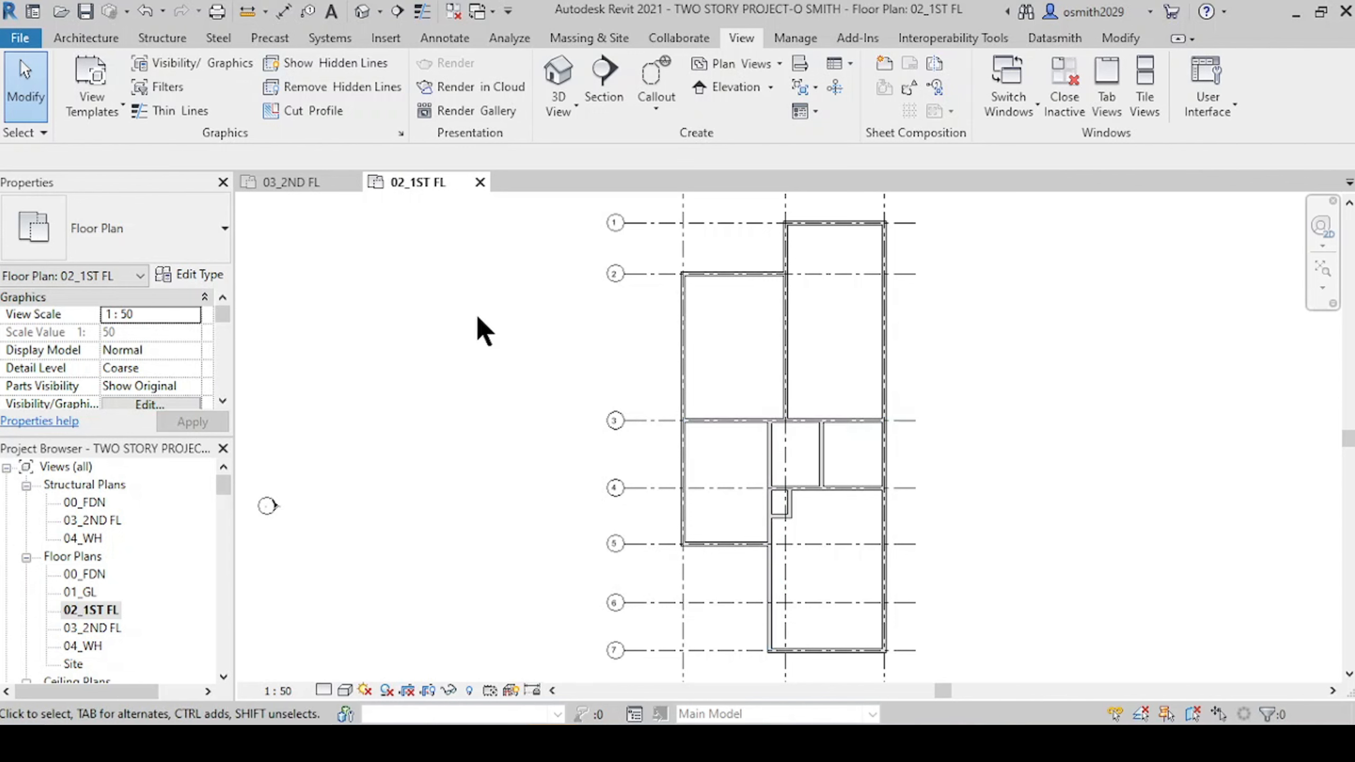
Step: Start the Door tool on the 02_1ST FL plan and browse the door types loaded in the project
left_click(88, 39)
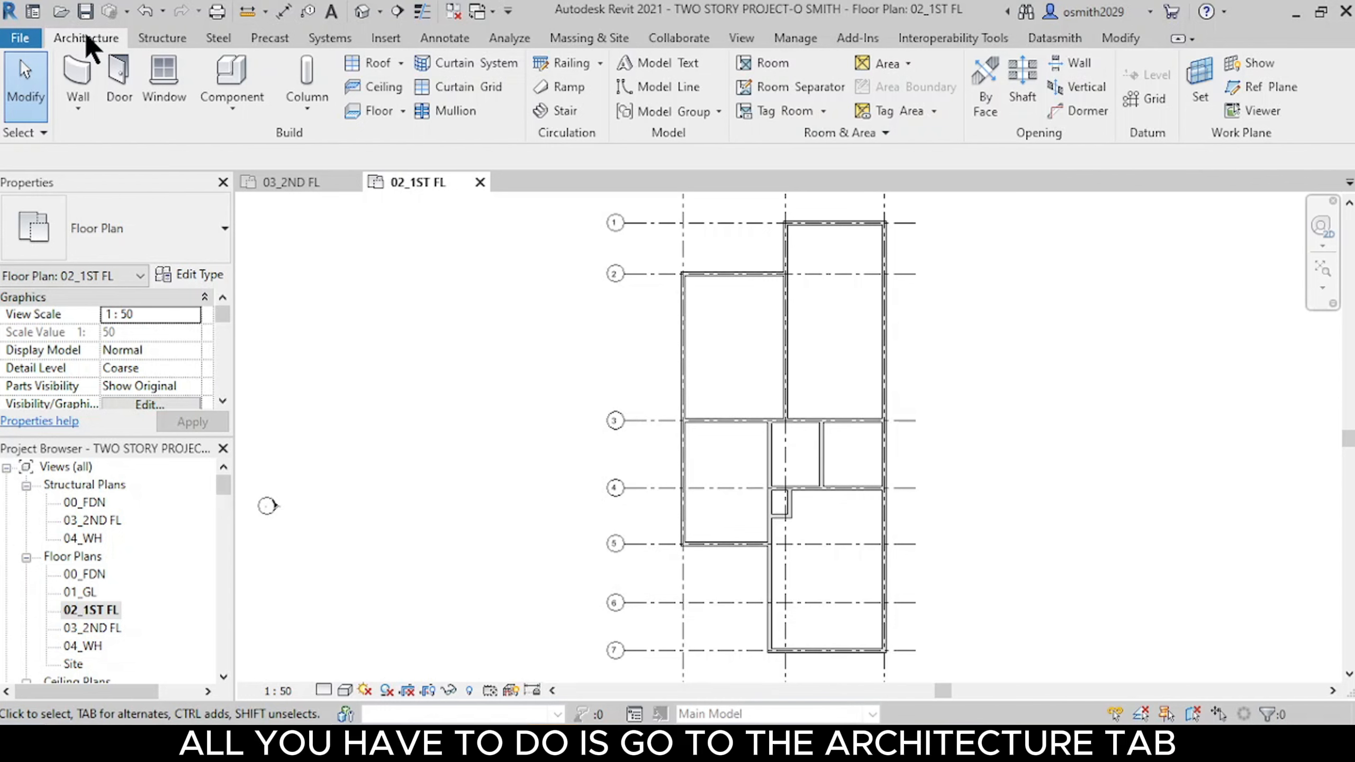
left_click(119, 80)
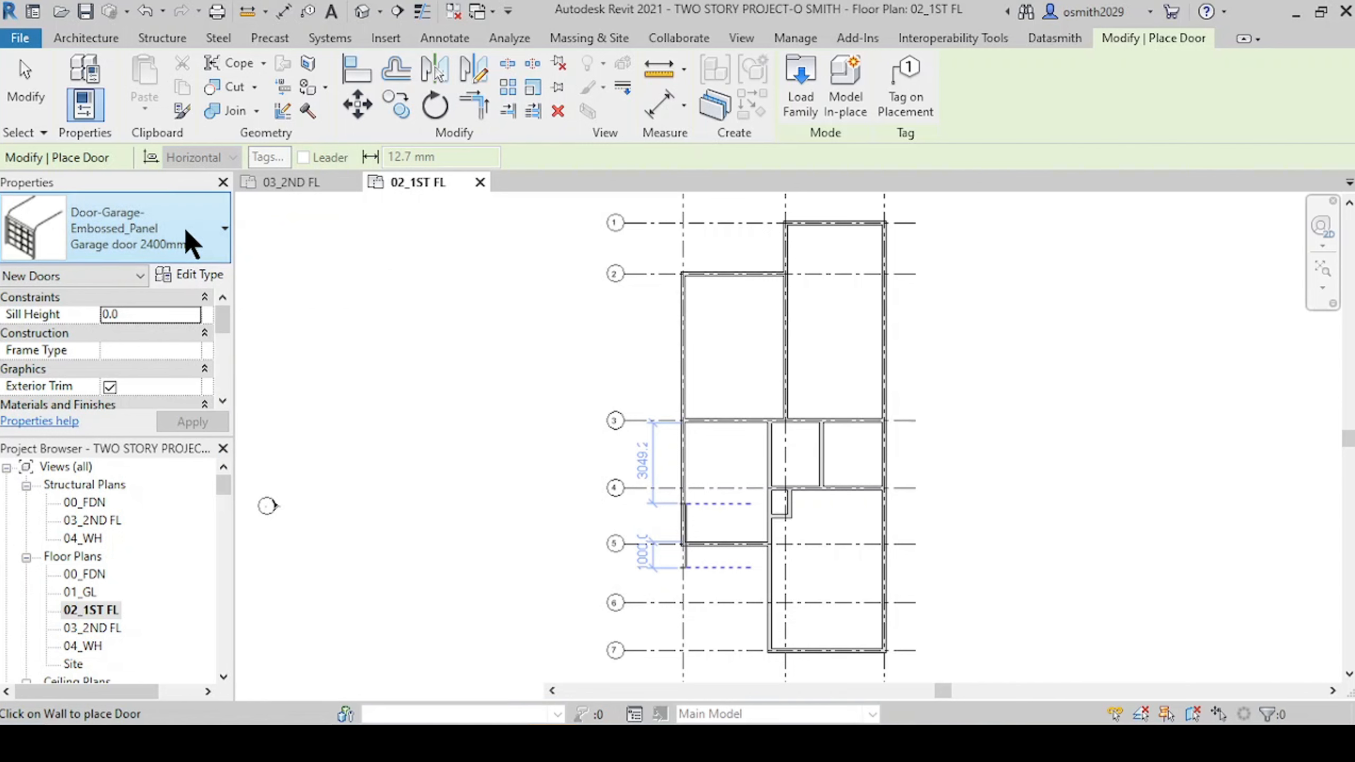
left_click(166, 232)
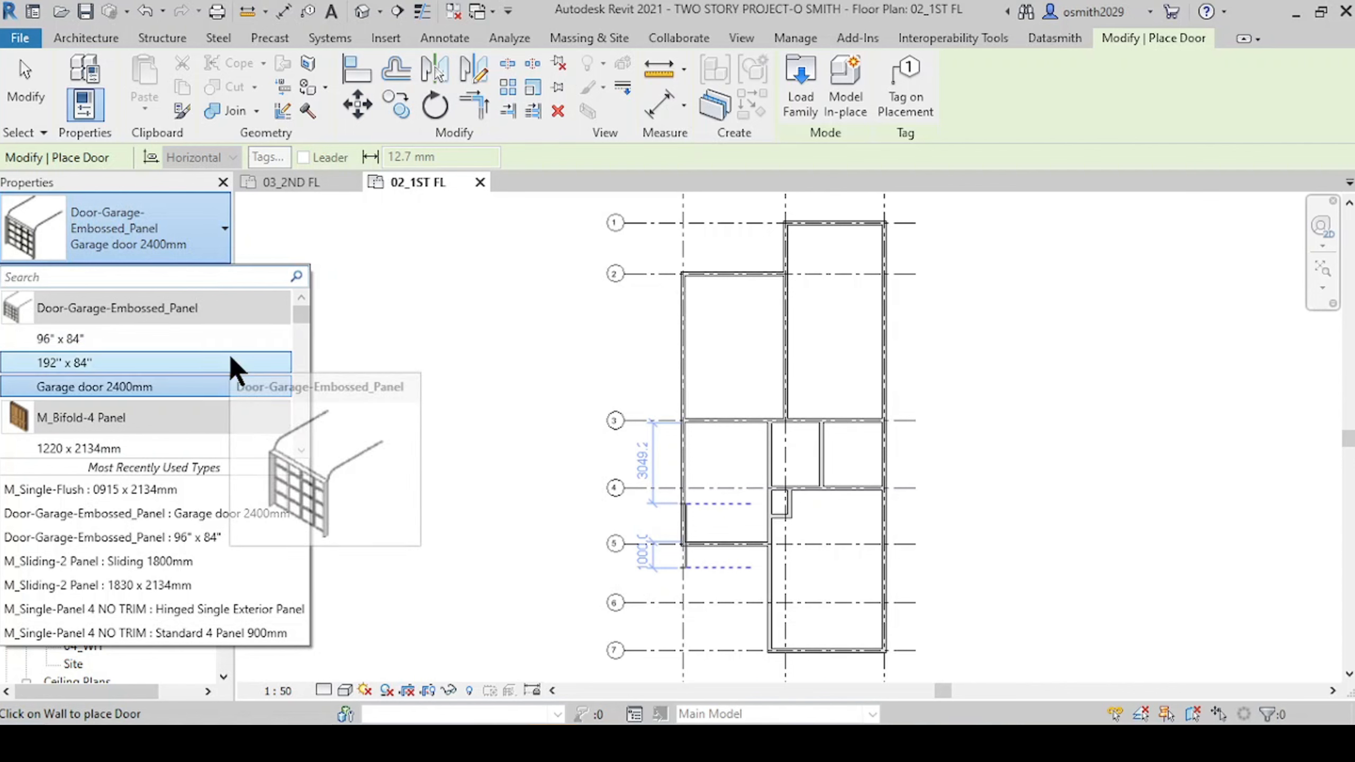
scroll(233, 369, "down", 4)
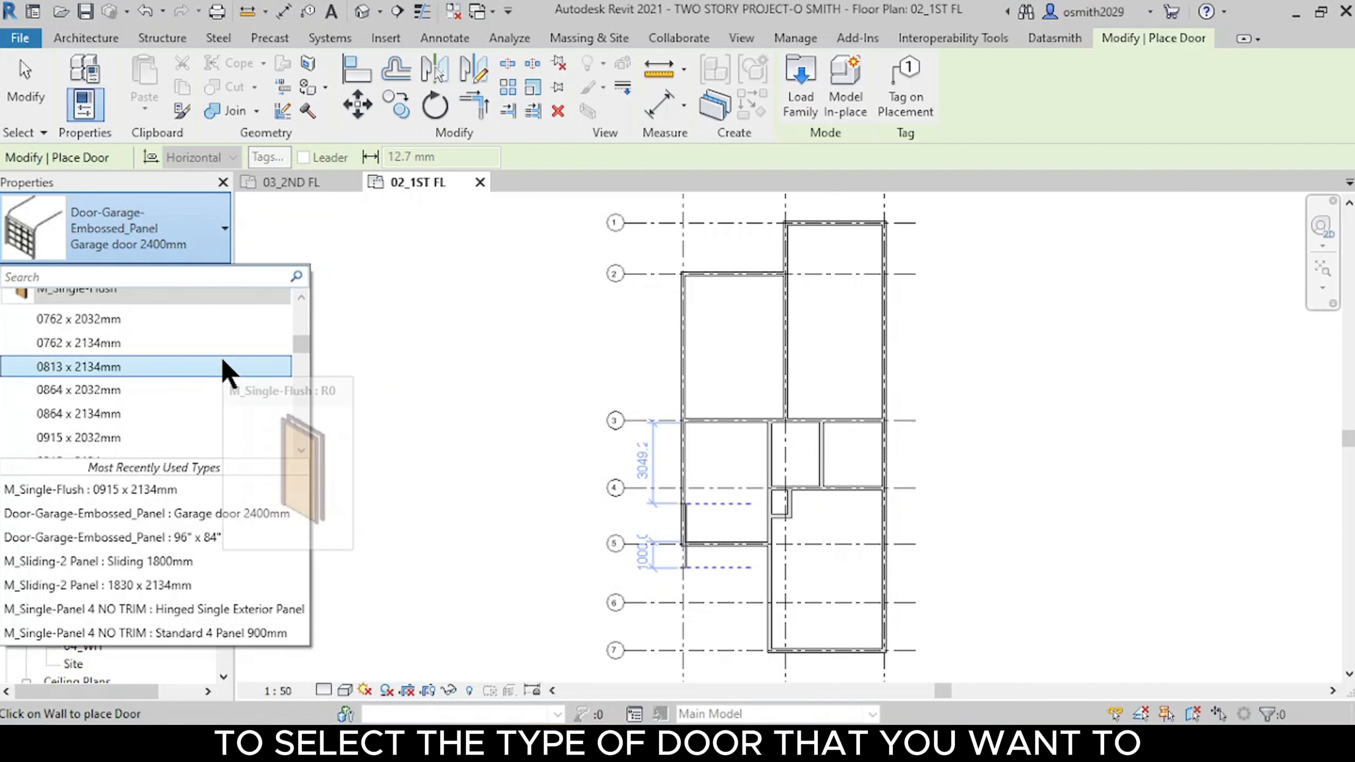
scroll(230, 371, "down", 5)
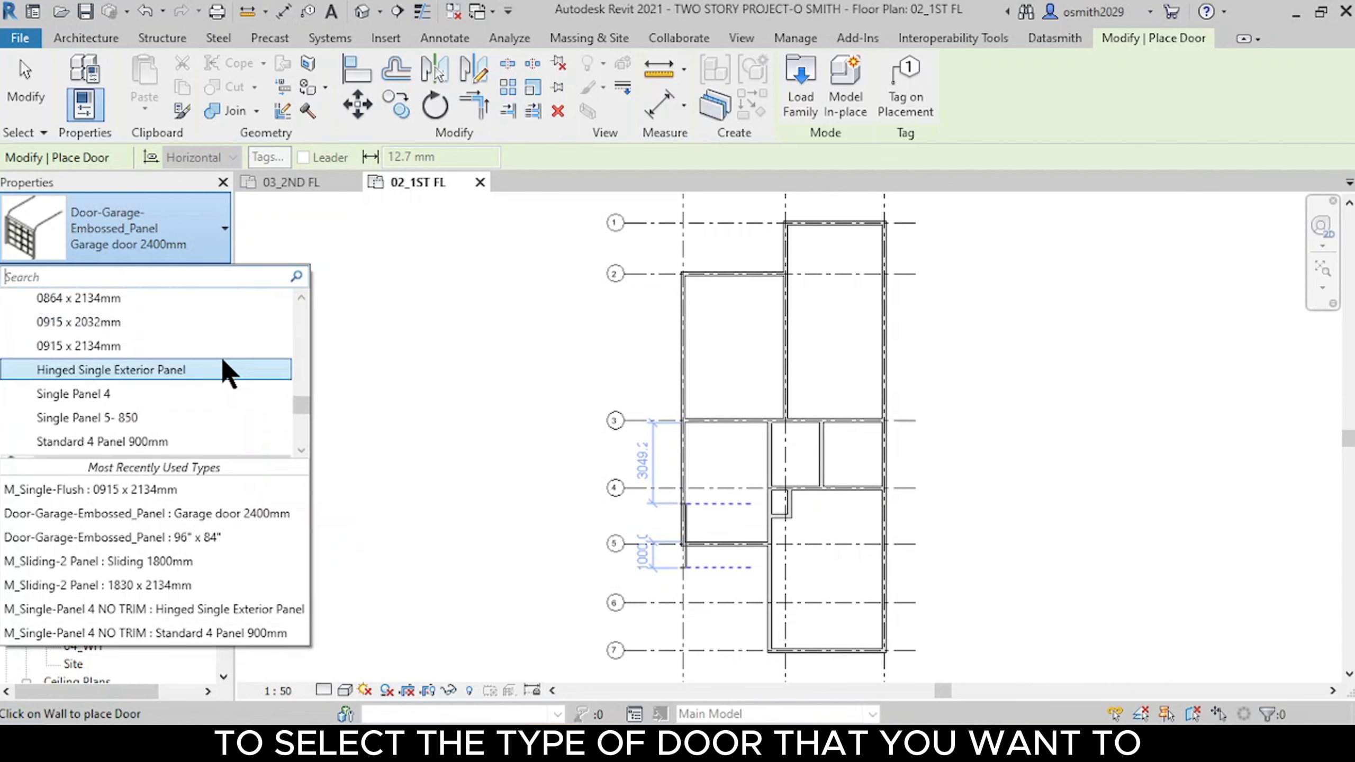
scroll(226, 370, "down", 5)
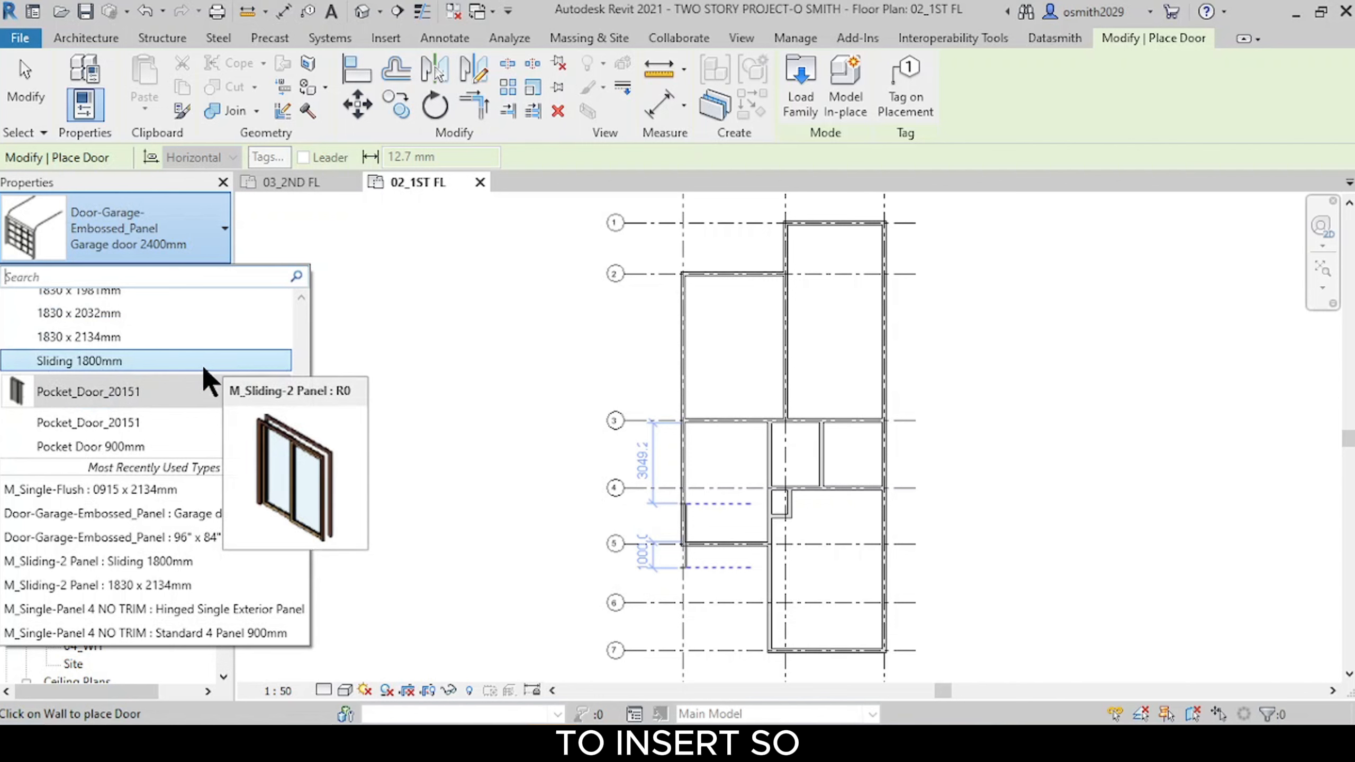
scroll(203, 380, "up", 12)
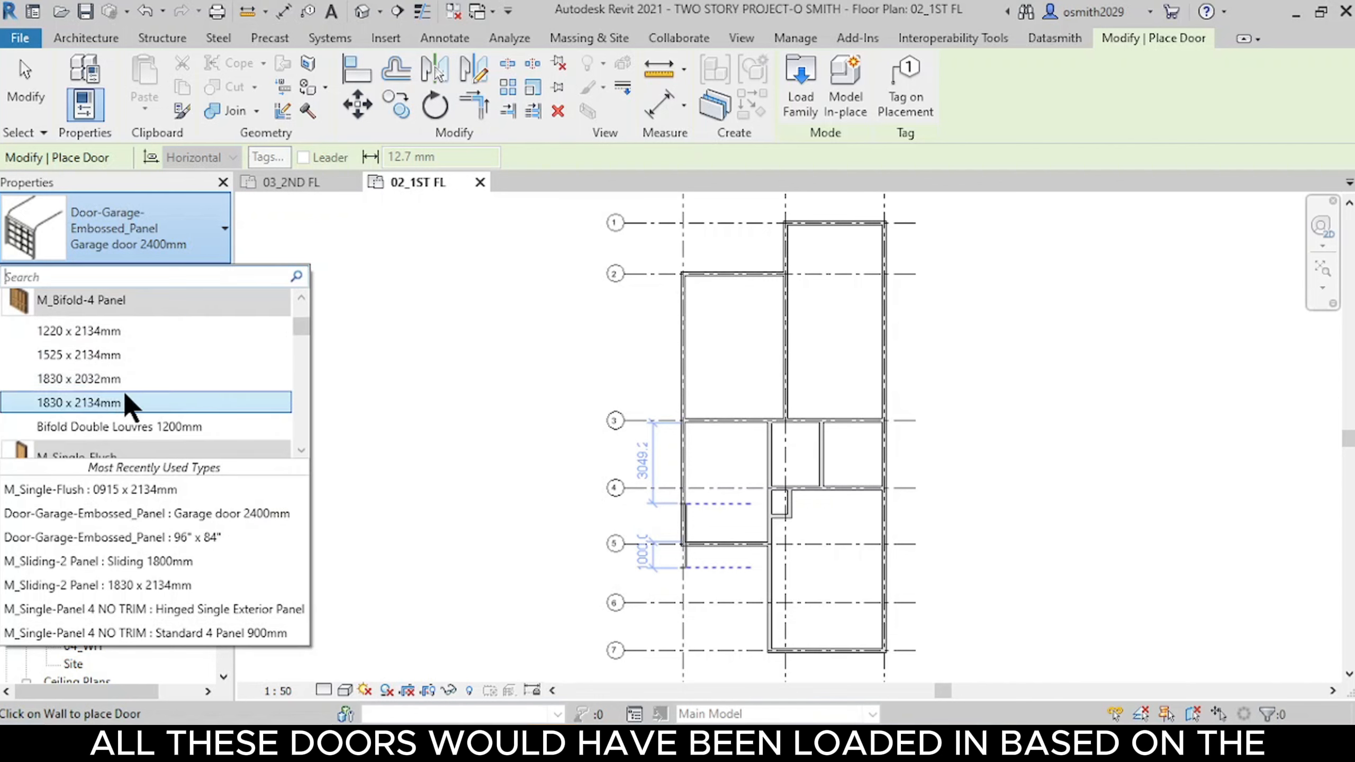
mouse_move(130, 380)
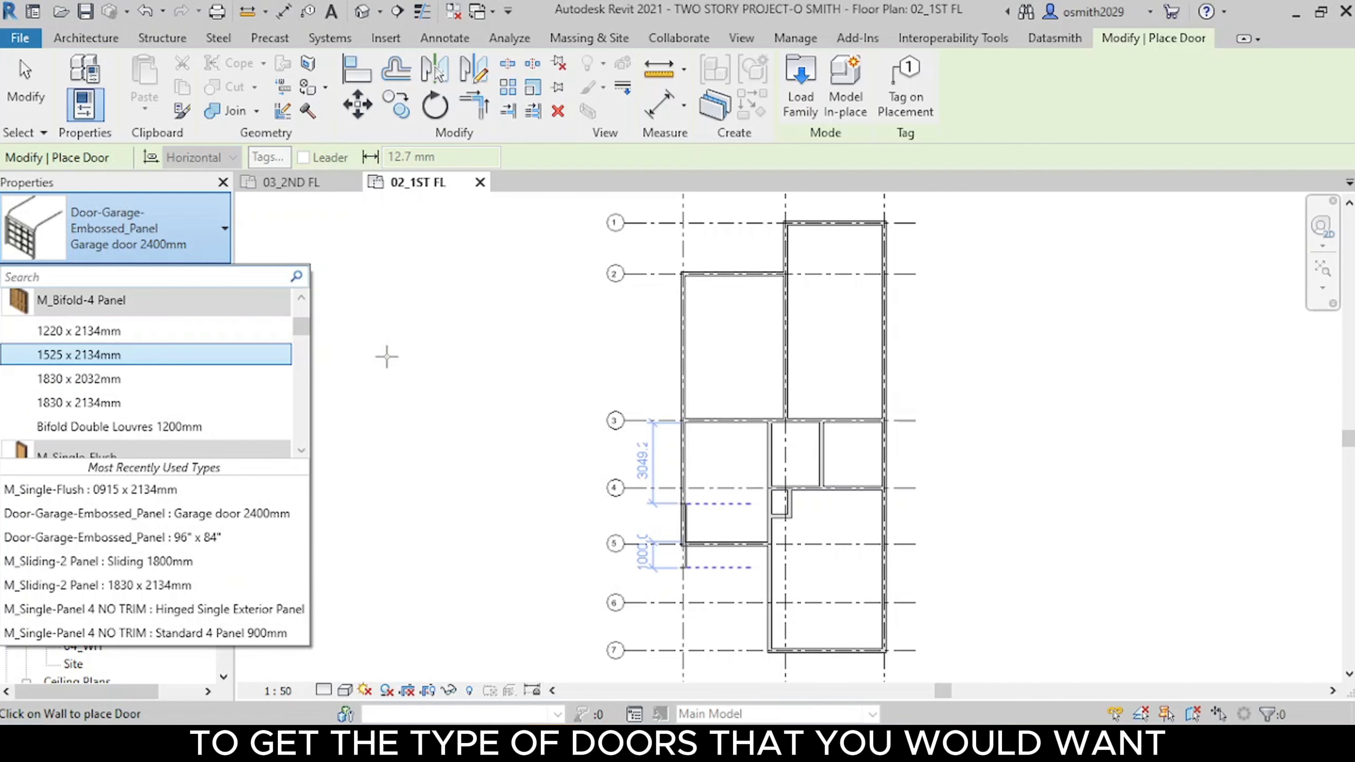
Step: Browse the REVIT FAMILIES English-Imperial library to the Residential doors and preview Door-Garage-Flush_Panel without loading it
left_click(800, 120)
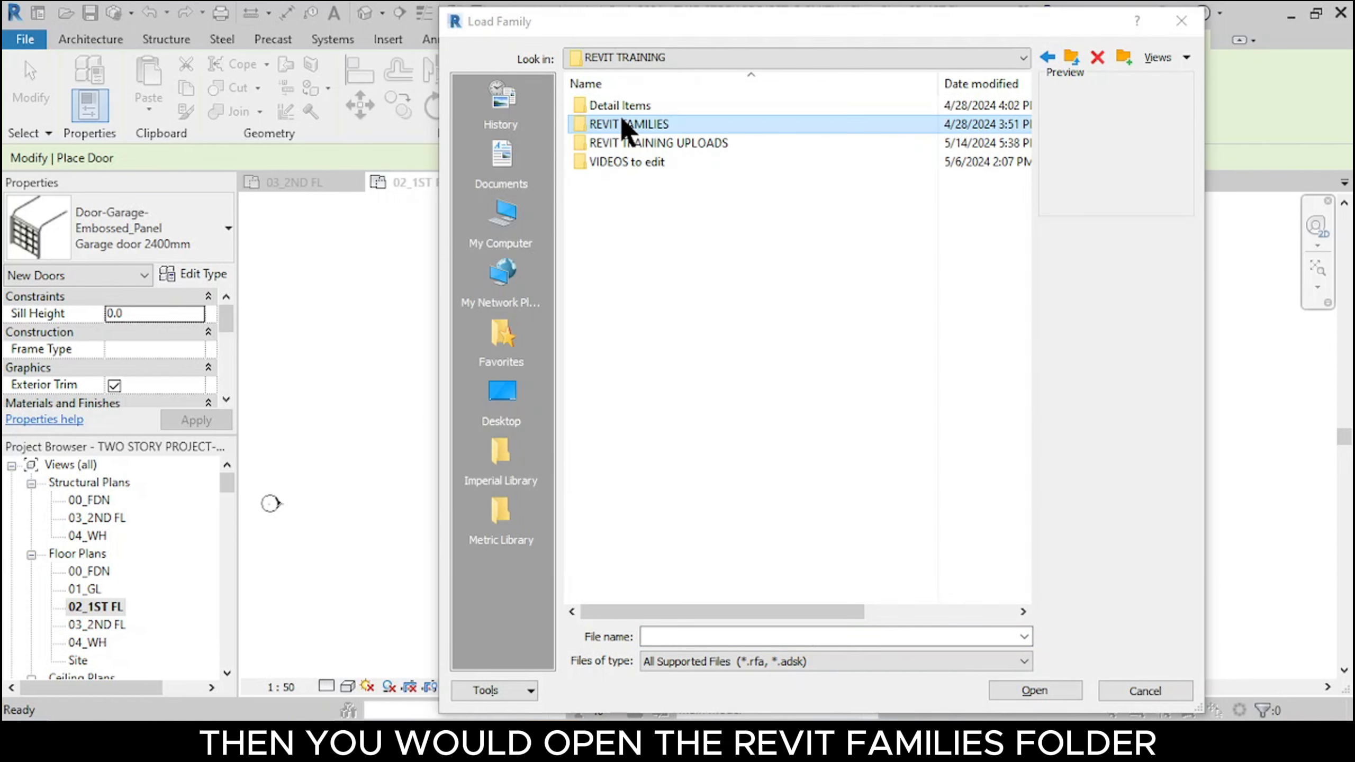
double_click(633, 124)
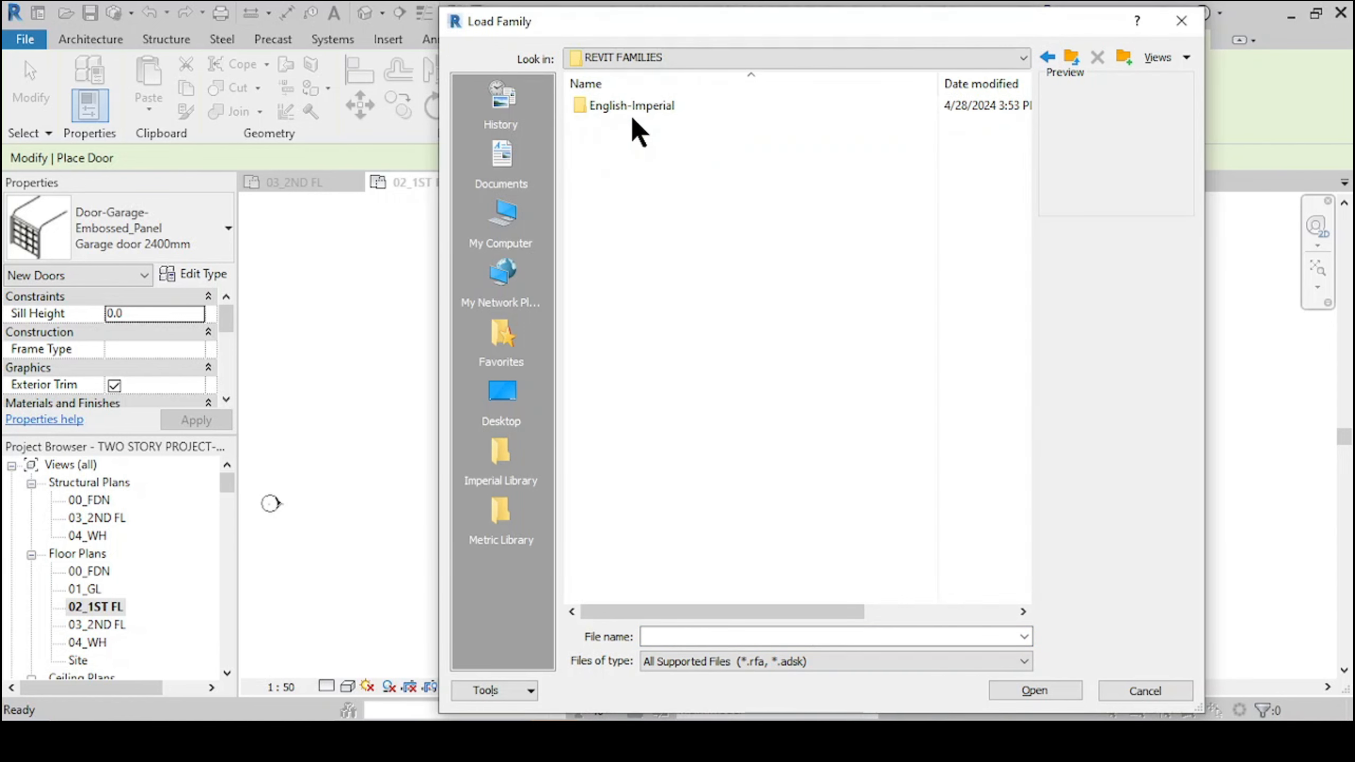
double_click(632, 105)
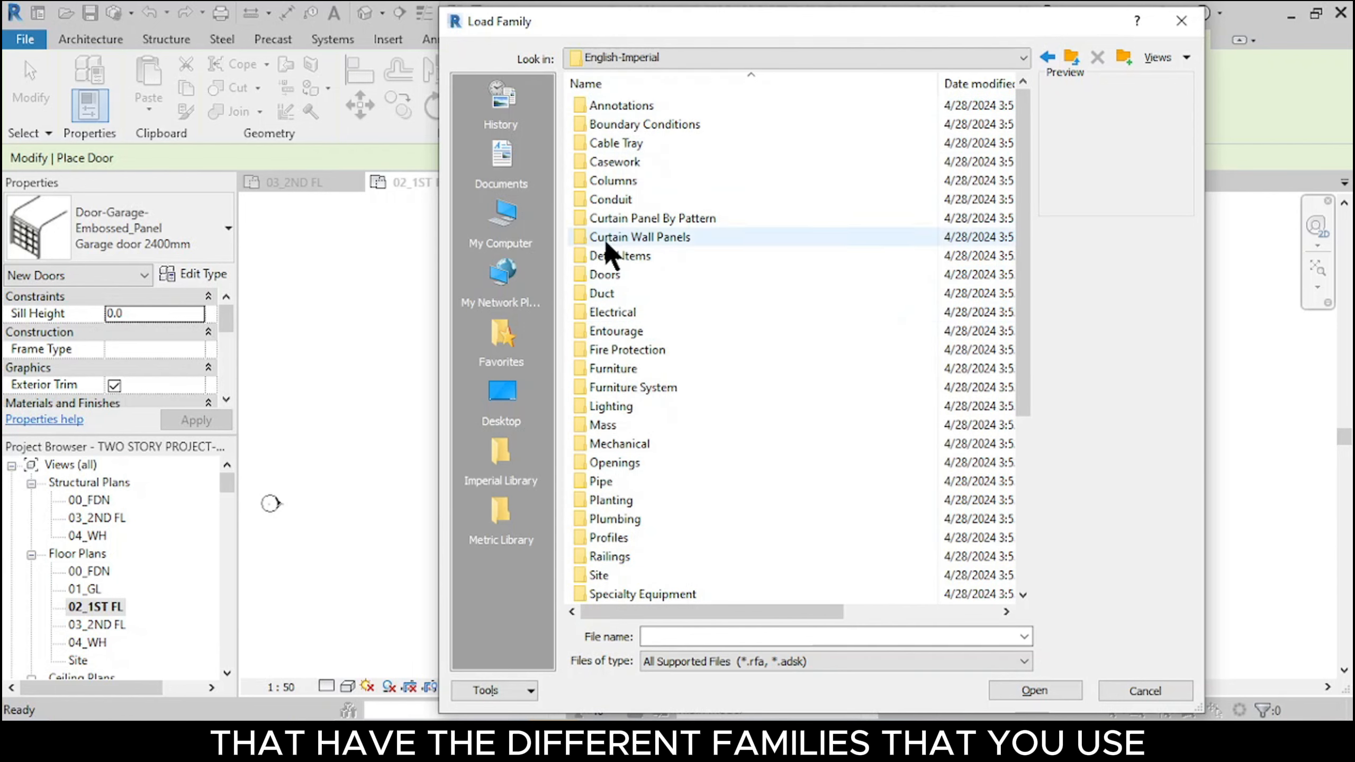
double_click(614, 274)
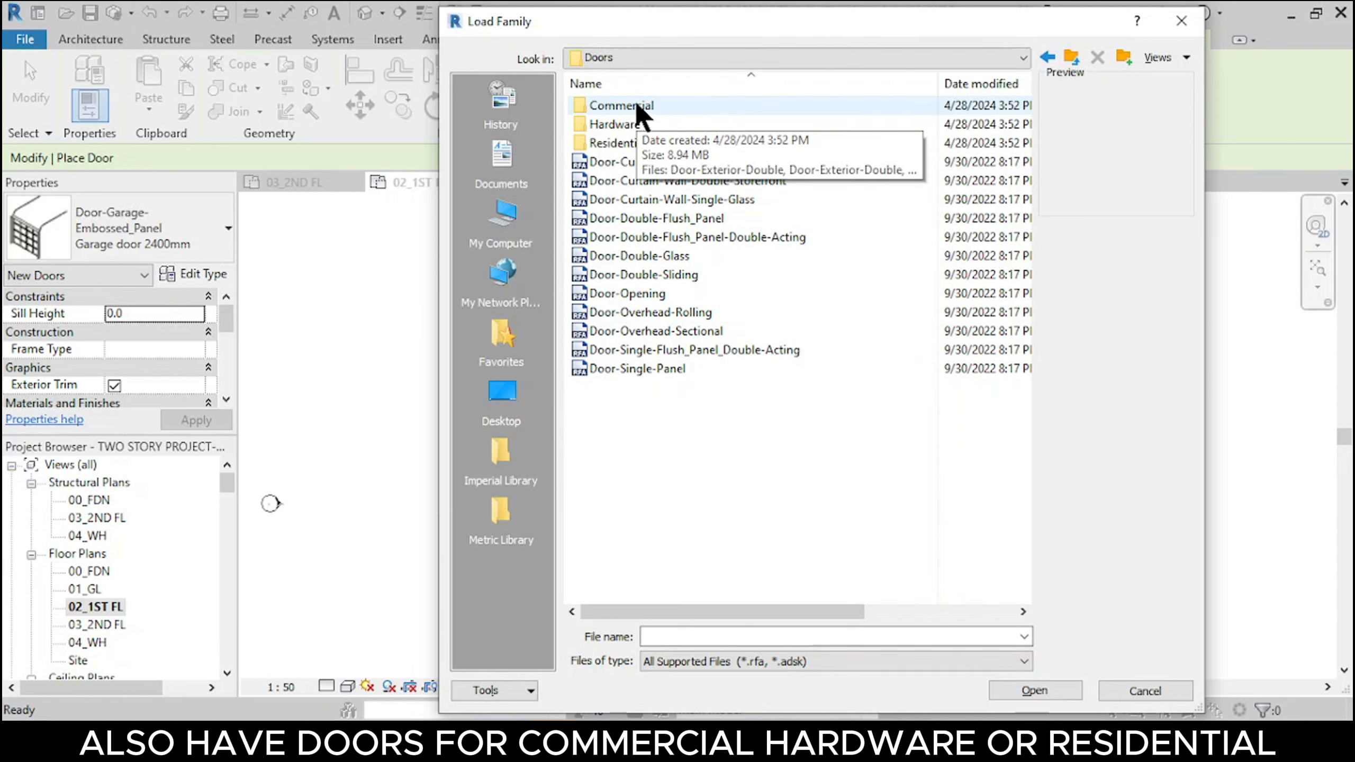
double_click(649, 140)
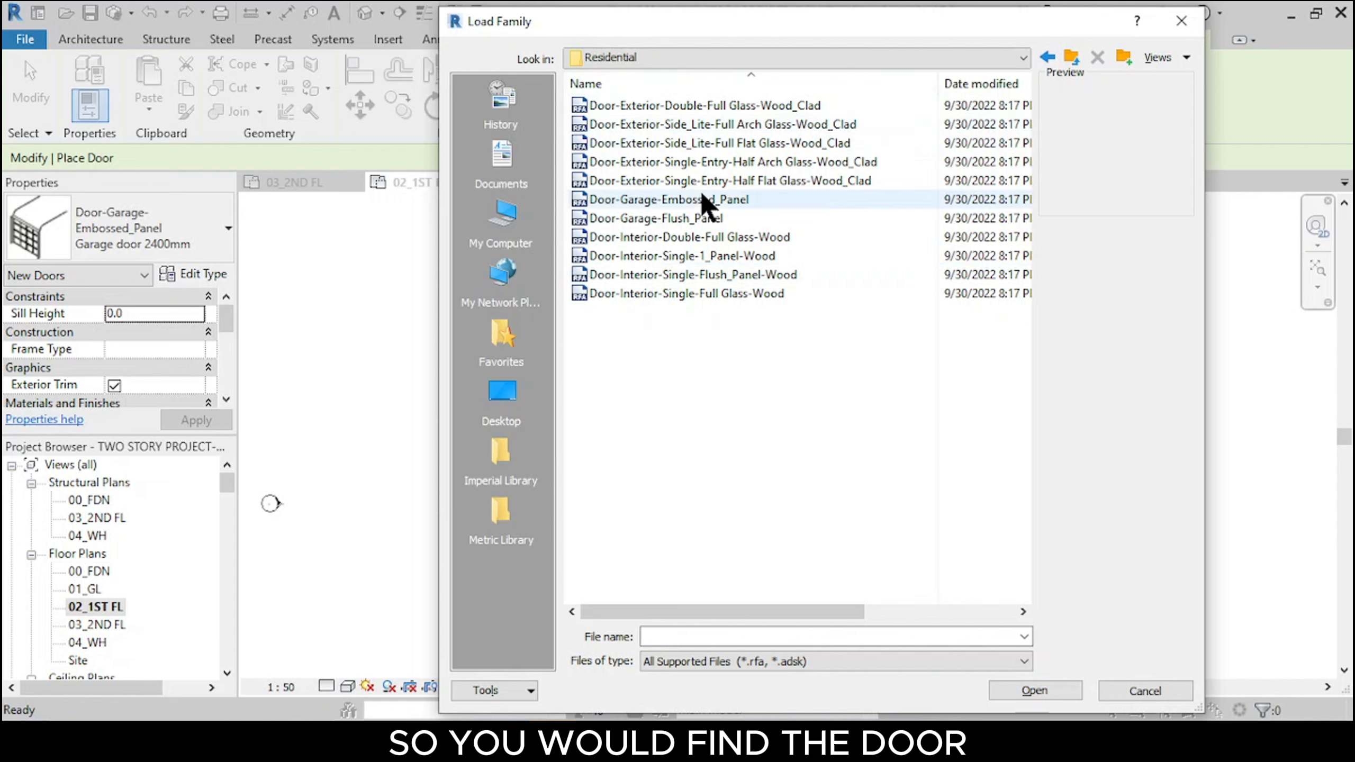
left_click(702, 218)
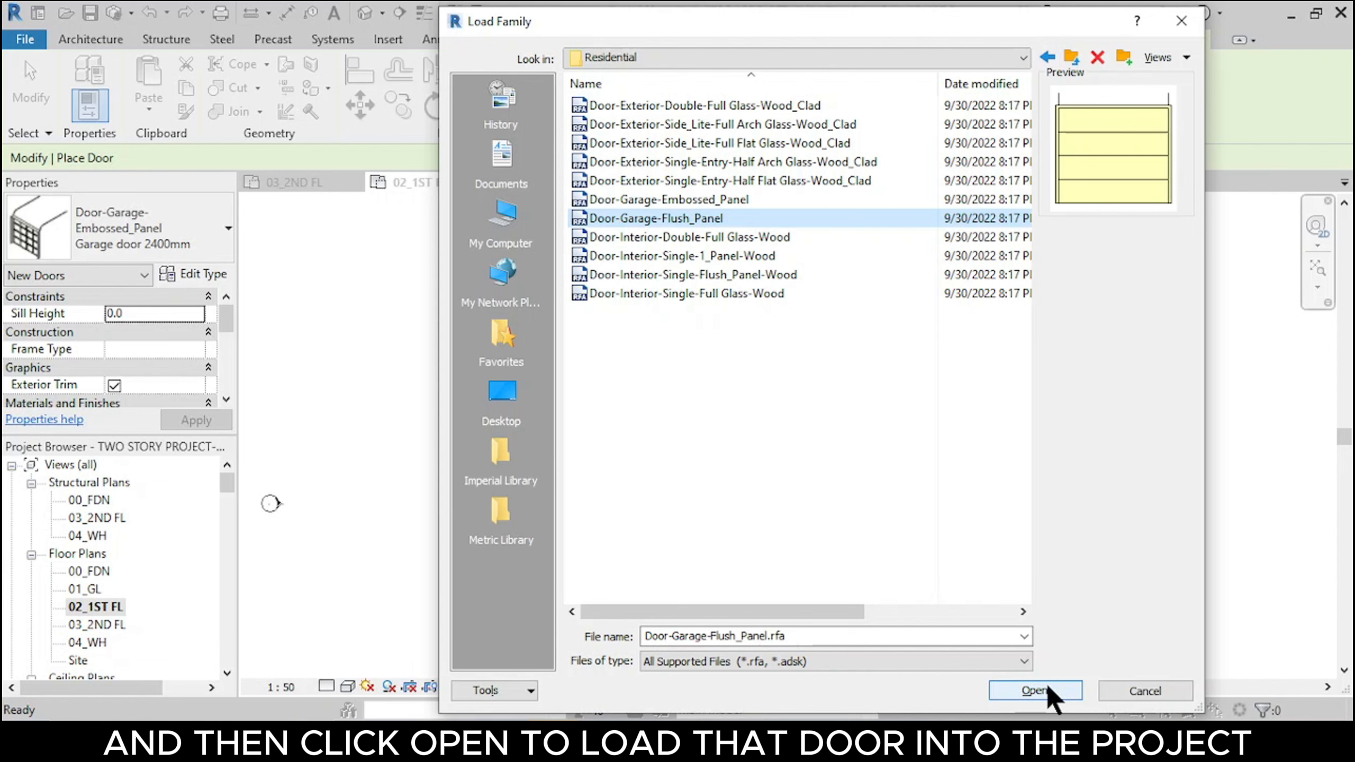
left_click(1163, 691)
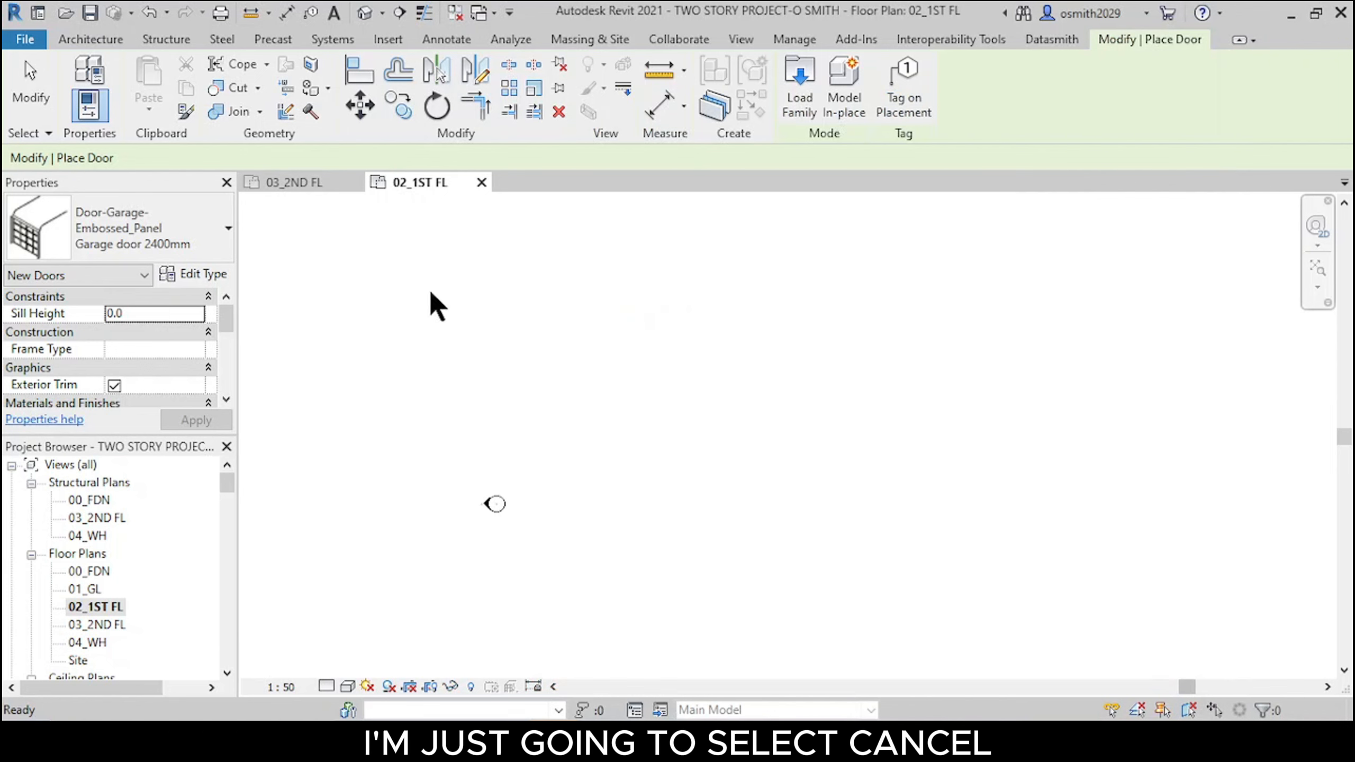
Step: Choose the M_Single-Panel 4 NO TRIM door type Hinged Single Exterior Panel for placement
scroll(570, 465, "down", 2)
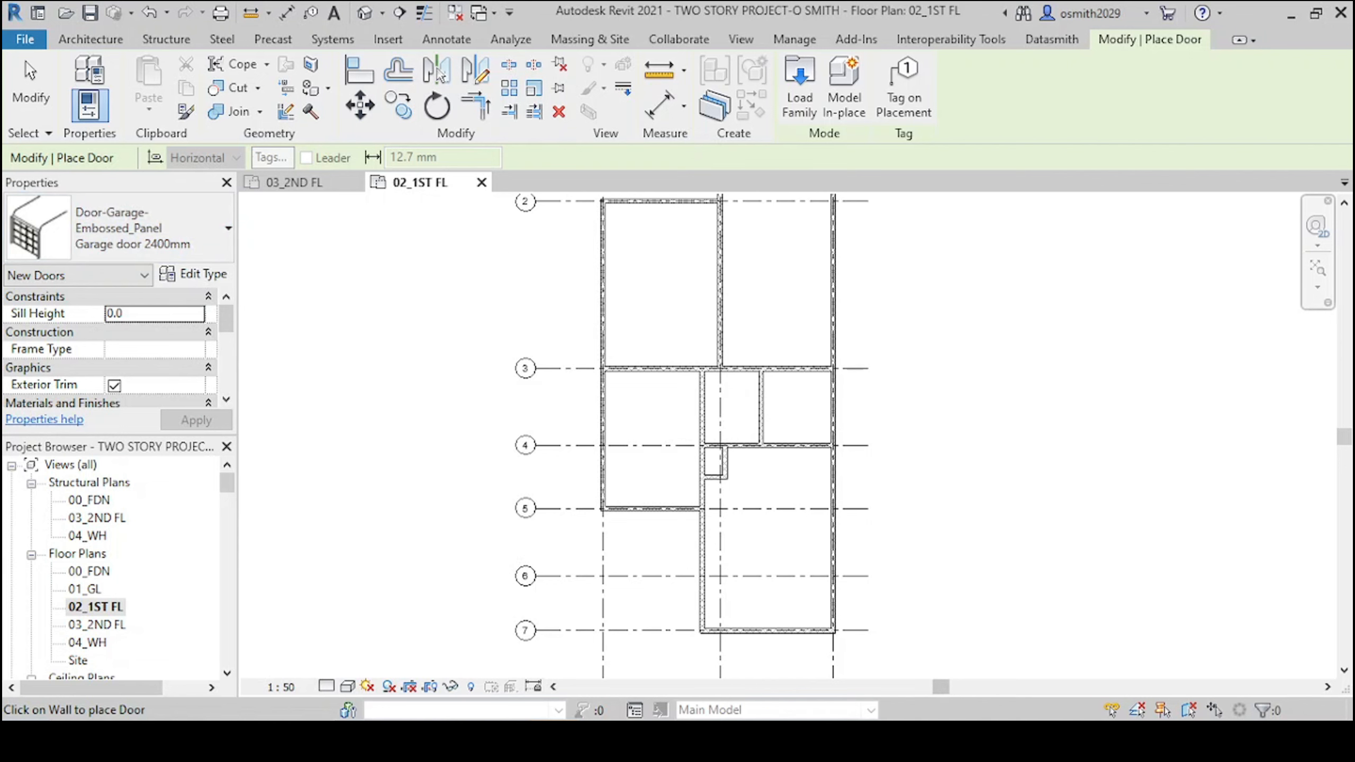
scroll(732, 436, "down", 1)
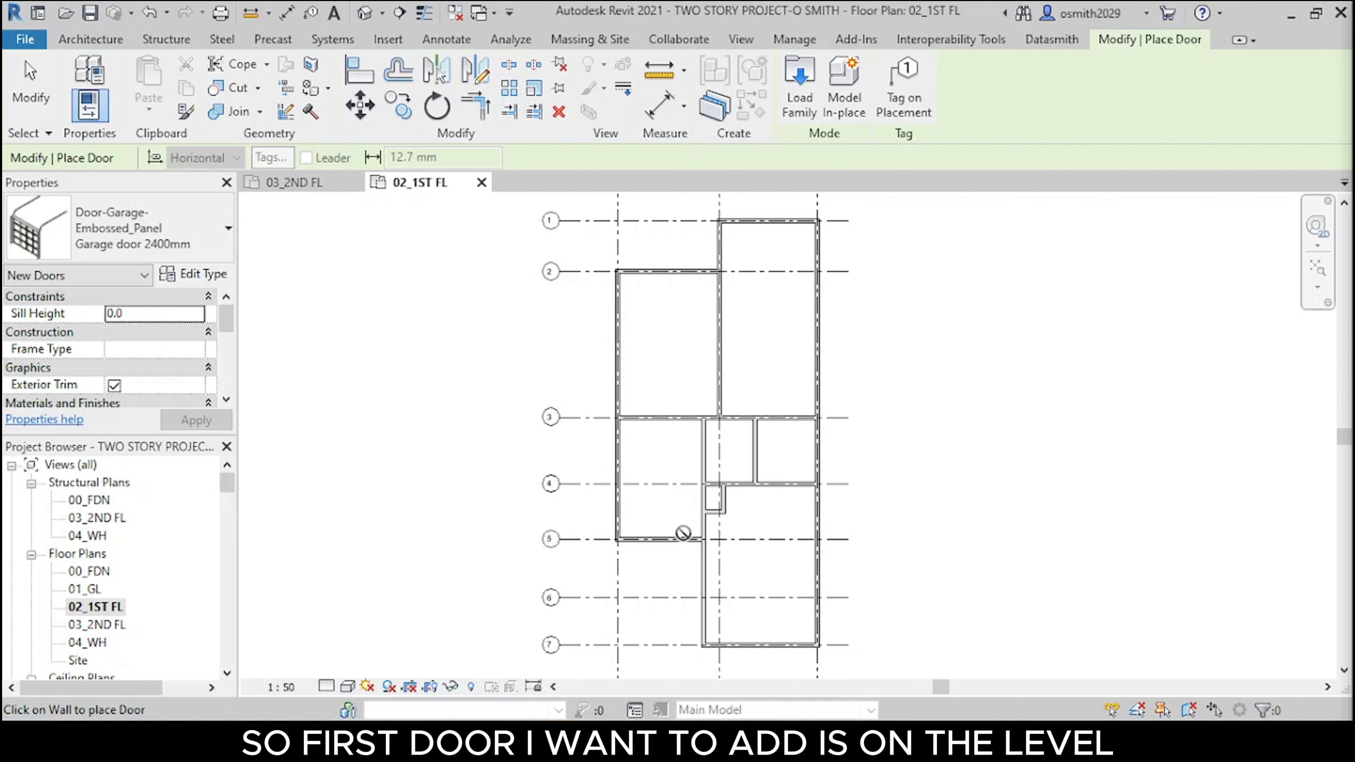
scroll(683, 533, "up", 4)
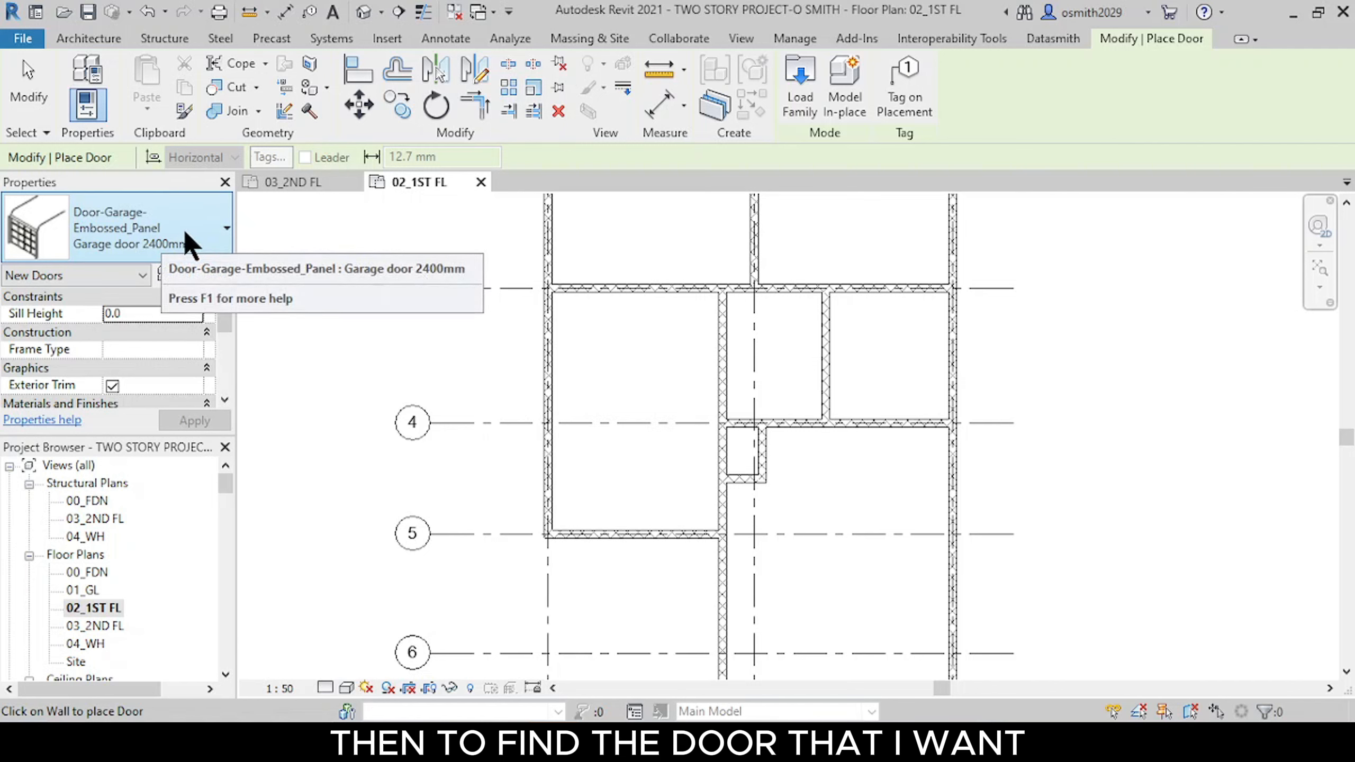
left_click(154, 243)
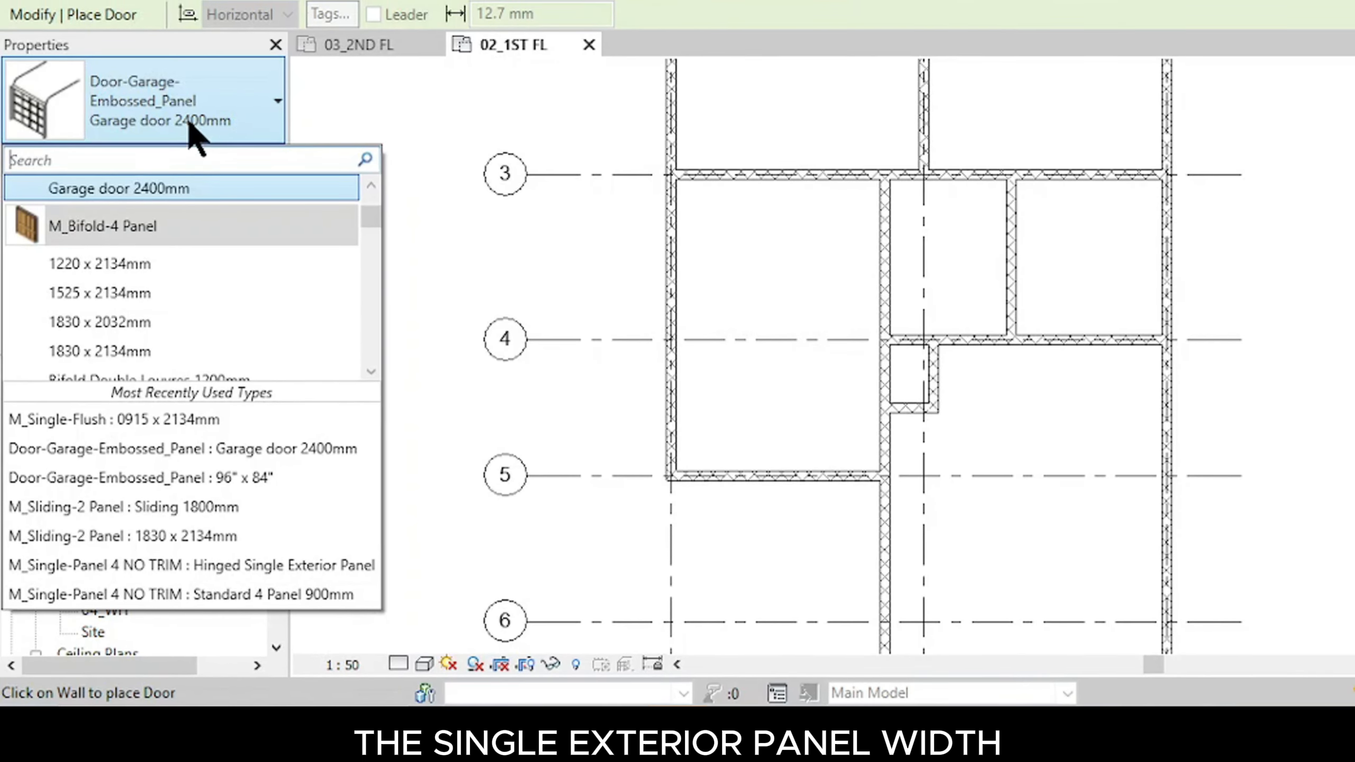
scroll(203, 291, "down", 1)
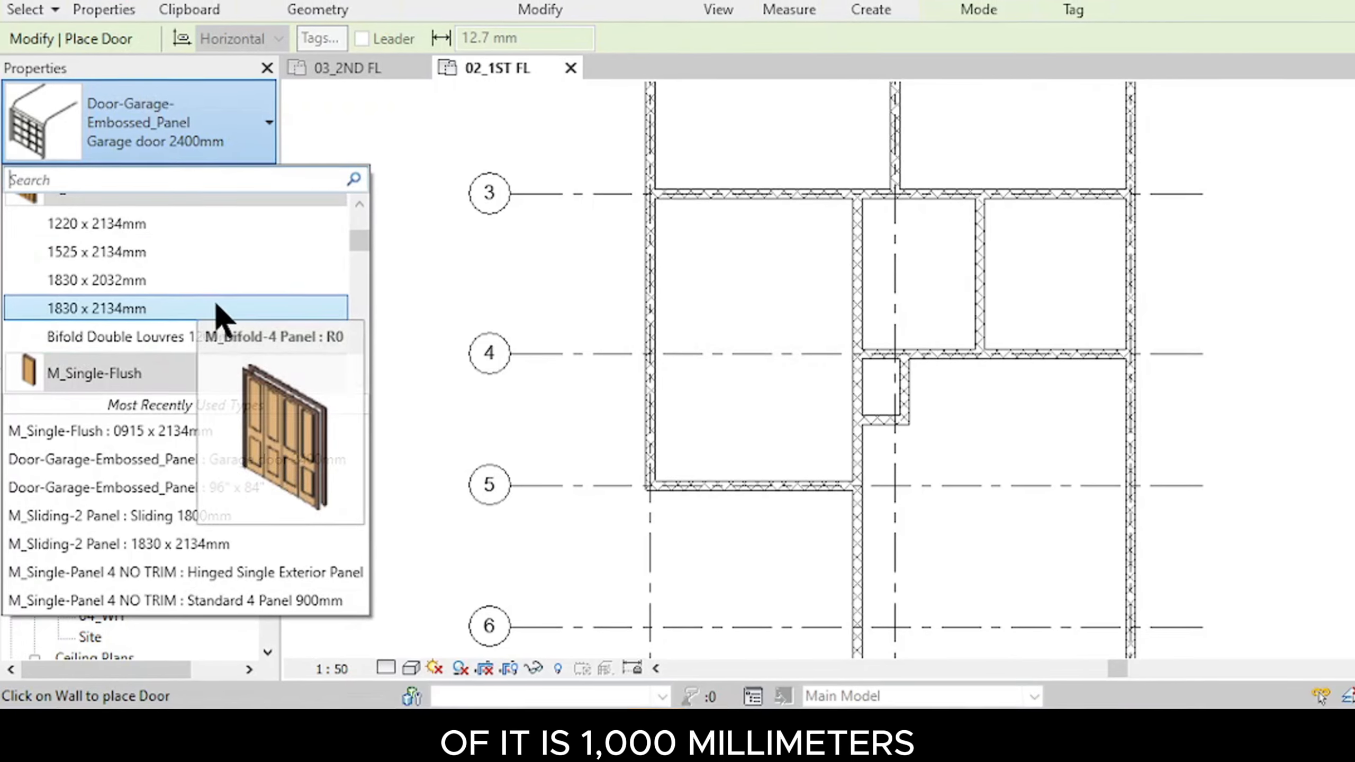
scroll(216, 309, "down", 4)
scroll(213, 320, "down", 6)
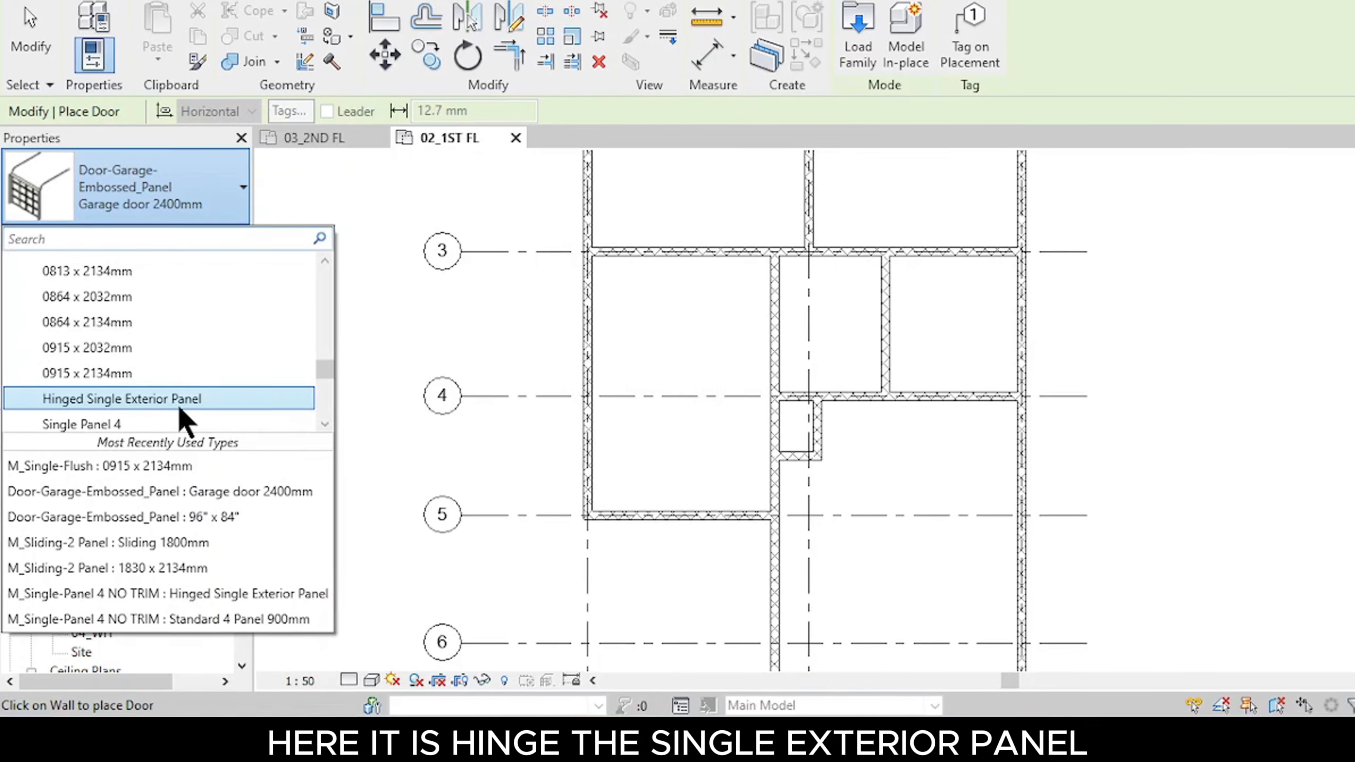
left_click(181, 400)
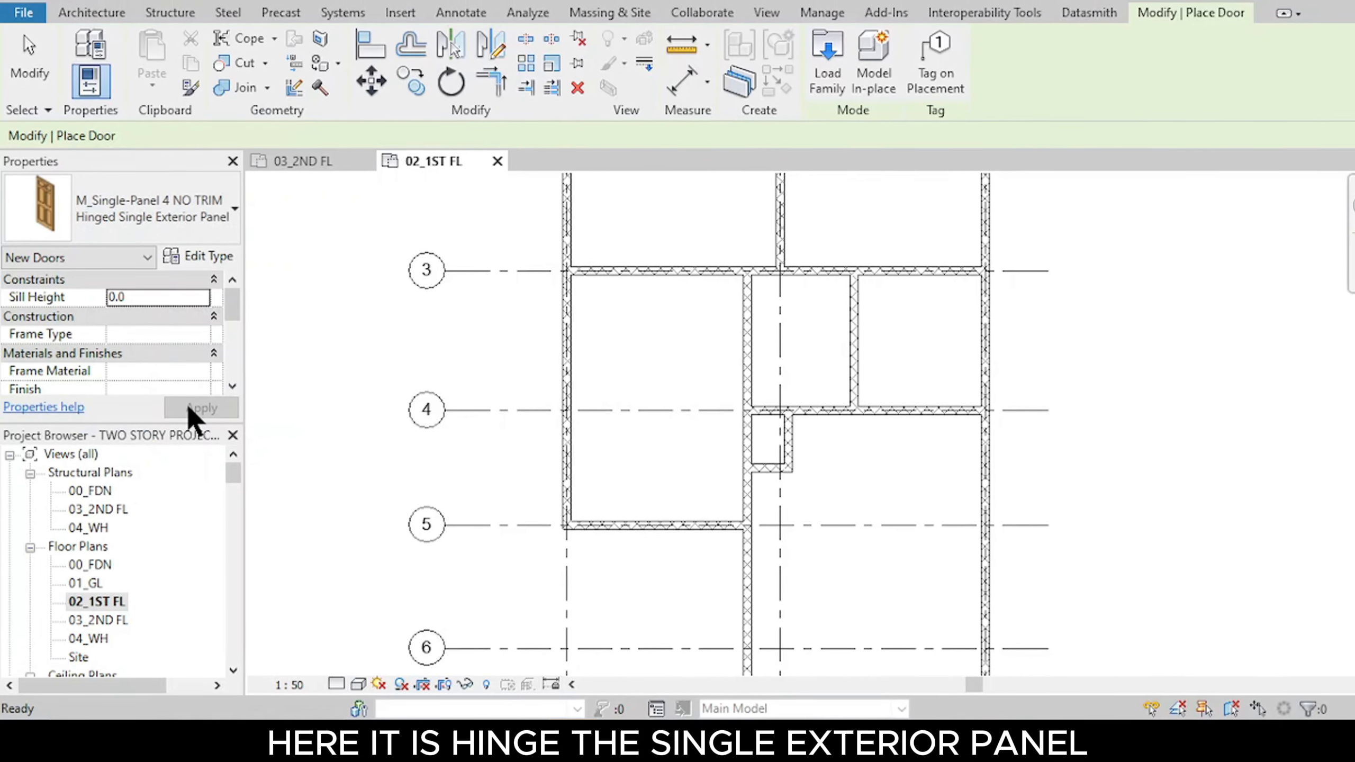
Step: Place the door in the horizontal wall on grid 5, about 20 mm from the adjoining vertical wall
scroll(705, 539, "up", 4)
scroll(709, 536, "up", 5)
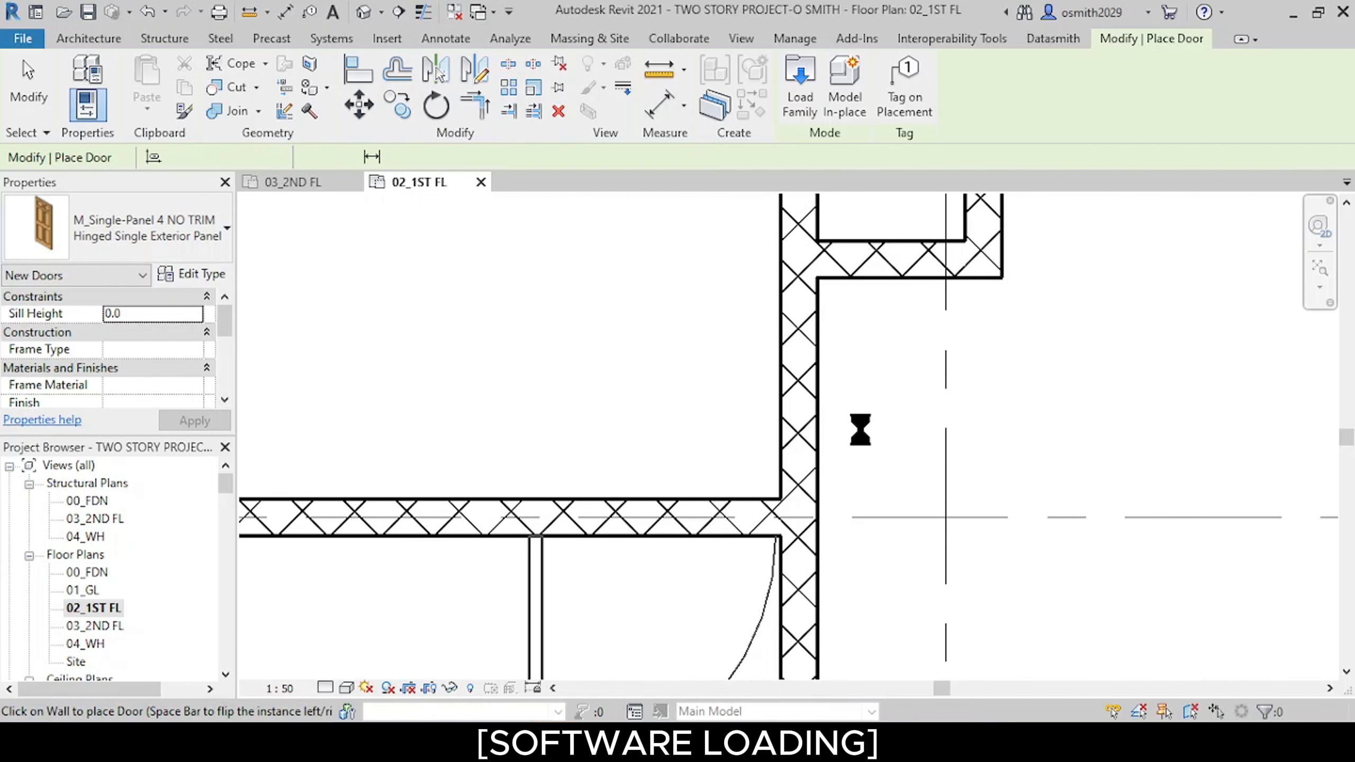
scroll(635, 354, "up", 5)
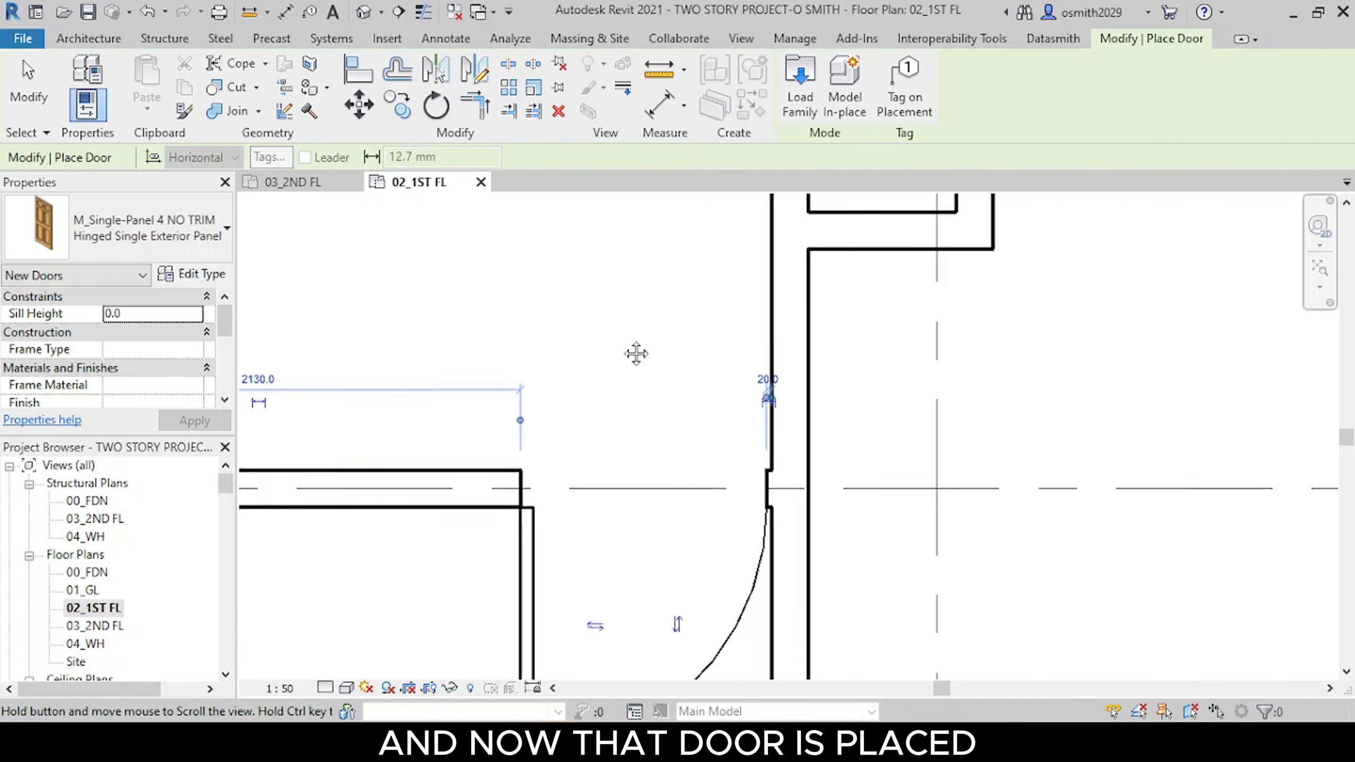
middle_click_drag(726, 289, 747, 293)
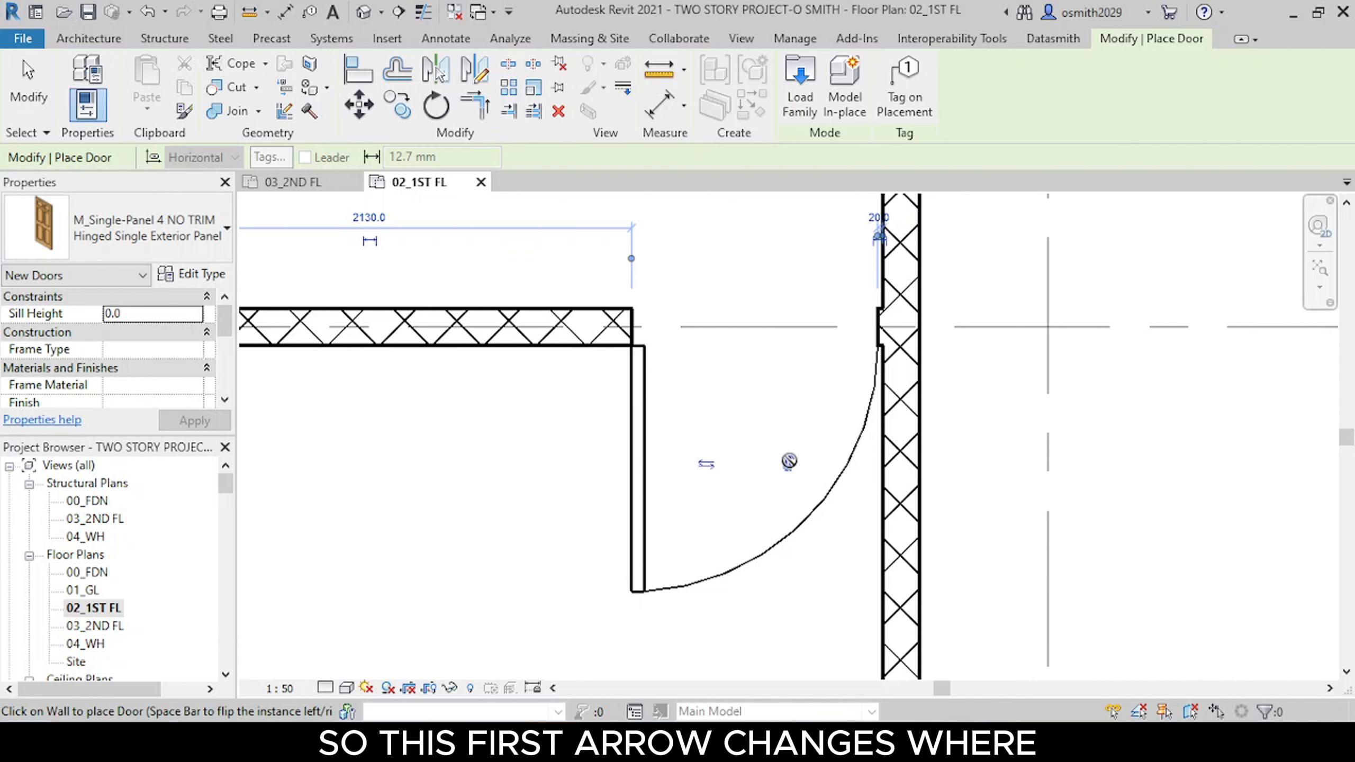
Step: Flip the new door's facing and hinge side so it swings inward against the adjoining vertical wall
left_click(785, 462)
middle_click_drag(760, 375, 726, 471)
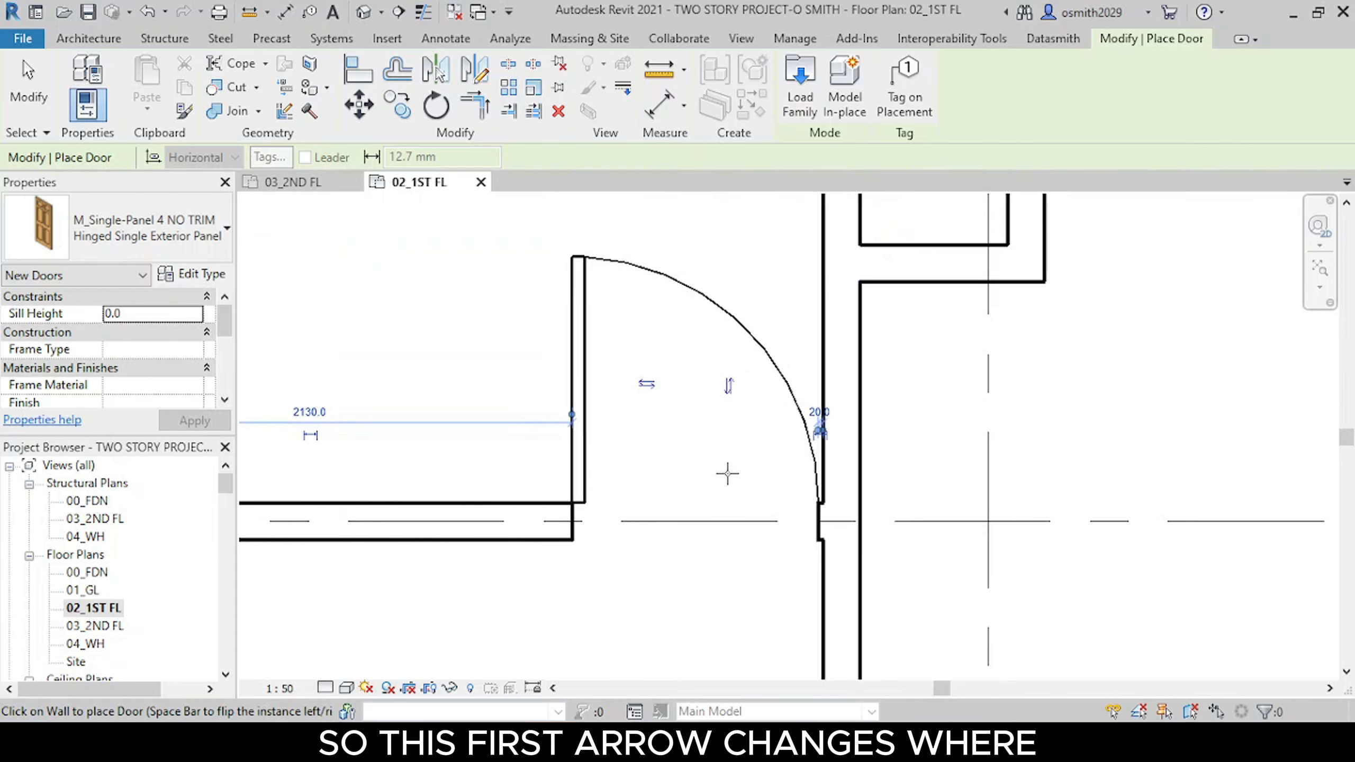
left_click(727, 388)
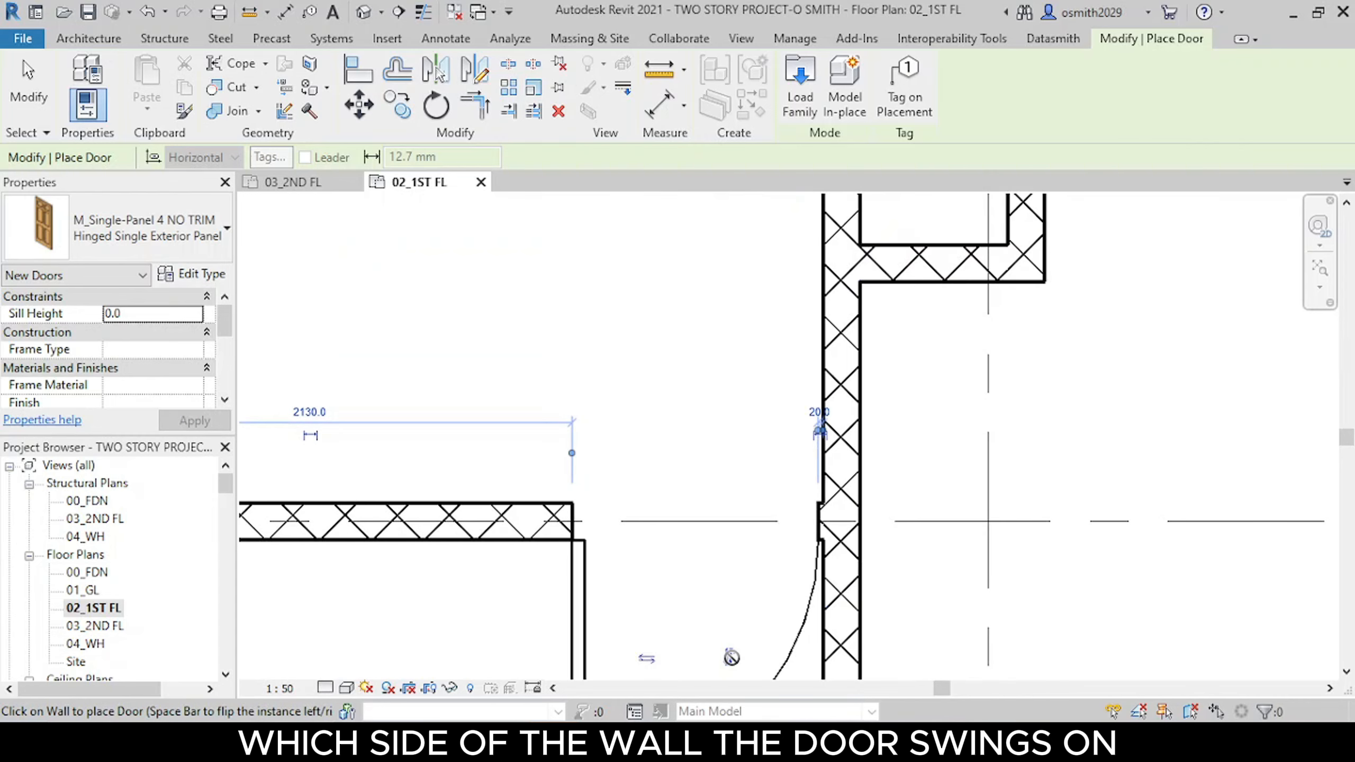
left_click(732, 657)
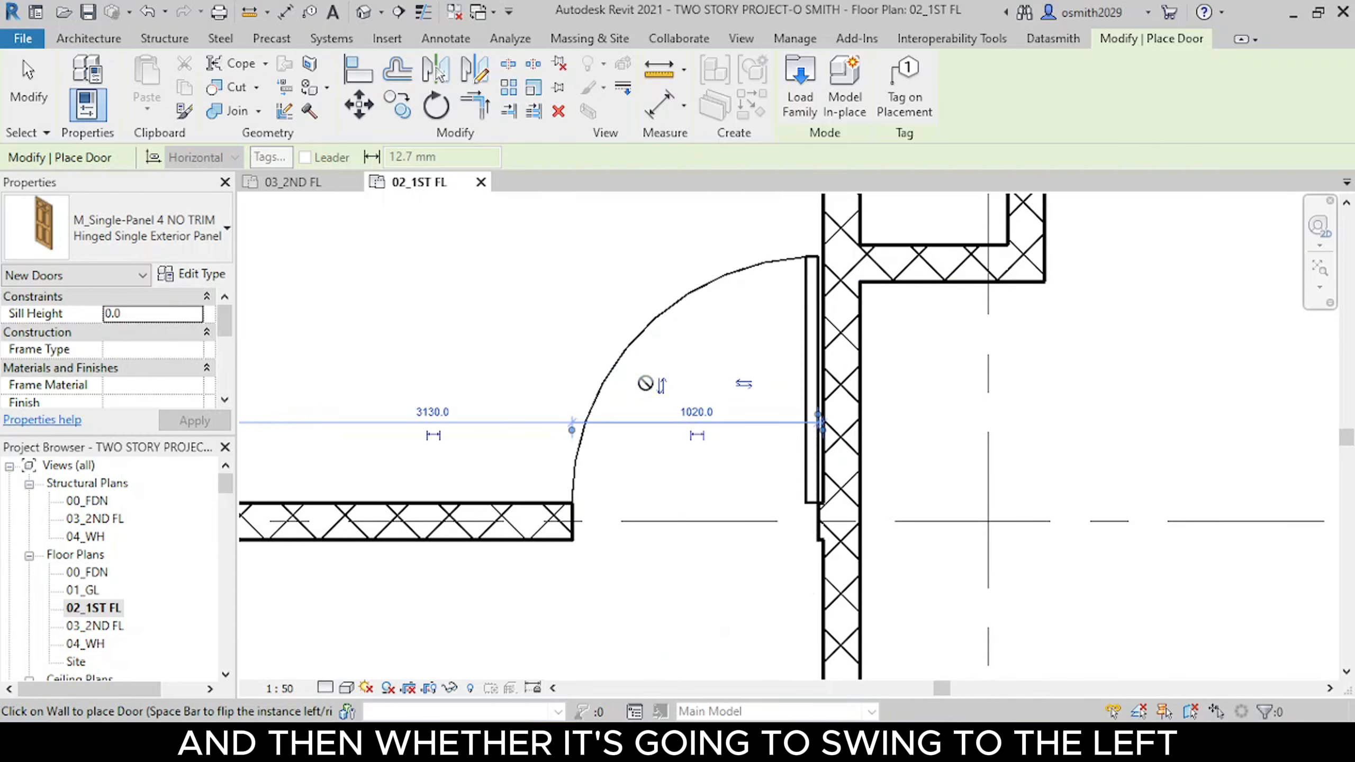
left_click(721, 383)
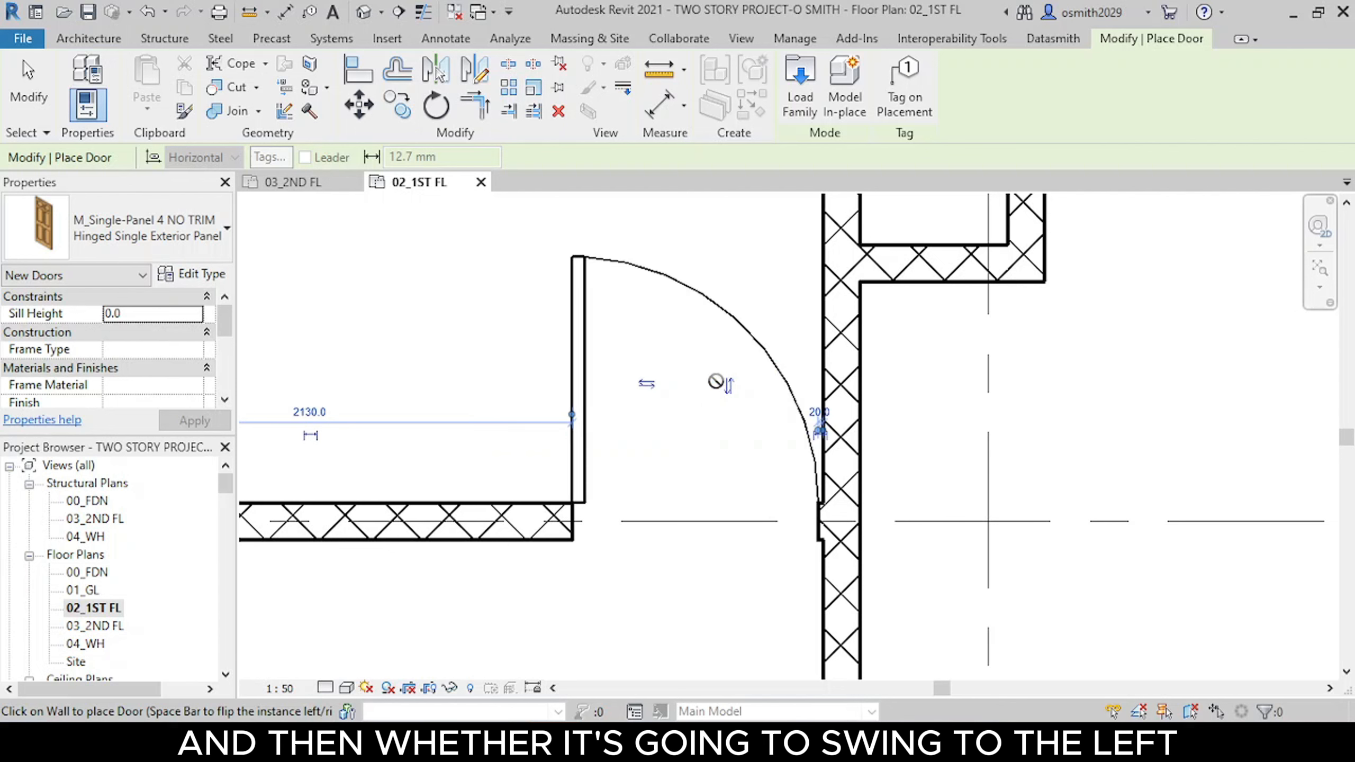
left_click(644, 383)
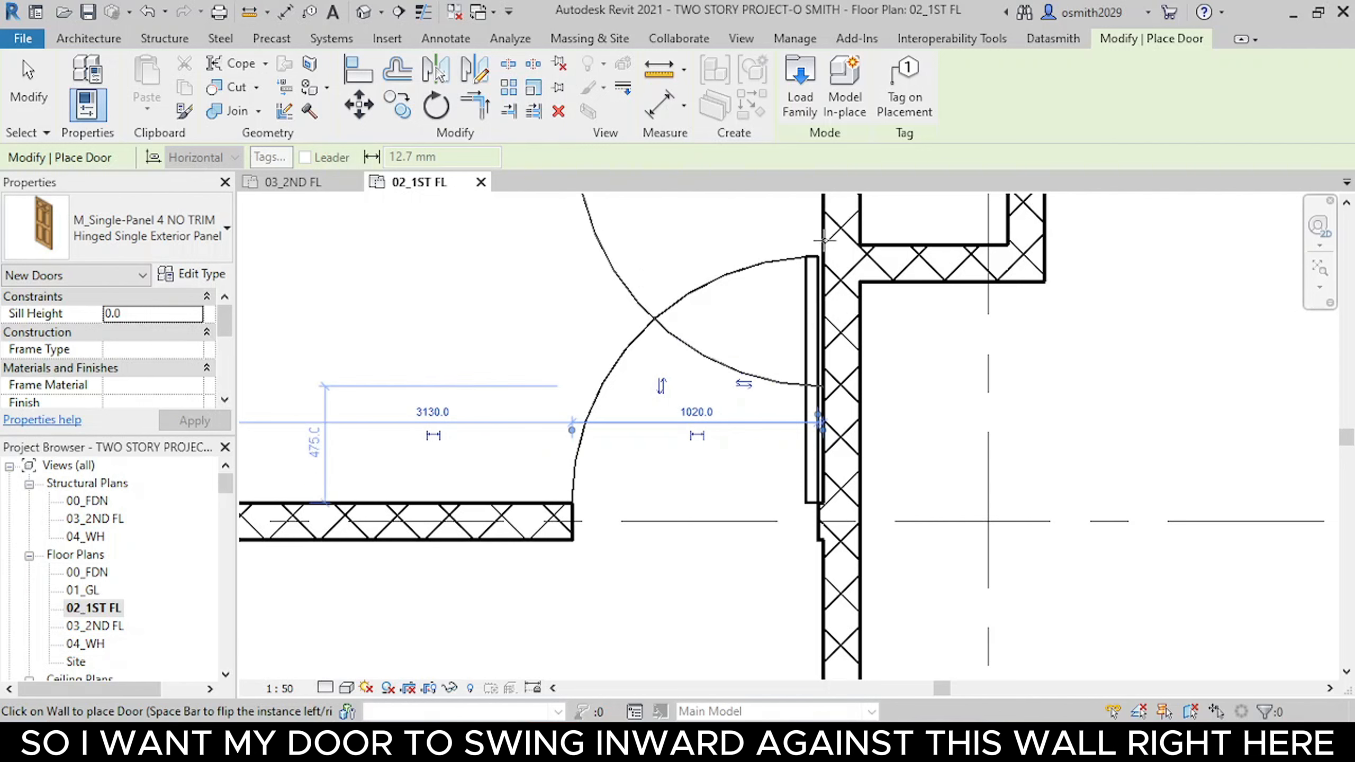
Step: End door placement, keeping only the one exterior door in the grid 5 wall
scroll(833, 309, "down", 4)
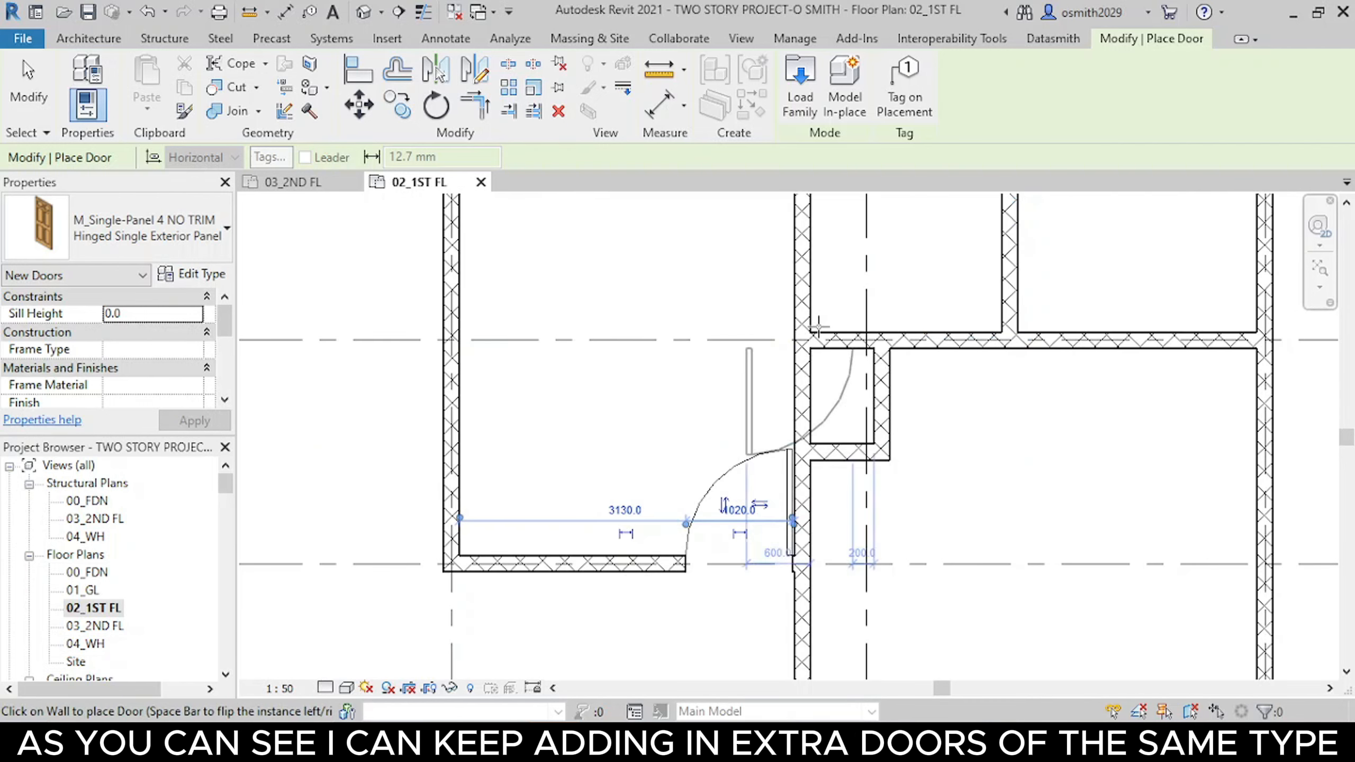
middle_click_drag(816, 398, 702, 539)
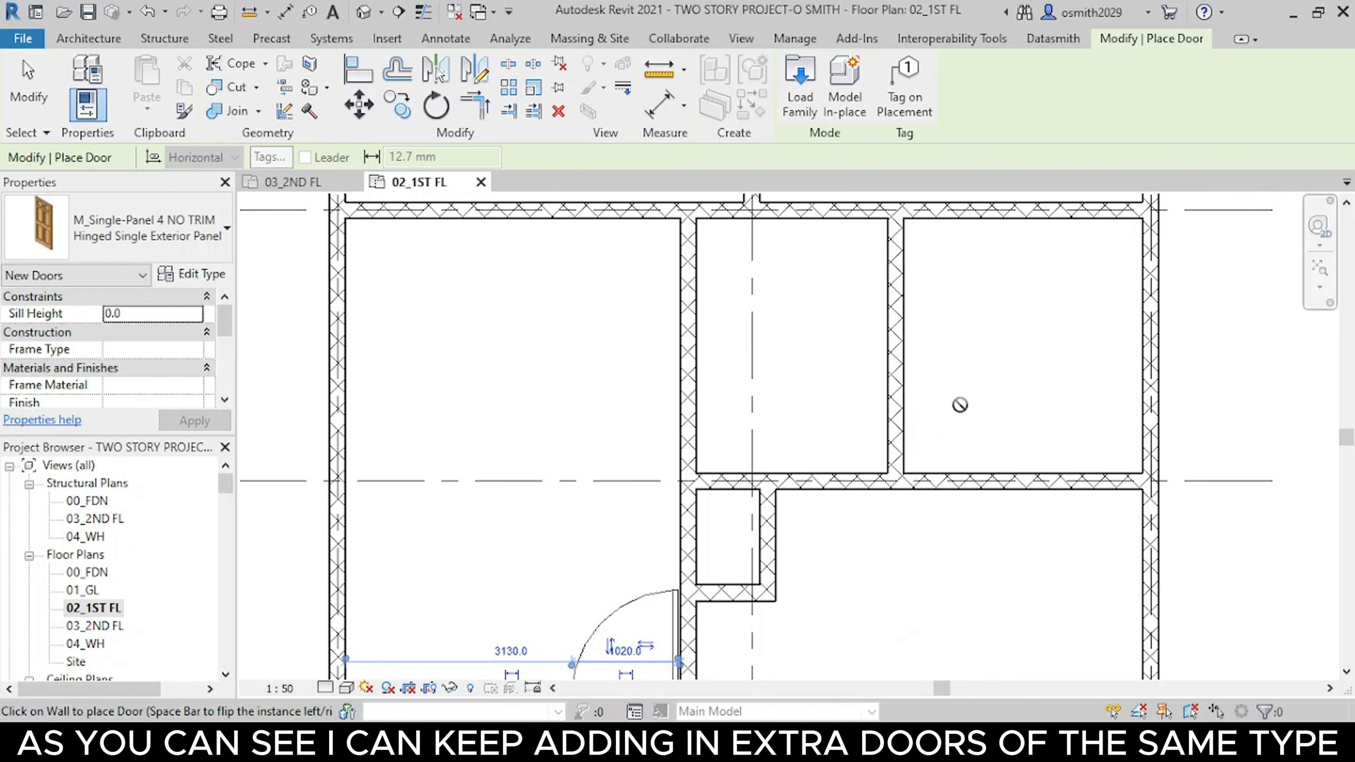
scroll(963, 516, "down", 2)
middle_click_drag(723, 584, 789, 448)
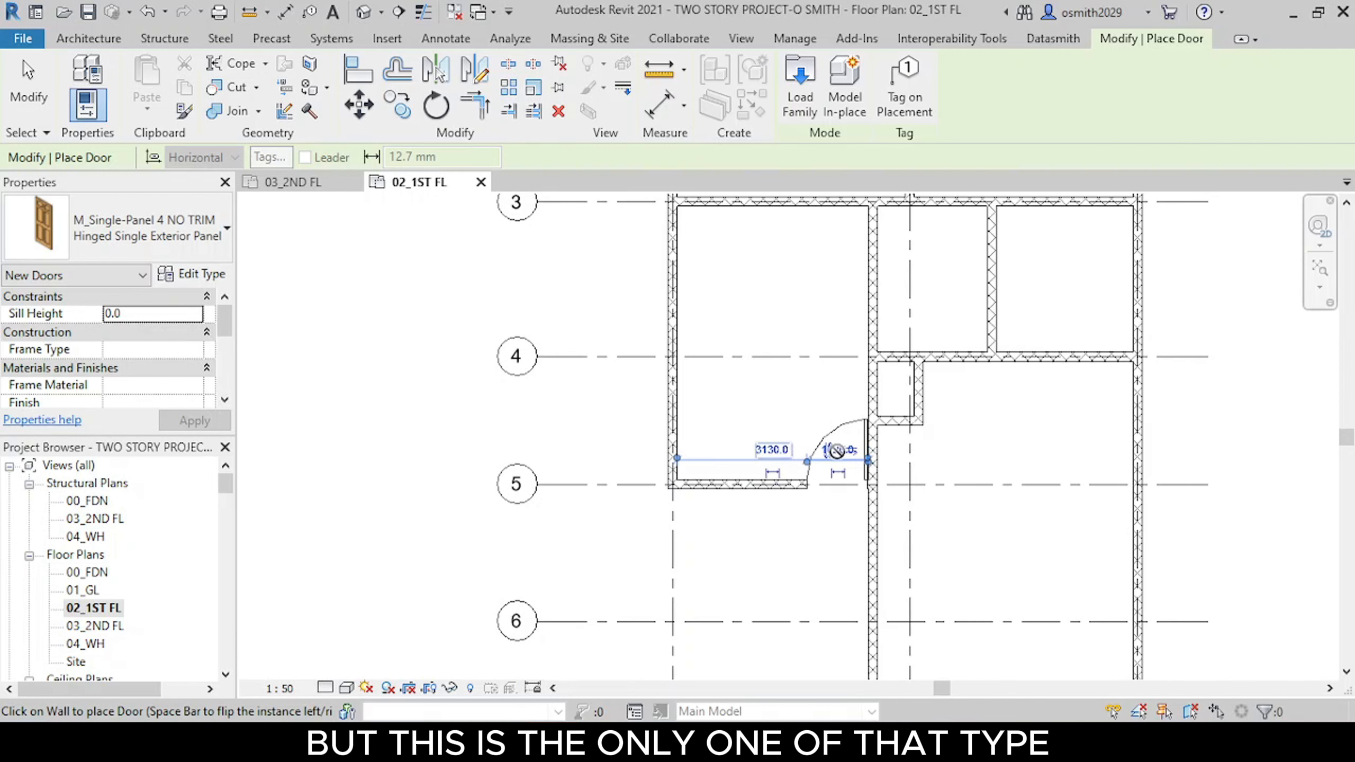
scroll(832, 448, "up", 5)
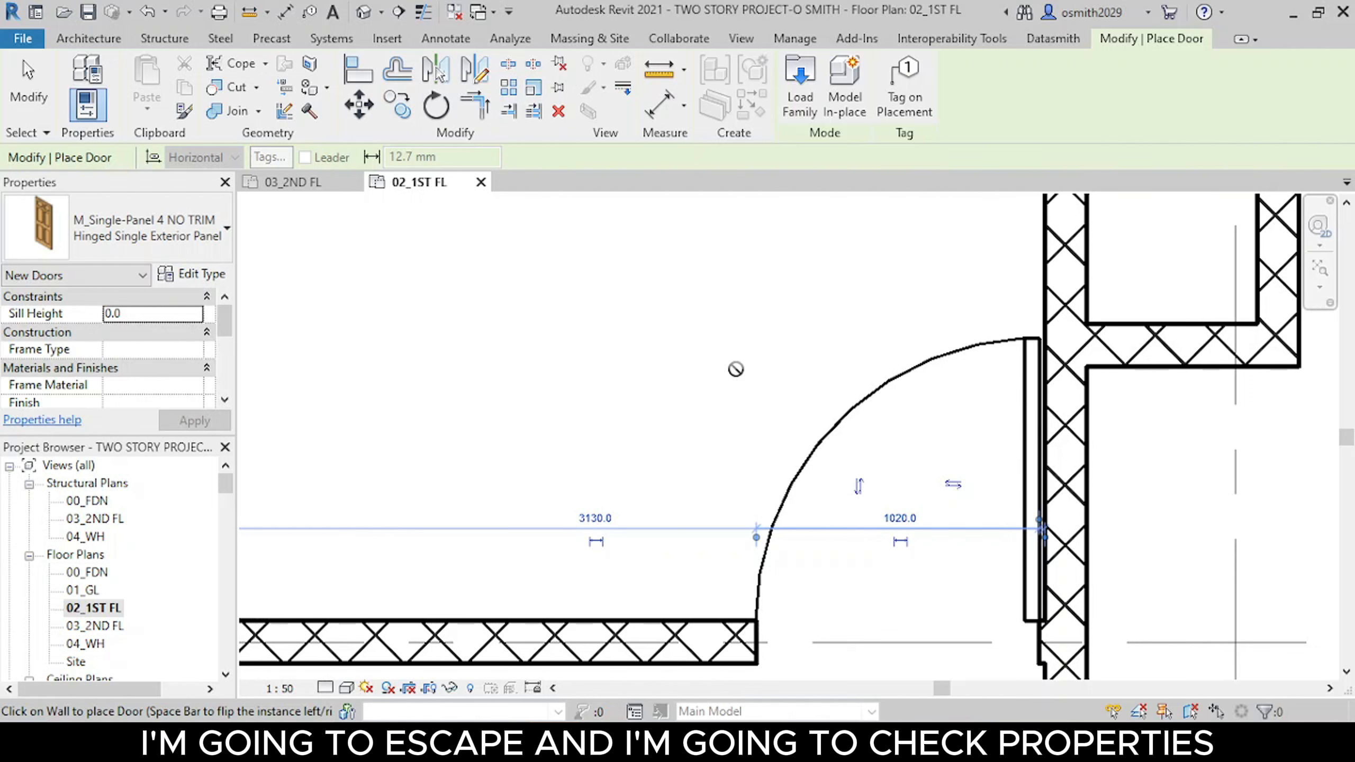
key("Escape")
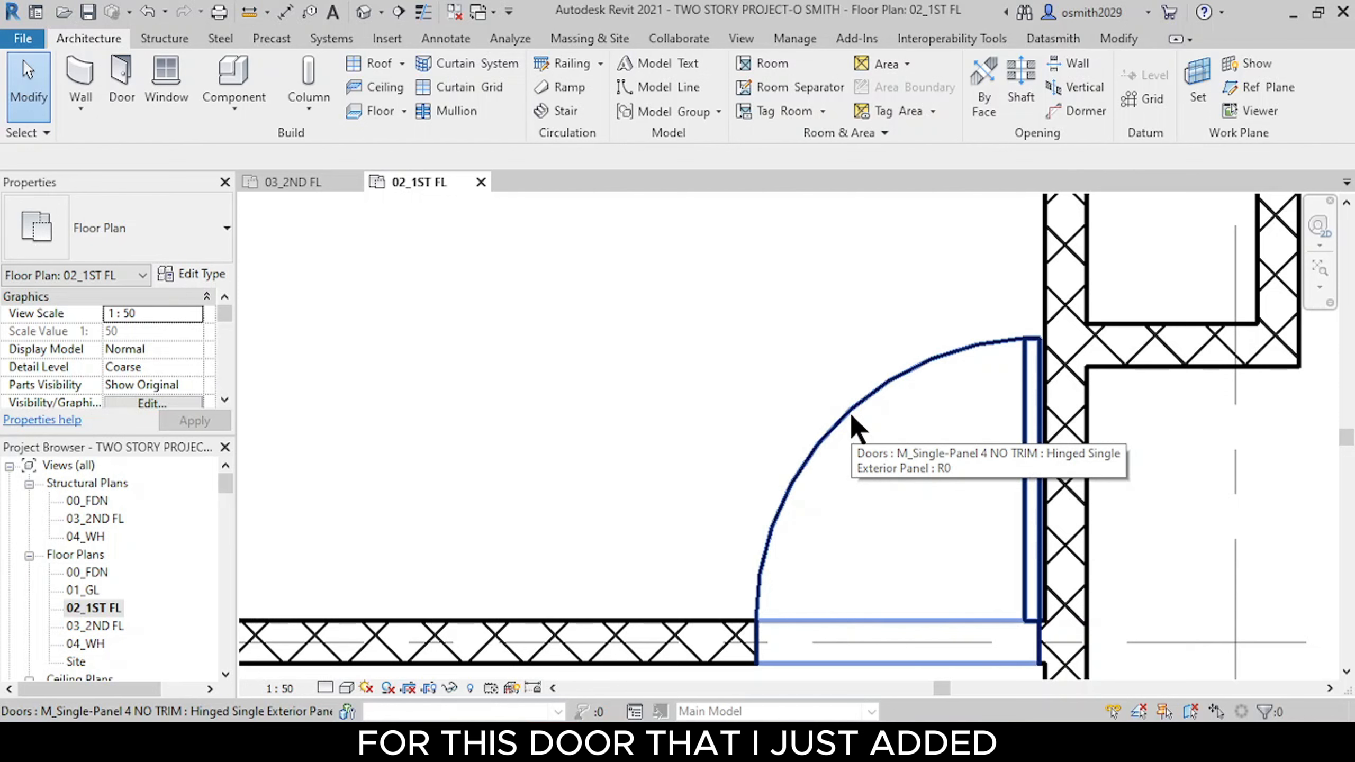
Step: Check the width and height in the type properties of the exterior door in the grid 5 wall
left_click(852, 418)
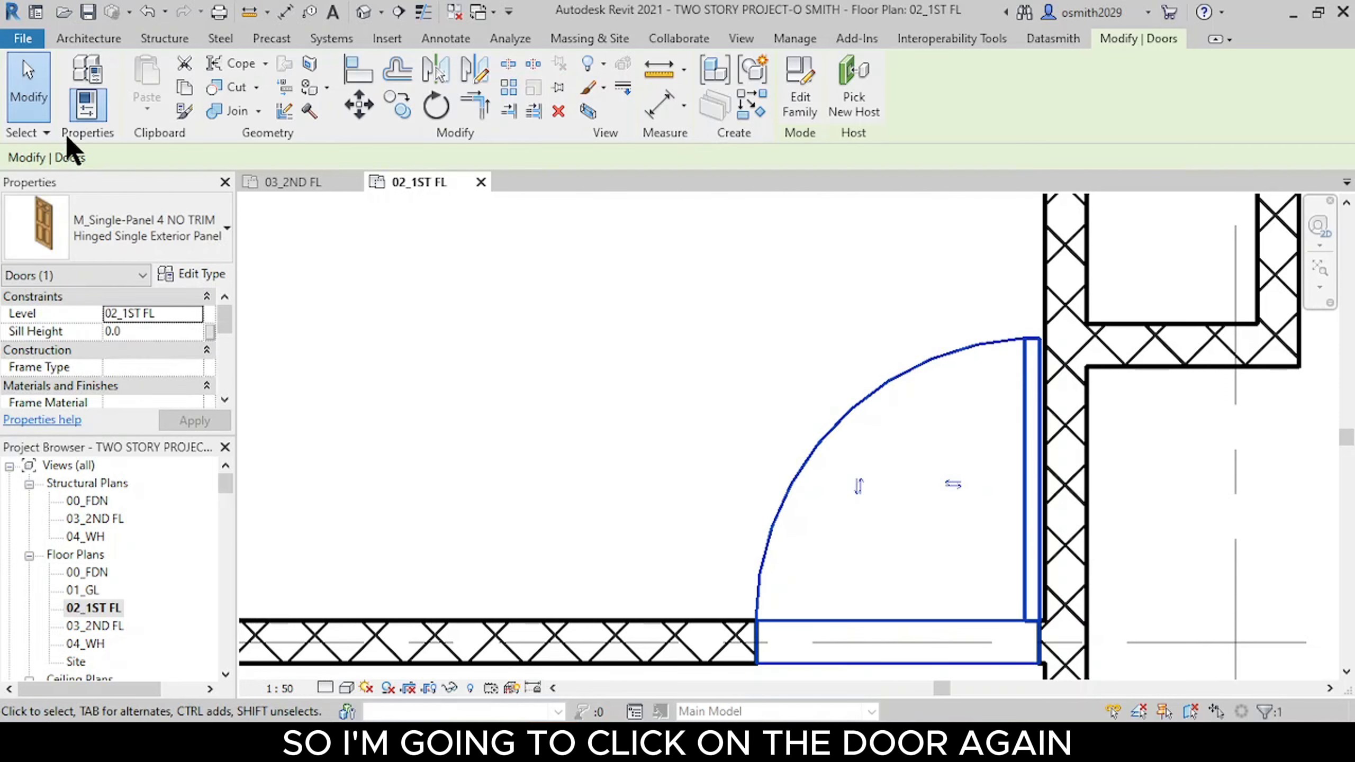
left_click(196, 273)
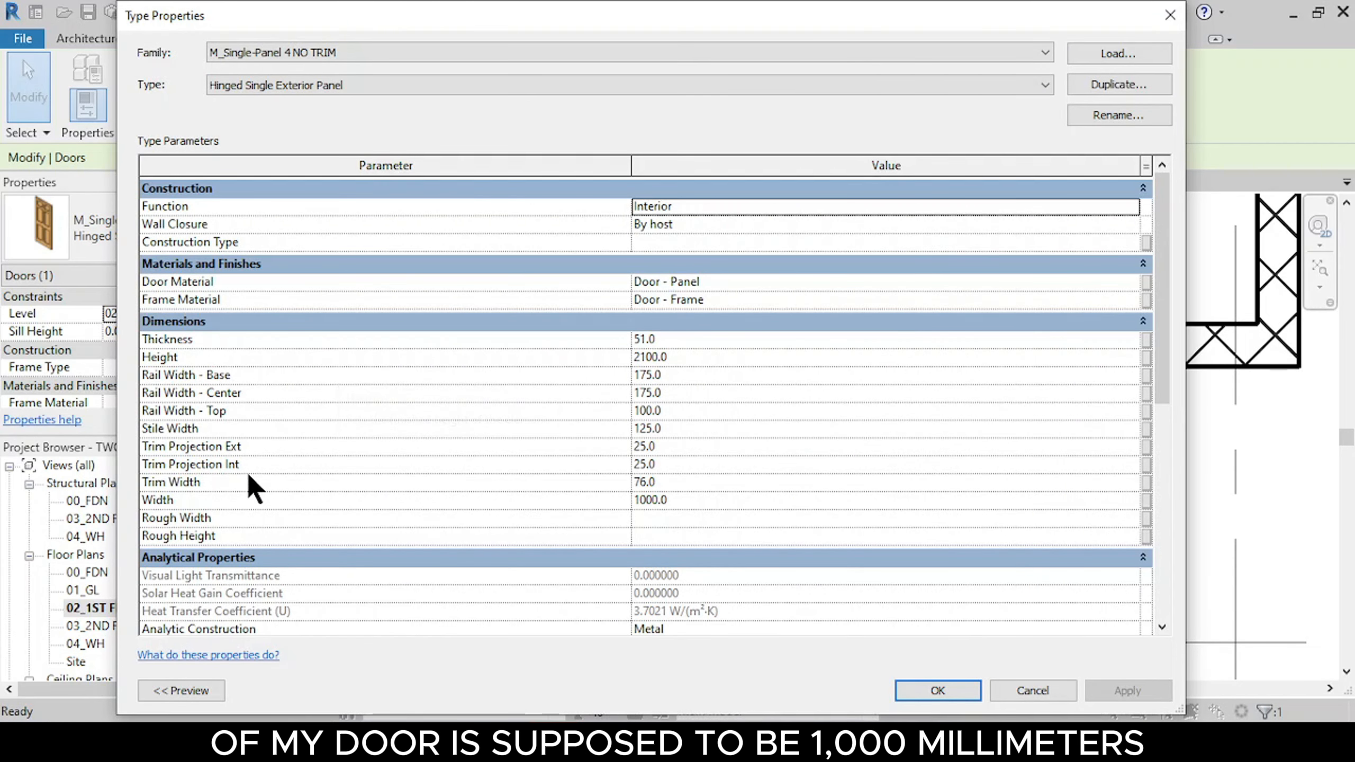
left_click(706, 500)
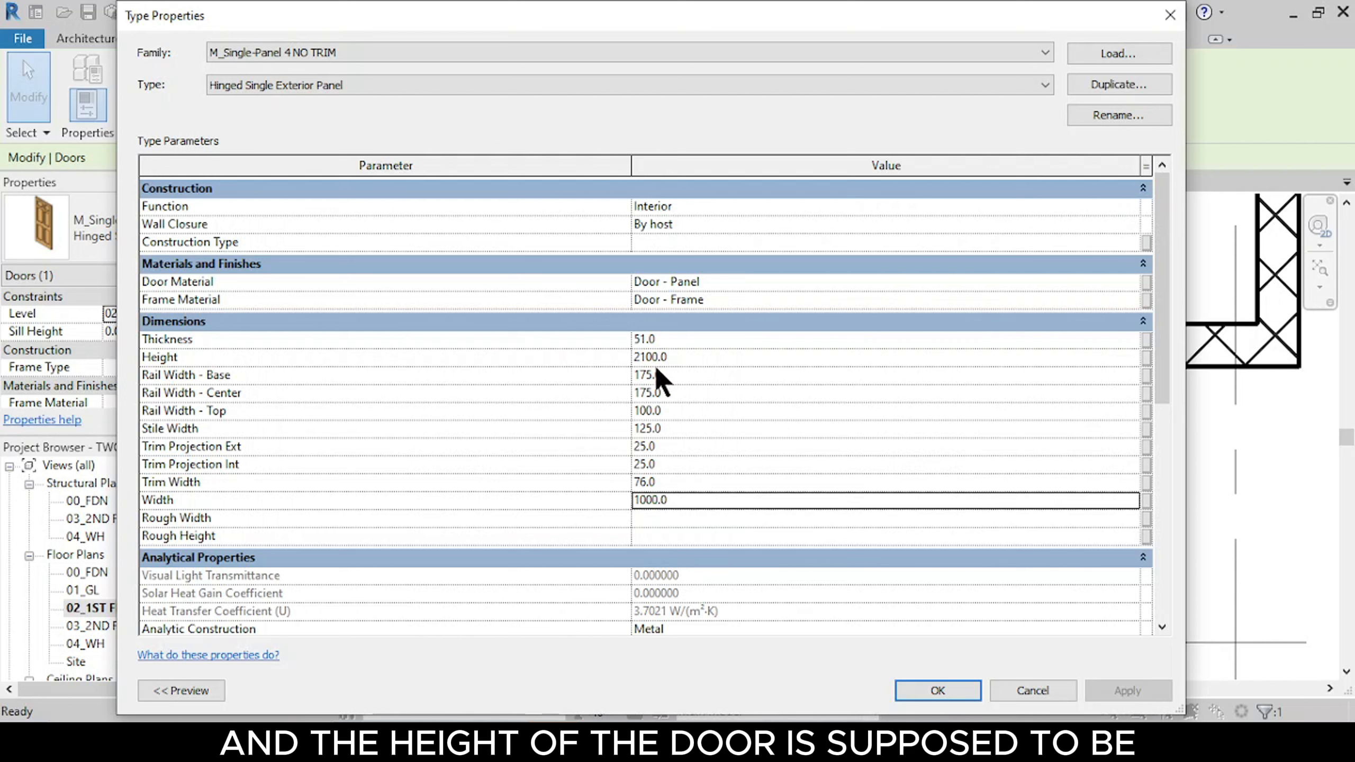
left_click(713, 357)
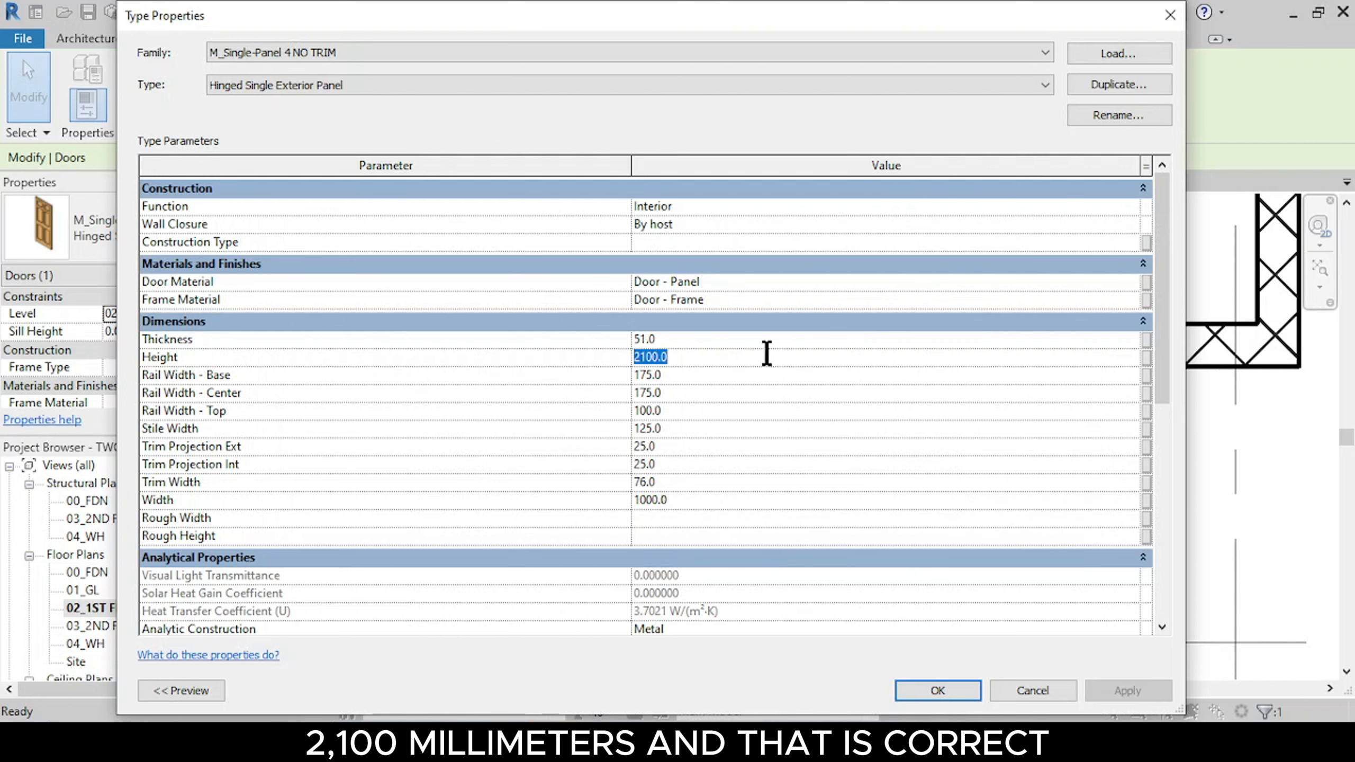
left_click(946, 689)
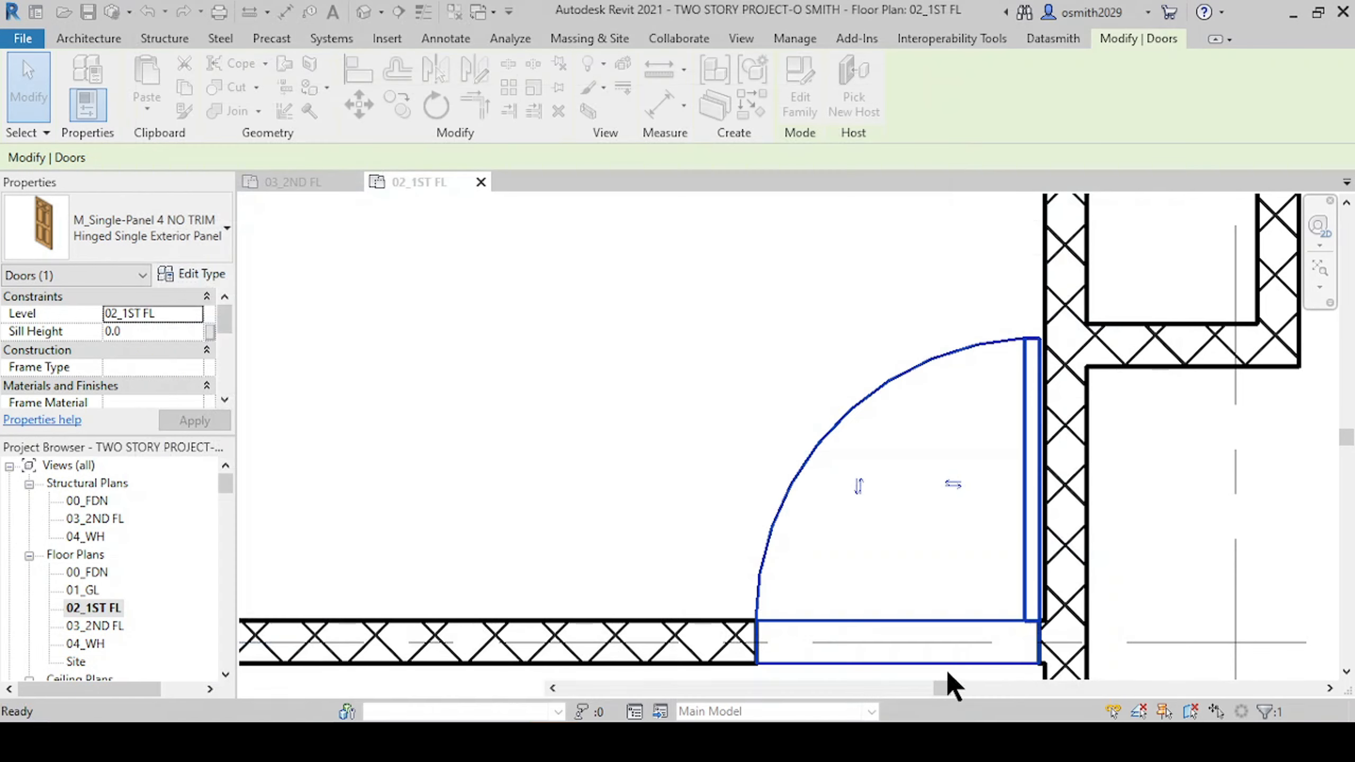
Step: Examine the laundry room and small storage area between grids 3 and 5 for the walls that need doors
scroll(1155, 373, "down", 6)
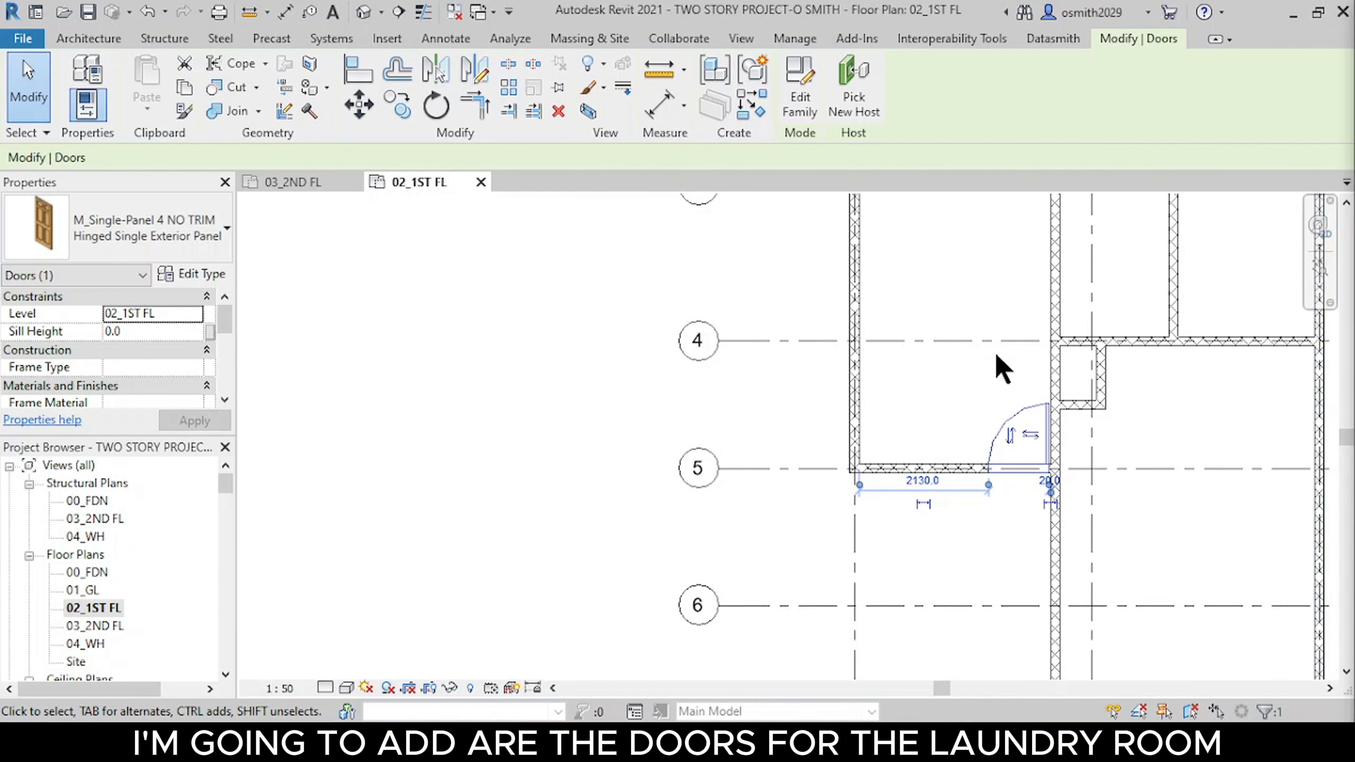
scroll(994, 350, "down", 4)
middle_click_drag(968, 417, 869, 569)
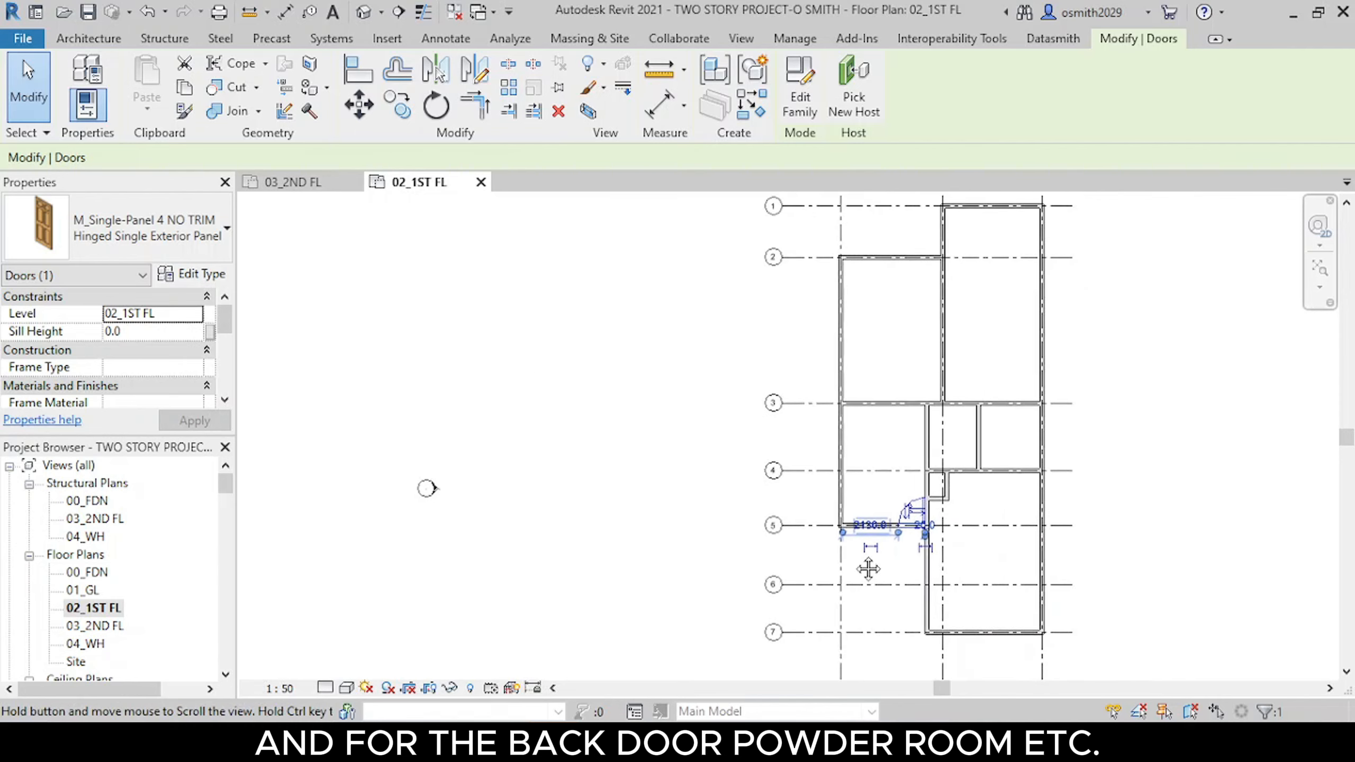
scroll(906, 460, "up", 4)
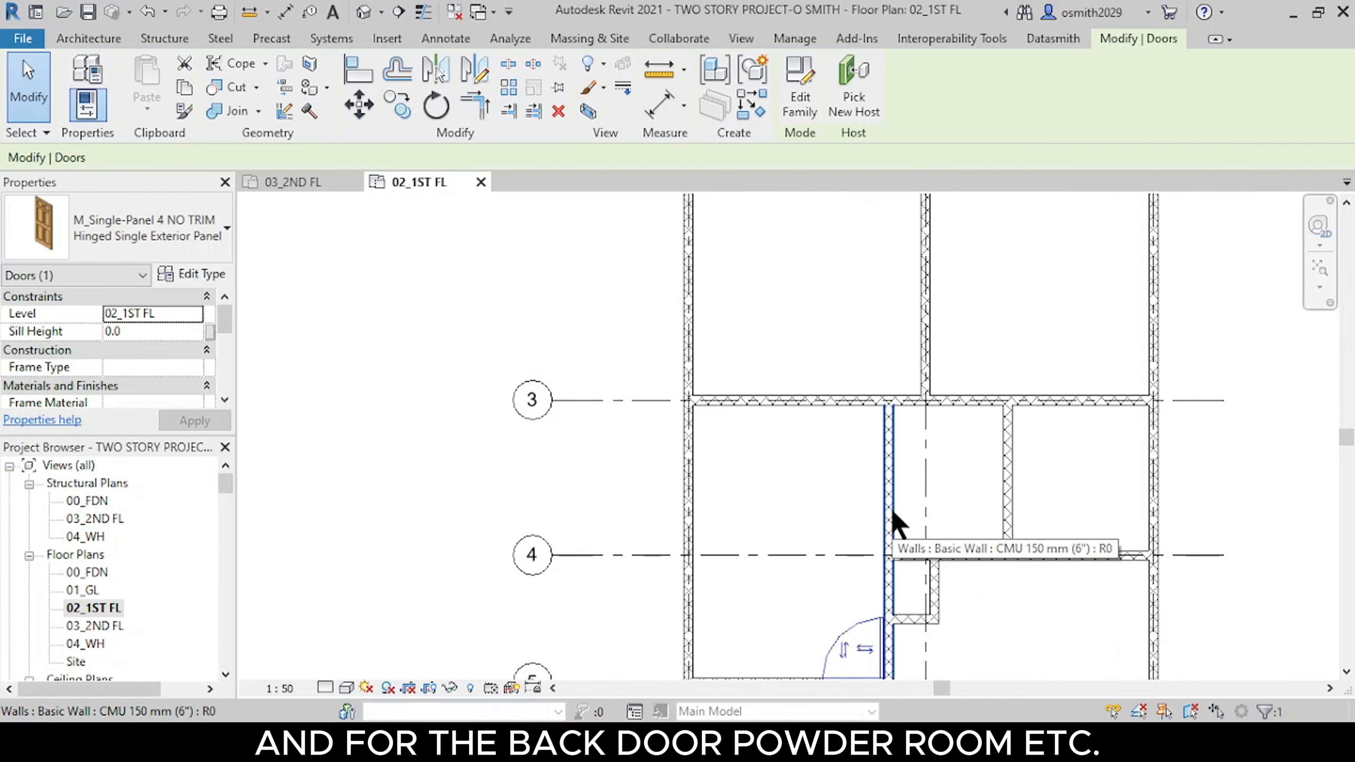
scroll(862, 417, "down", 3)
middle_click_drag(853, 427, 811, 500)
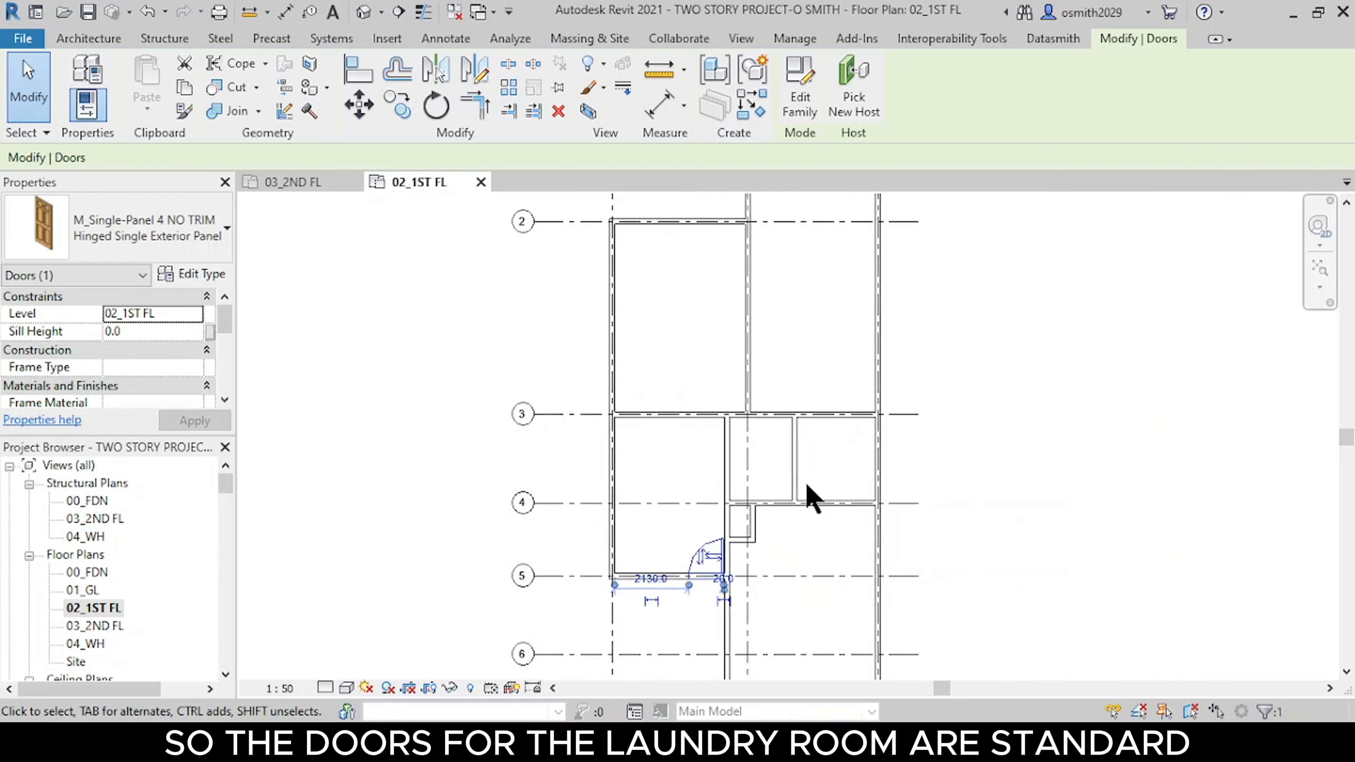
scroll(811, 500, "up", 3)
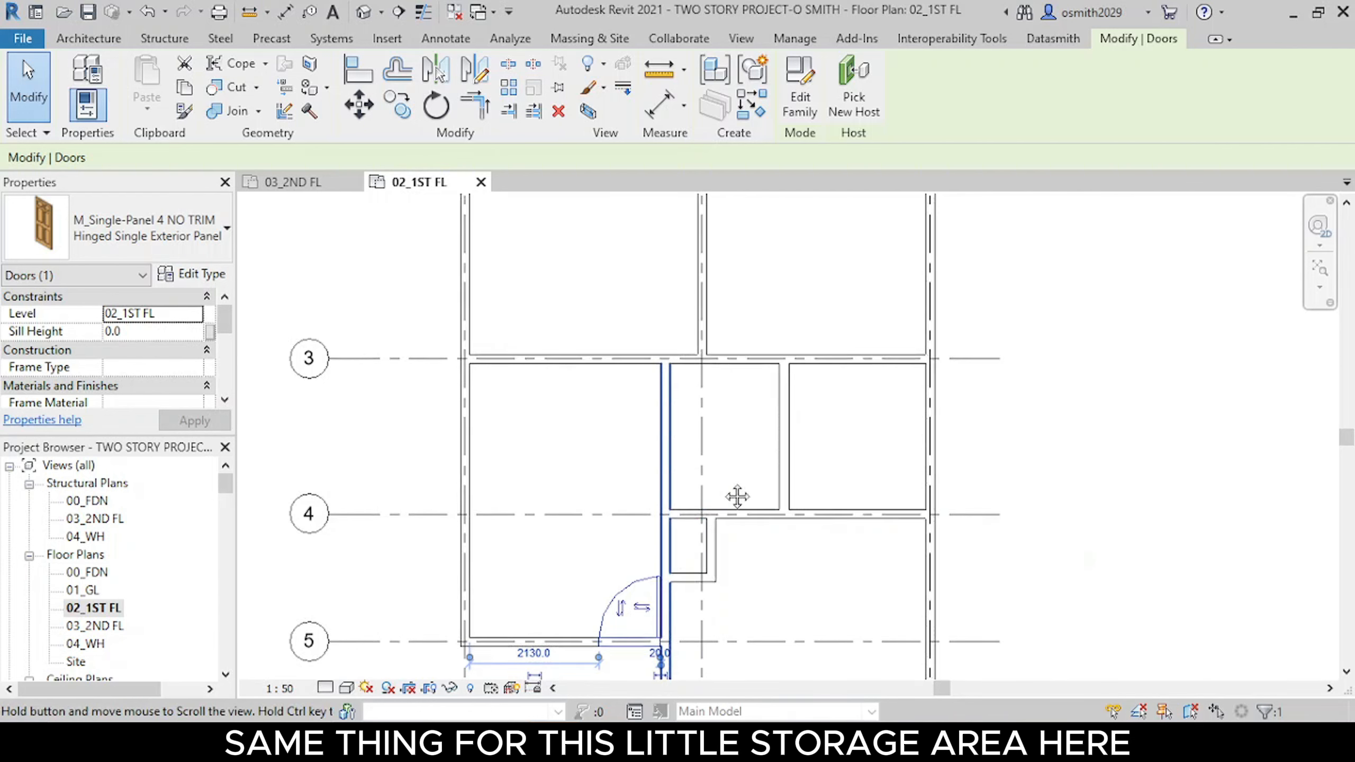
scroll(738, 483, "up", 4)
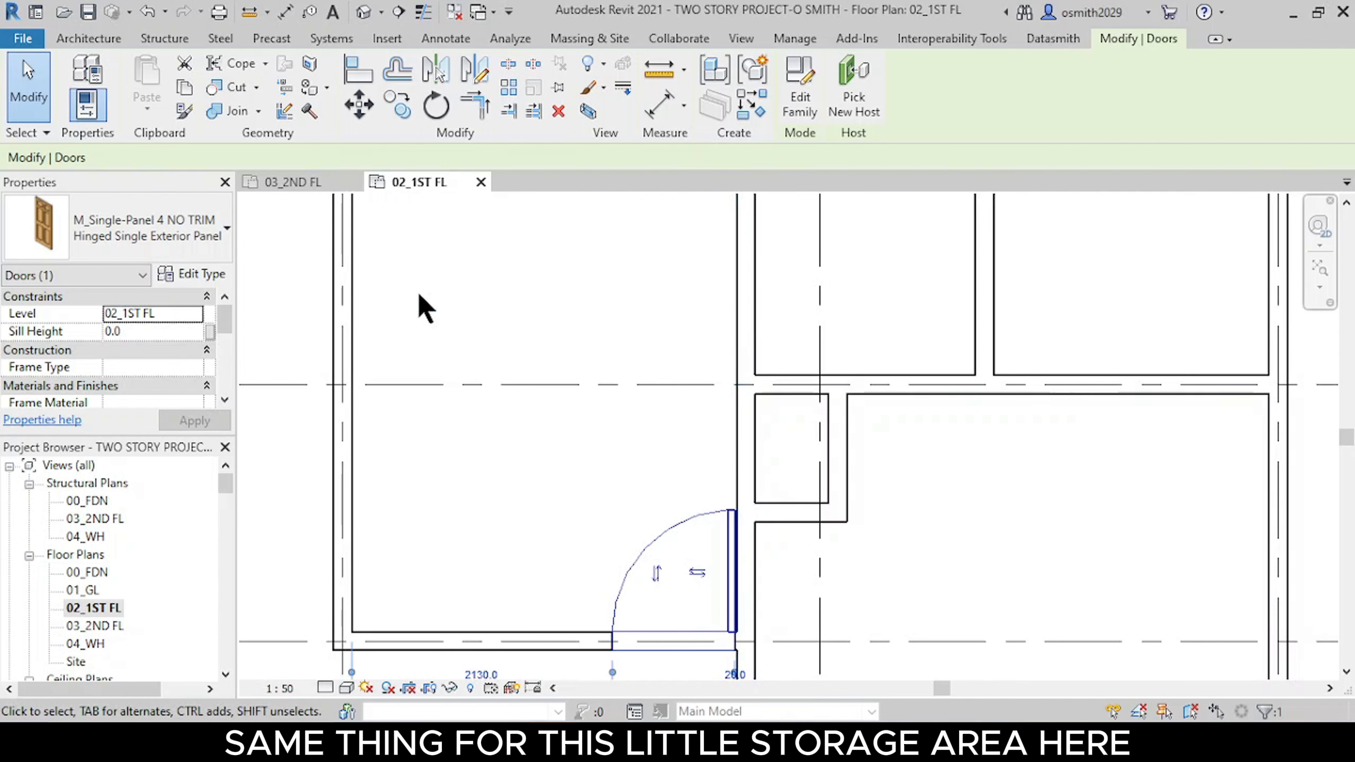
left_click(491, 508)
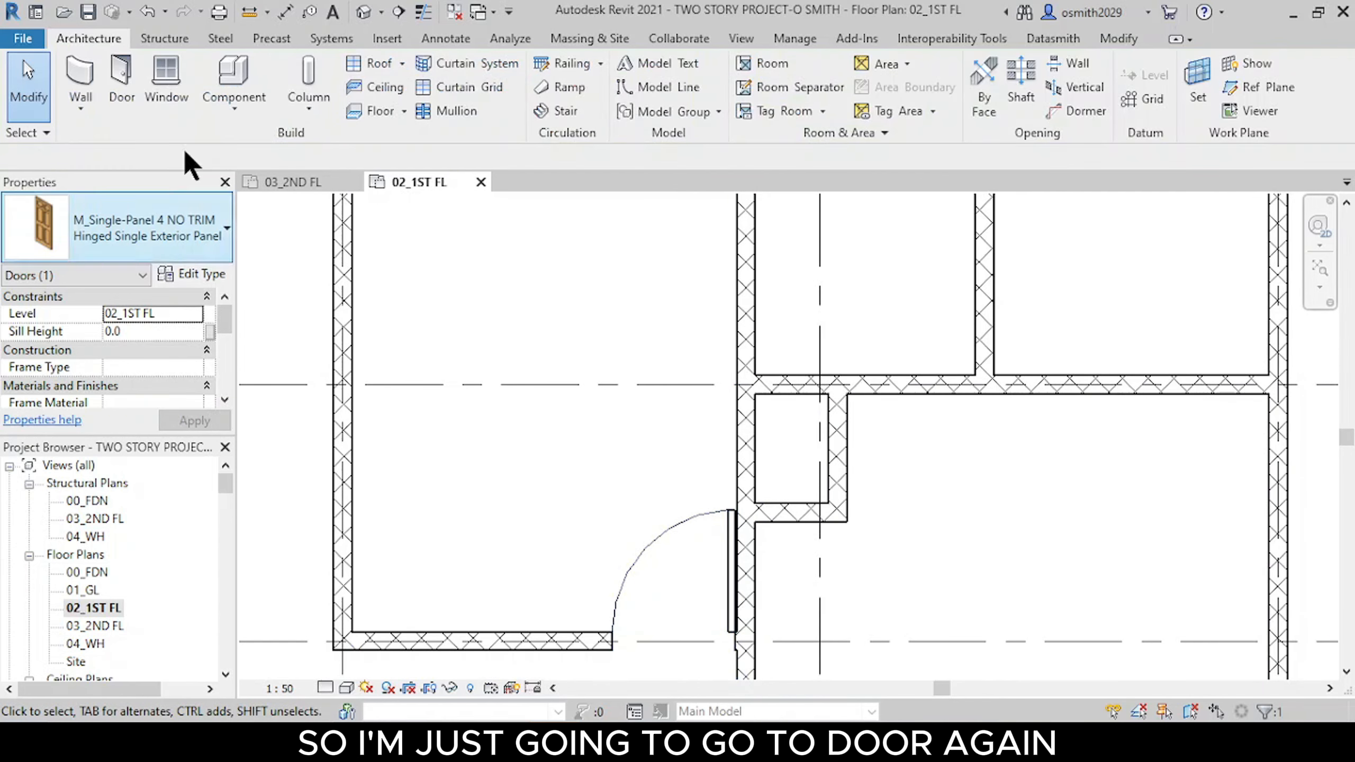
Step: Place an M_Single-Panel 4 NO TRIM Standard 4 Panel 900mm door in the storage area's vertical wall, directly against the wall on grid 4
left_click(120, 76)
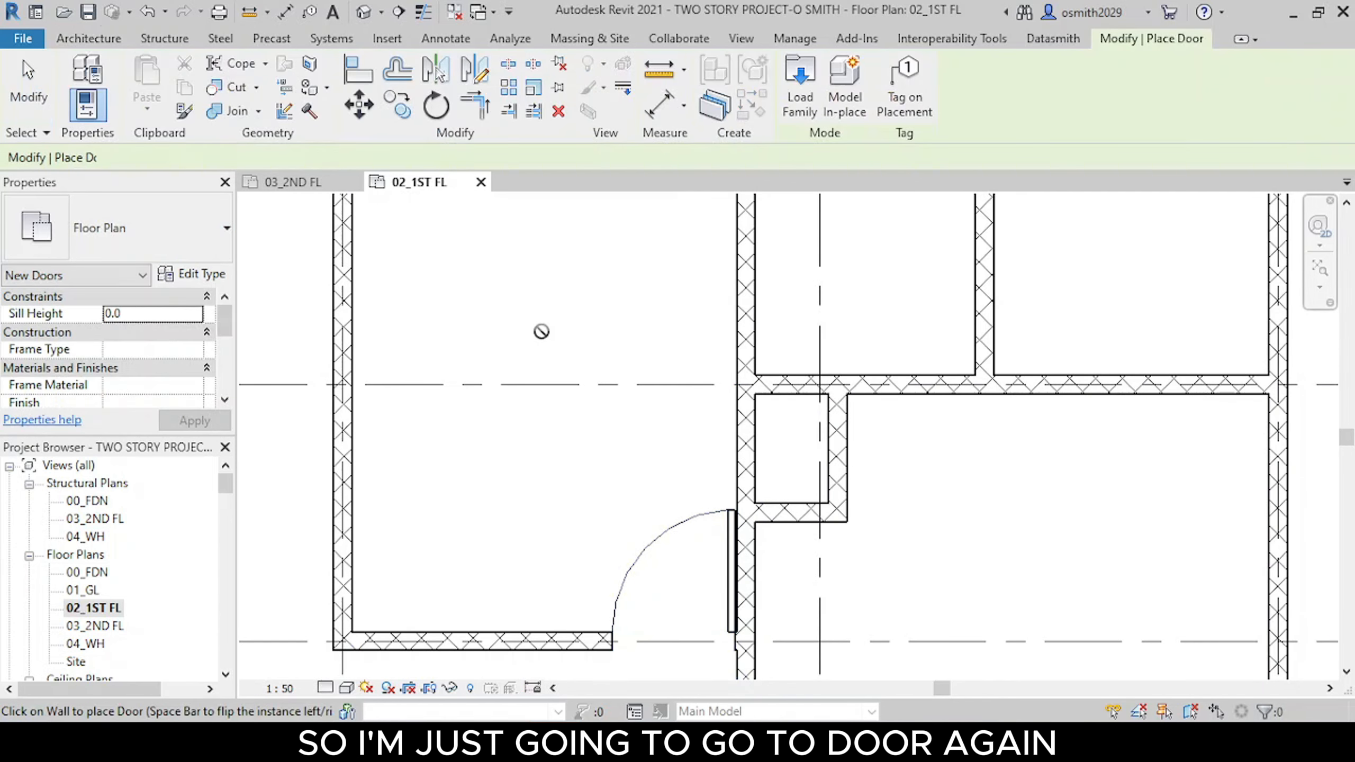
left_click(181, 230)
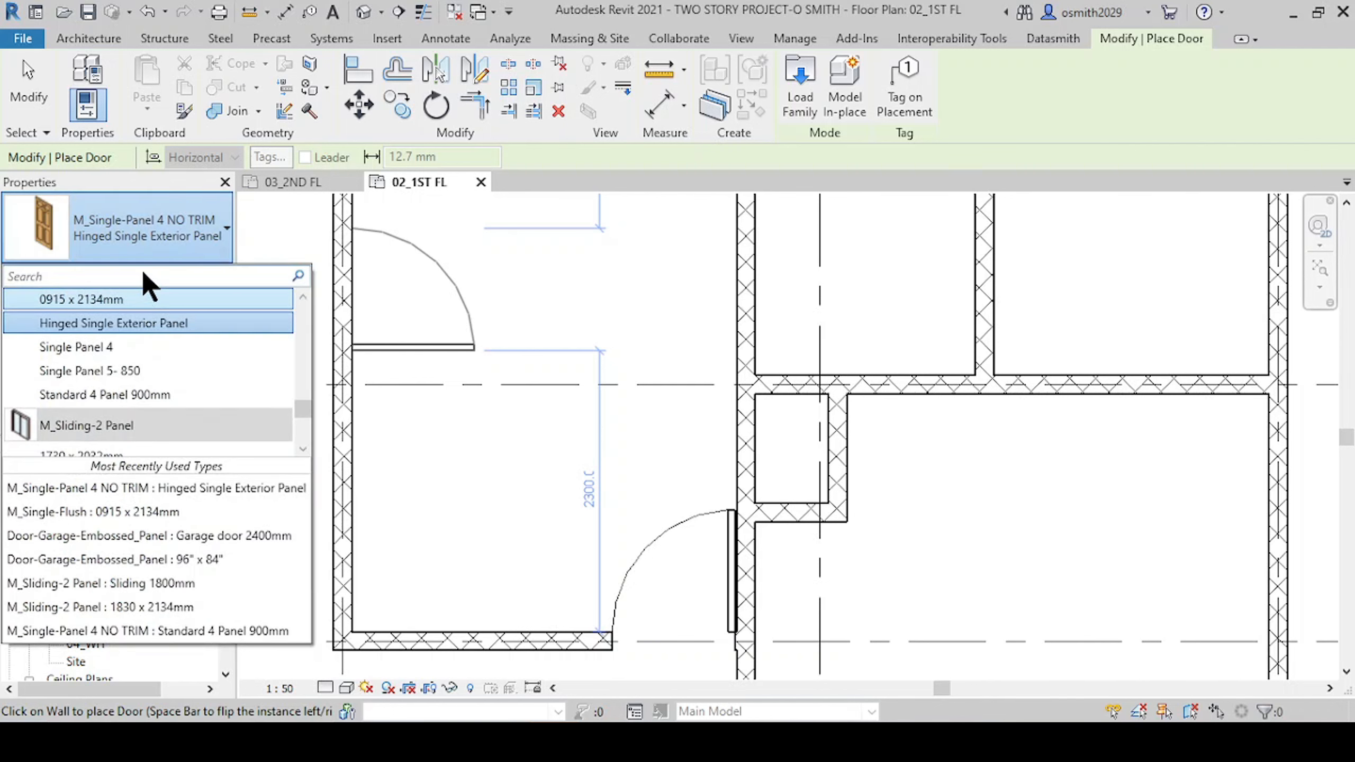
scroll(182, 341, "down", 3)
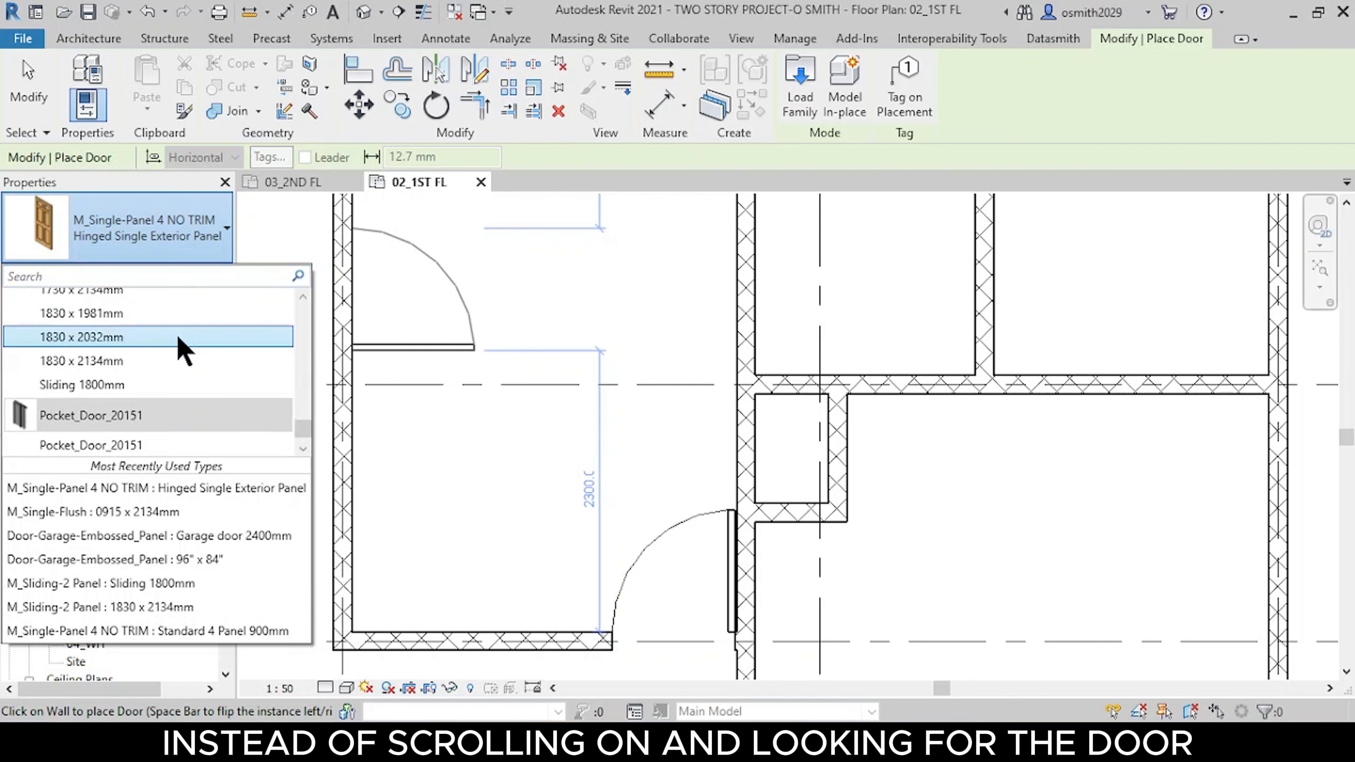
scroll(175, 332, "up", 5)
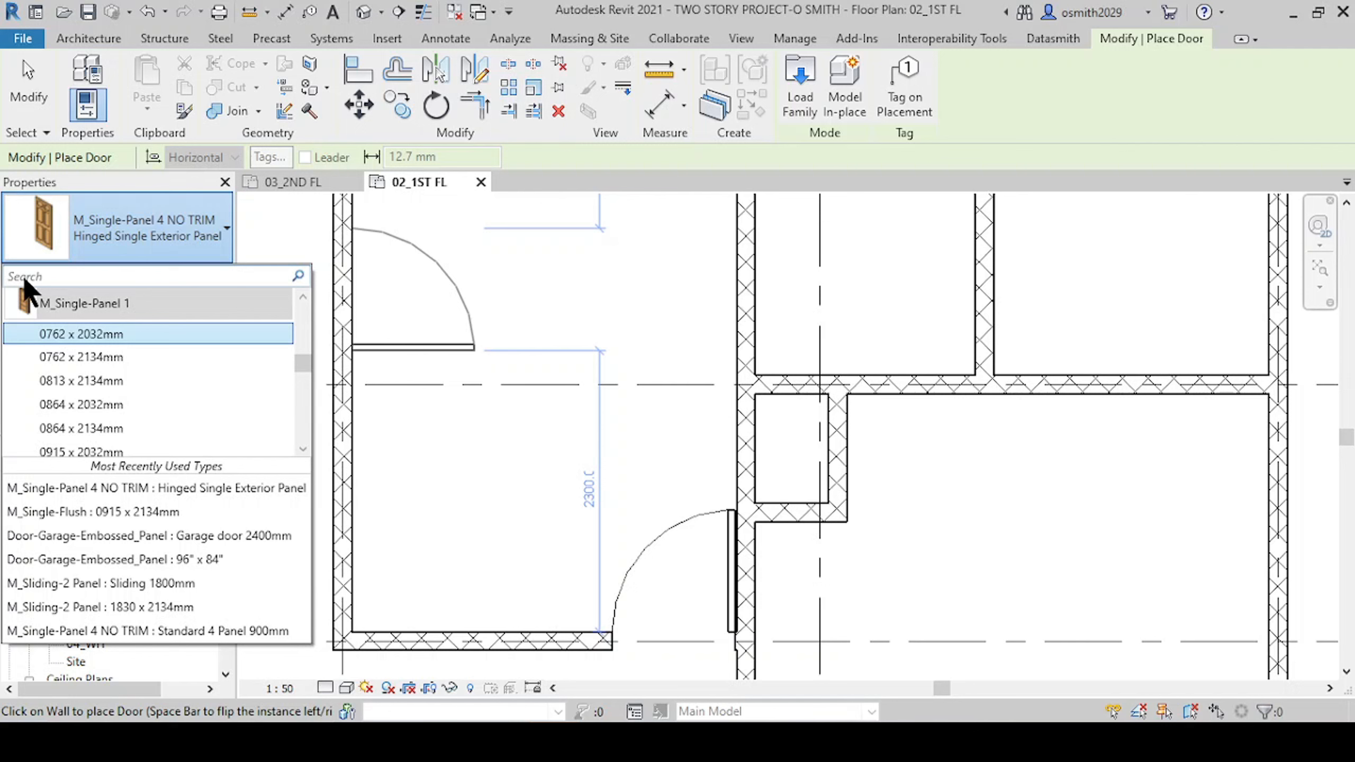
type("standard")
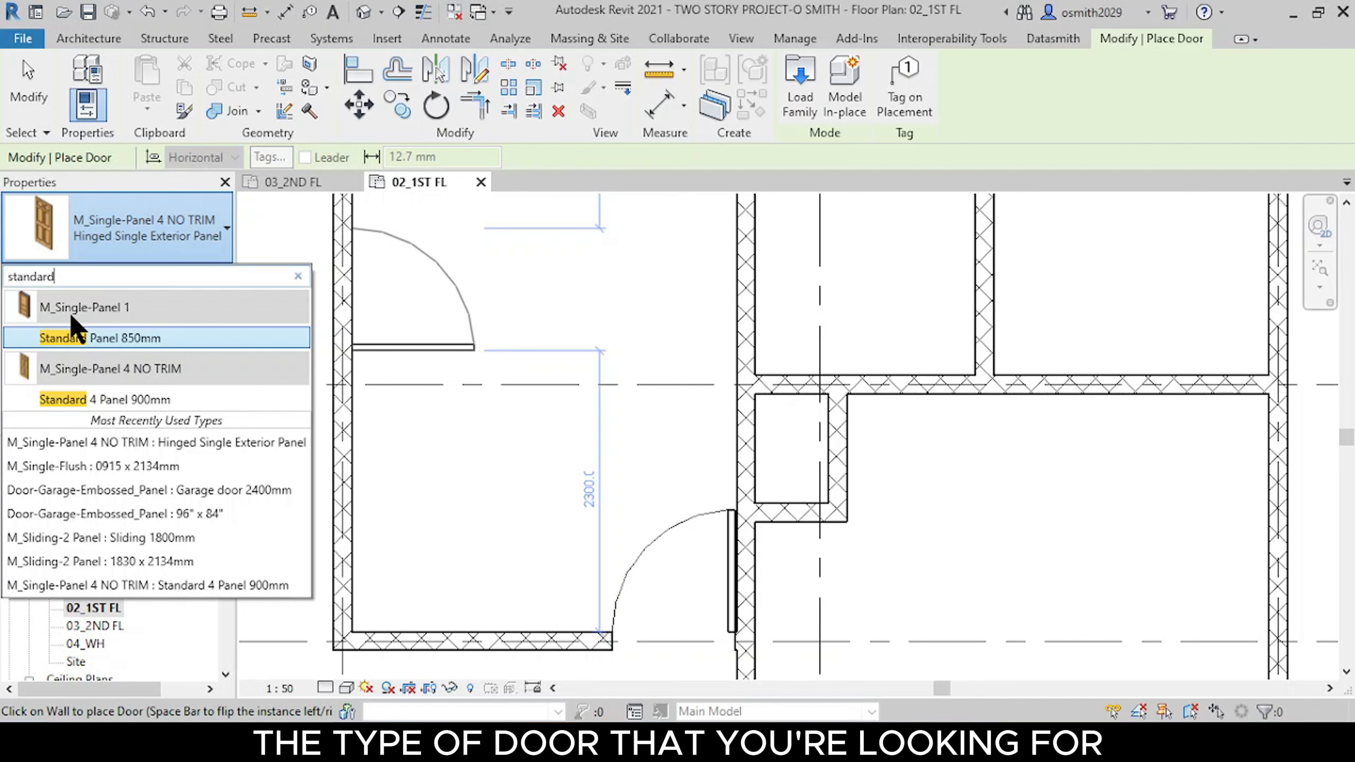
left_click(141, 399)
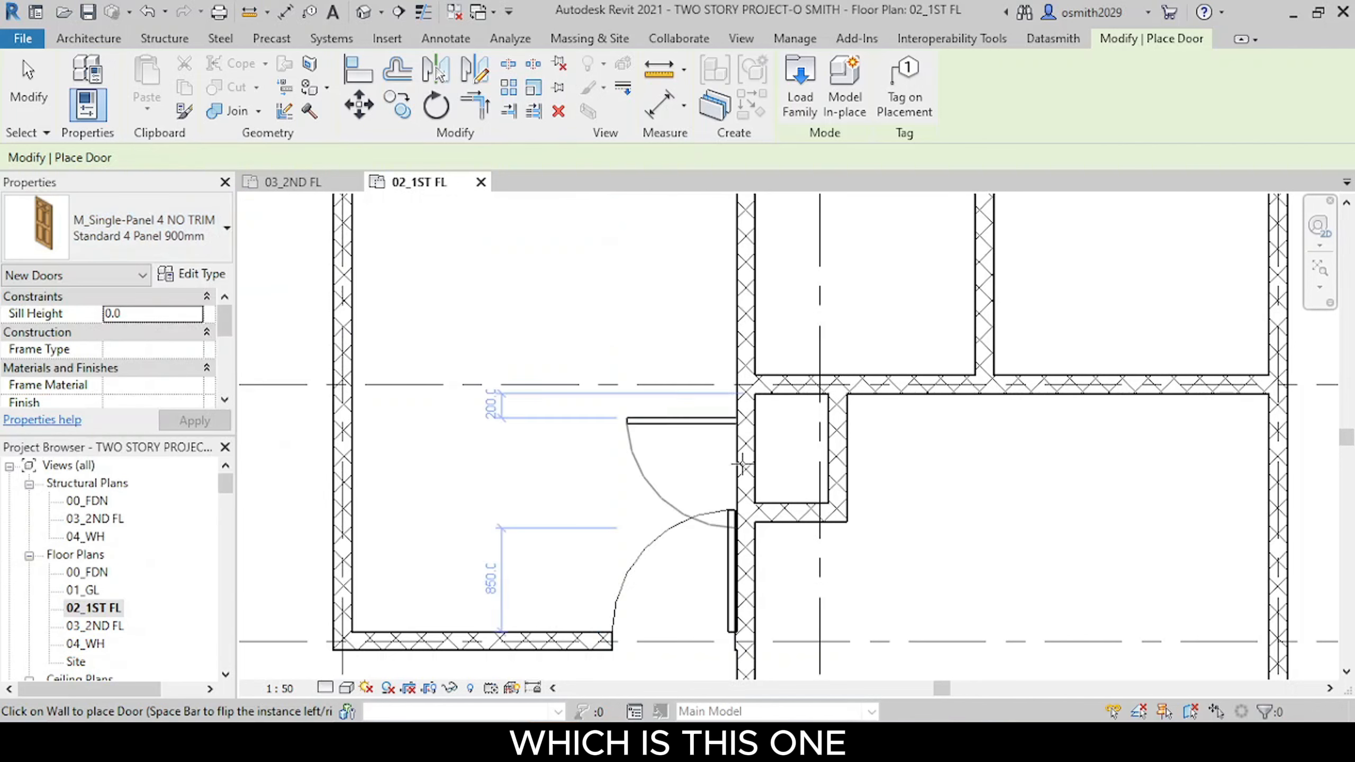
scroll(737, 444, "up", 3)
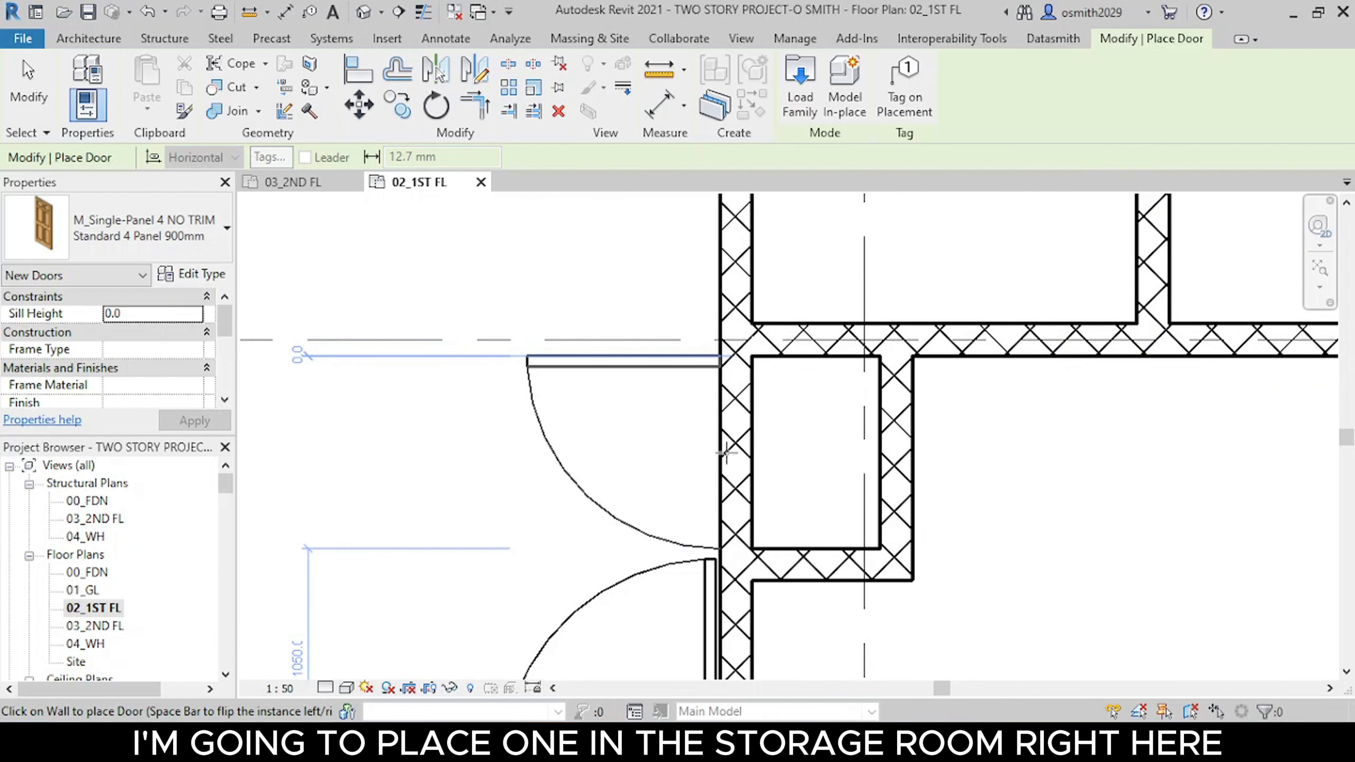
left_click(726, 453)
Step: Place a Standard 4 Panel 900mm door centred in the laundry room's grid 4 wall, 675 mm from each side, and flip it to swing outside
scroll(977, 402, "down", 4)
middle_click_drag(977, 402, 637, 458)
scroll(807, 394, "up", 4)
scroll(783, 412, "down", 1)
middle_click_drag(781, 419, 766, 602)
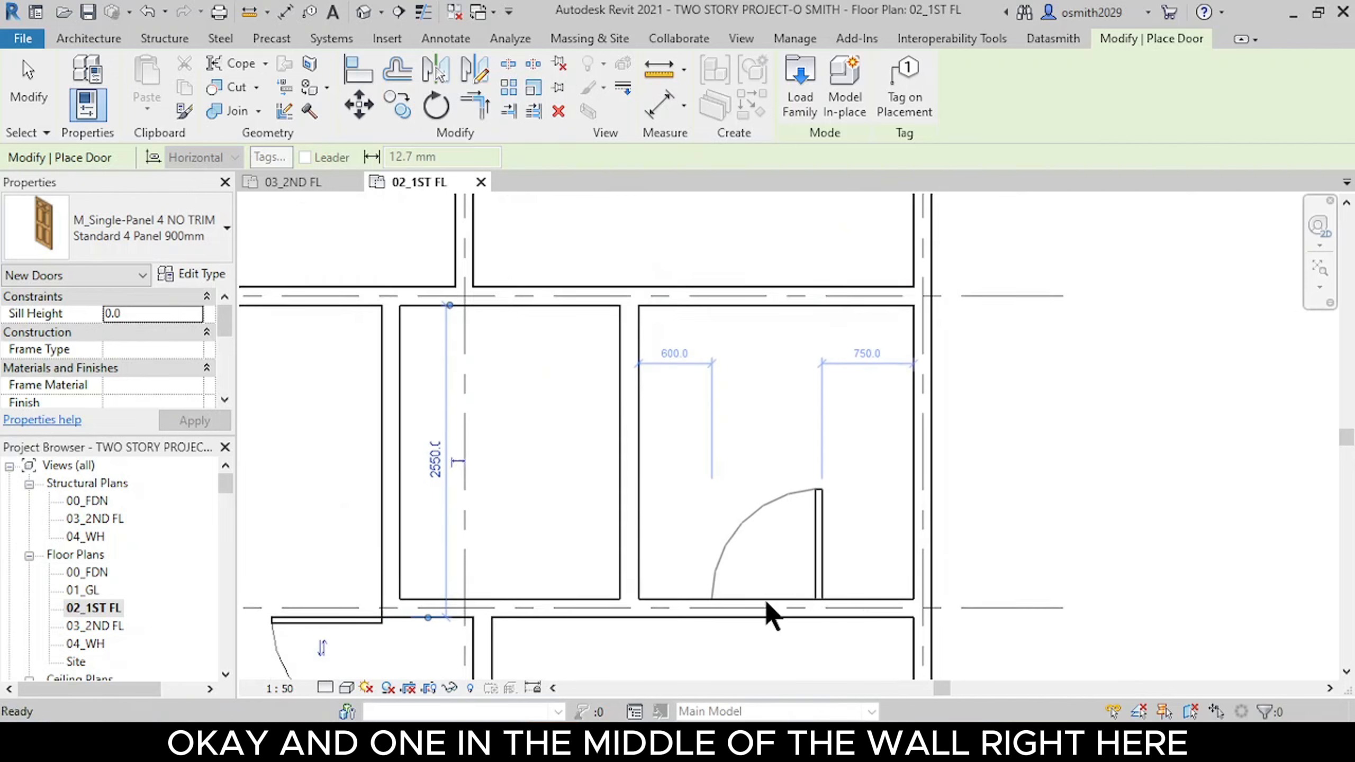
scroll(767, 609, "down", 1)
scroll(766, 603, "up", 1)
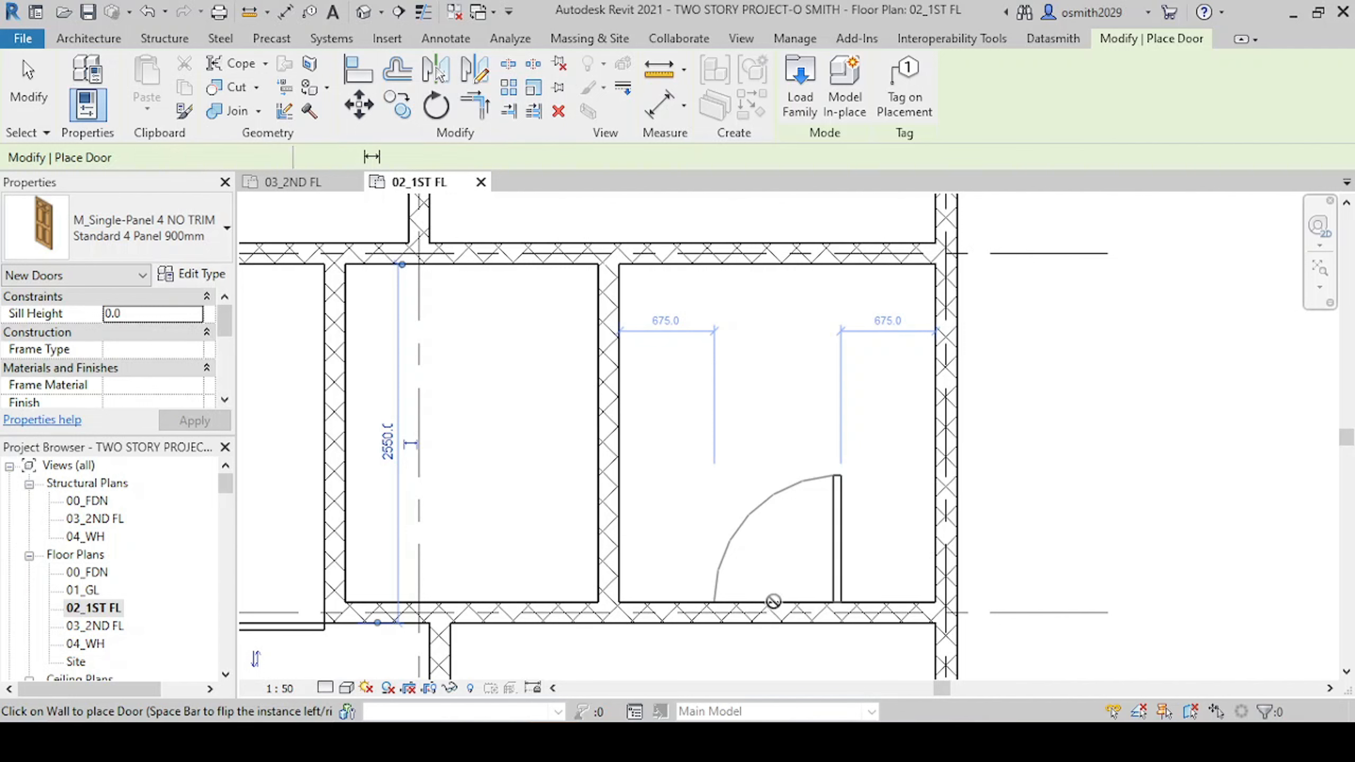
left_click(774, 600)
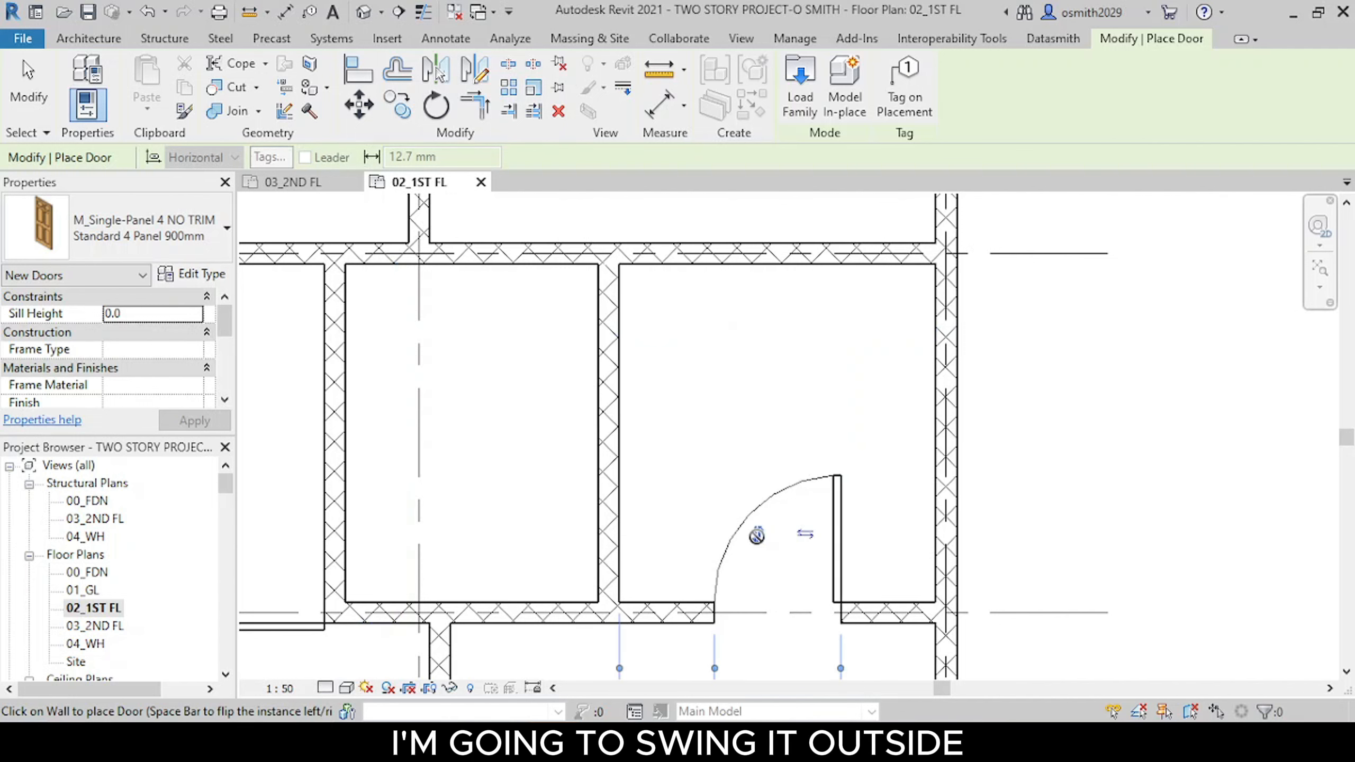
left_click(757, 535)
Step: Place a matching door in the laundry room's grid 3 wall, 675 mm from each side, and flip it to swing into the room
scroll(695, 437, "down", 5)
middle_click_drag(713, 459, 713, 595)
scroll(721, 528, "up", 3)
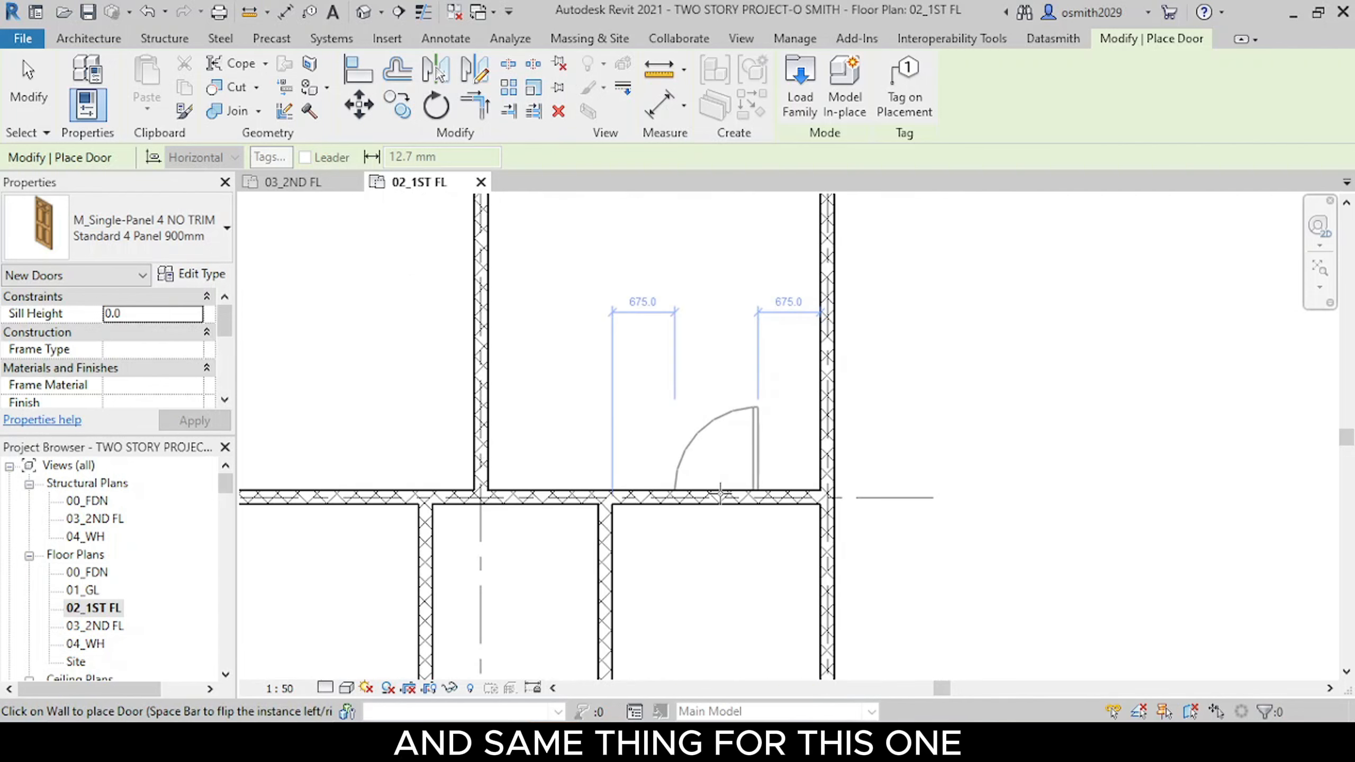
left_click(721, 496)
left_click(703, 451)
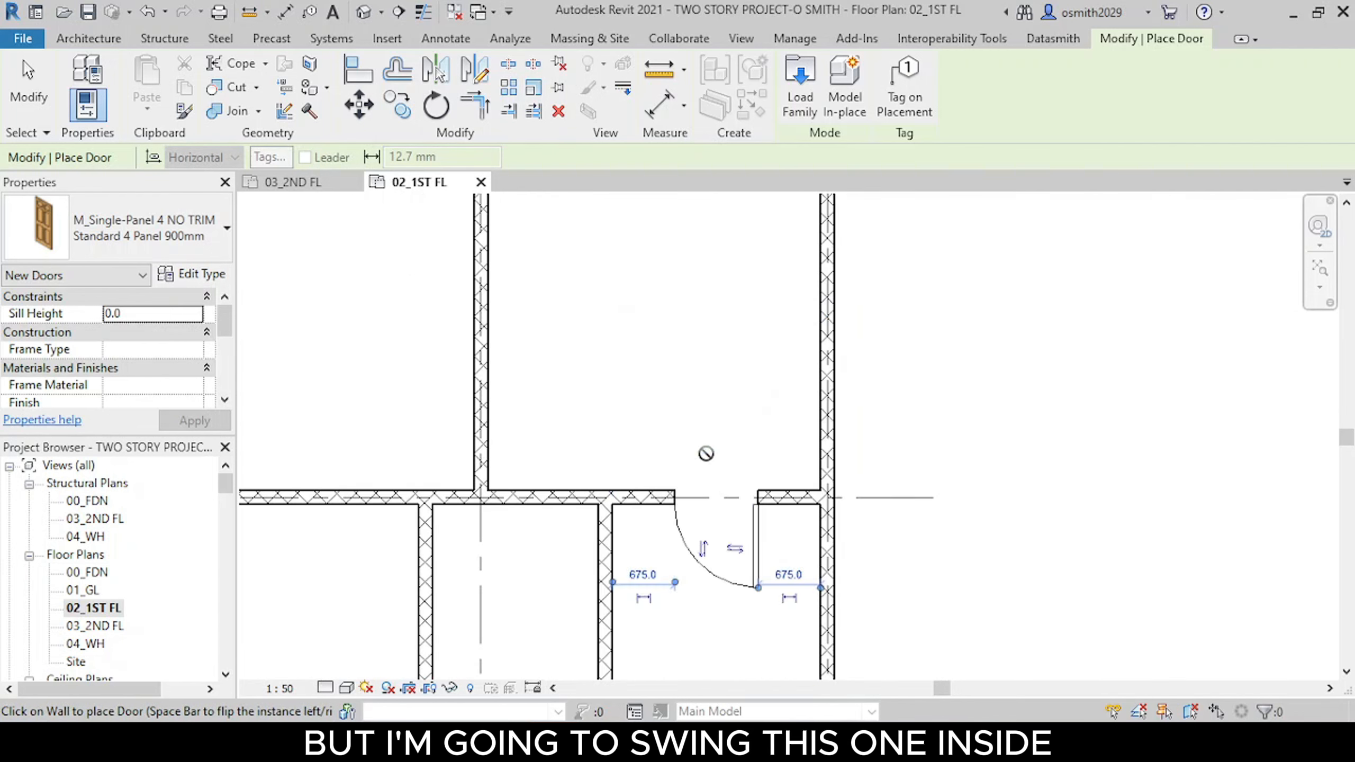
Step: End door placement and flip the hinge of the laundry room's grid 3 door to the opposite side
scroll(706, 453, "down", 3)
scroll(730, 497, "up", 1)
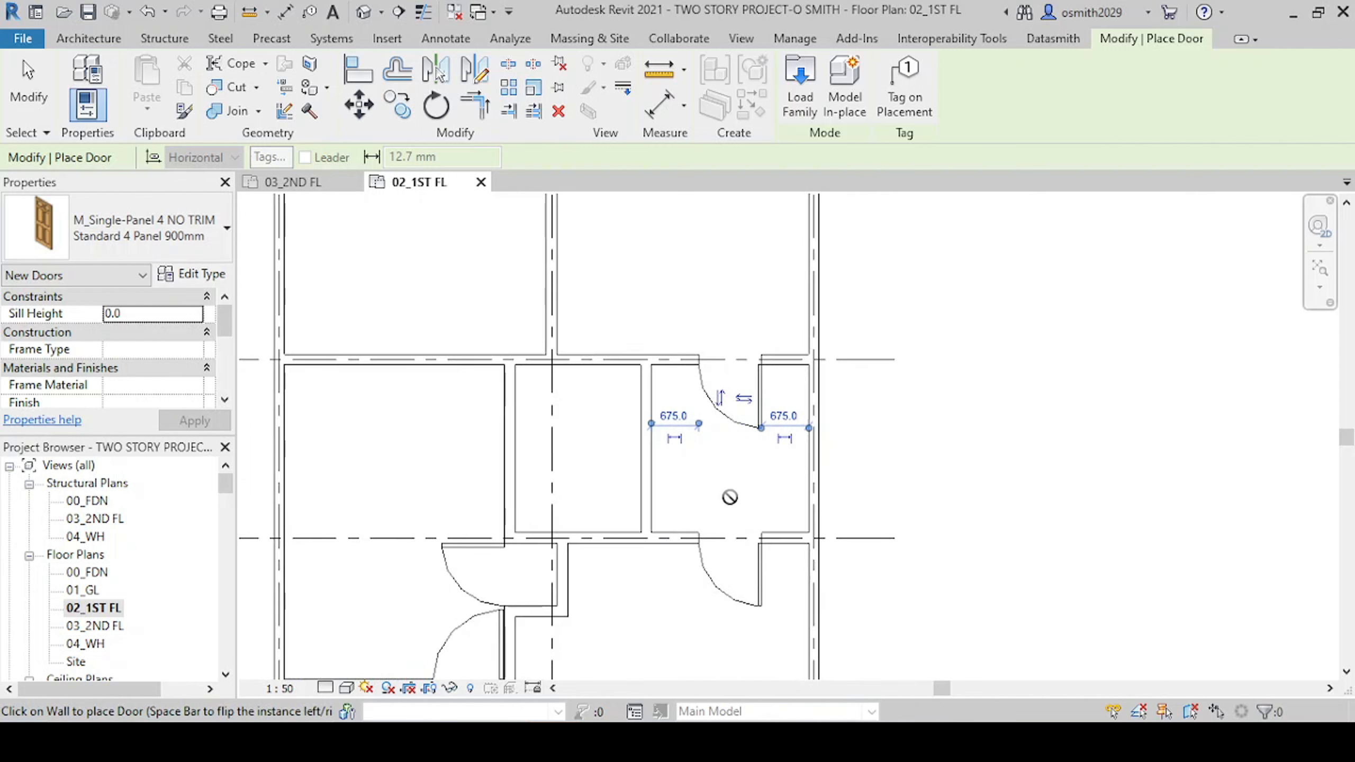
scroll(760, 447, "up", 1)
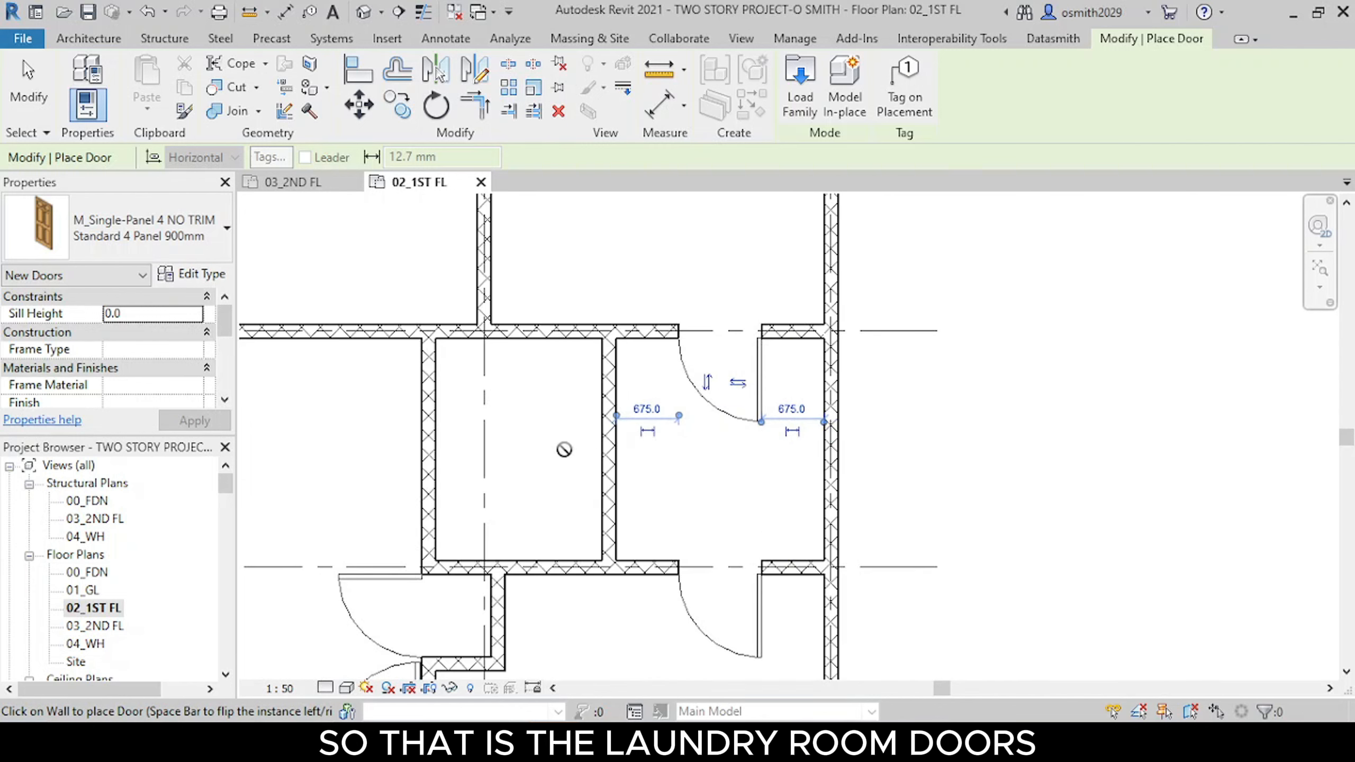
scroll(567, 464, "down", 2)
middle_click_drag(566, 464, 714, 431)
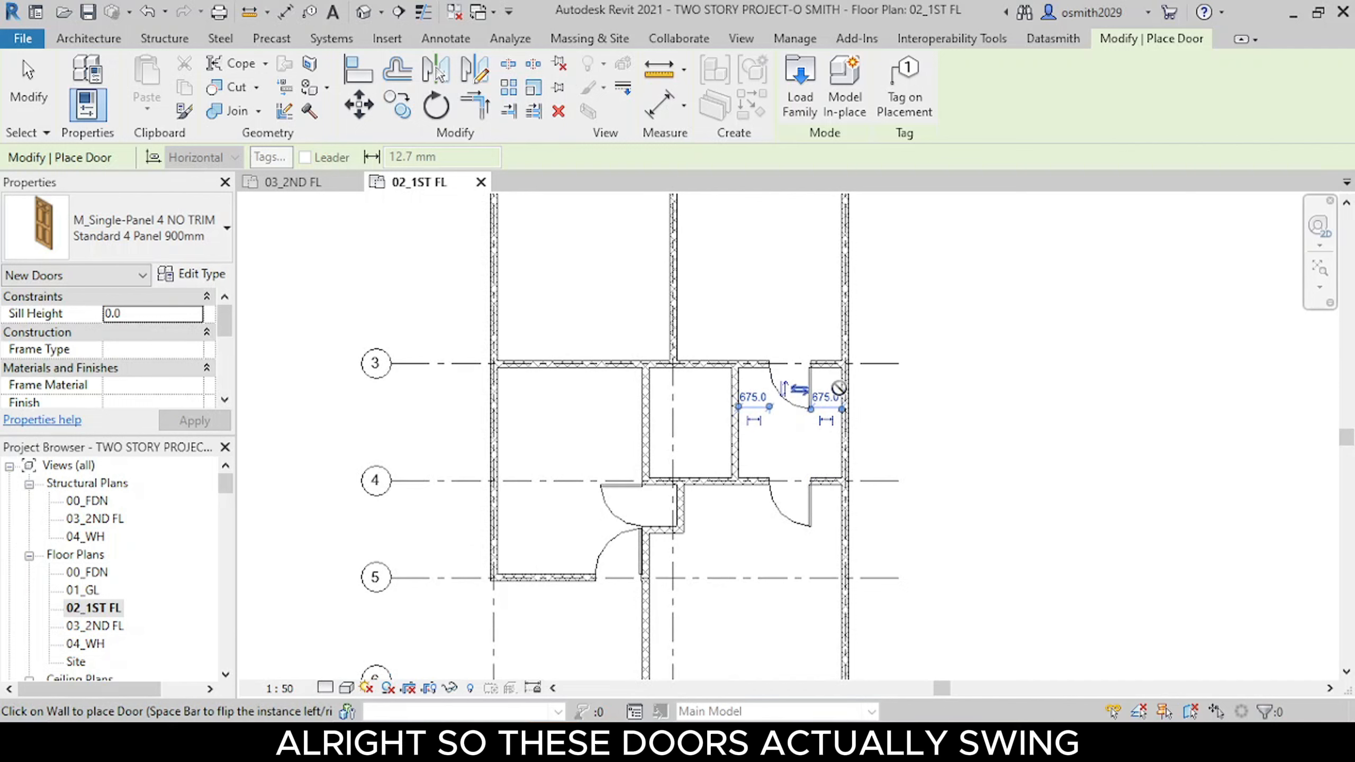
key("Escape")
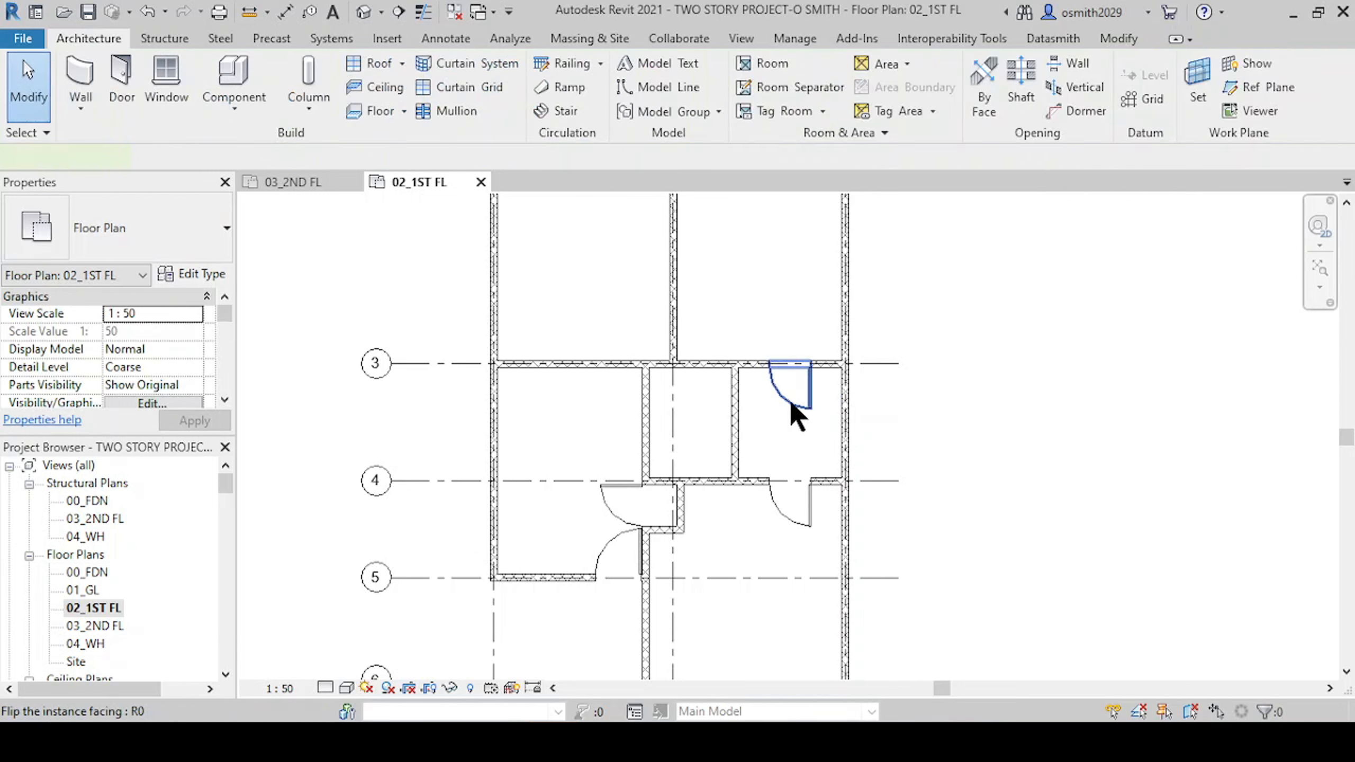
left_click(797, 401)
left_click(799, 390)
Step: Flip the laundry room's grid 4 door so it swings into the room with its hinge on the opposite side
left_click(798, 512)
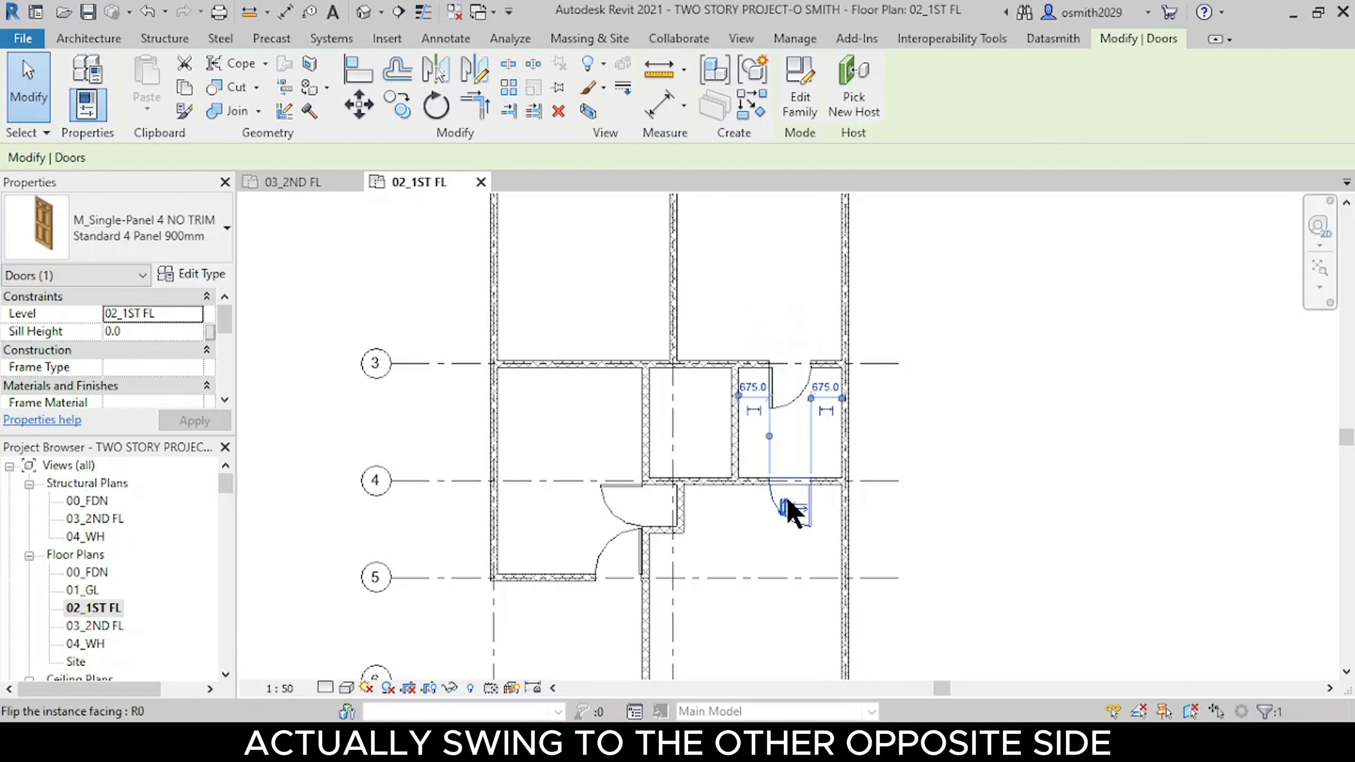
left_click(783, 506)
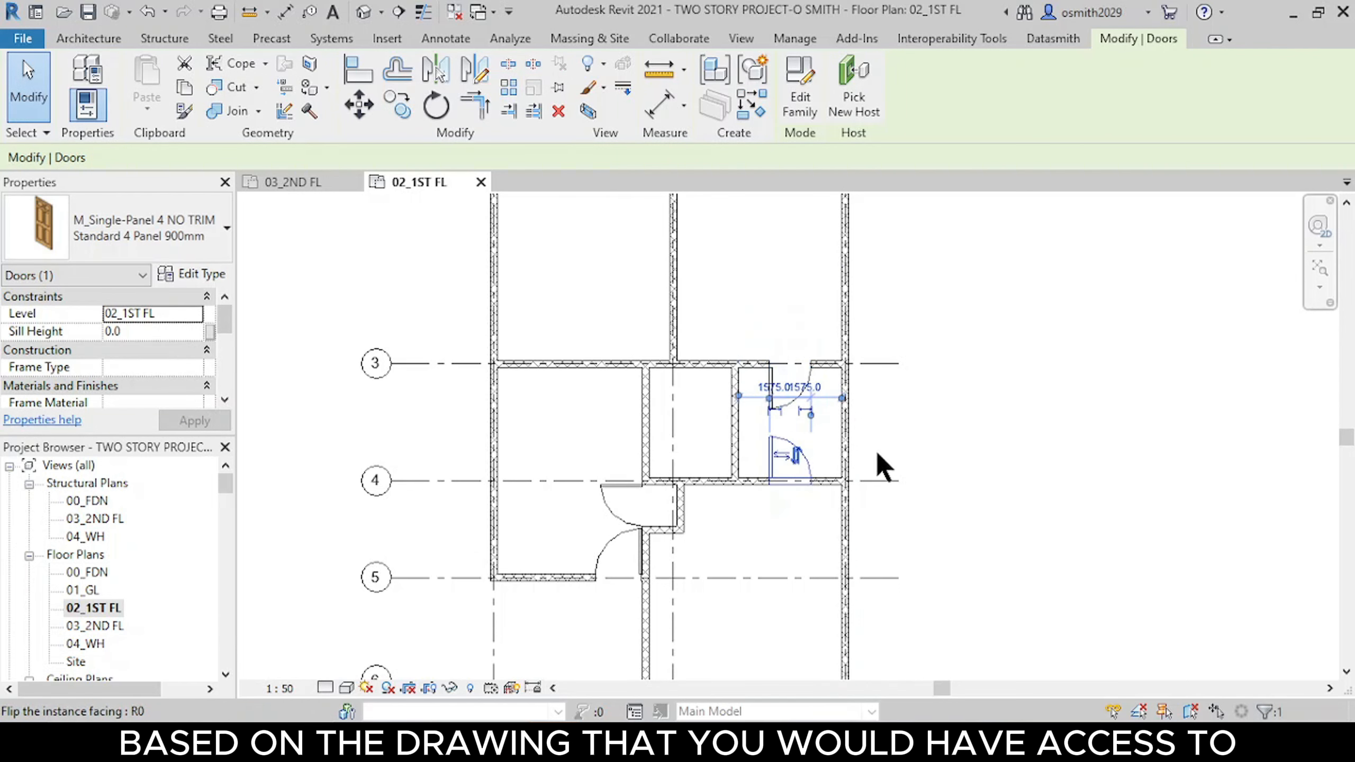
left_click(986, 475)
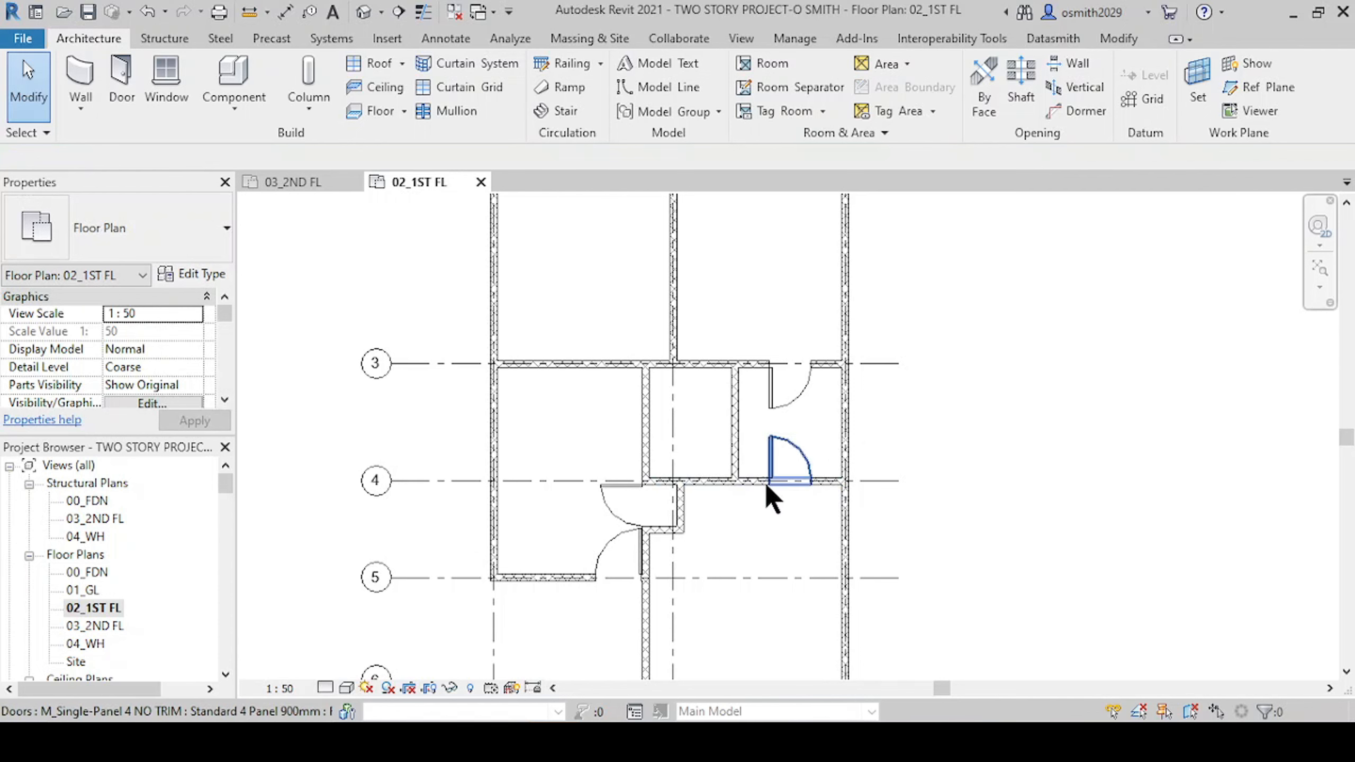
Step: Create a door similar to the laundry room's, using type Standard Panel 850mm, in the powder room's storage-side wall, 20 mm from the grid 4 wall, swinging inward
scroll(663, 456, "up", 2)
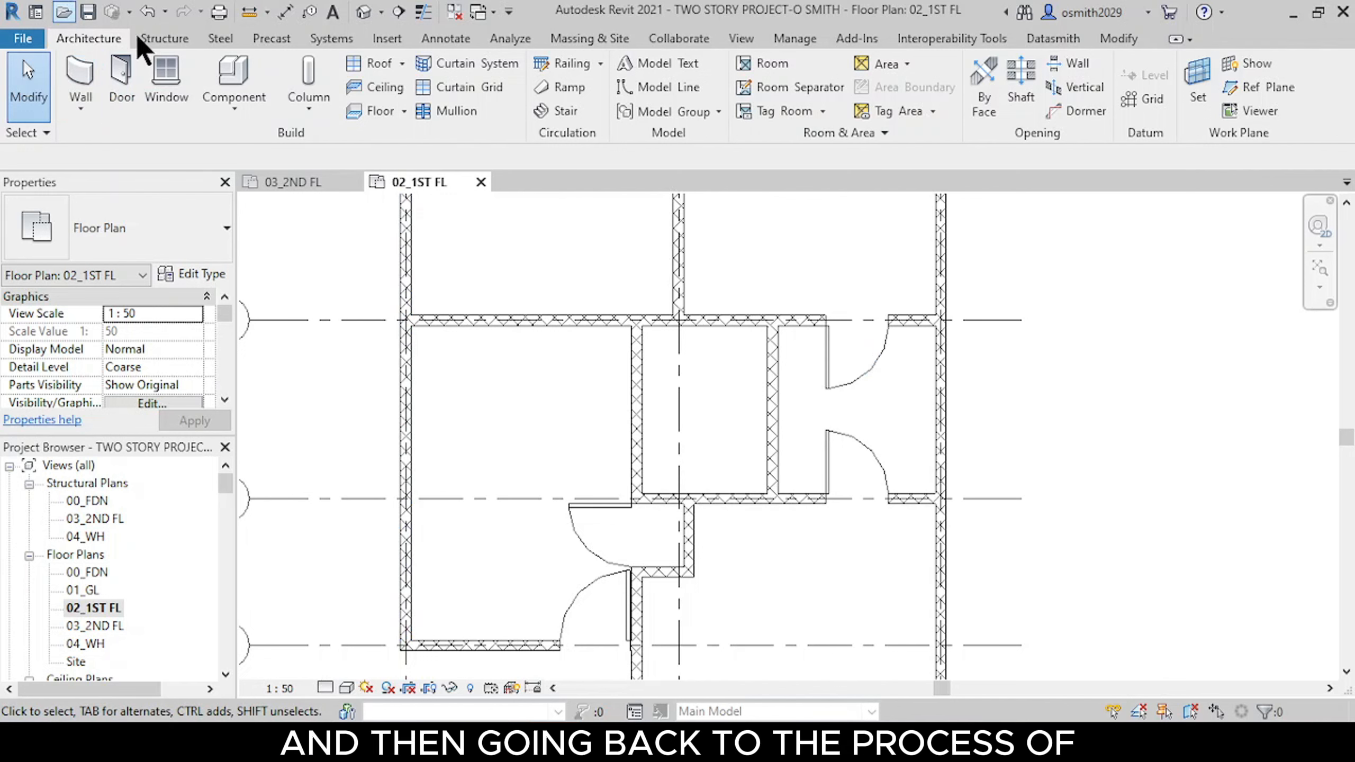
left_click(831, 375)
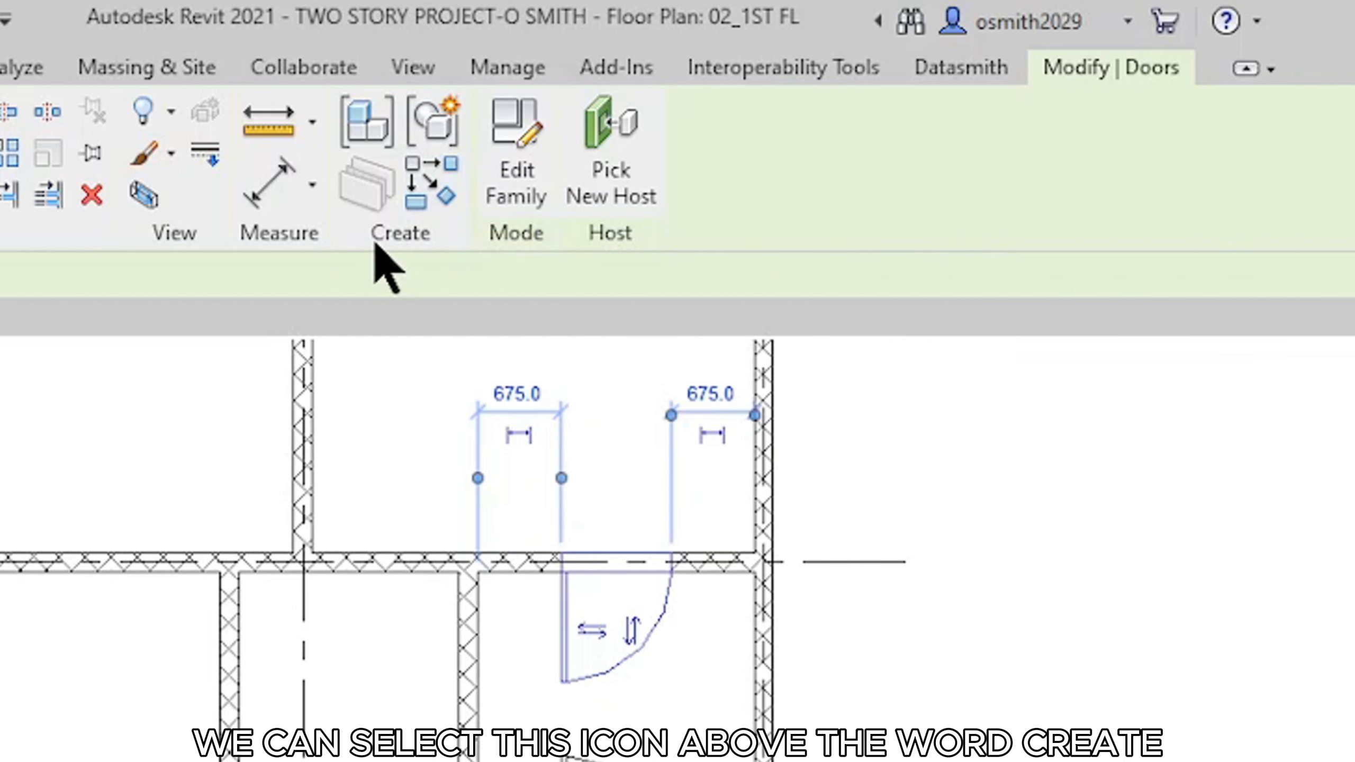
left_click(432, 194)
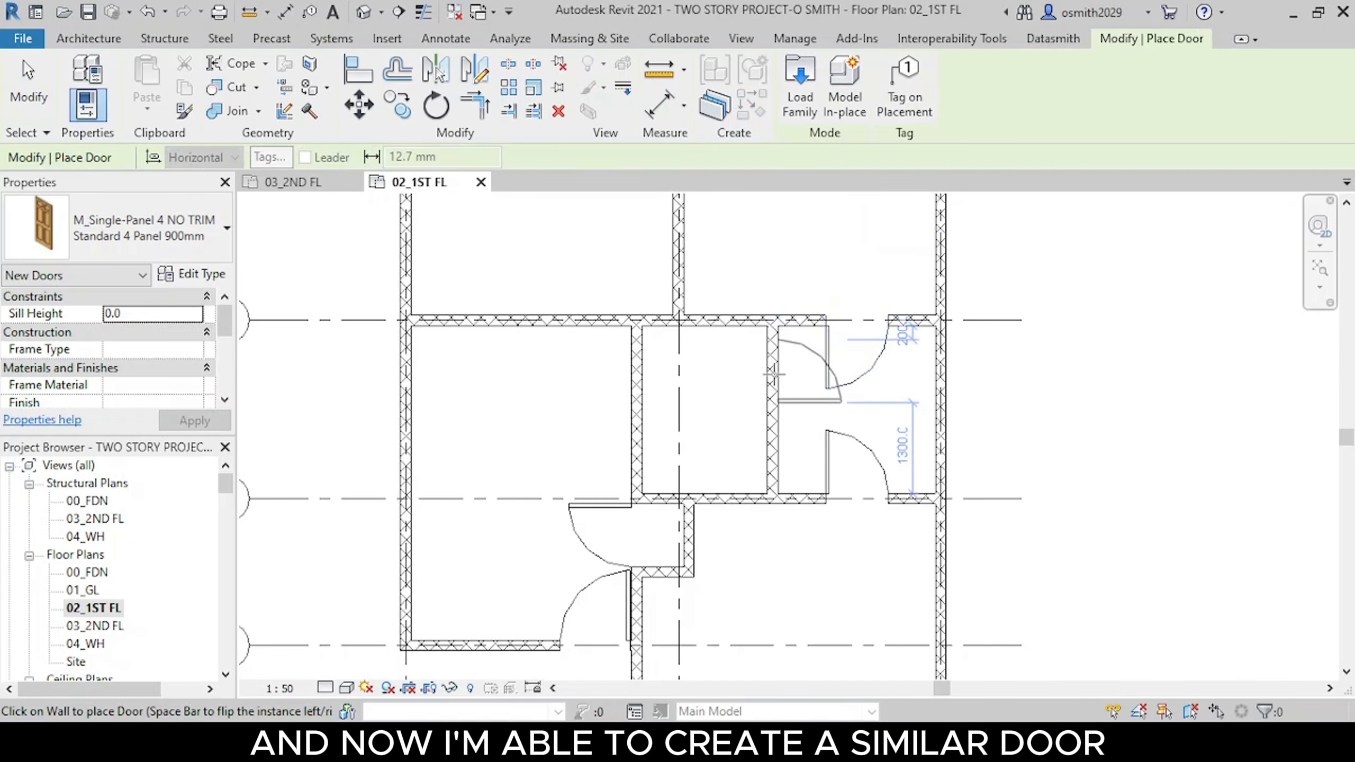
left_click(197, 238)
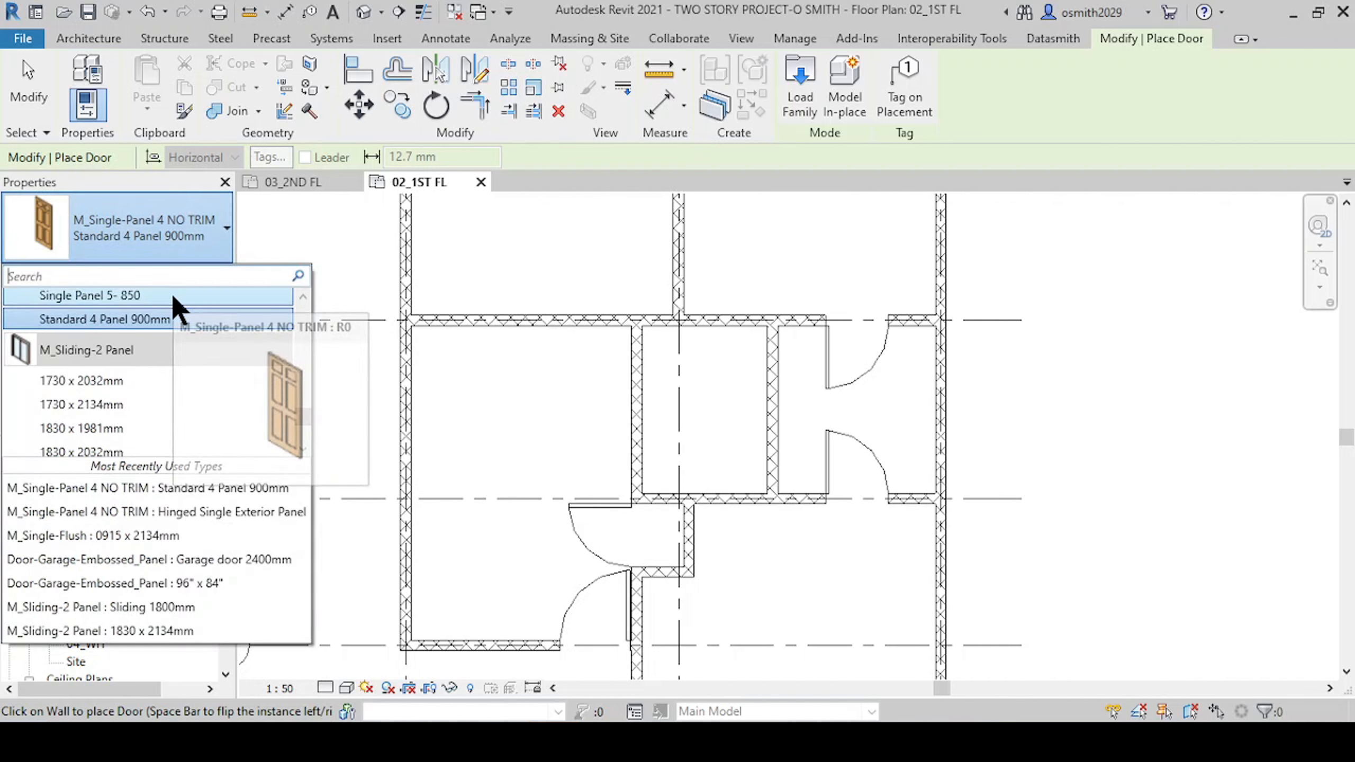
scroll(176, 307, "up", 1)
scroll(179, 341, "down", 1)
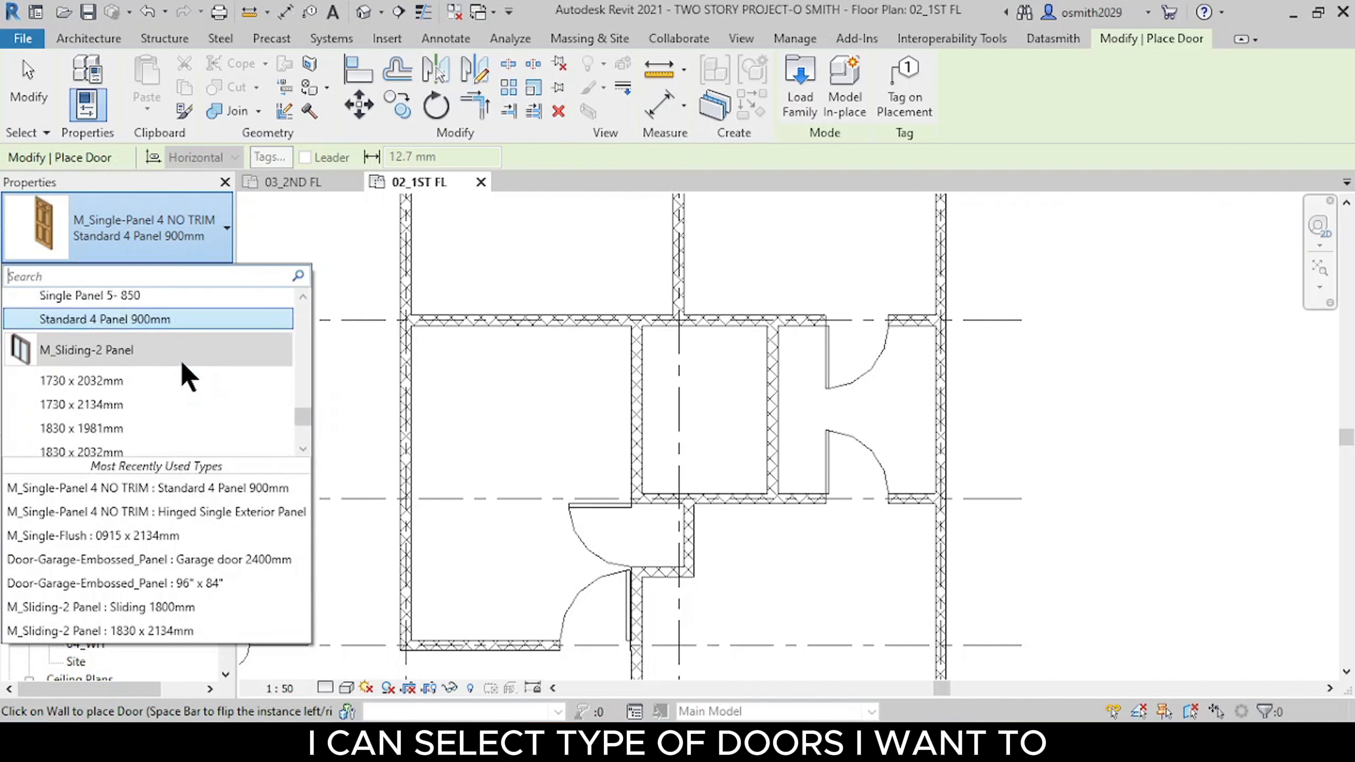
scroll(180, 358, "down", 2)
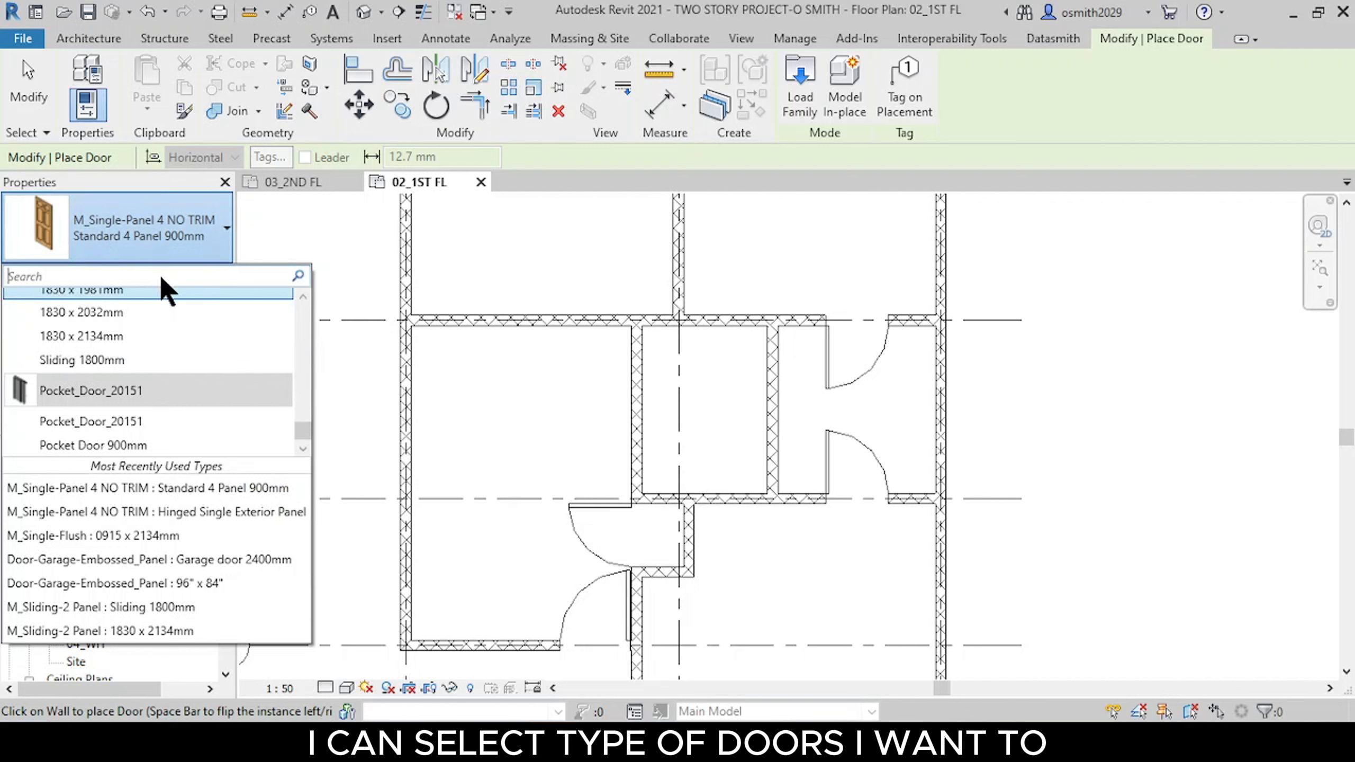
type("standard")
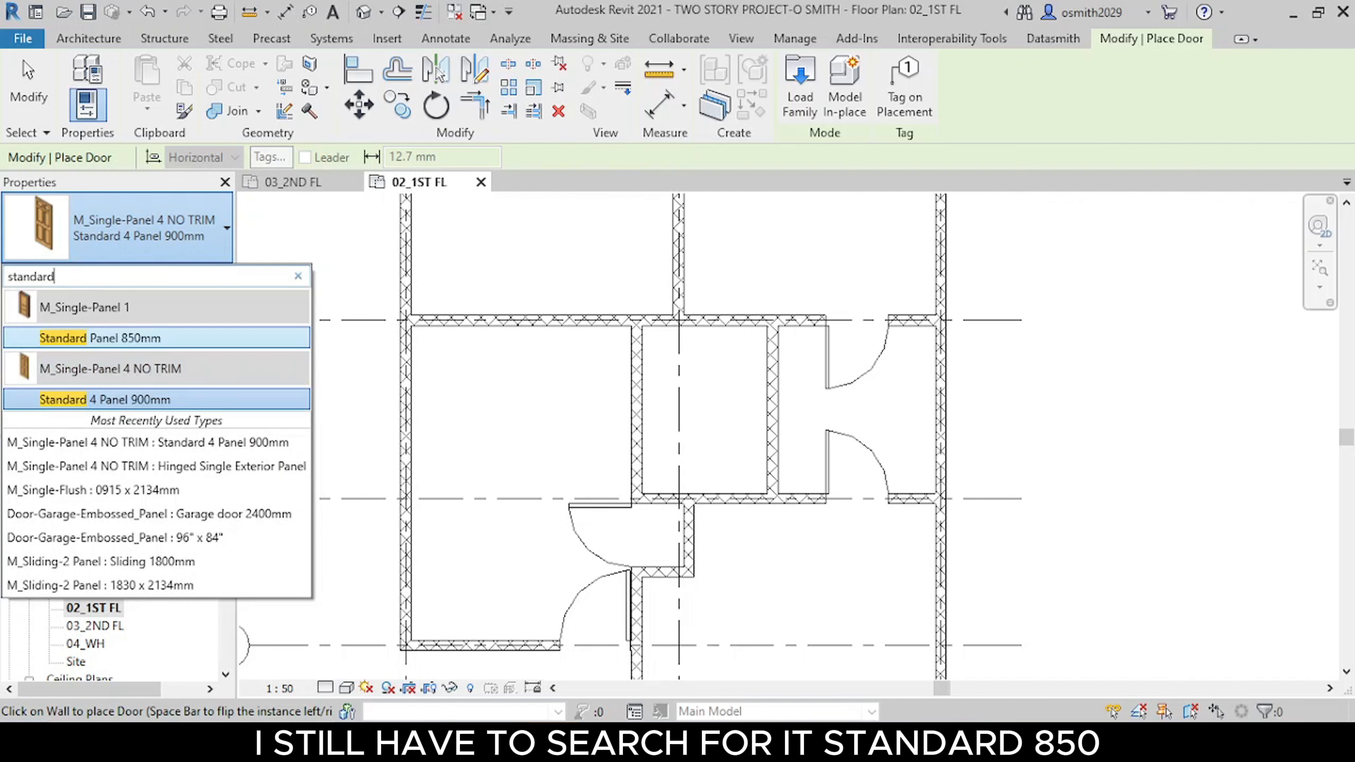
left_click(147, 338)
scroll(636, 438, "up", 2)
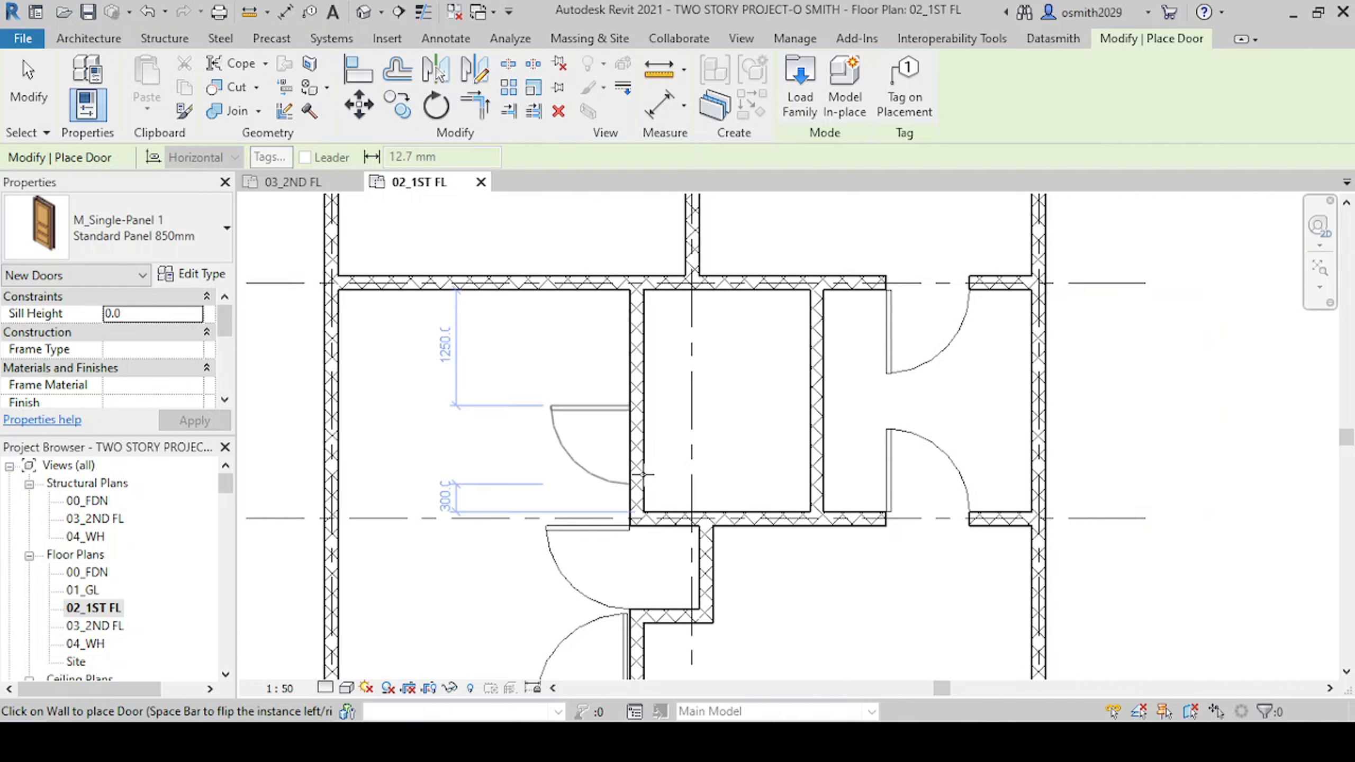
scroll(645, 470, "up", 3)
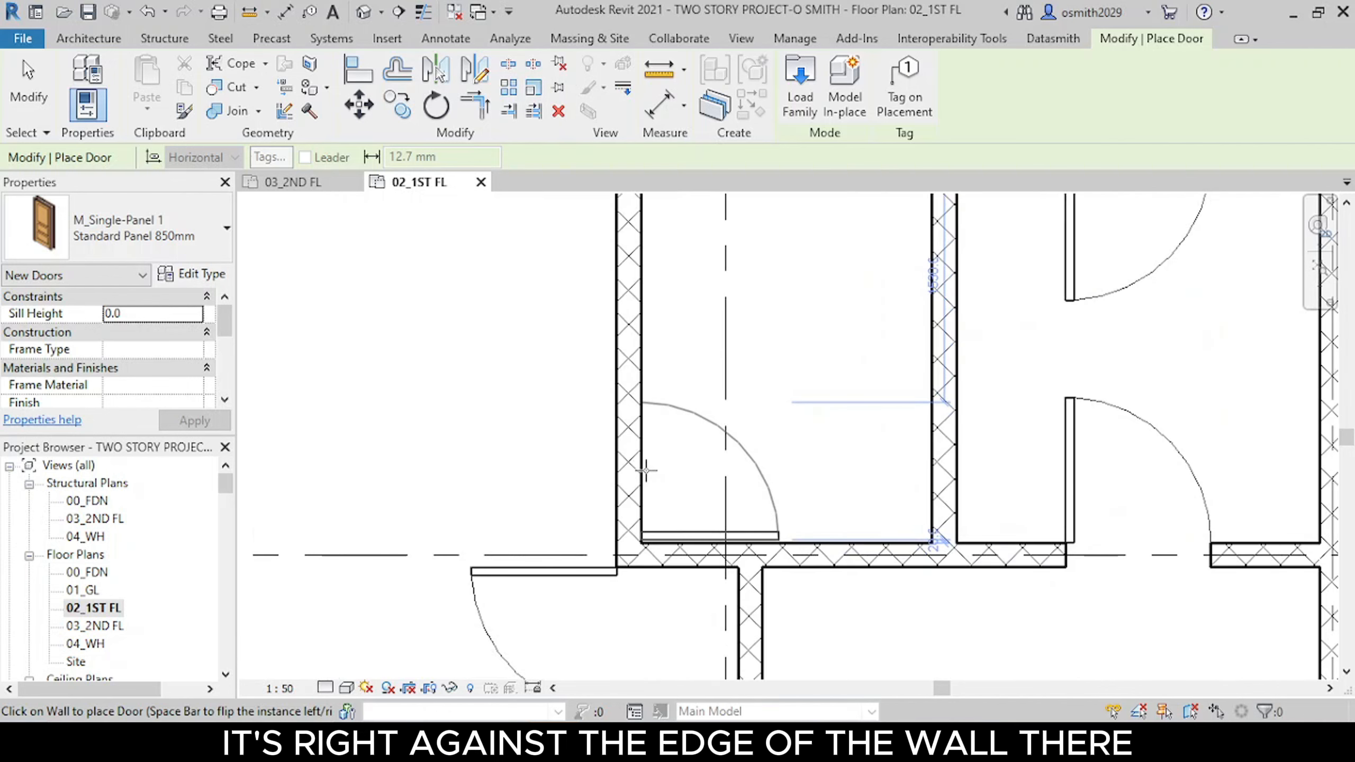
left_click(645, 469)
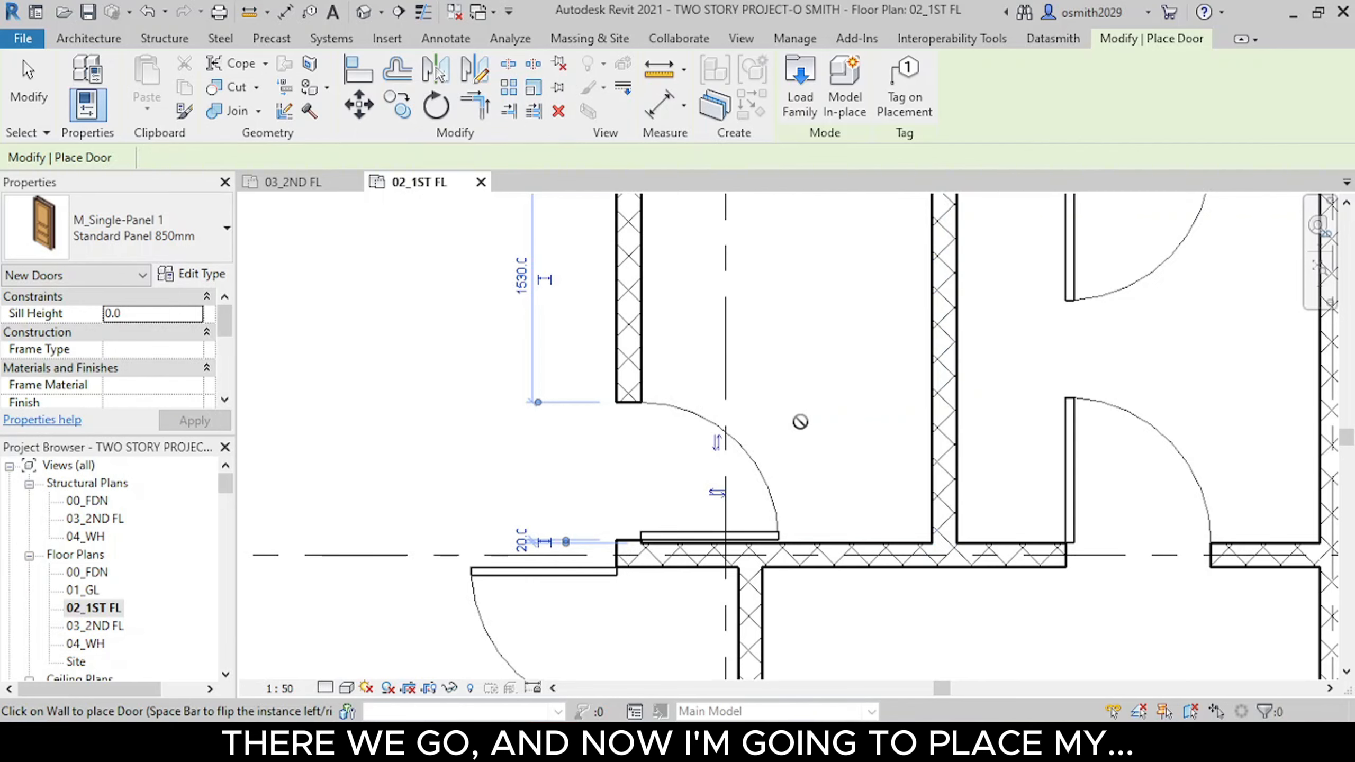
Step: Place an M_Sliding-2 Panel door of type Sliding 1800mm in the back wall segment between grids 1 and 2, flush with the grid 1 wall
scroll(799, 421, "down", 5)
scroll(796, 458, "down", 4)
middle_click_drag(807, 458, 741, 505)
scroll(730, 235, "up", 1)
scroll(730, 235, "up", 2)
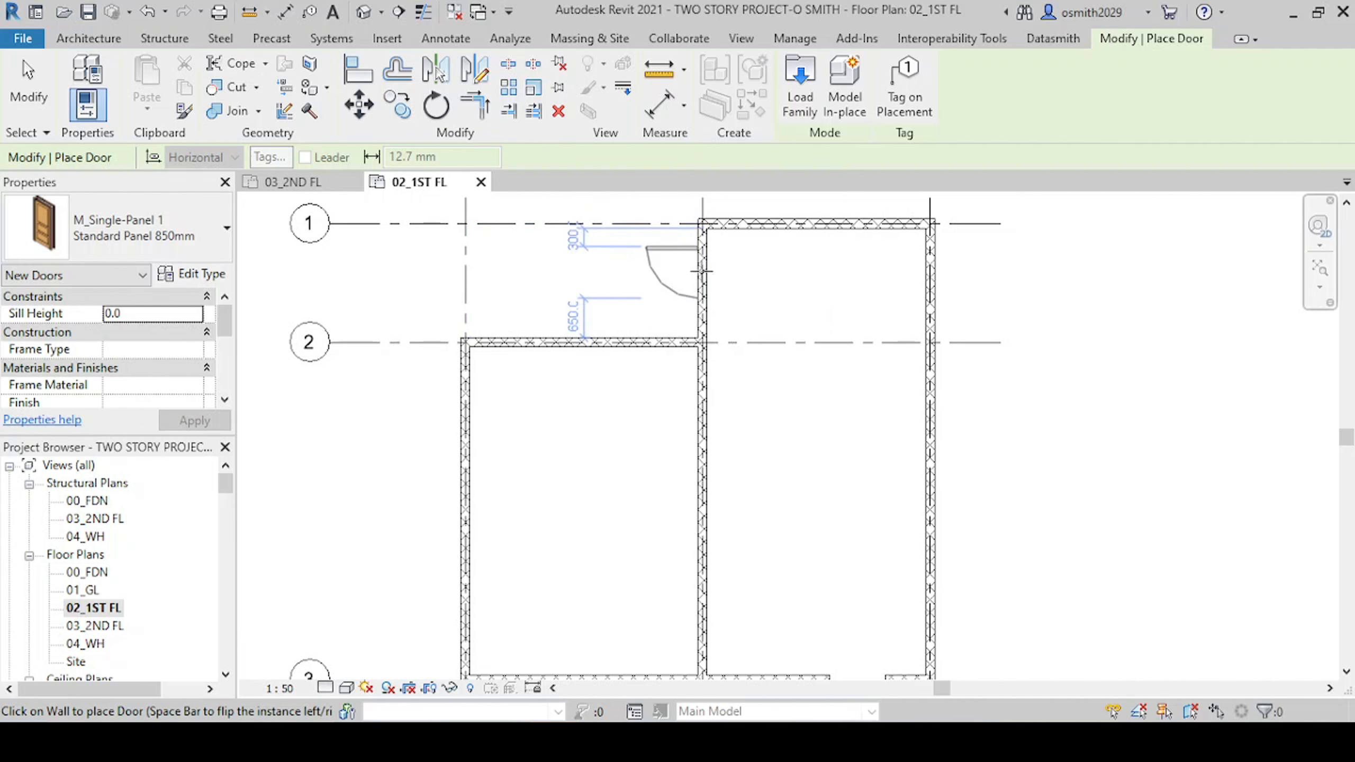
left_click(172, 221)
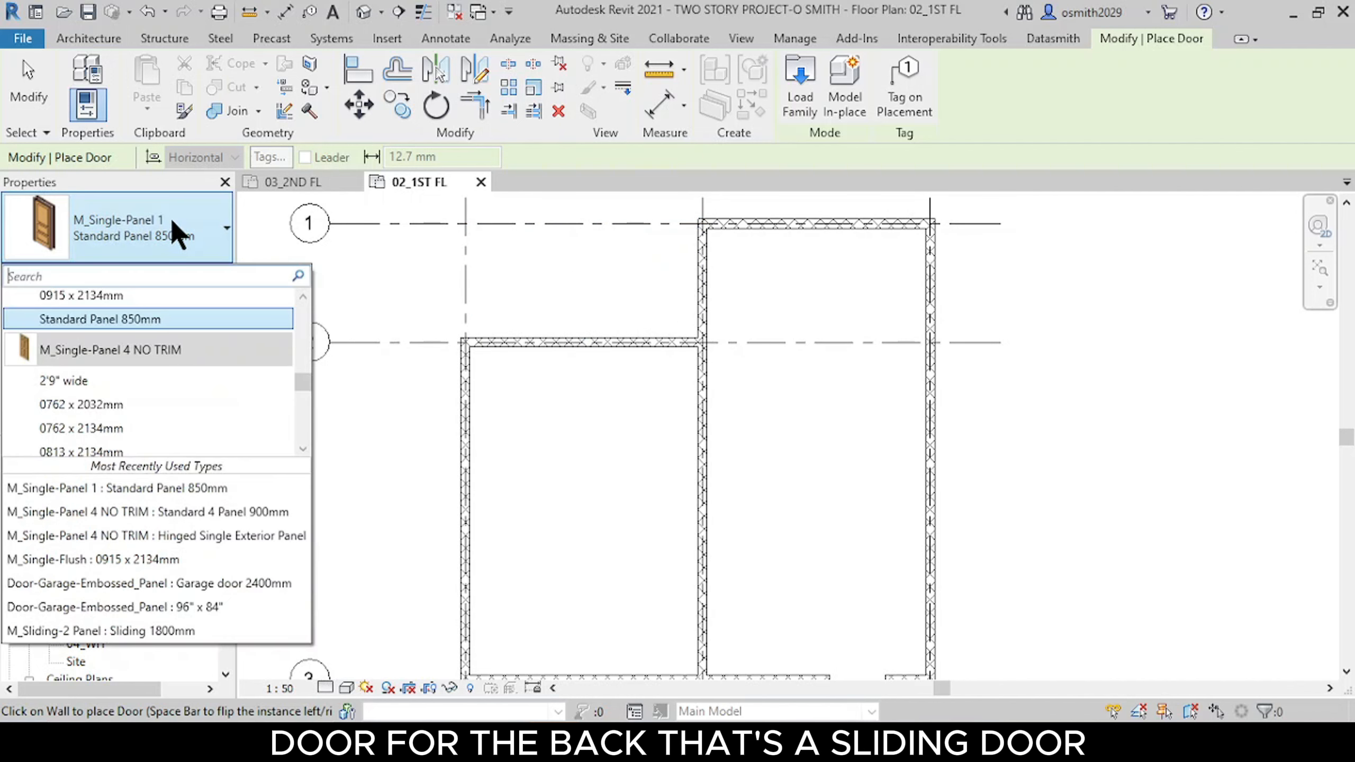
type("s")
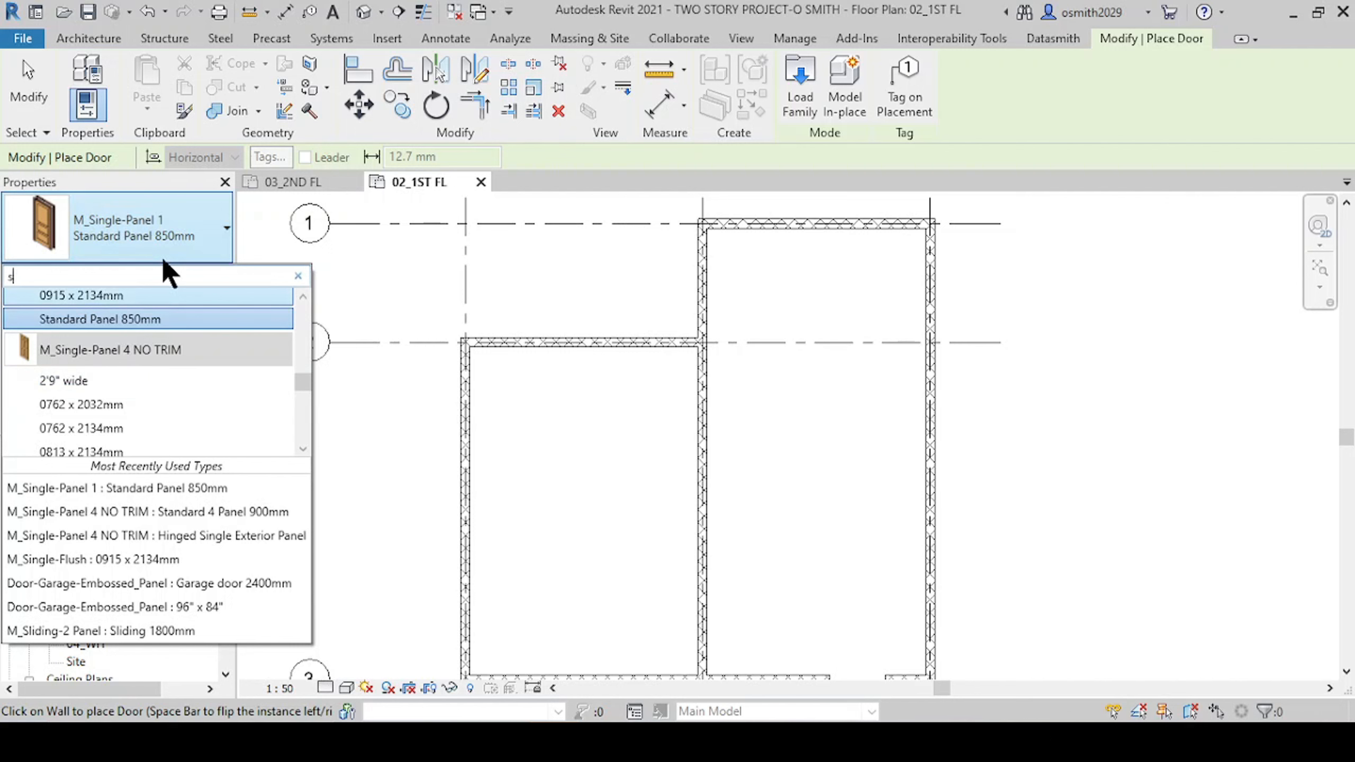
type("liding")
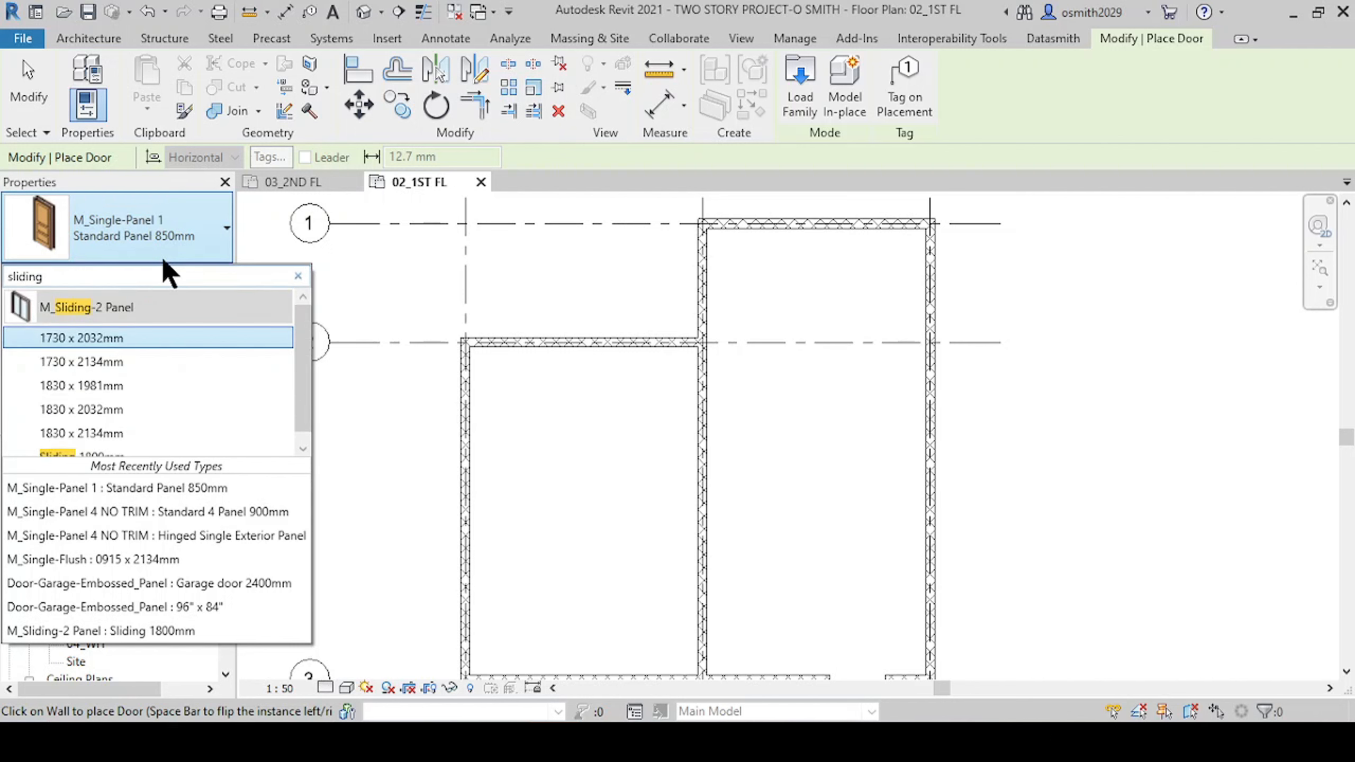
scroll(186, 373, "down", 1)
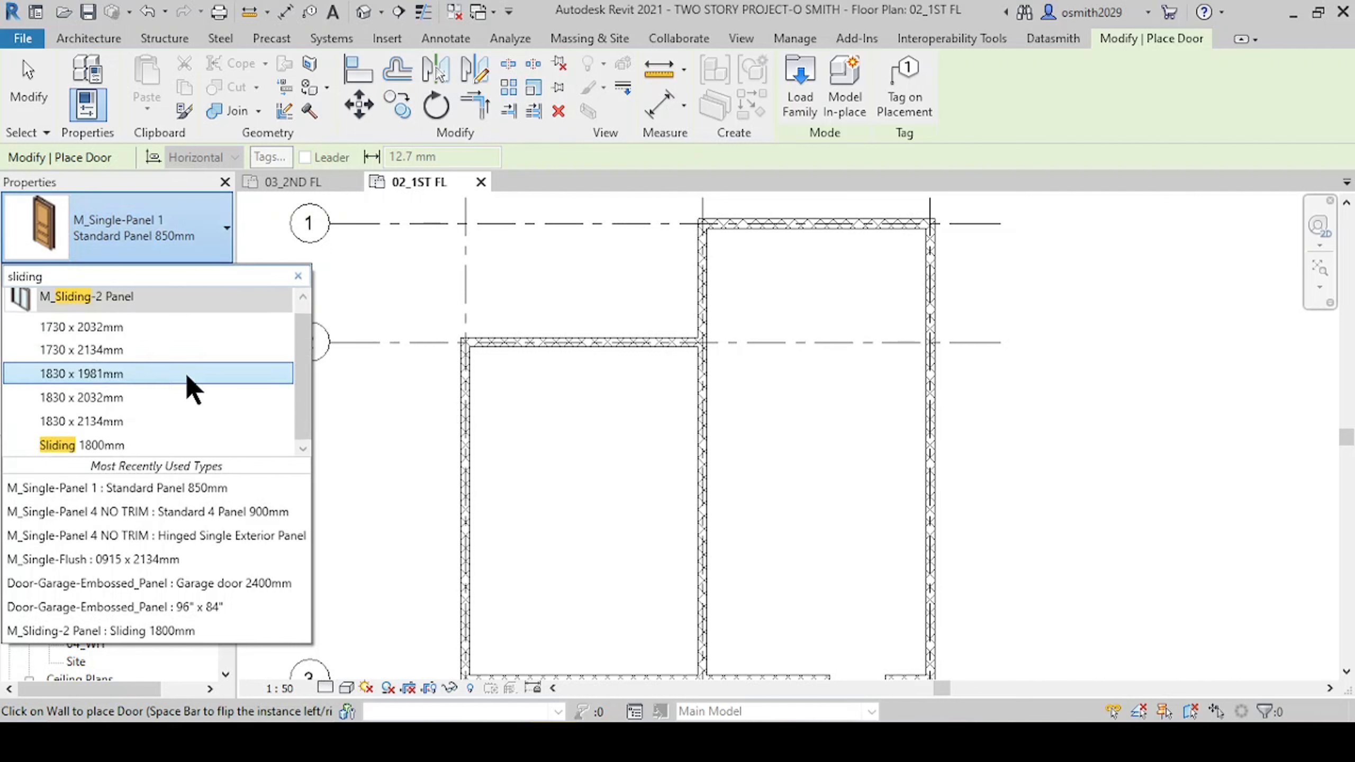
left_click(160, 444)
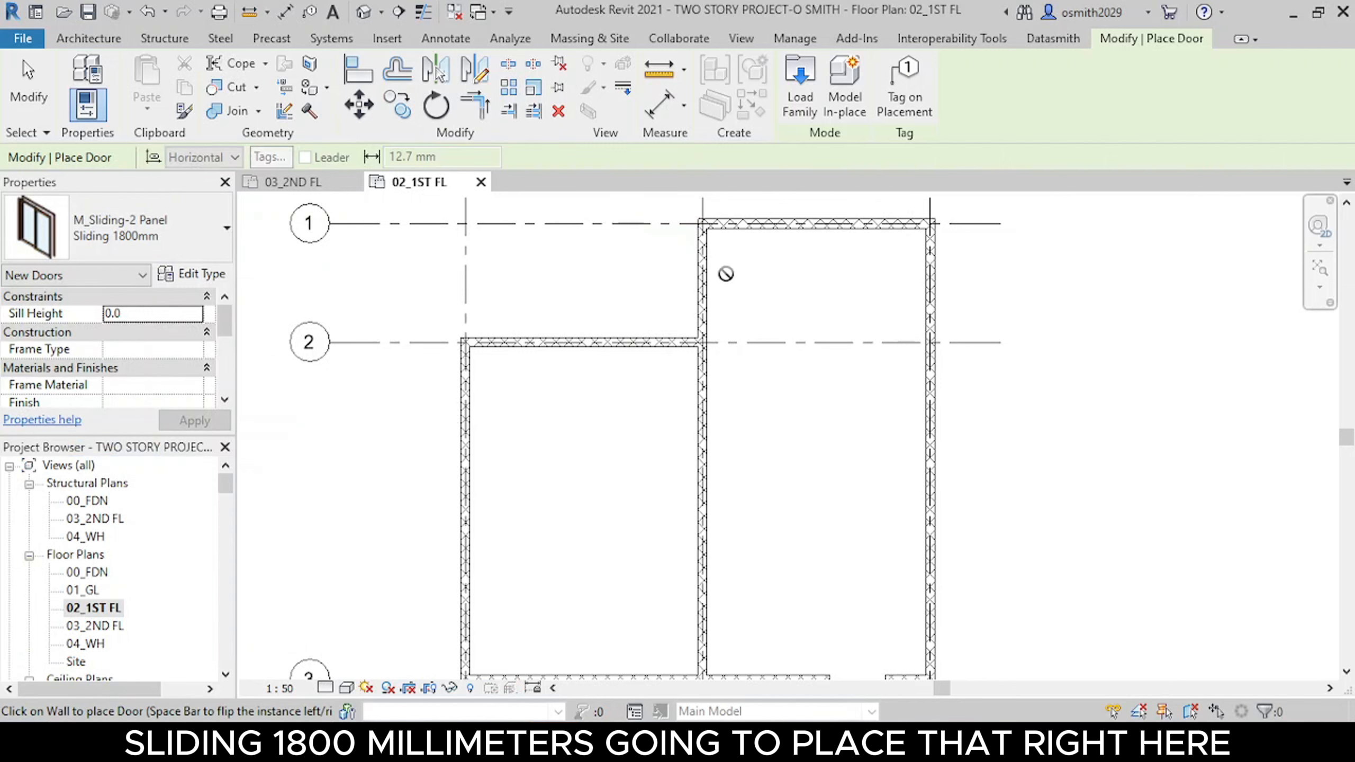
scroll(720, 267, "up", 5)
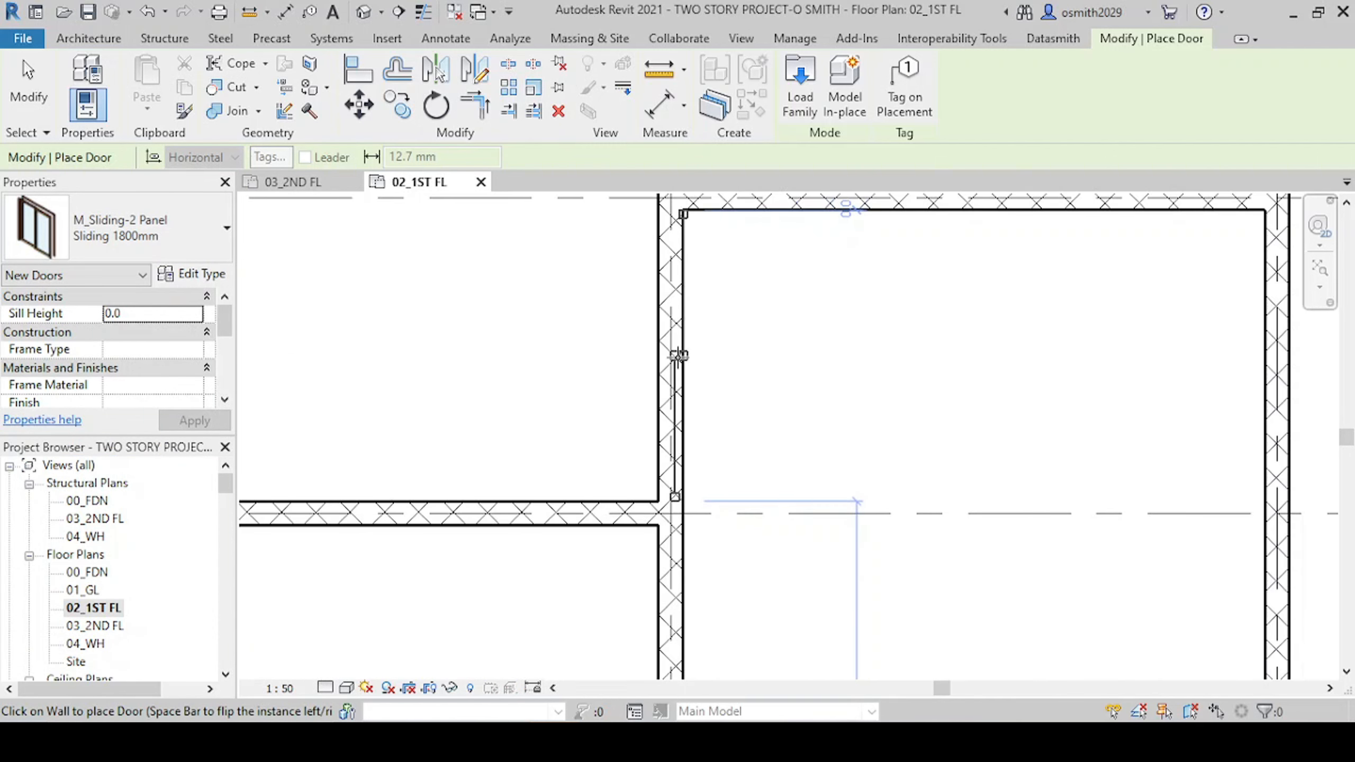
left_click(677, 355)
Step: Place a Garage door 2400mm centred in the grid 7 wall, 874.6 mm from each side, with its panel on the inside, and end door placement
scroll(715, 315, "down", 5)
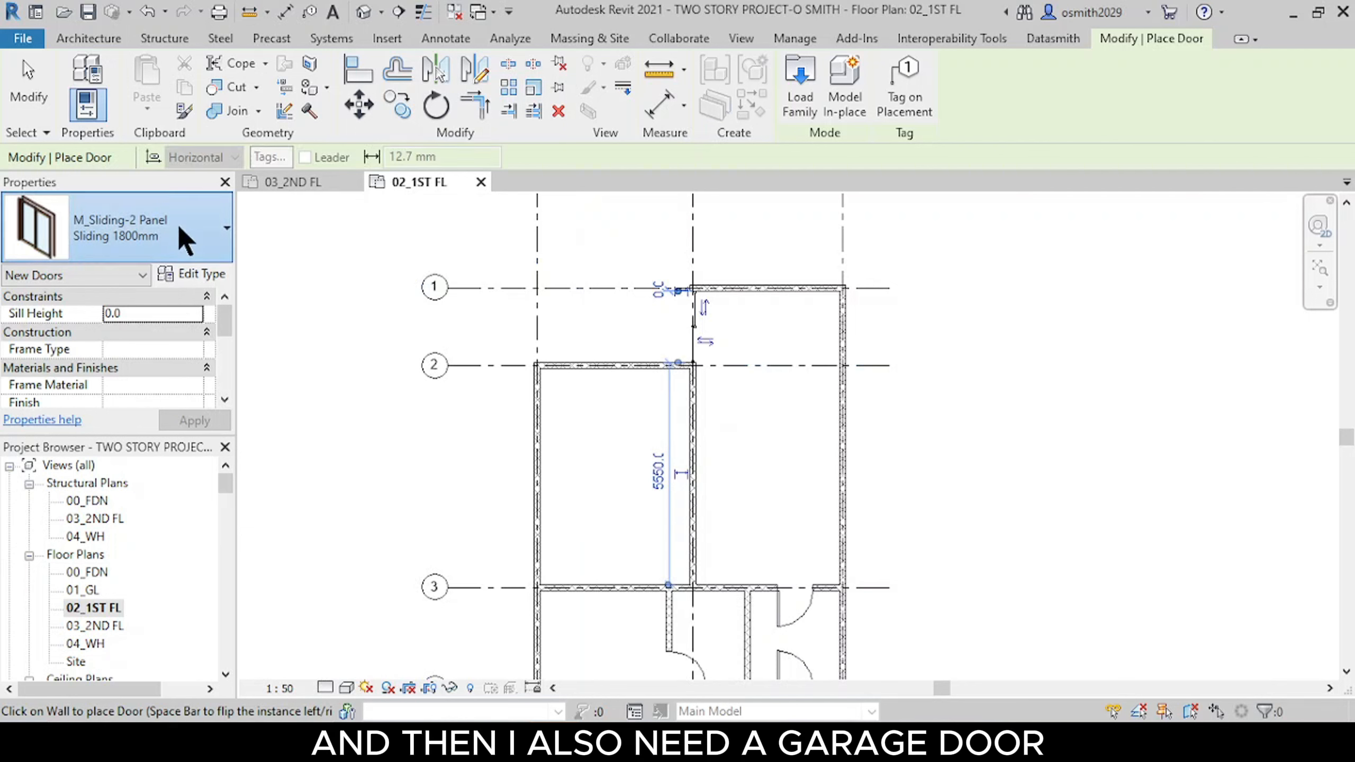
left_click(131, 259)
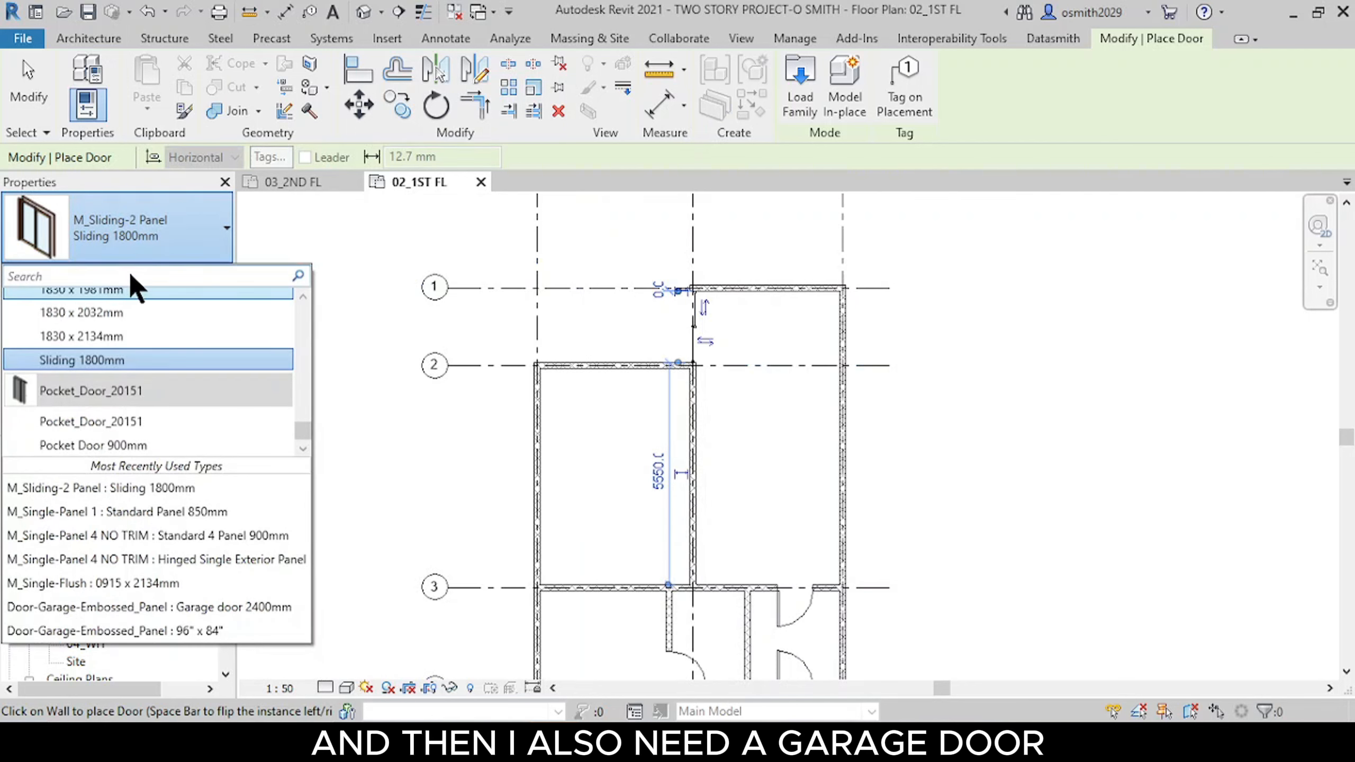
type("garag")
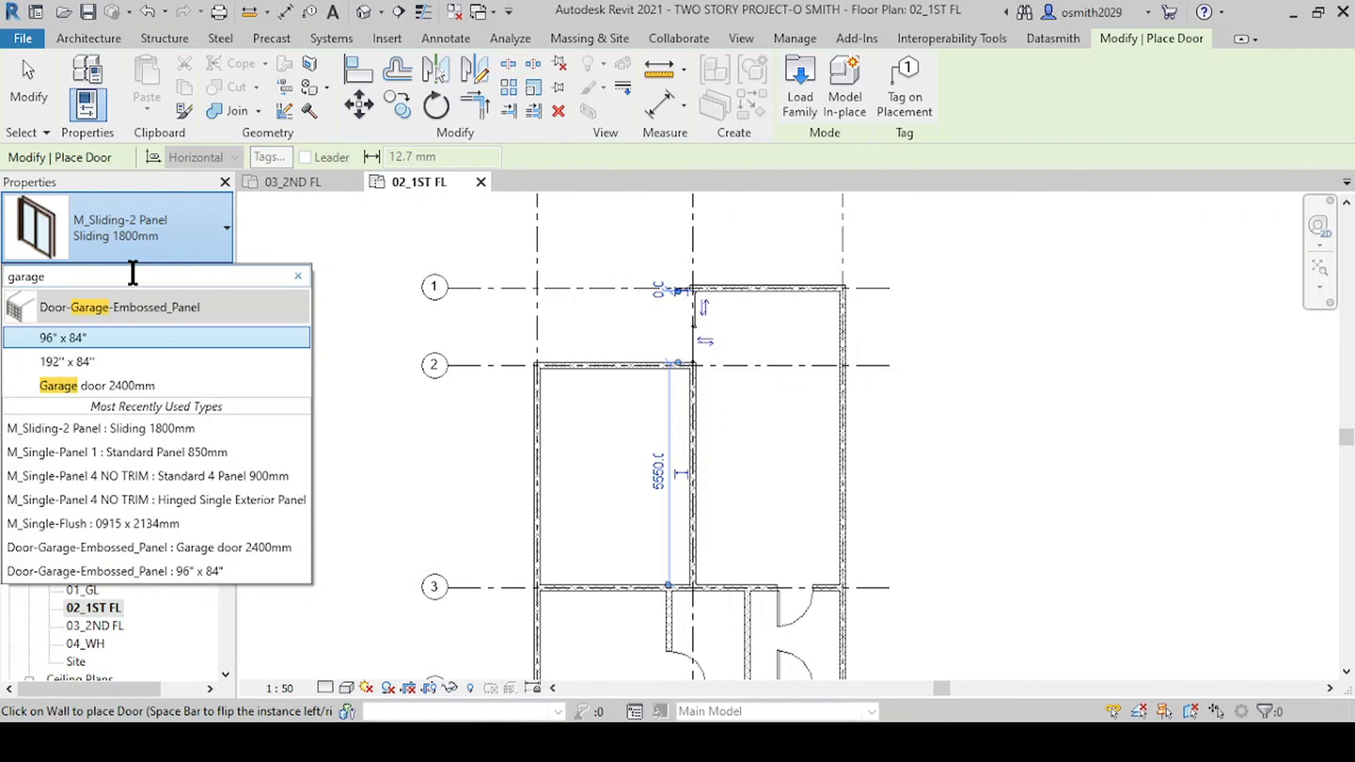
type("e")
left_click(136, 385)
scroll(587, 405, "down", 5)
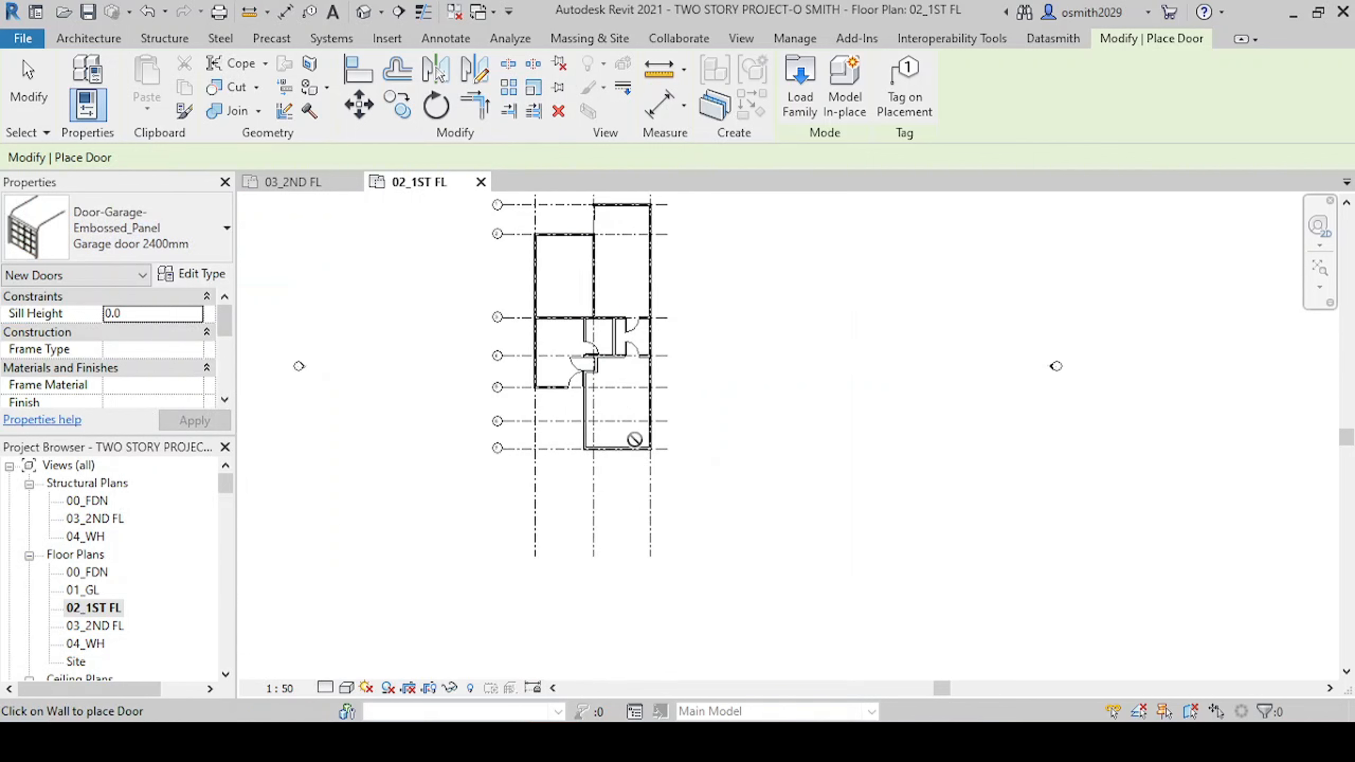
scroll(631, 444, "up", 5)
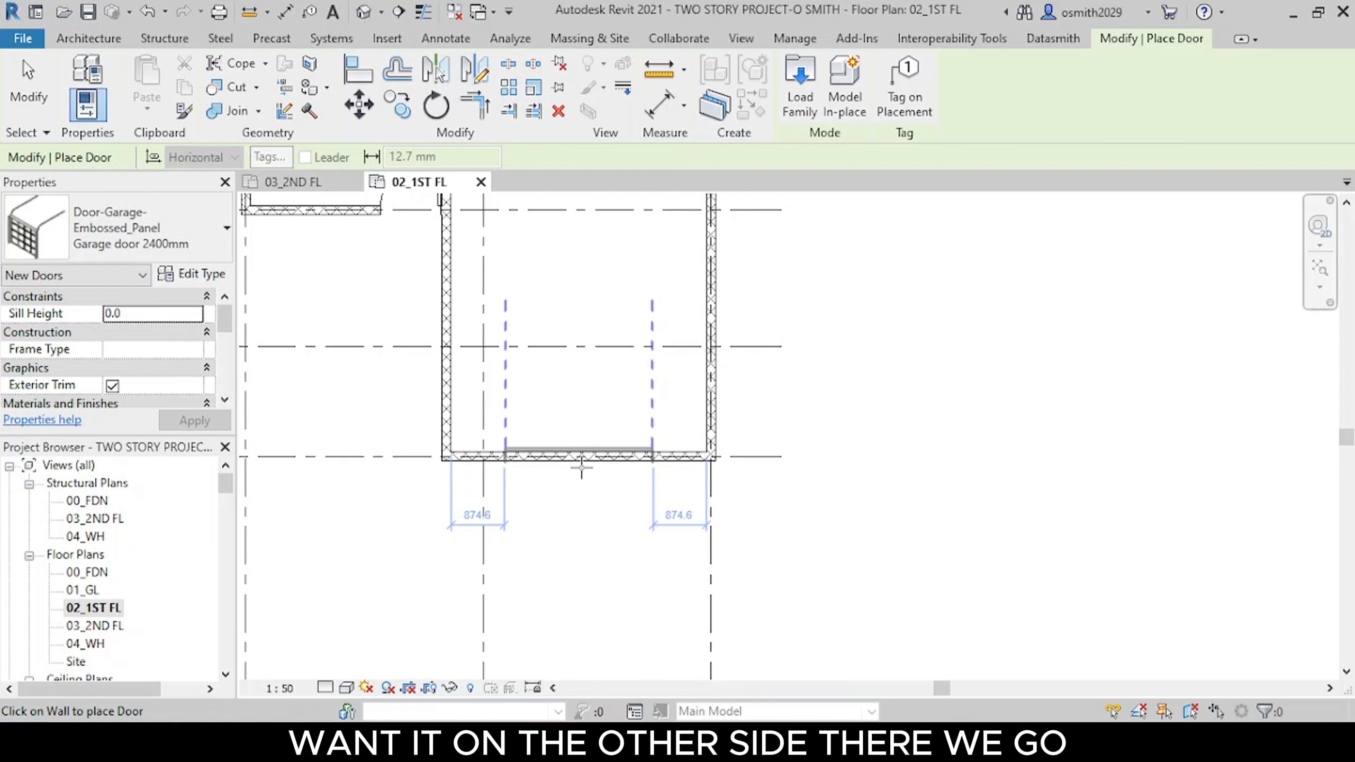
left_click(582, 467)
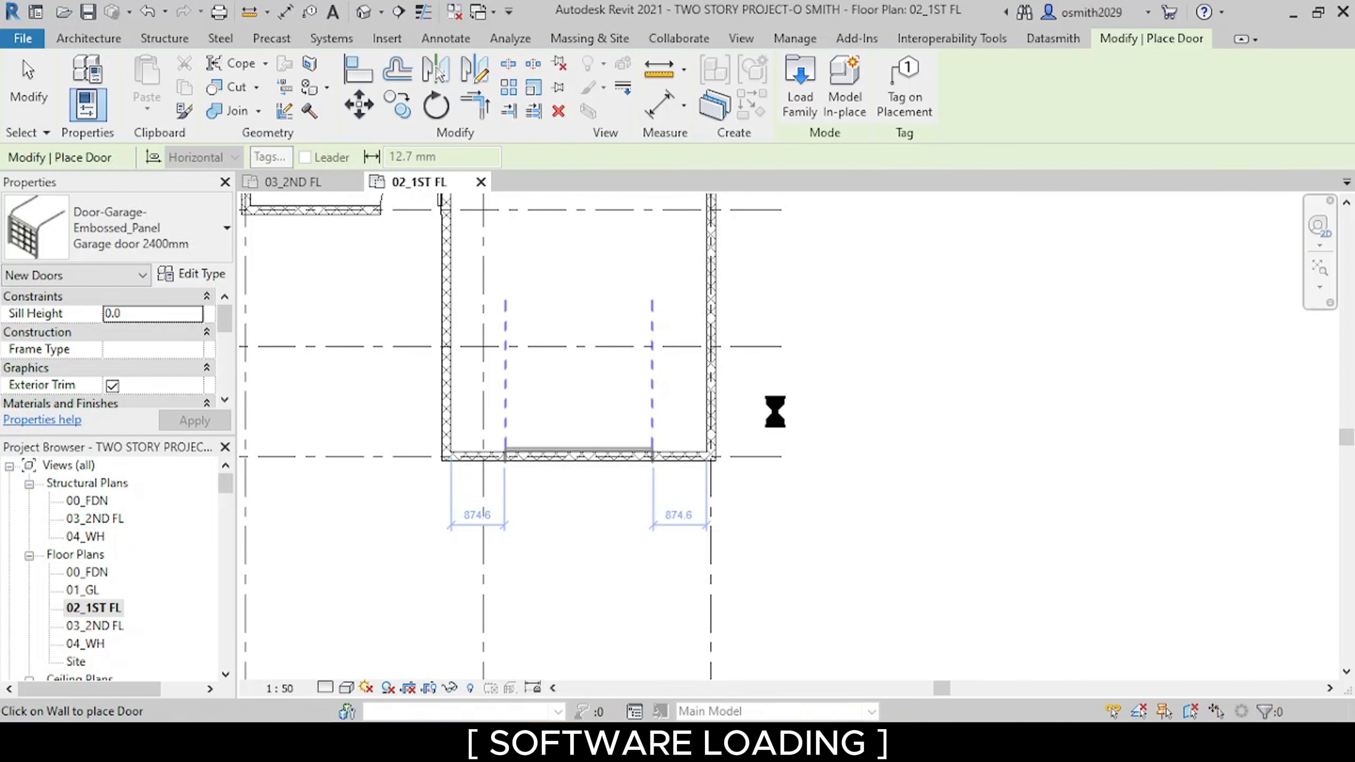
scroll(748, 344, "down", 4)
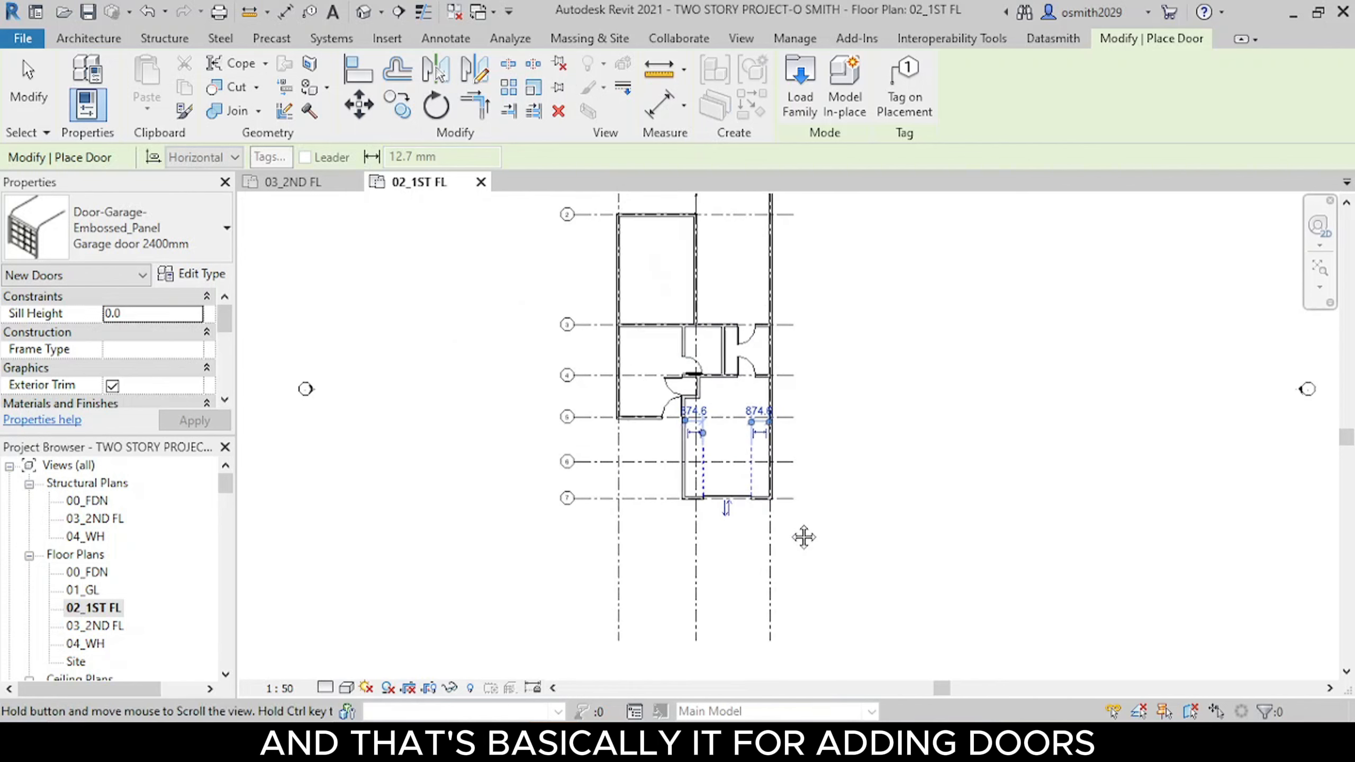
scroll(804, 460, "up", 2)
middle_click_drag(780, 415, 838, 475)
key("Escape")
key("Escape")
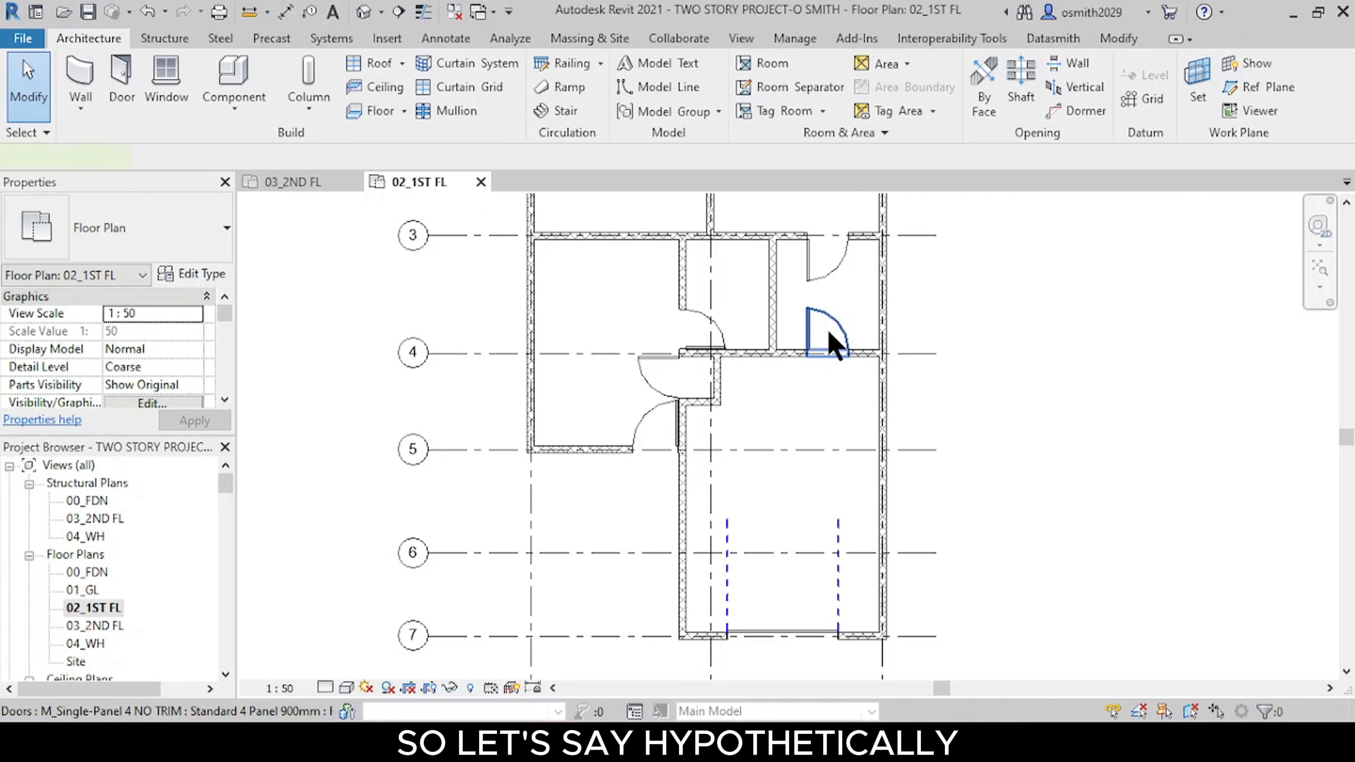
Step: Set the Width of the laundry room's grid 4 door type, Standard 4 Panel 900mm, to 1000 and accept the change despite the wall conflicts
left_click(830, 337)
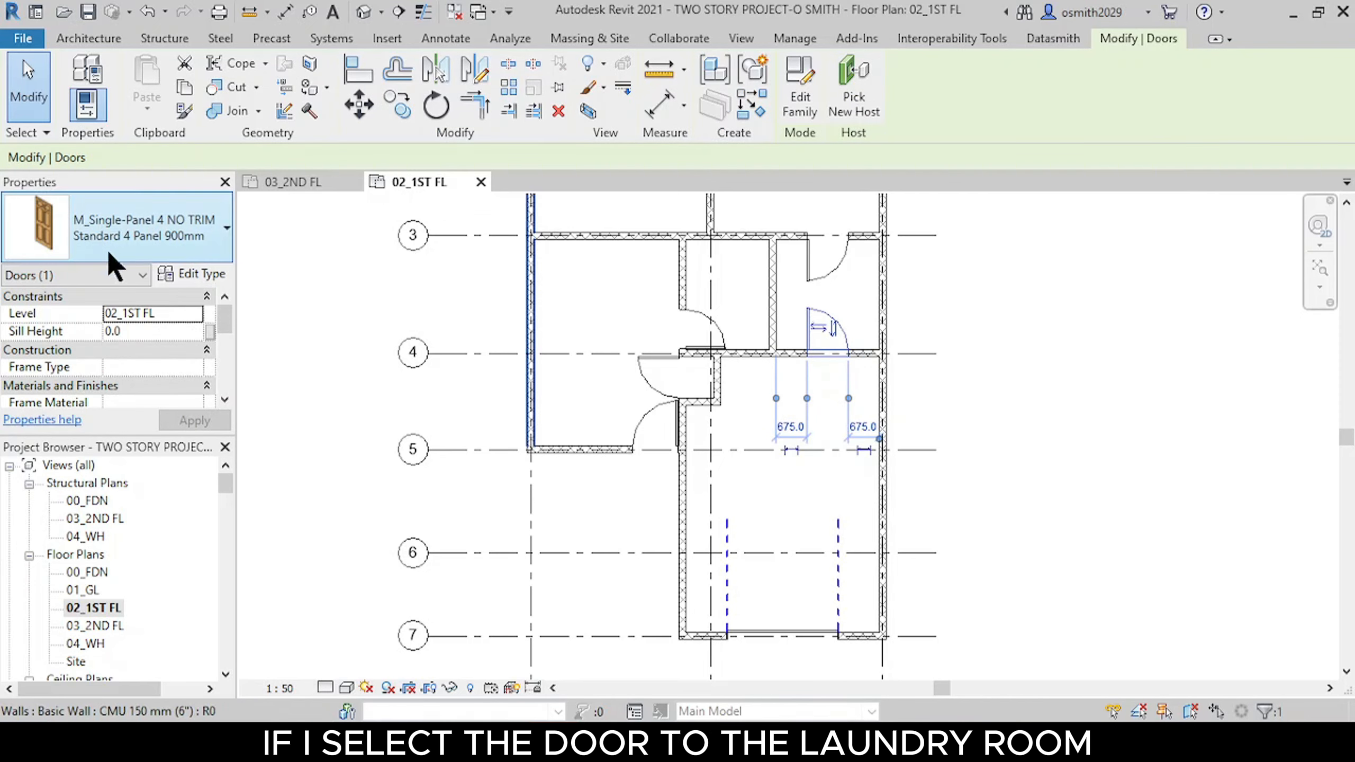
left_click(174, 270)
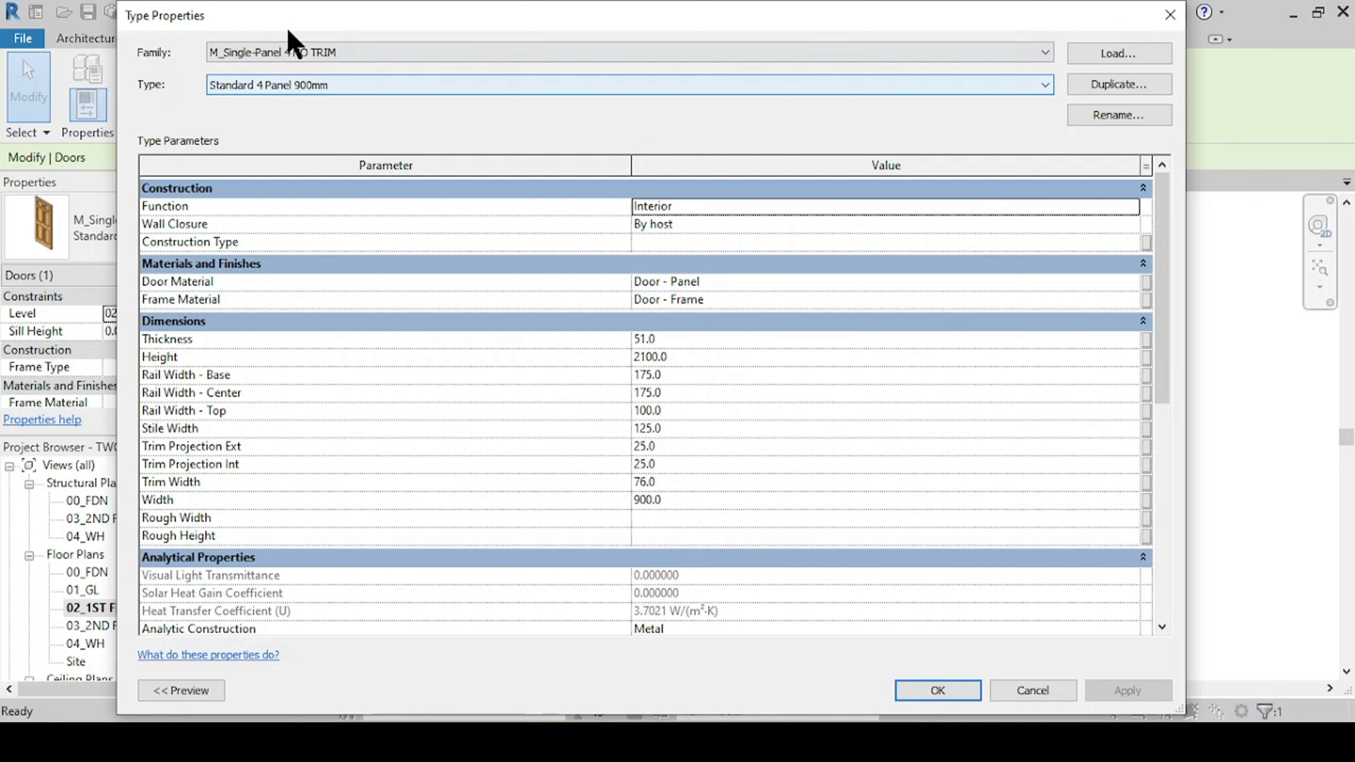
left_click_drag(295, 21, 412, 29)
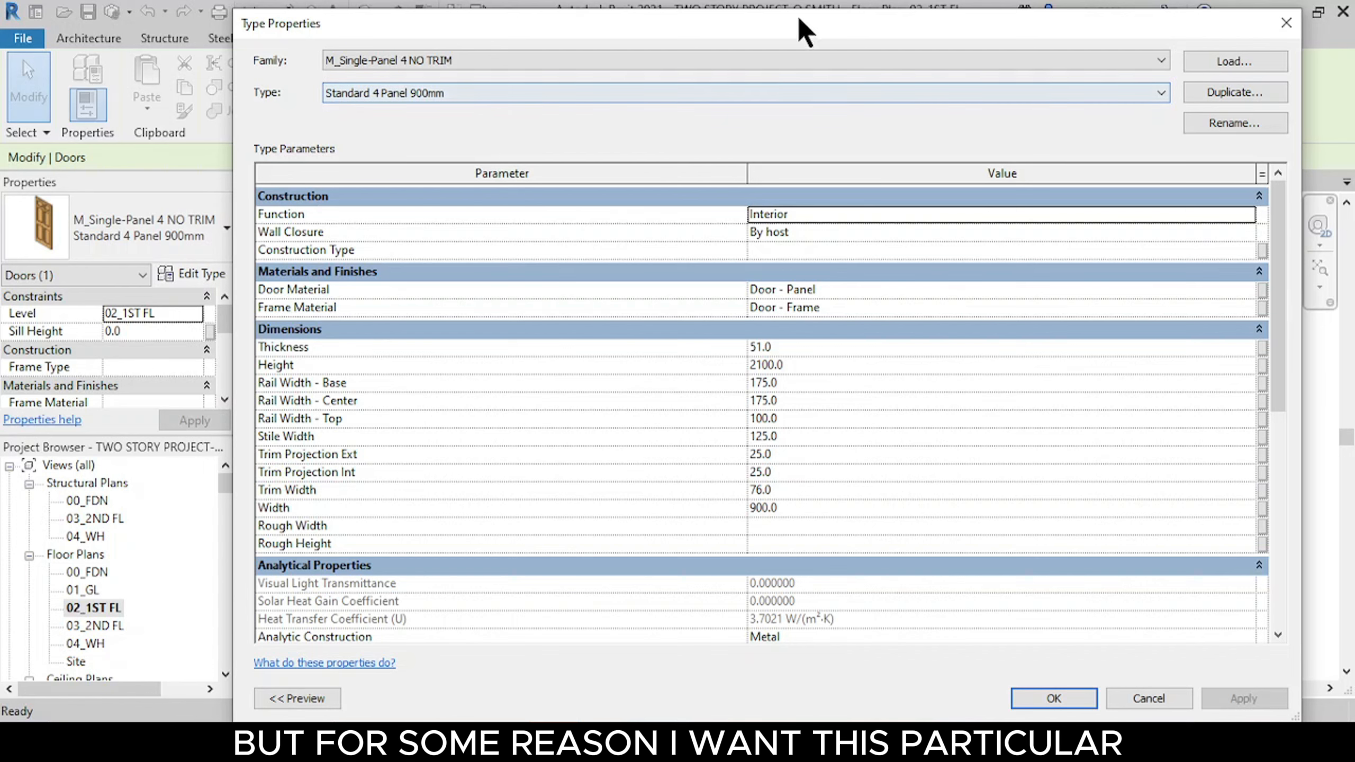
left_click_drag(807, 24, 151, 35)
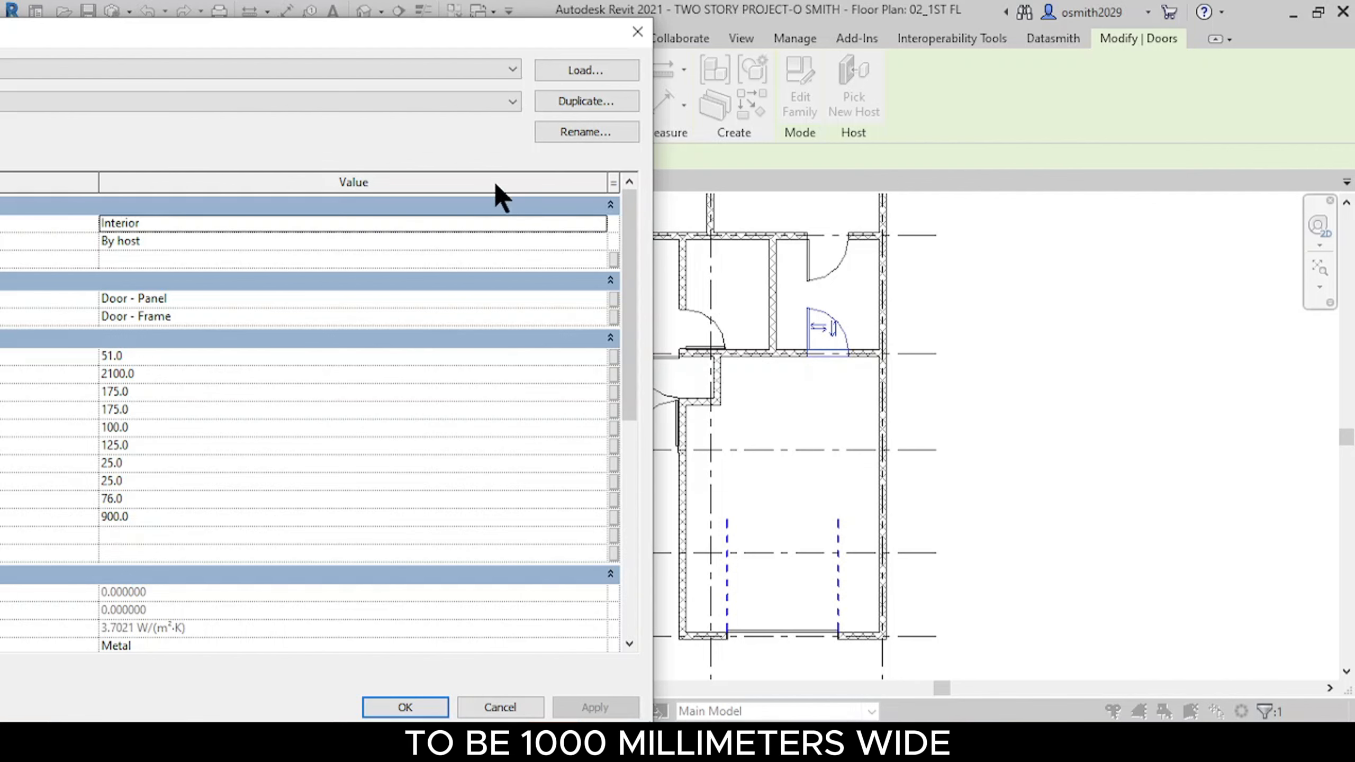
mouse_move(300, 34)
left_mouse_down()
mouse_move(388, 46)
mouse_move(294, 35)
left_mouse_up()
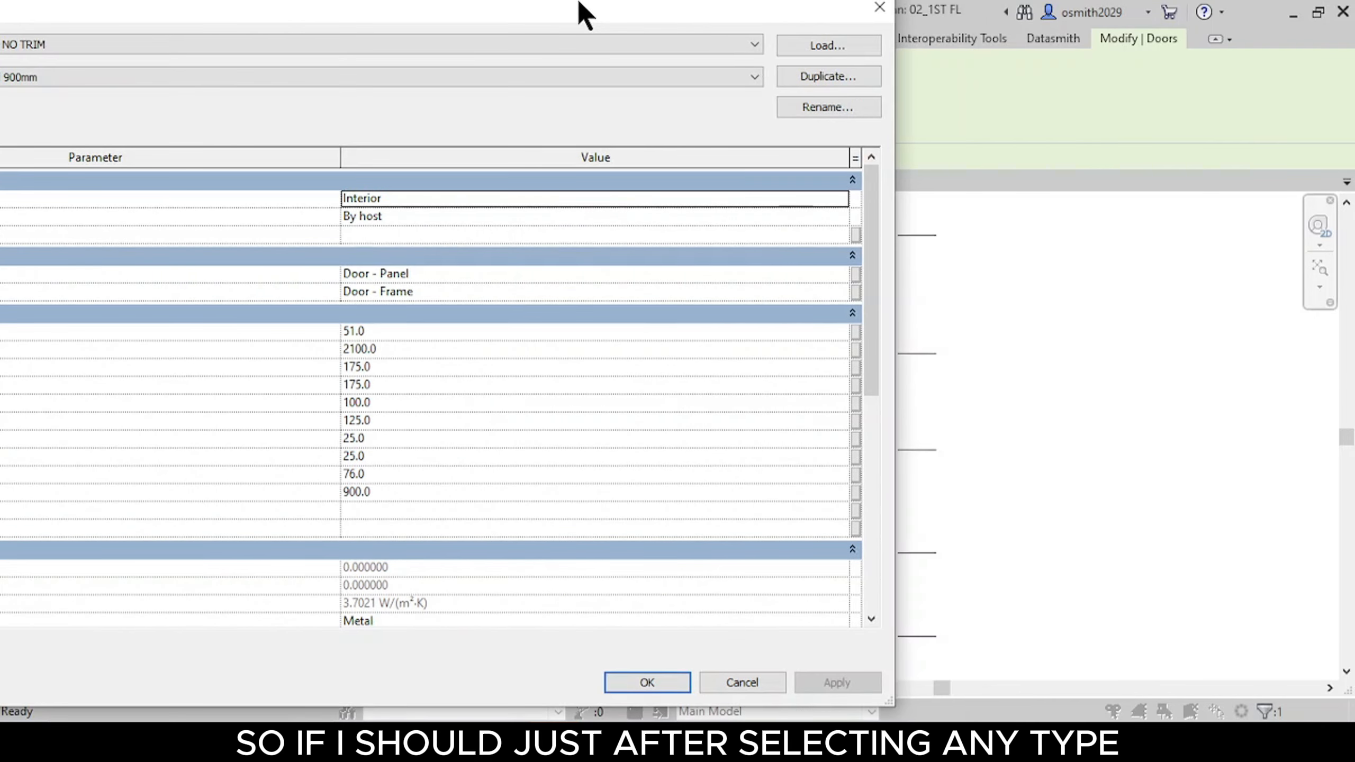
left_click_drag(582, 8, 904, 15)
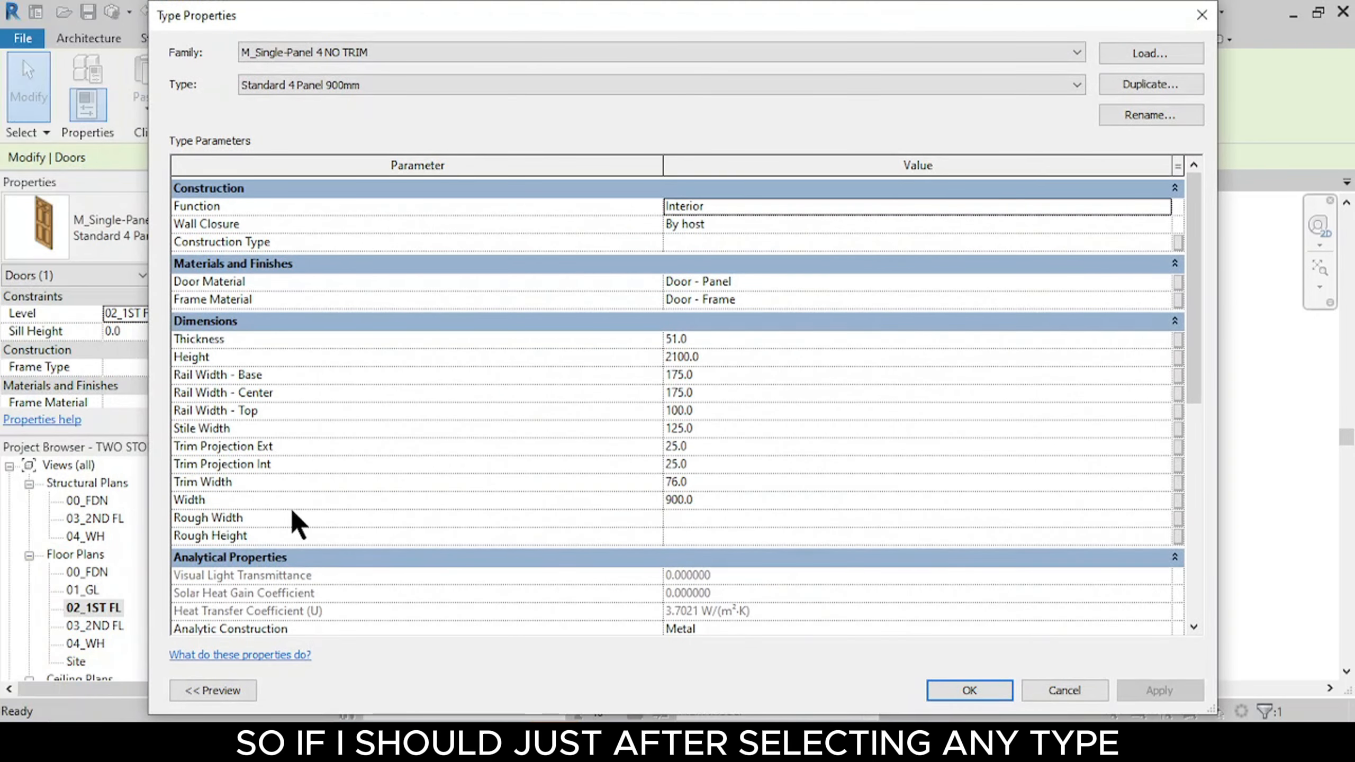
left_click(709, 500)
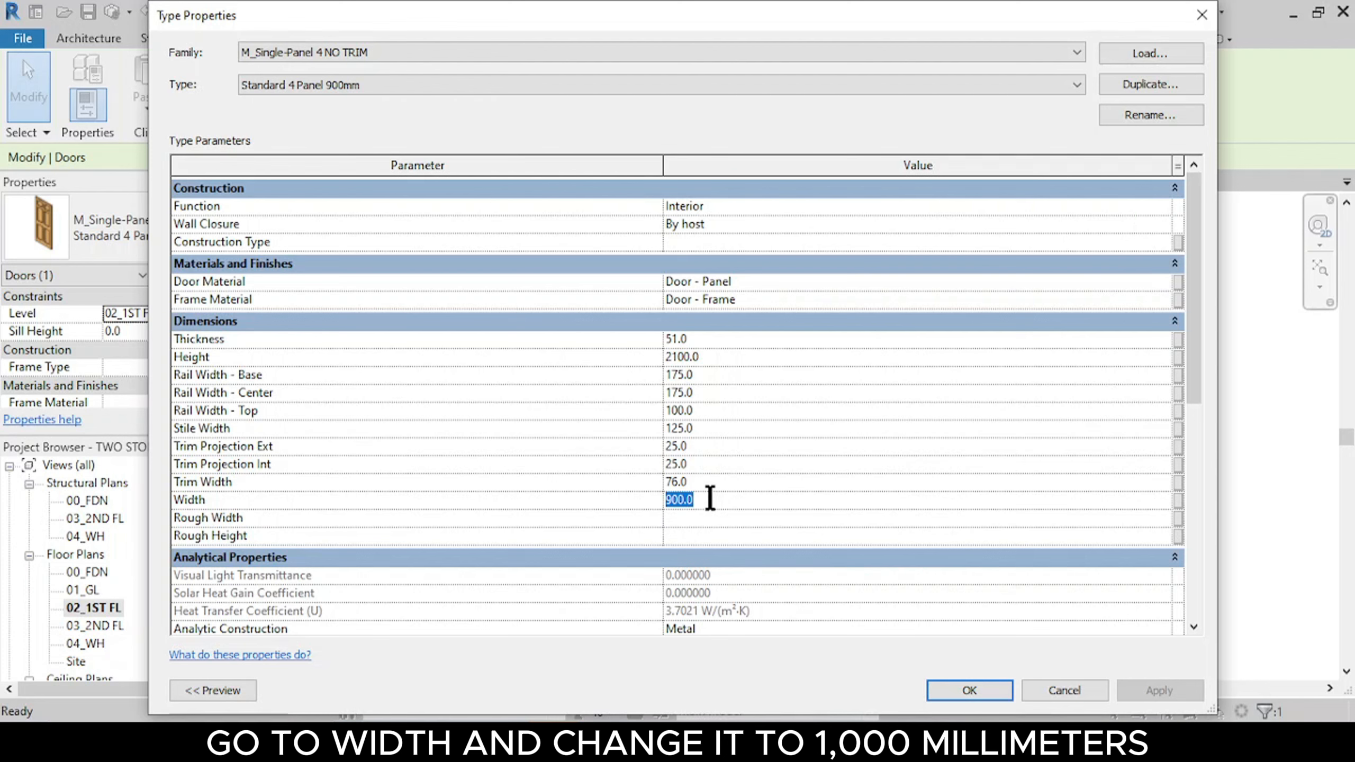
type("10")
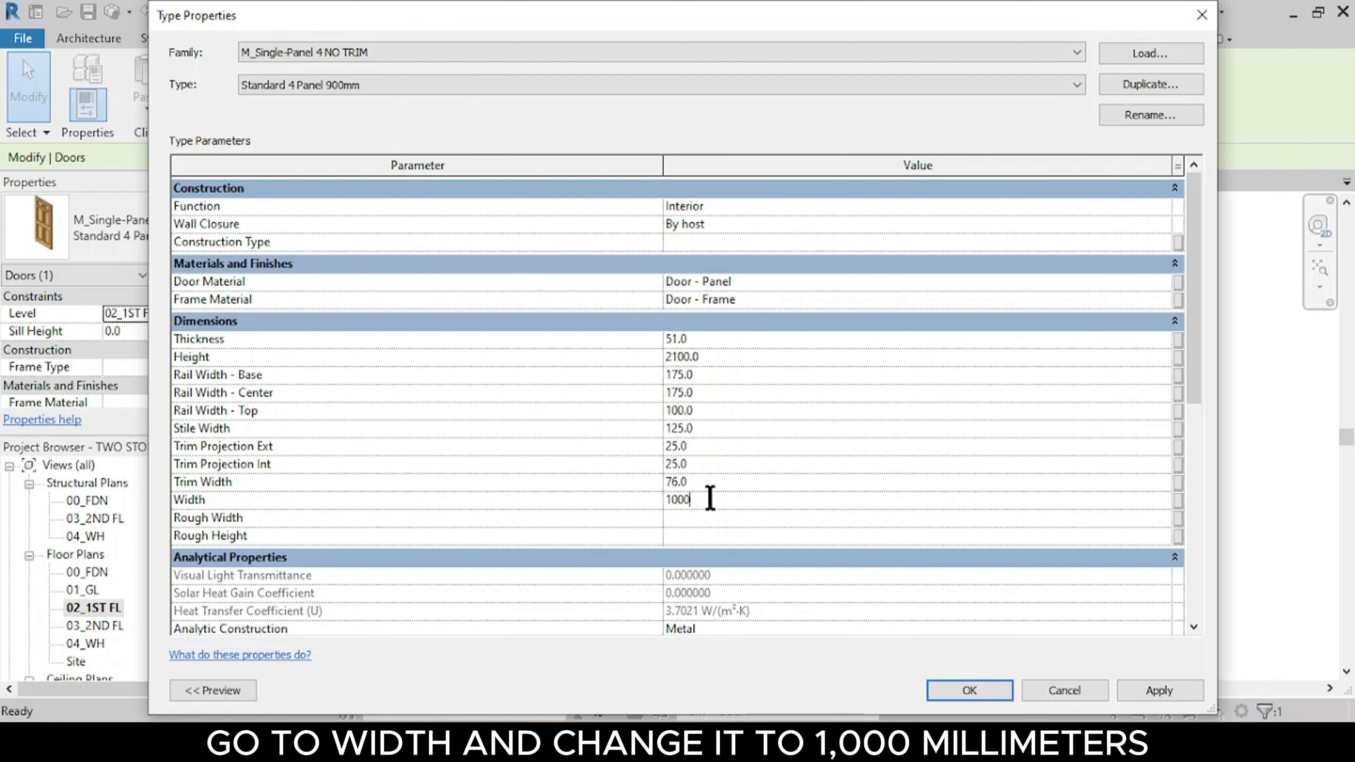
left_click_drag(845, 22, 237, 40)
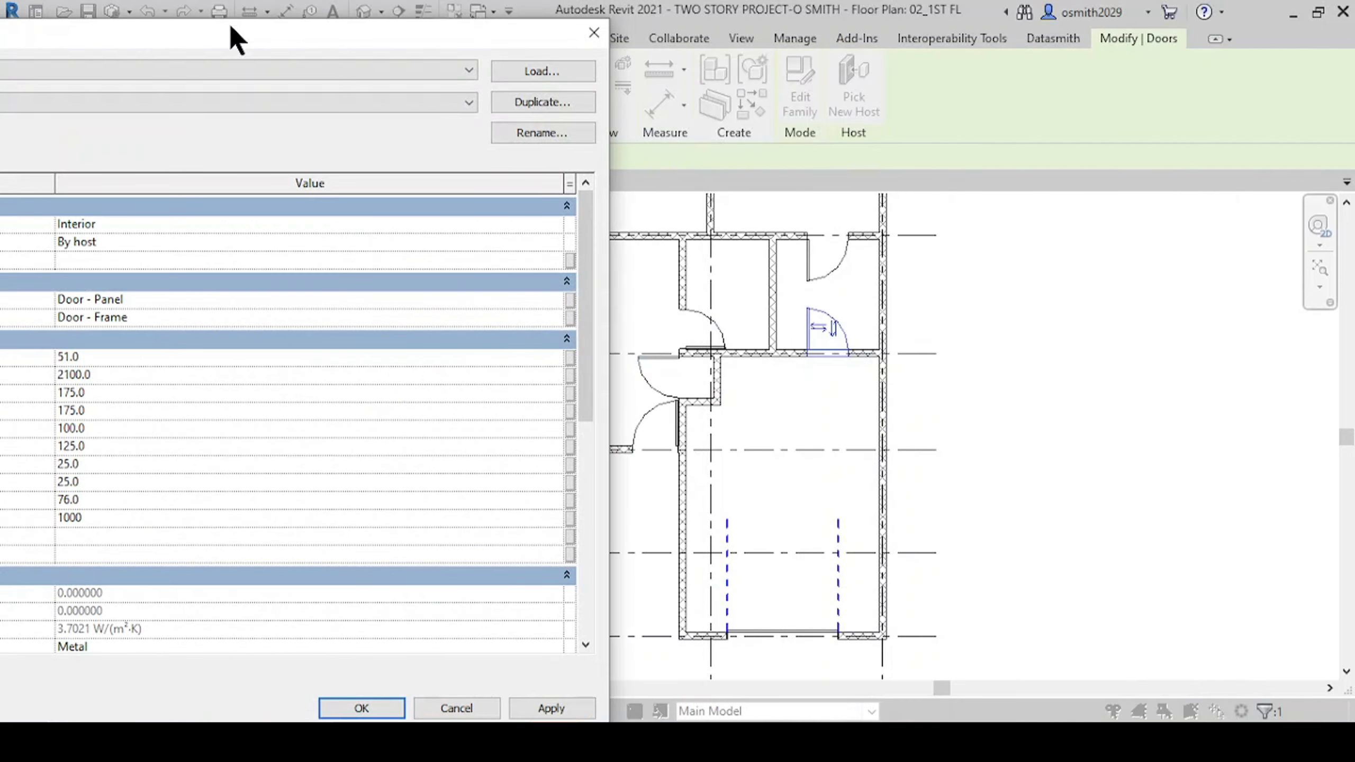
left_click(563, 709)
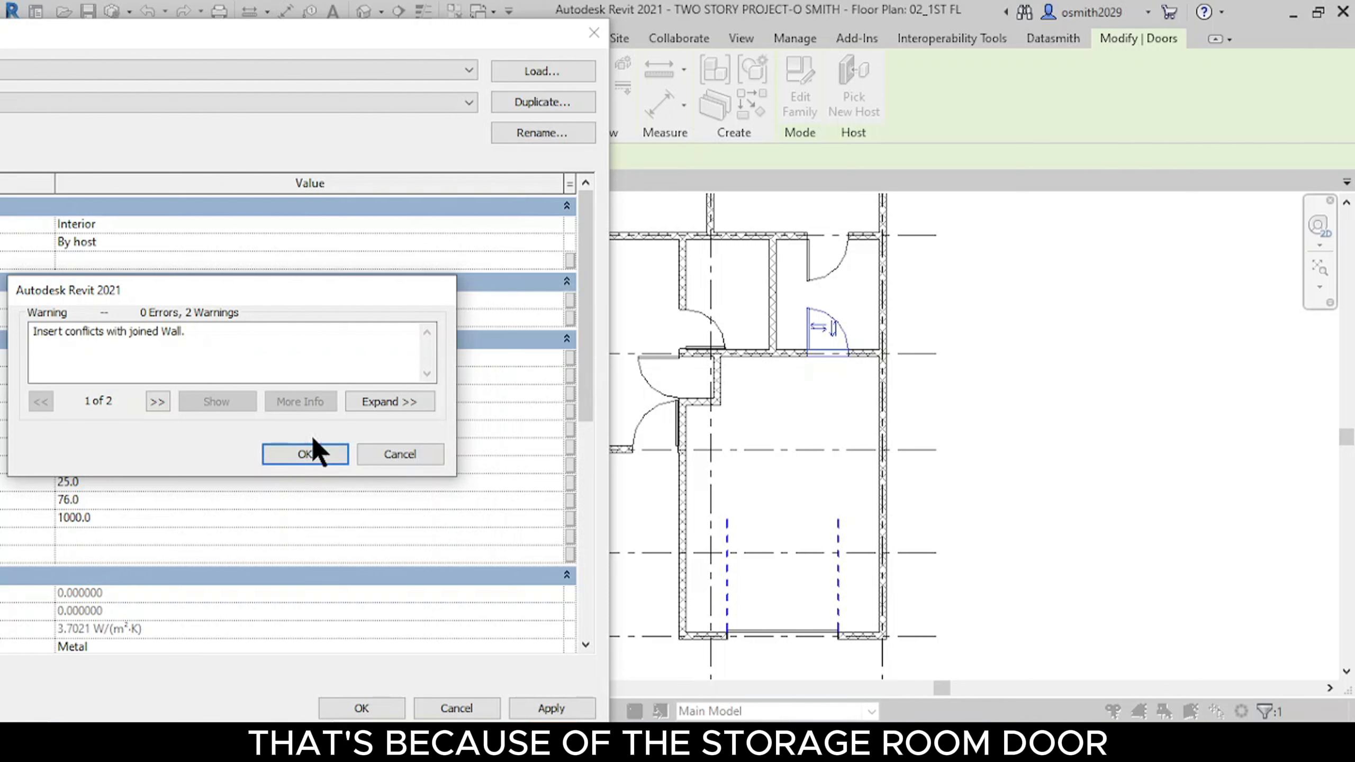
left_click(306, 454)
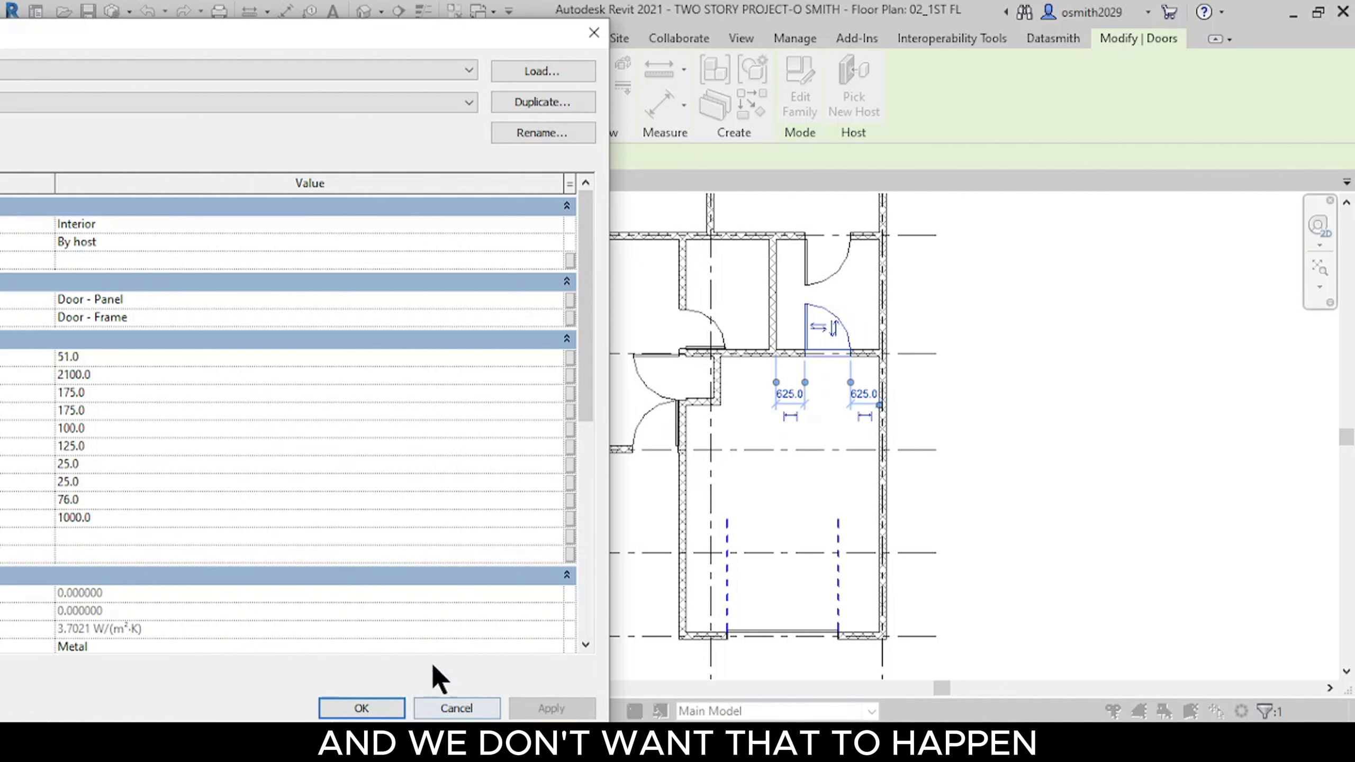
left_click(388, 706)
Step: Check the type width of the storage room door, which shares the laundry door's type, without changing anything
scroll(672, 371, "up", 5)
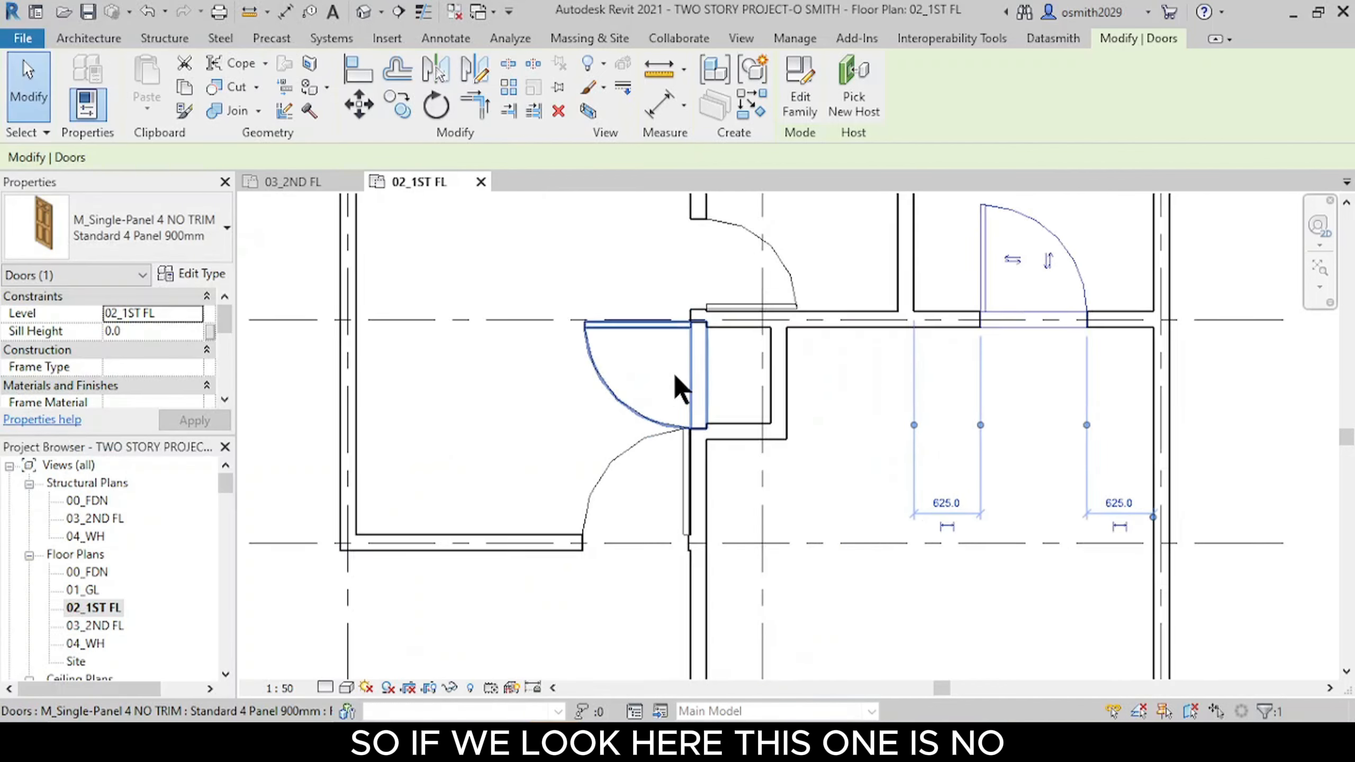
left_click(726, 426)
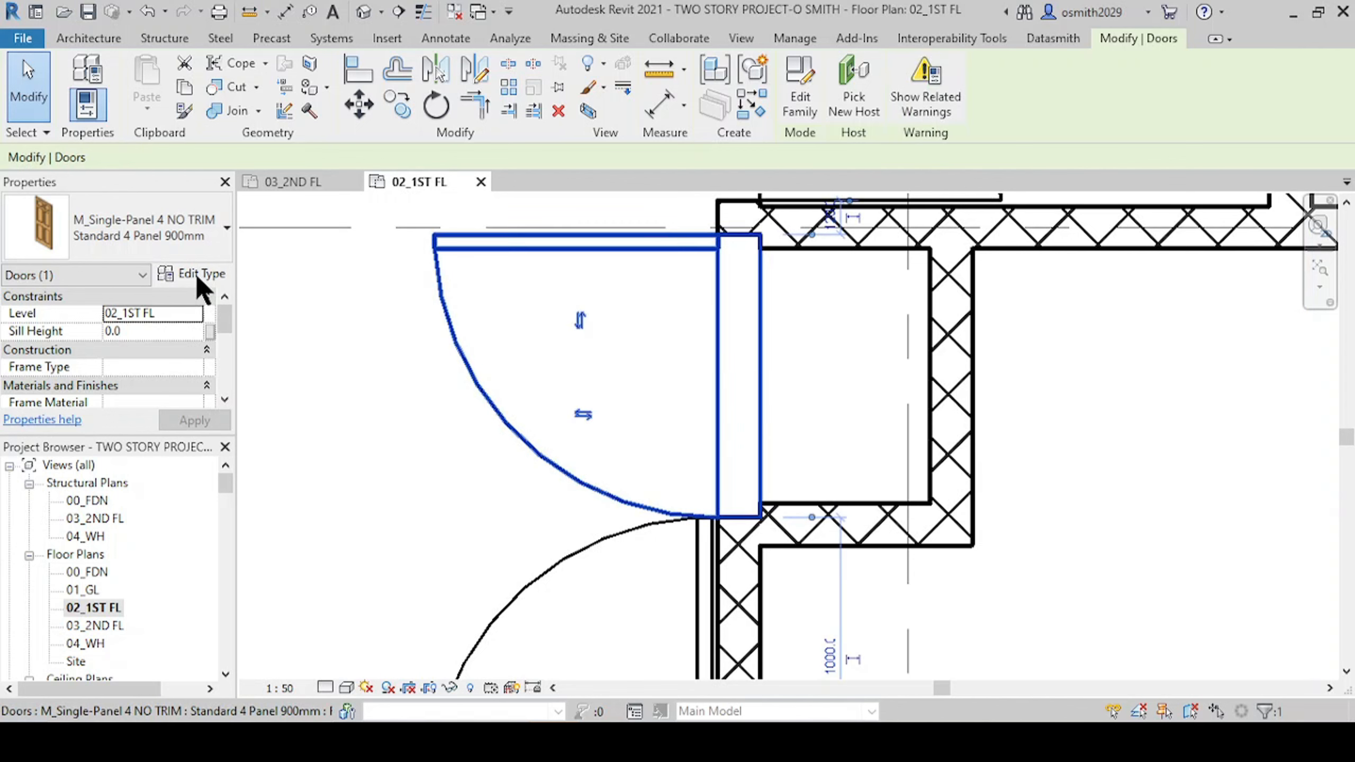
left_click(200, 275)
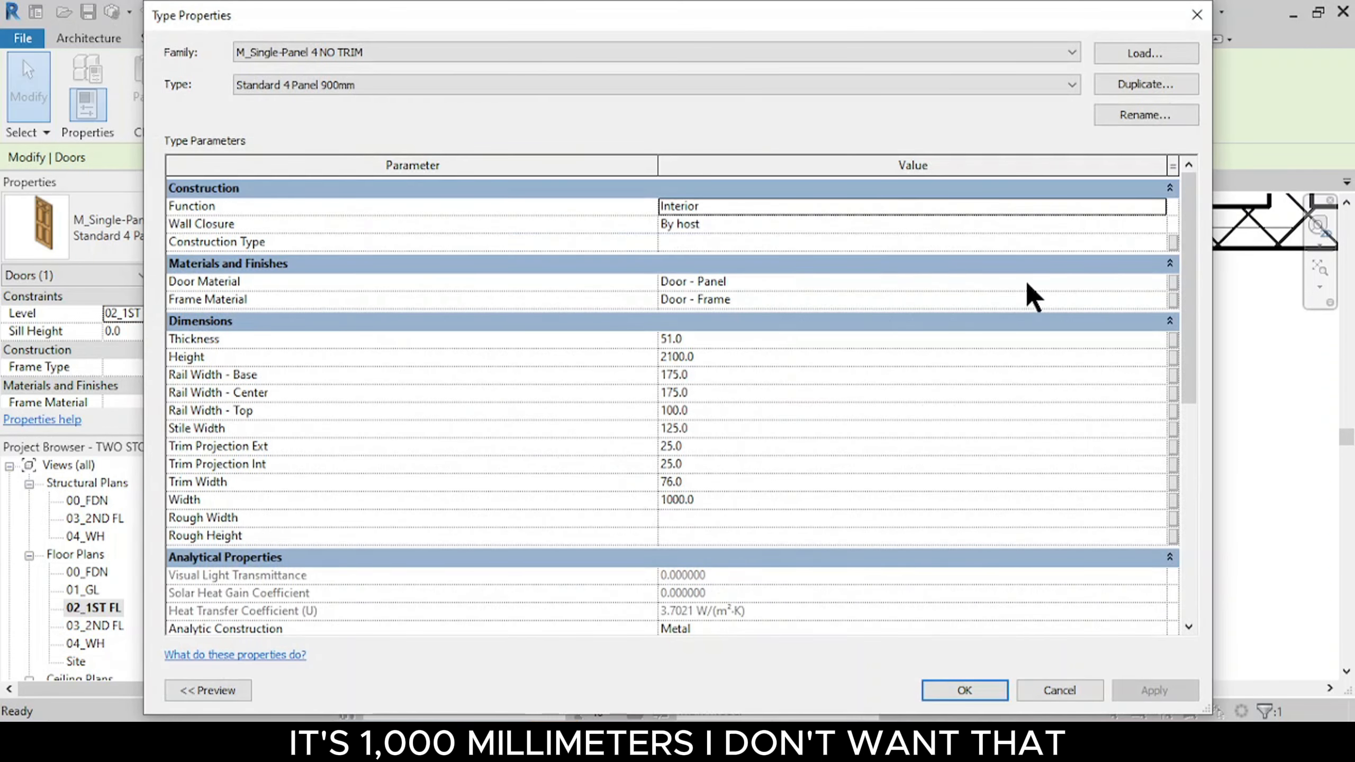
left_click(1197, 15)
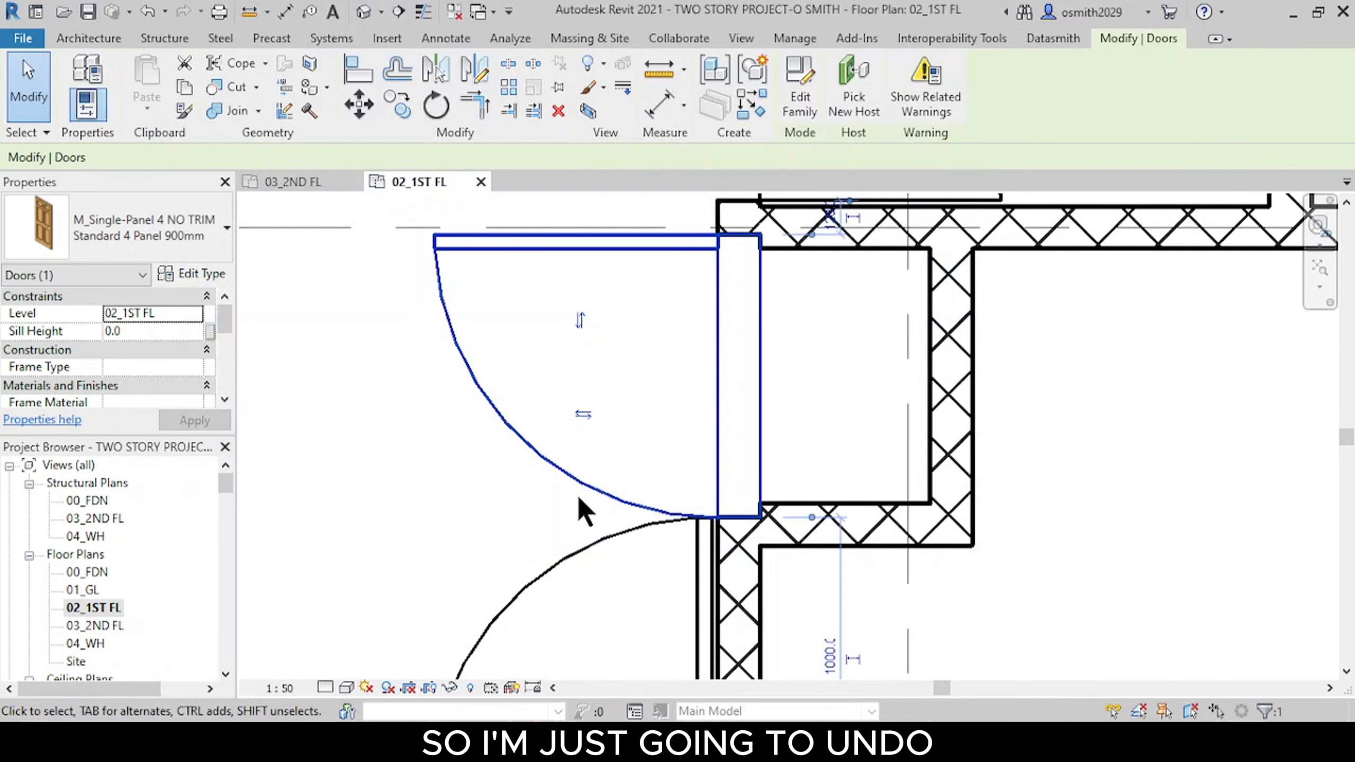
Step: Undo the width change made to the shared Standard 4 Panel 900mm door type
key("ctrl+z")
scroll(579, 497, "down", 6)
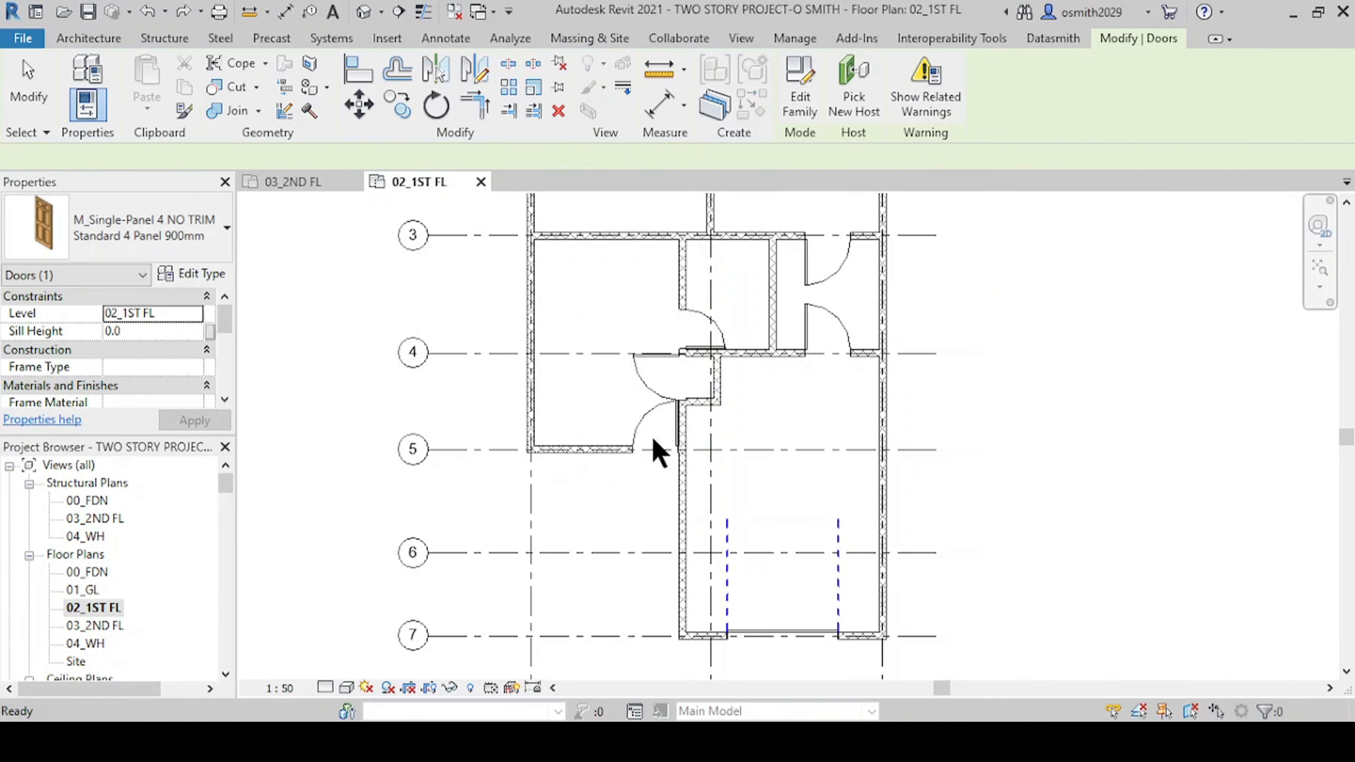
key("ctrl+z")
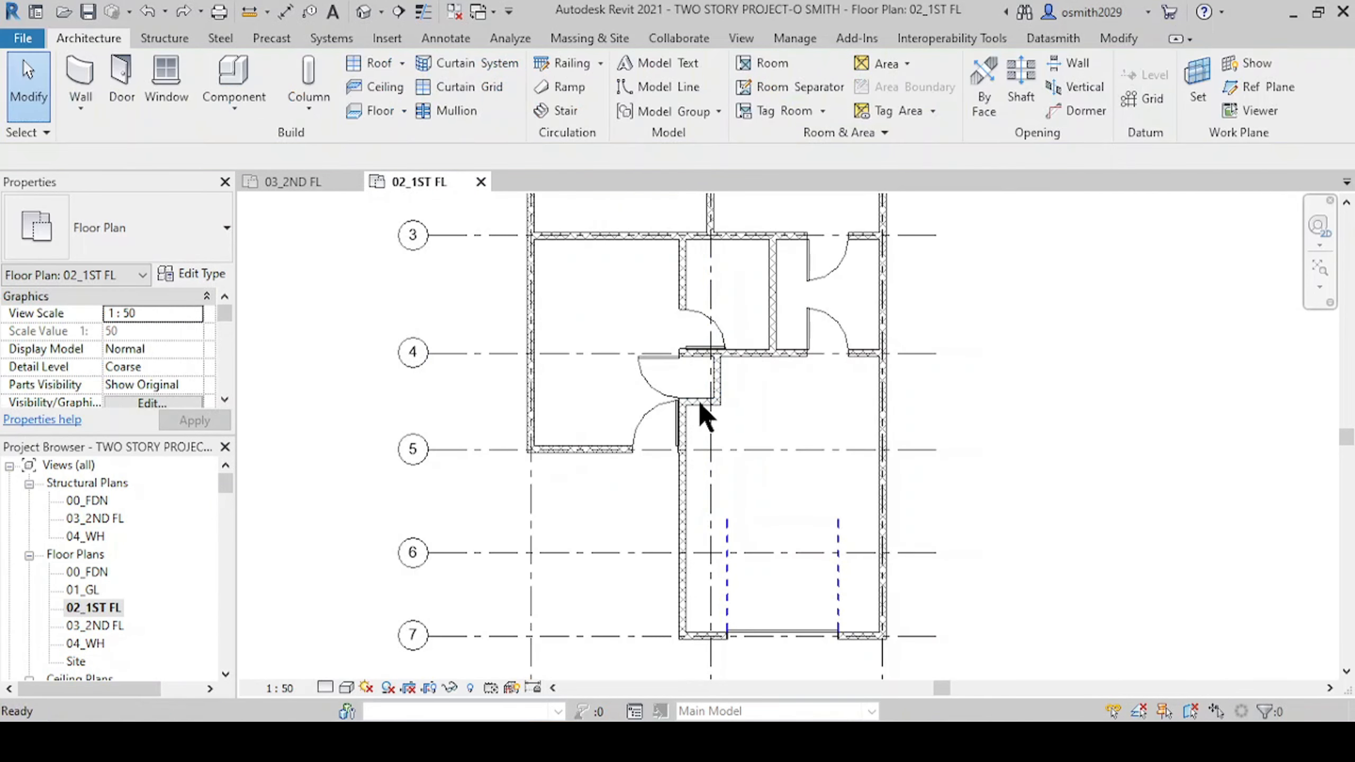
Step: Duplicate the type of the laundry room's grid 4 door under the name Standard 4 Panel 1000mm
scroll(832, 328, "up", 3)
left_click(836, 321)
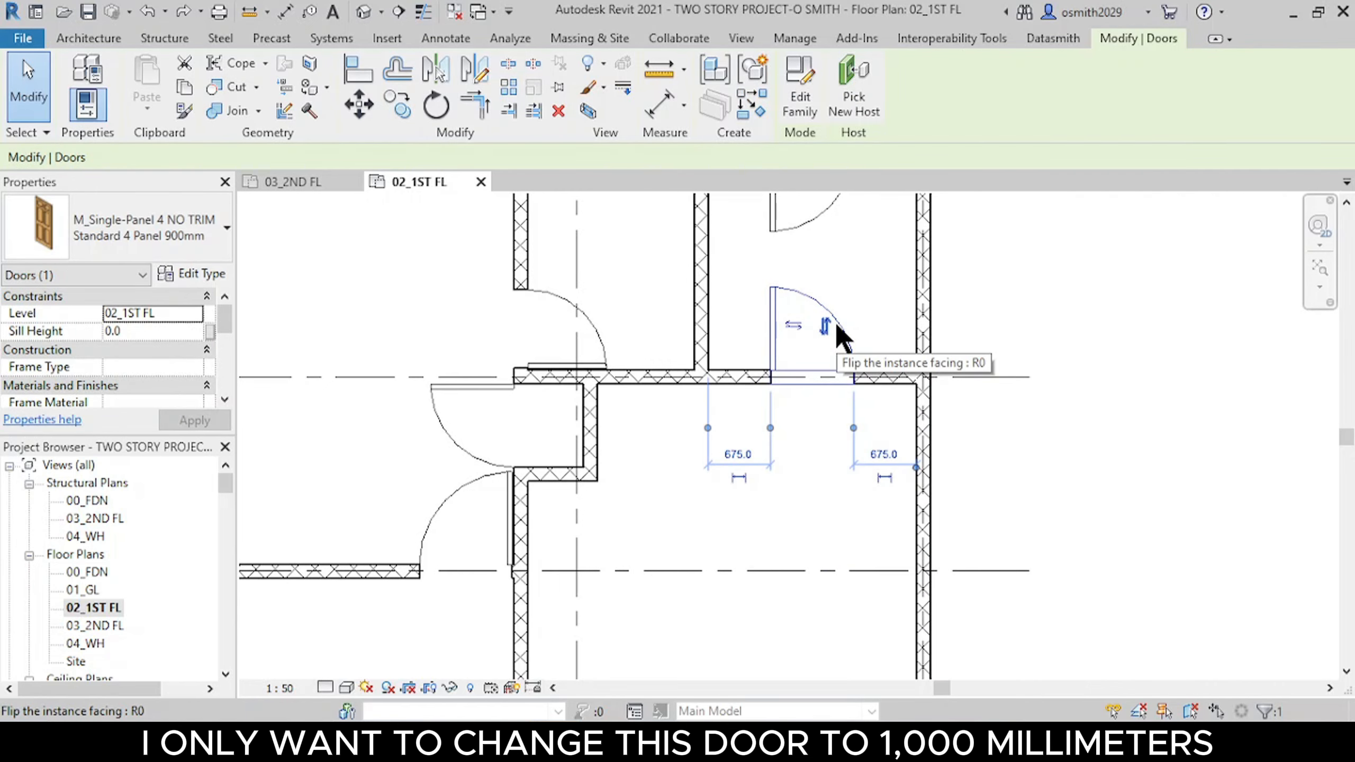
left_click(184, 268)
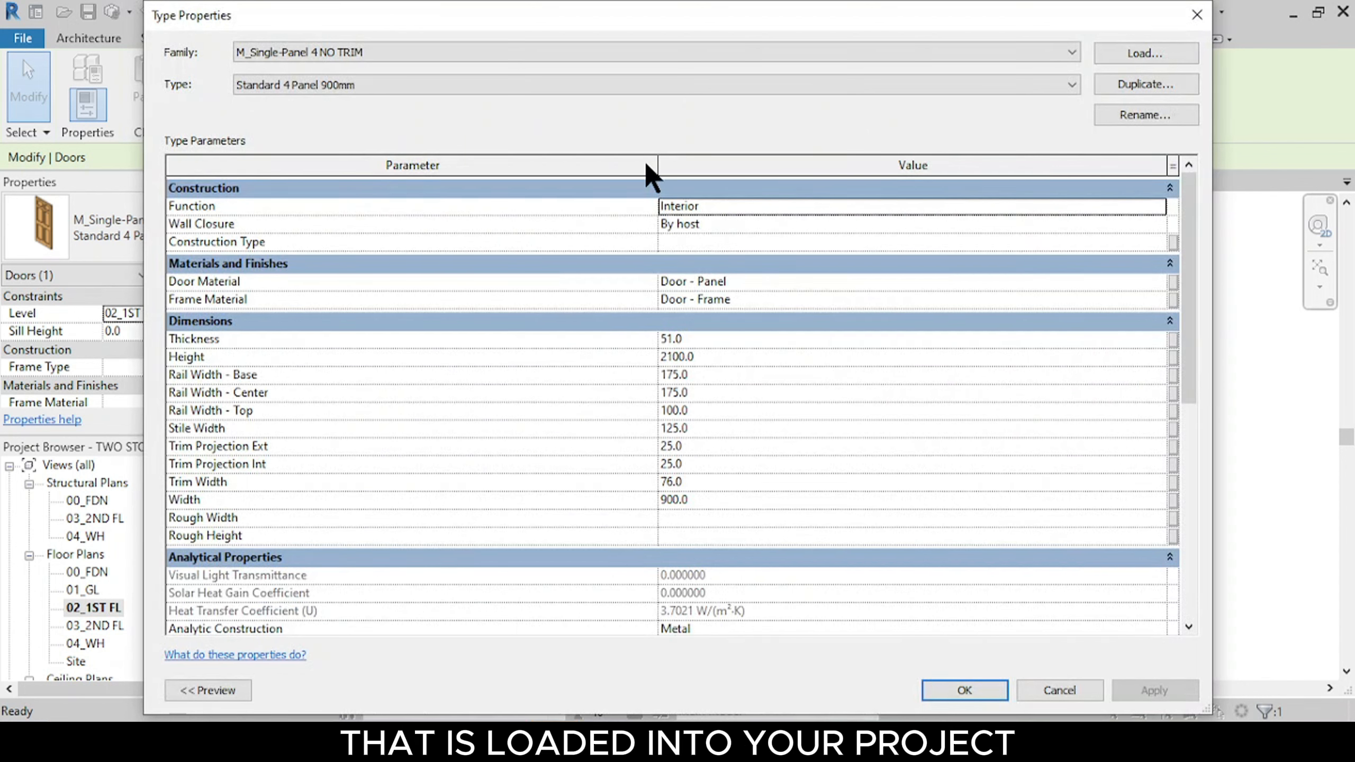
left_click(1146, 82)
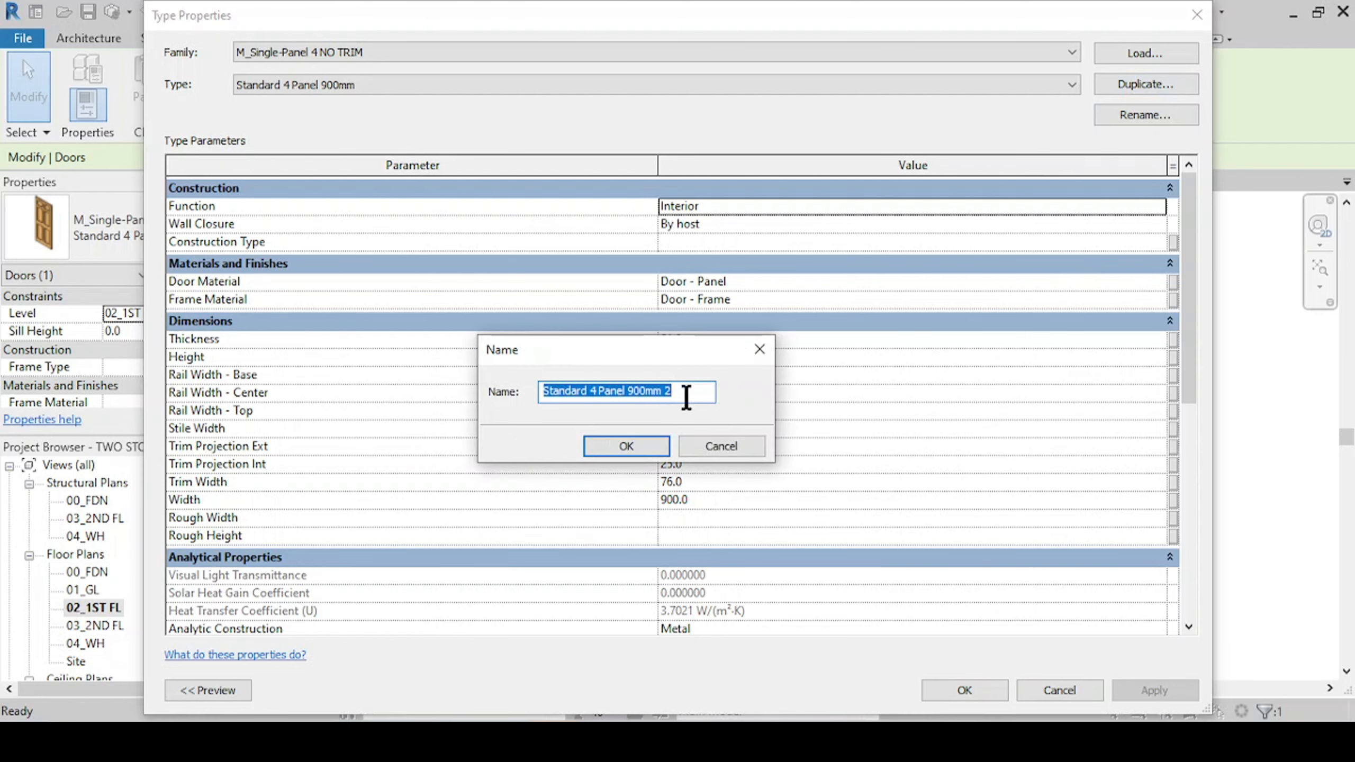
left_click(632, 392)
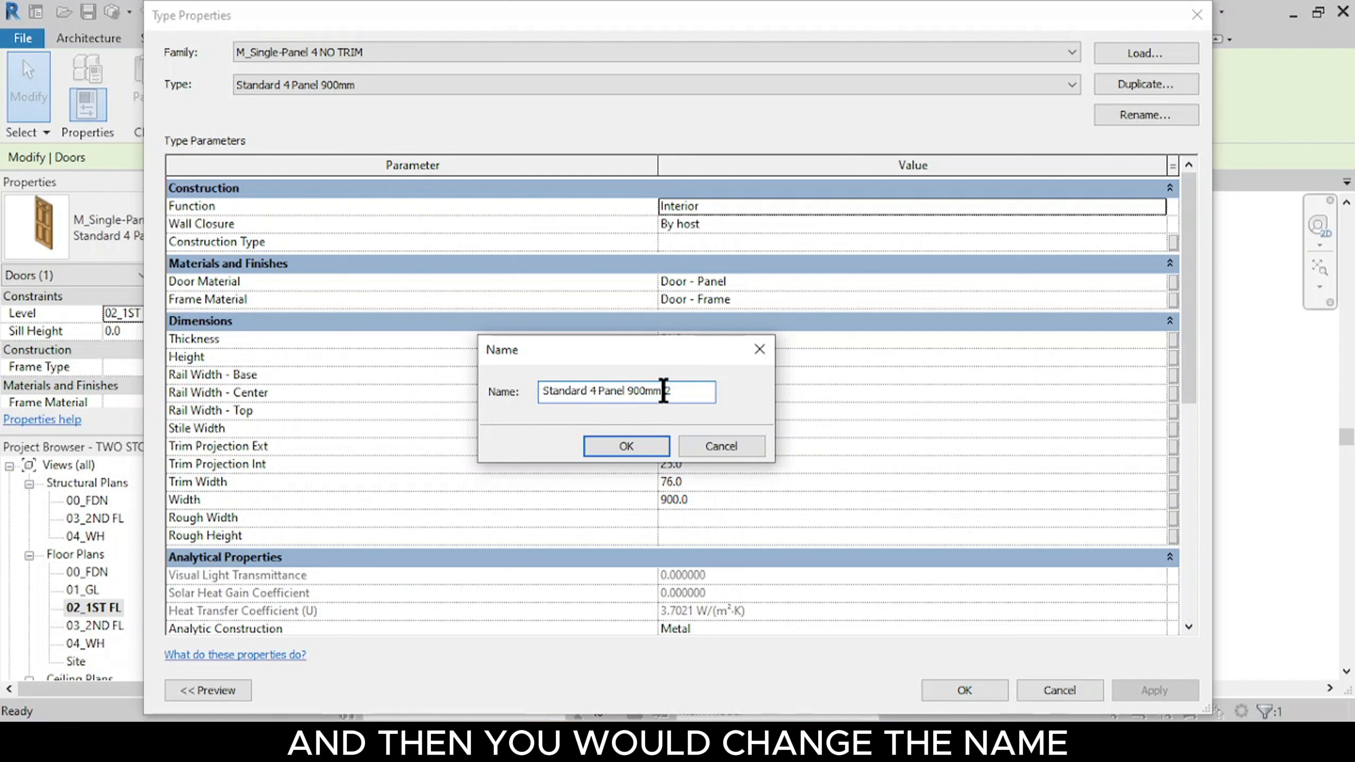
key("BackSpace")
type("10")
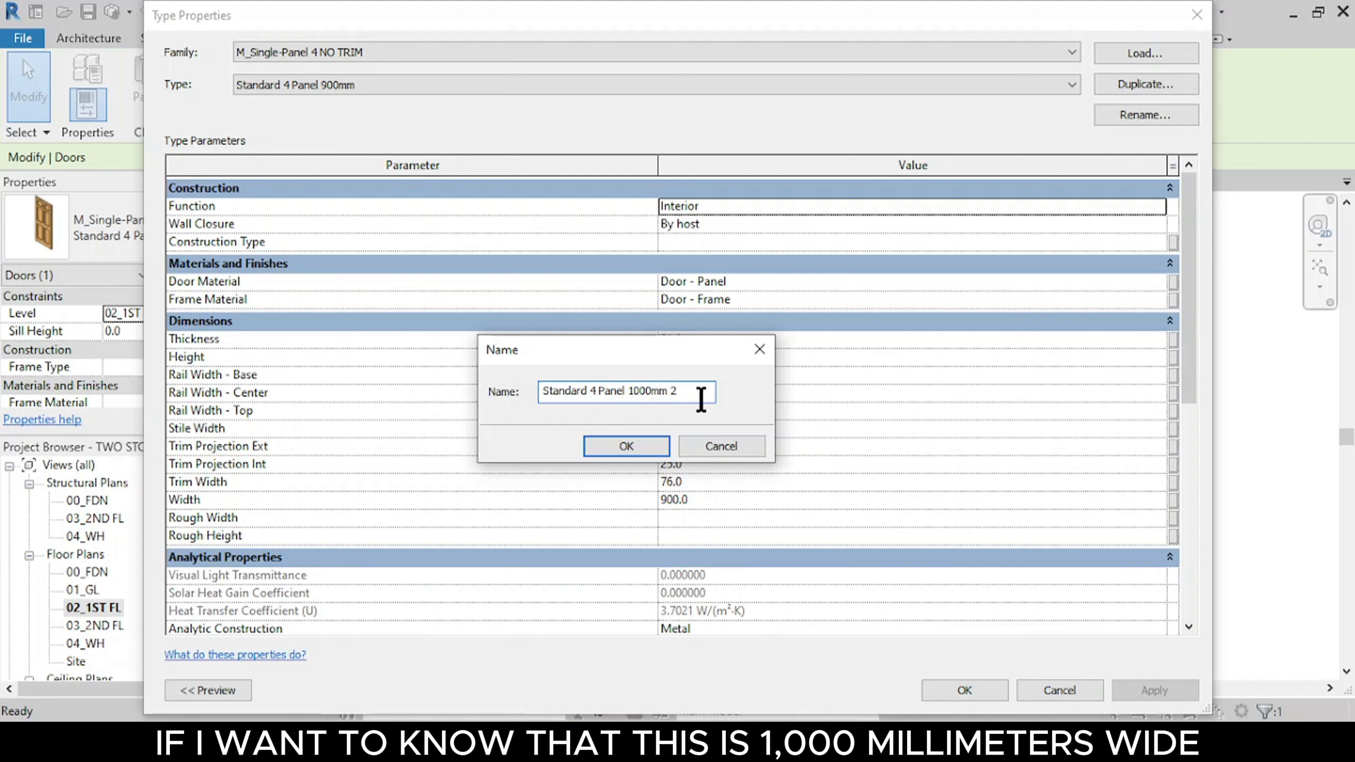
key("BackSpace")
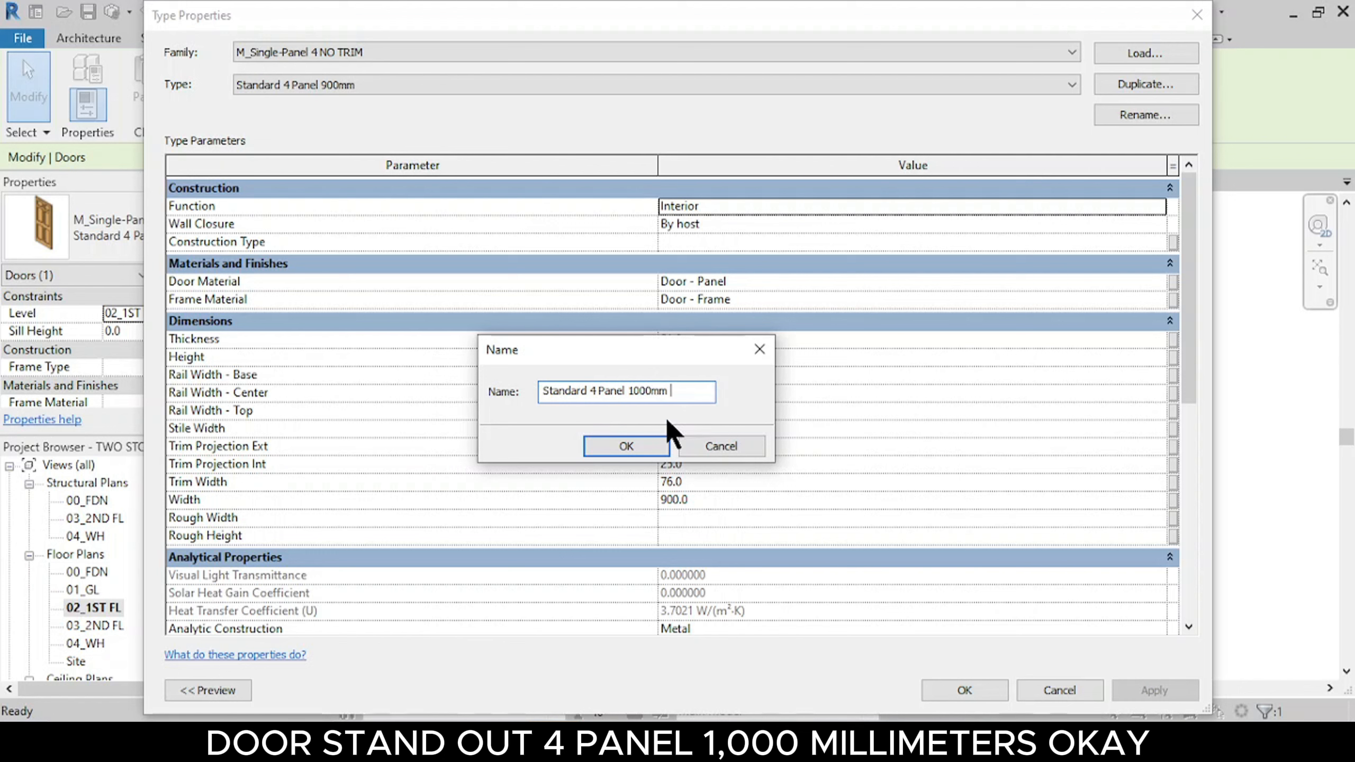
left_click(620, 448)
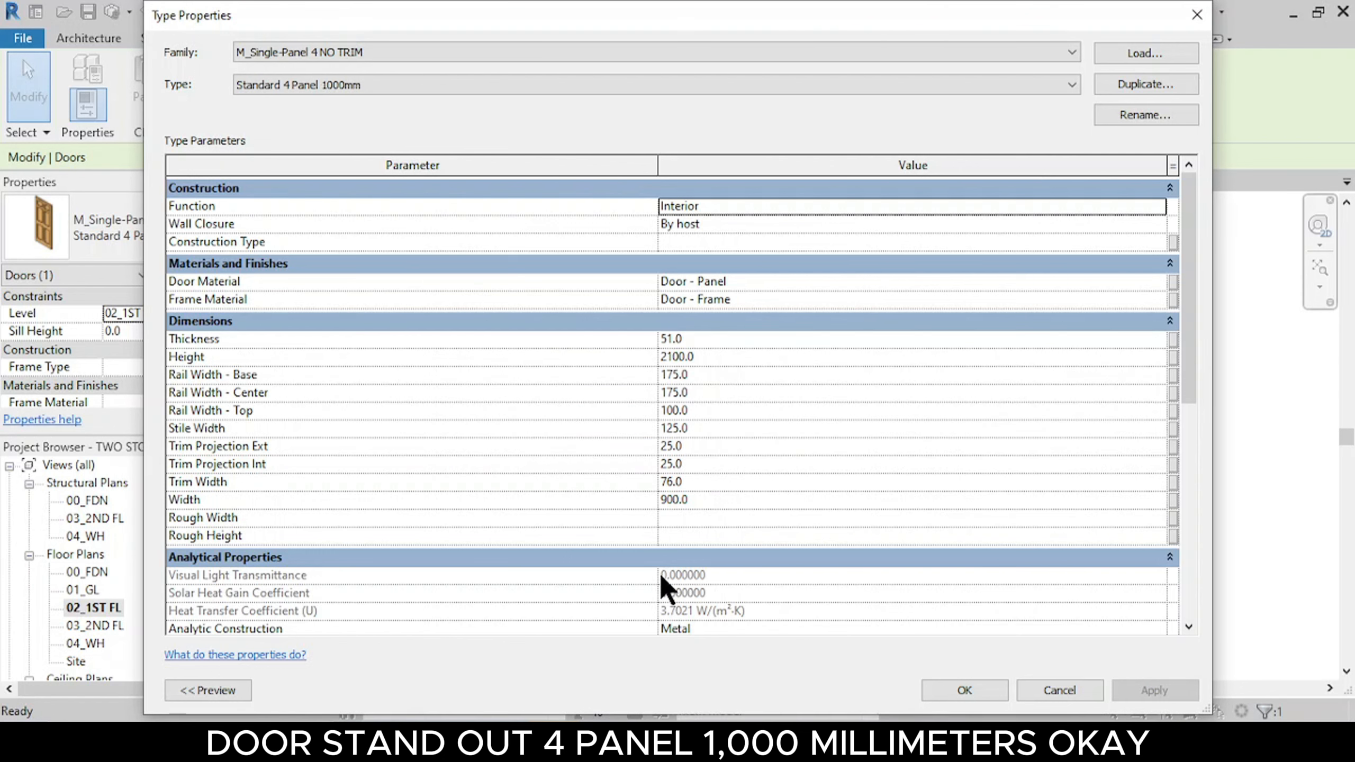
Step: Set the Width of the Standard 4 Panel 1000mm door type to 1000 and apply it to the laundry room's grid 4 door
left_click(731, 500)
left_click(807, 84)
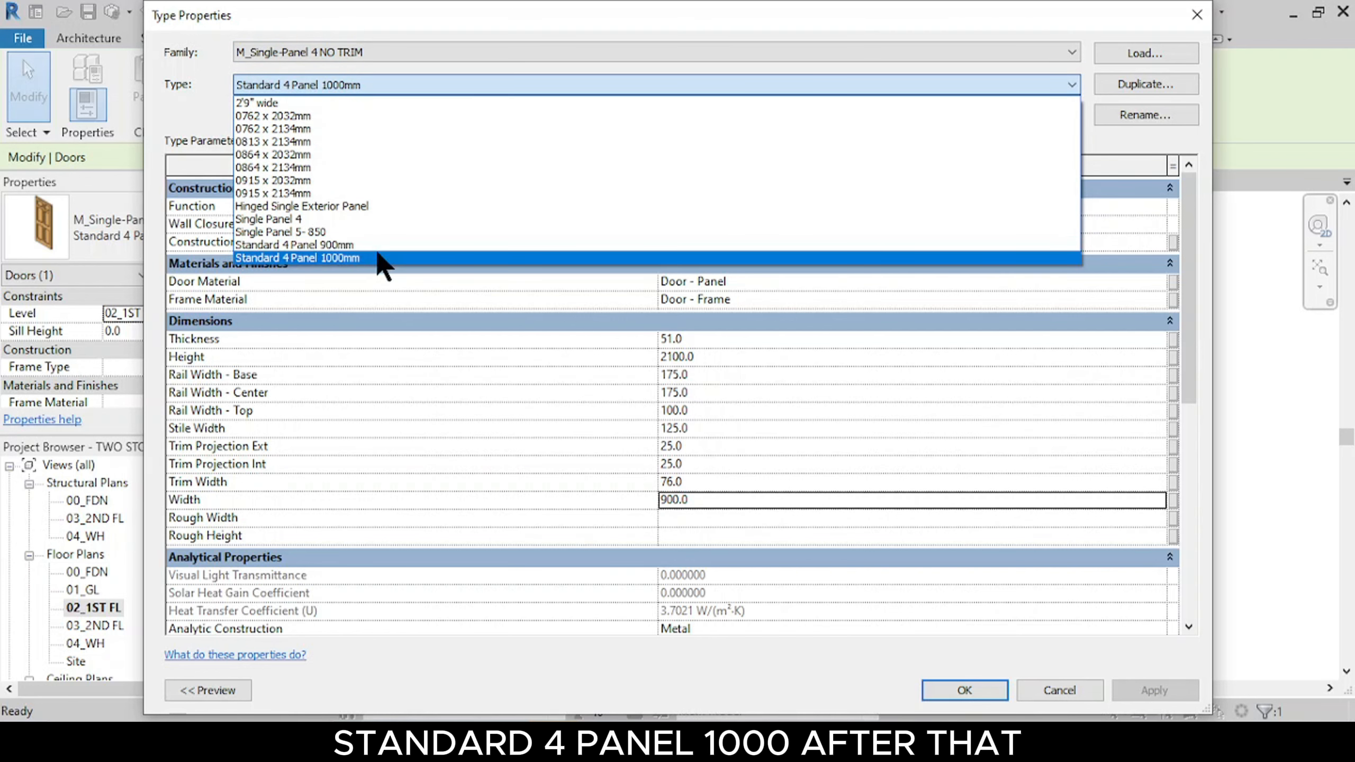
left_click(744, 499)
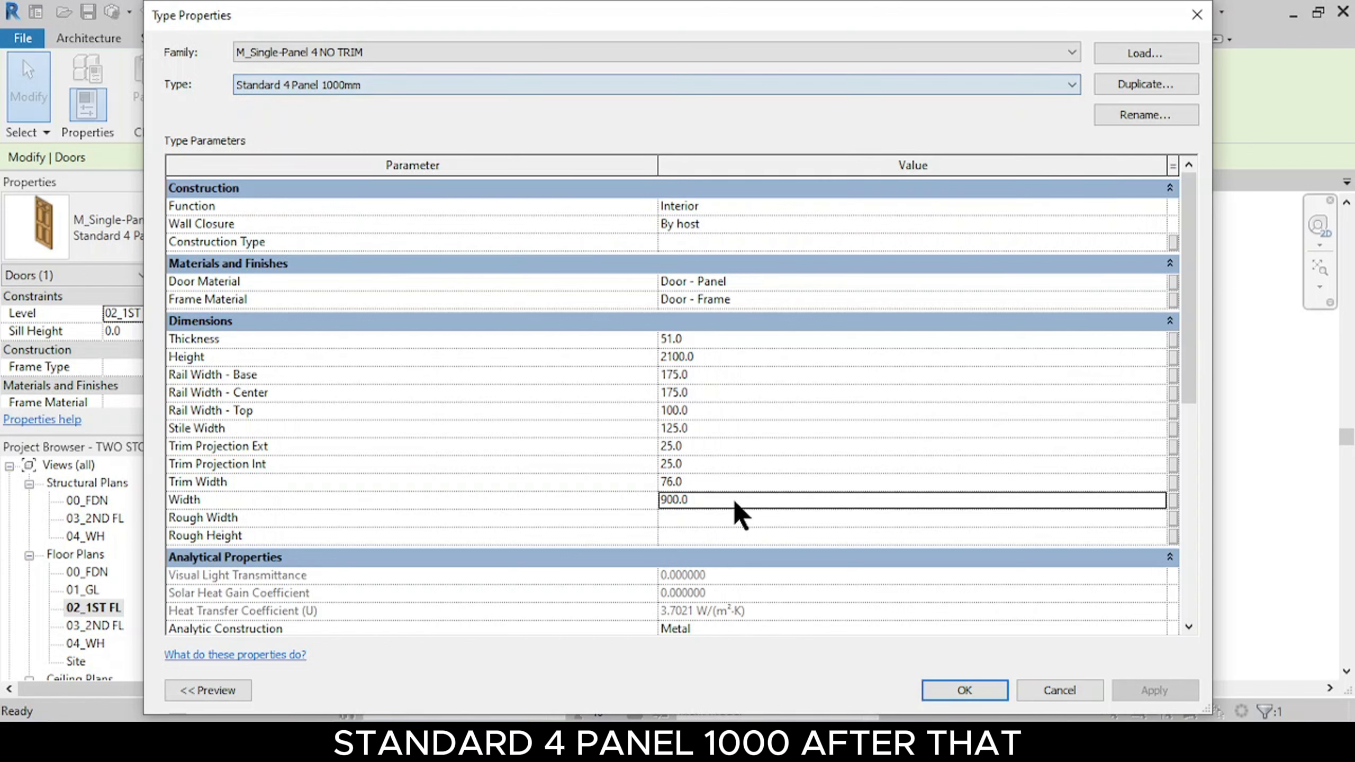
left_click(720, 500)
type("10")
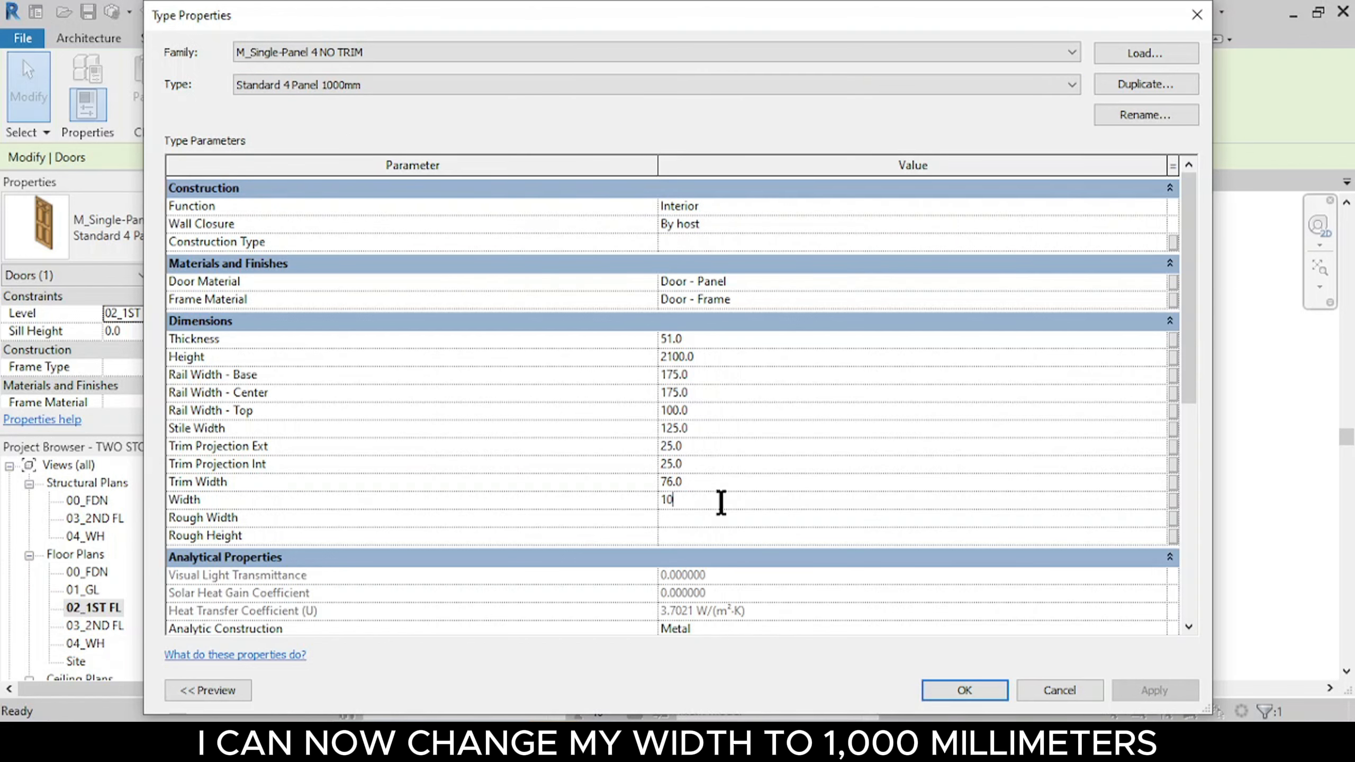
left_click(987, 694)
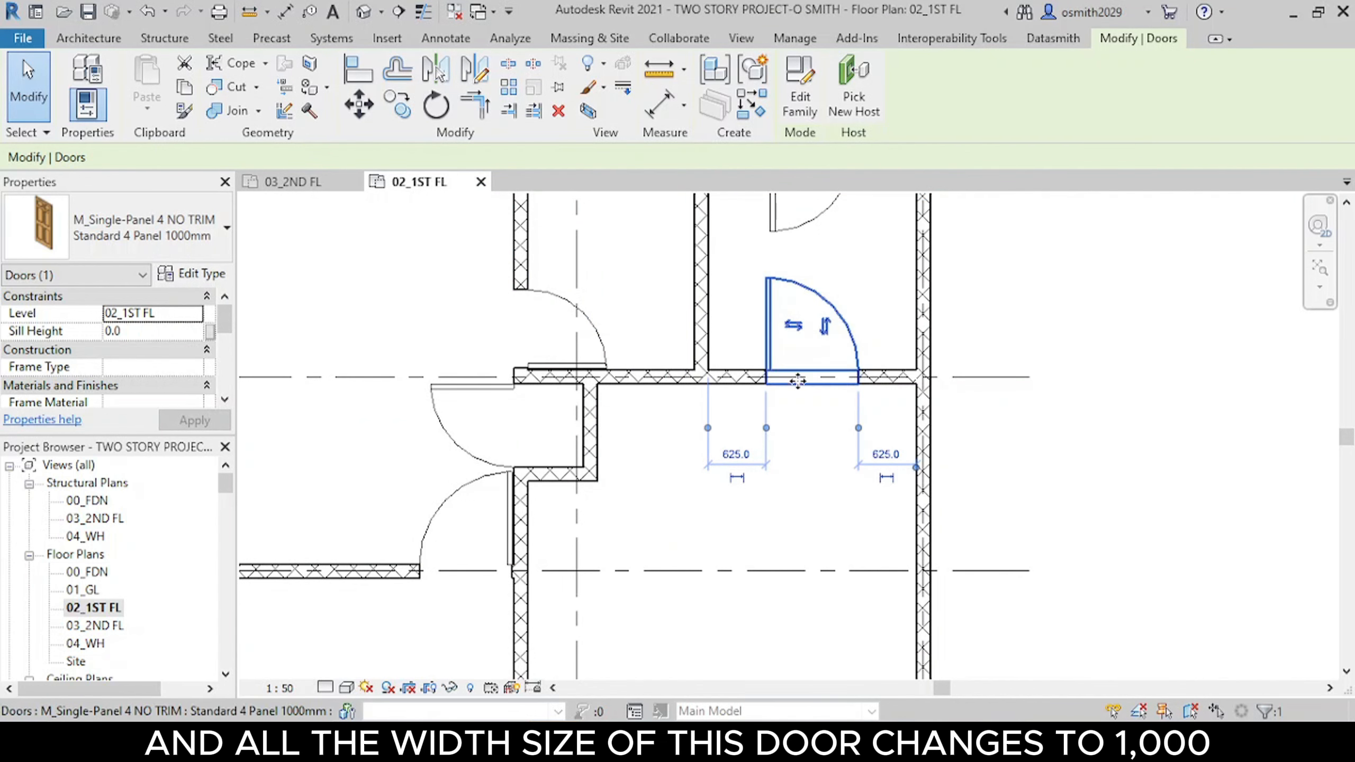
scroll(777, 417, "down", 1)
scroll(777, 427, "down", 2)
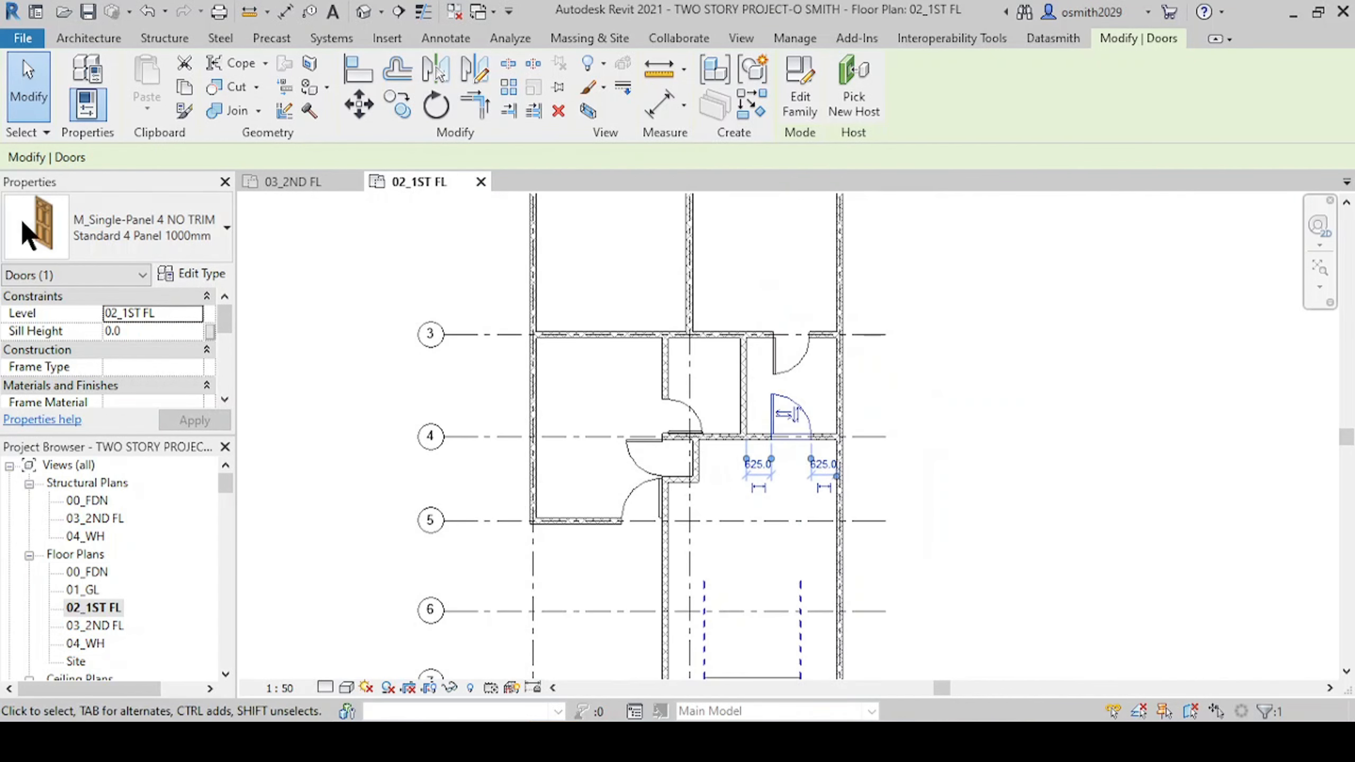
Step: Switch the laundry room's grid 4 door back to the type Standard 4 Panel 900mm and deselect it
left_click(315, 342)
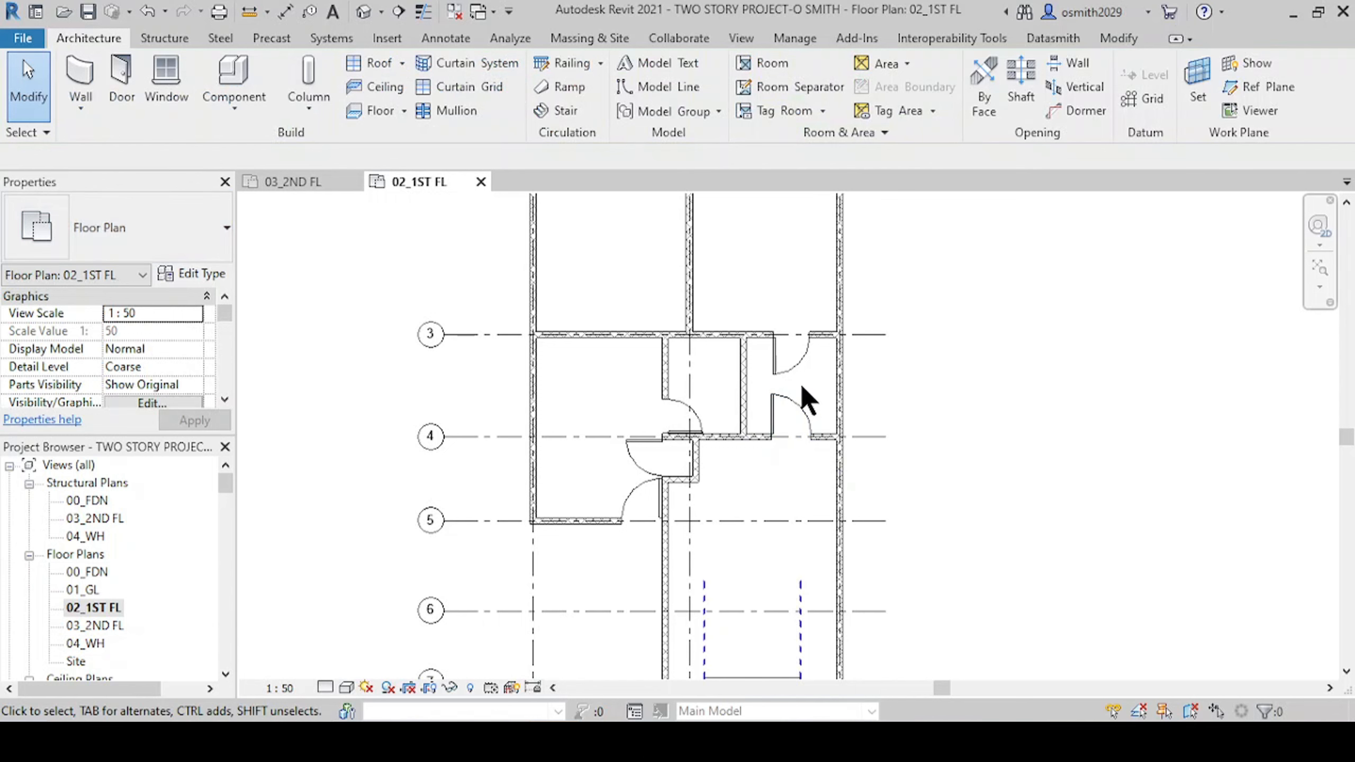
left_click(786, 411)
left_click(147, 227)
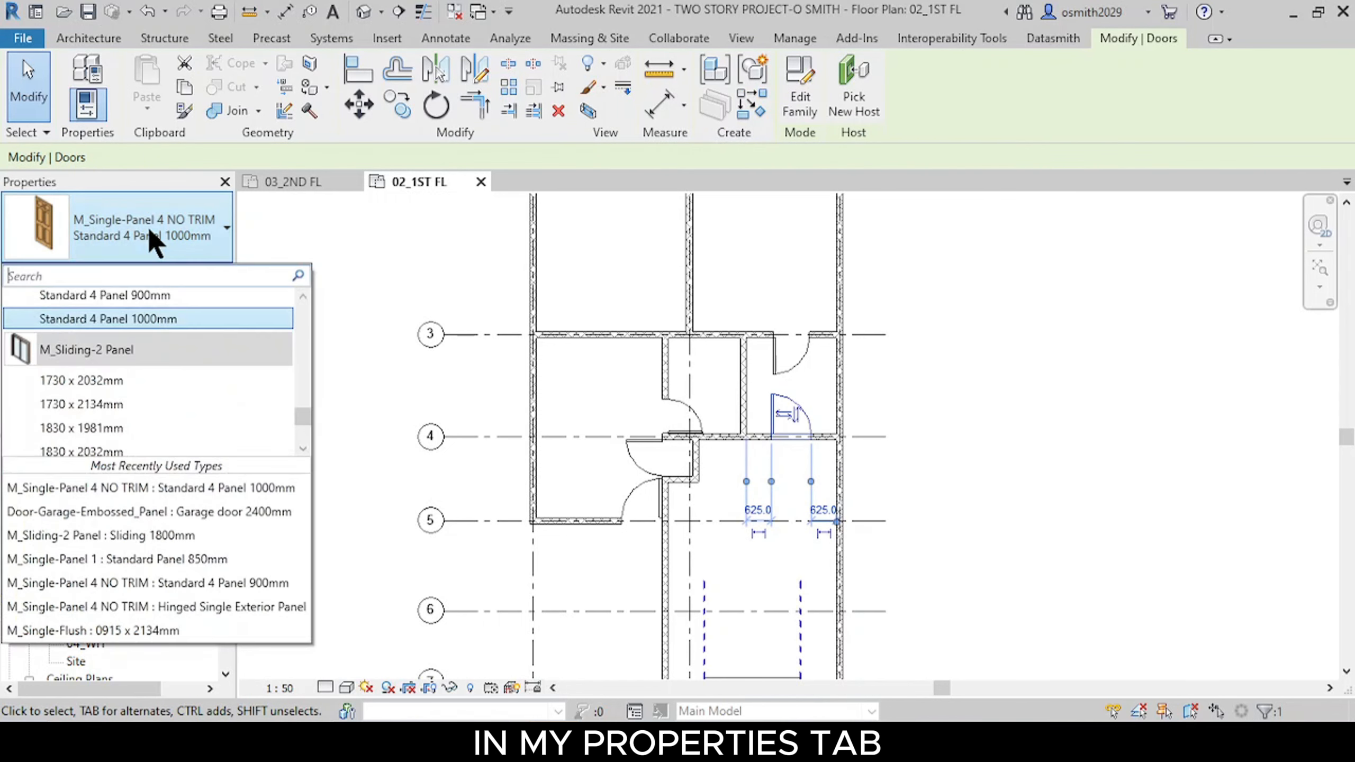
scroll(174, 320, "up", 2)
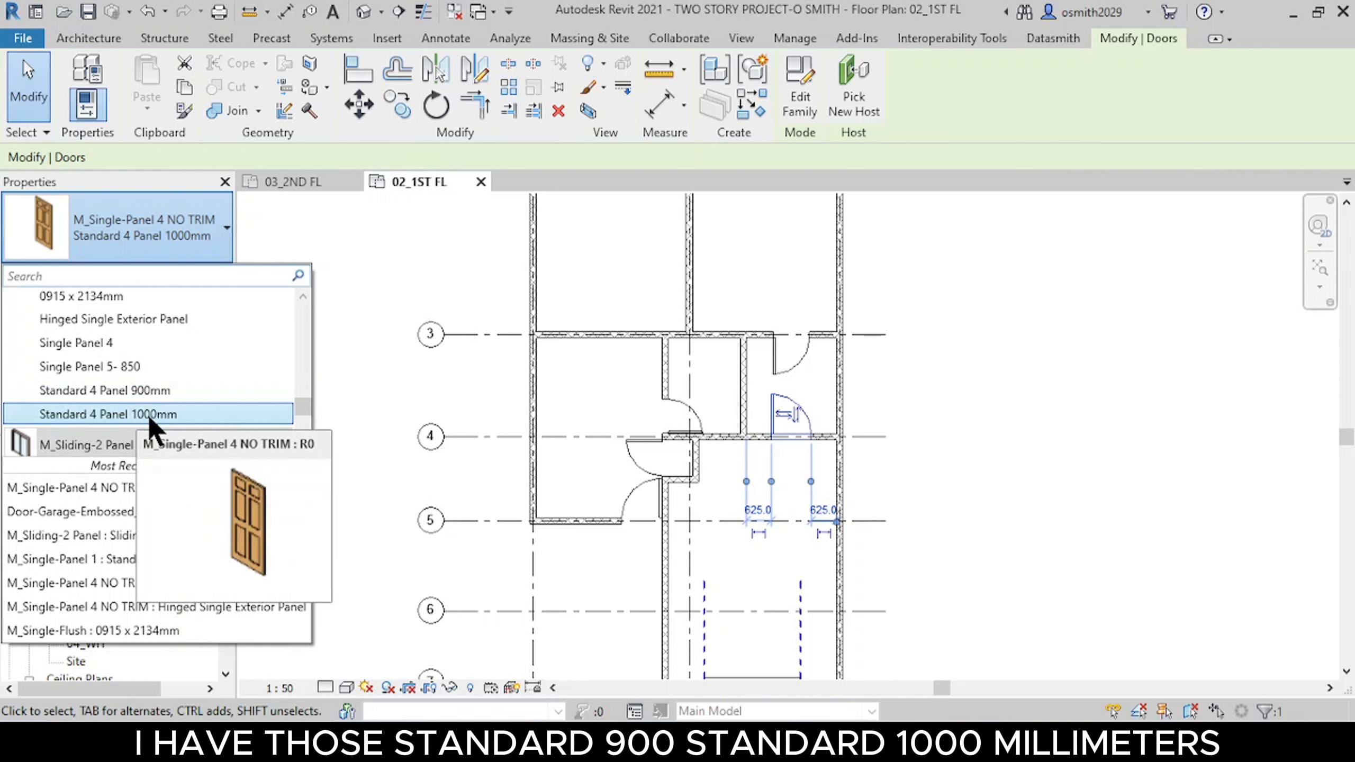
left_click(175, 390)
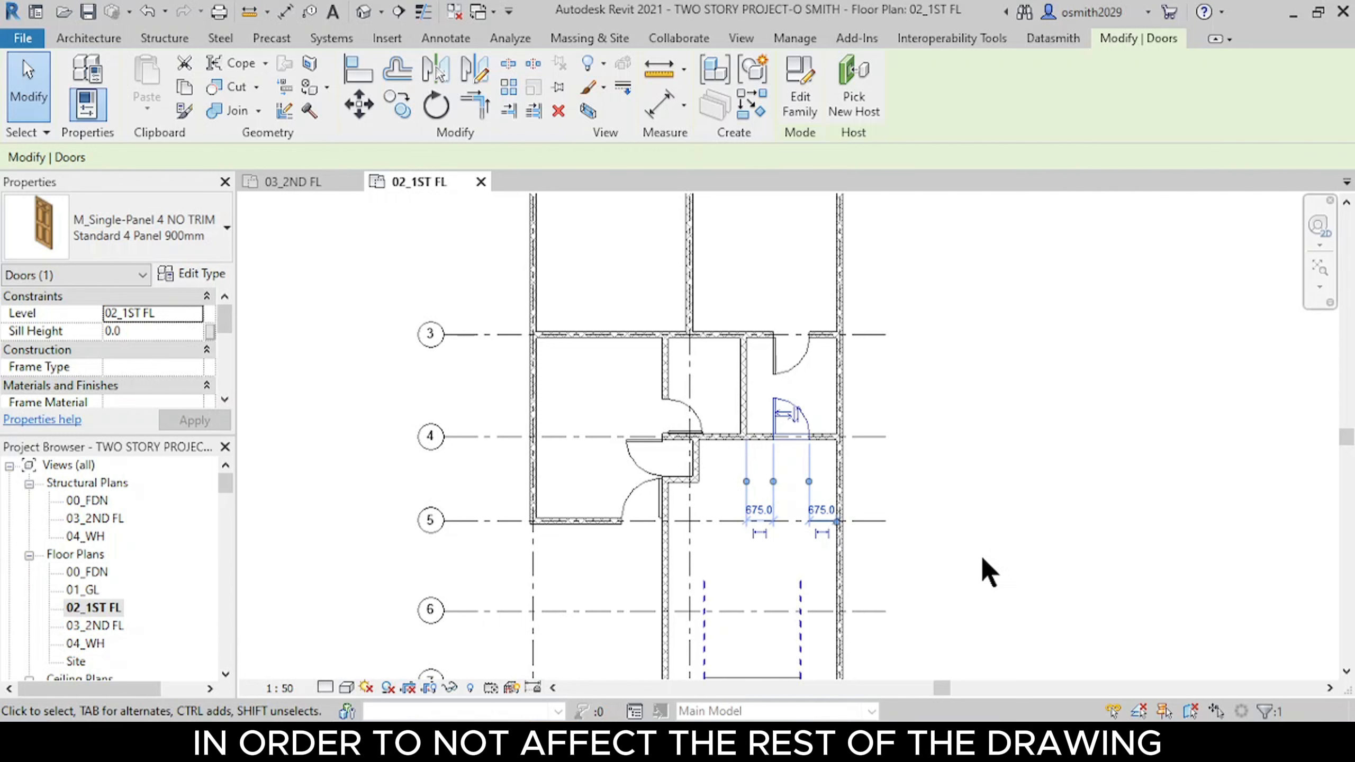
left_click(1037, 411)
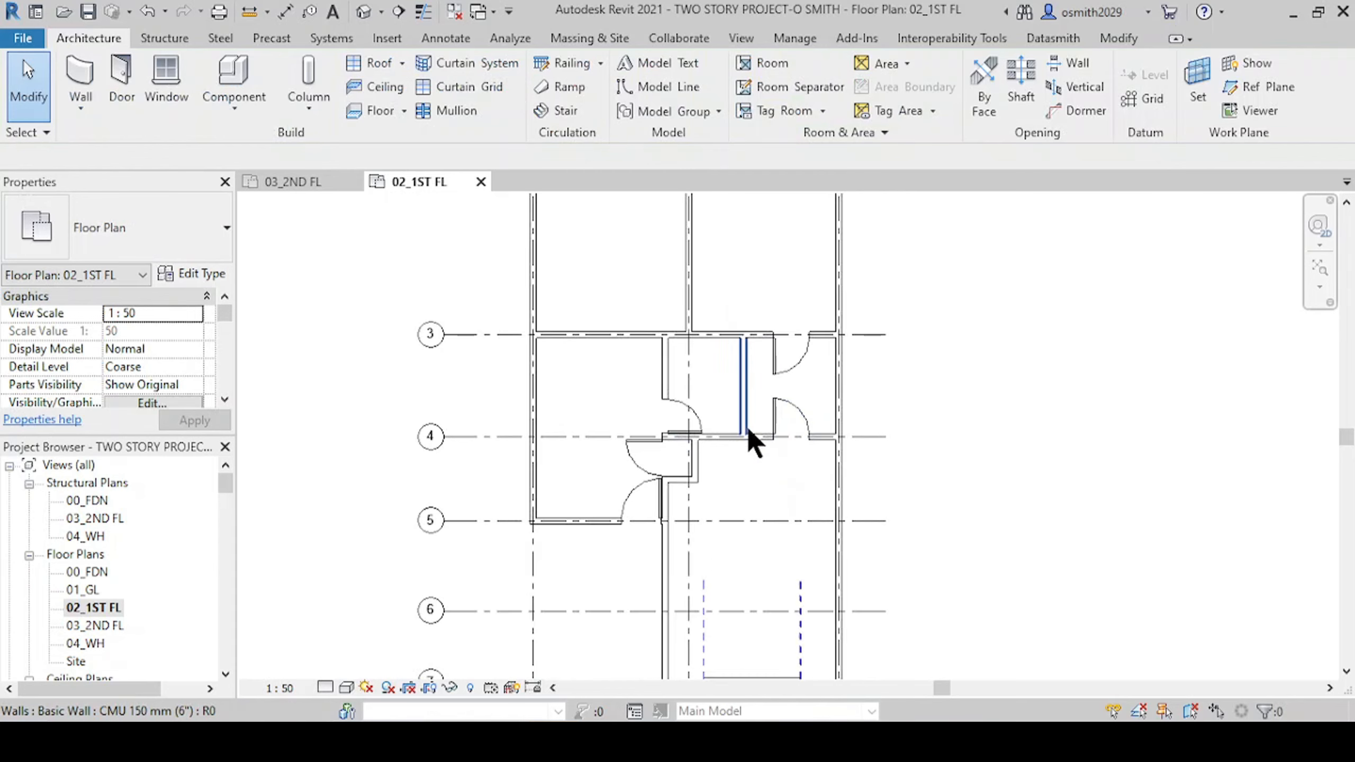
scroll(747, 443, "down", 5)
scroll(706, 507, "up", 3)
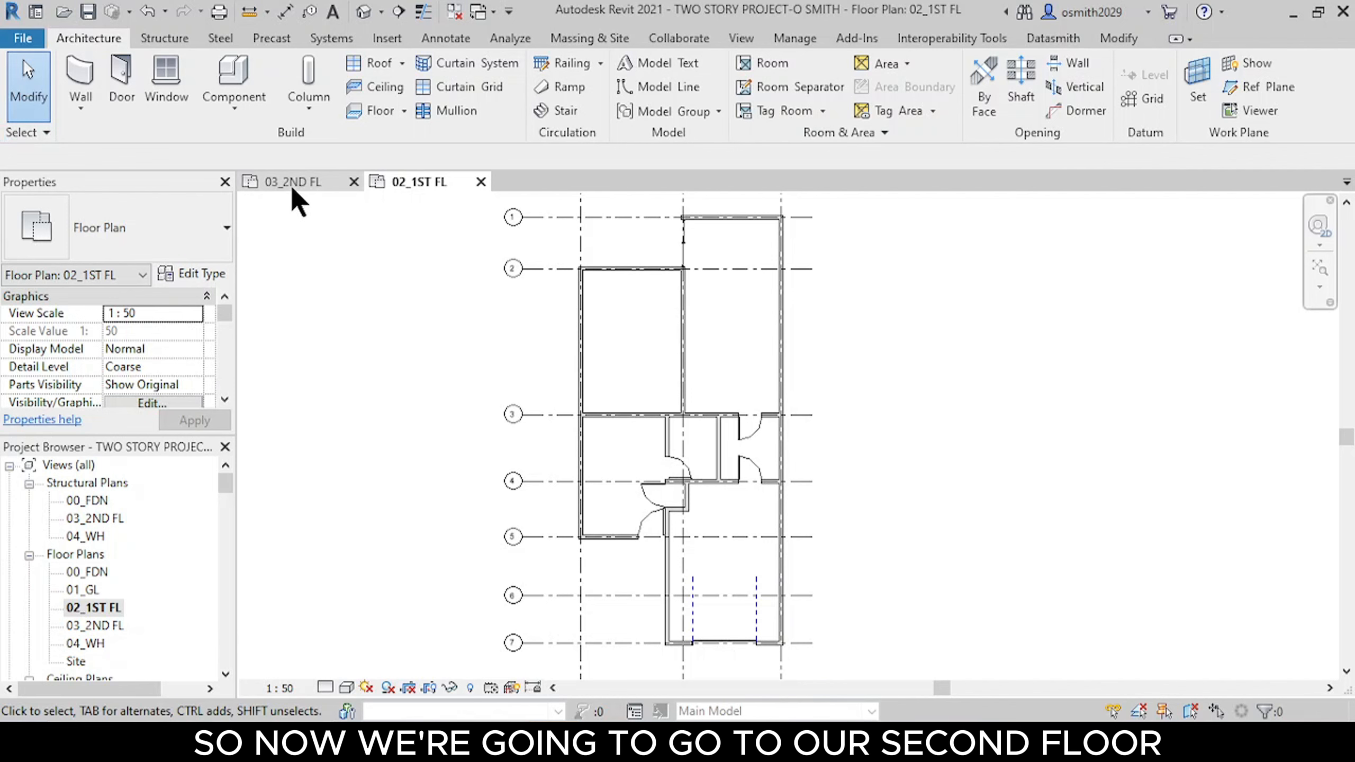
Step: Open the 03_2ND FL floor plan and examine its bedroom, bathroom and closet walls for door locations
double_click(96, 628)
scroll(800, 443, "up", 4)
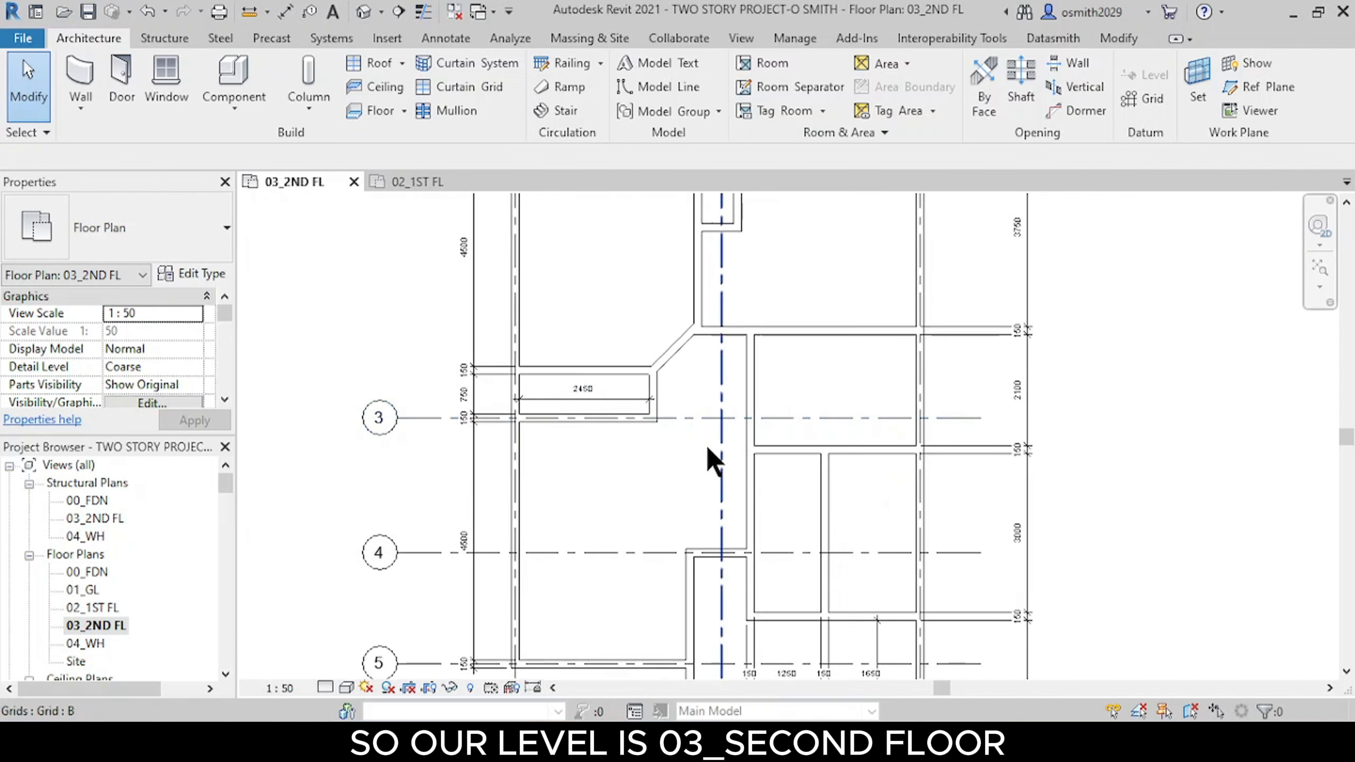
scroll(698, 467, "down", 3)
scroll(659, 454, "up", 3)
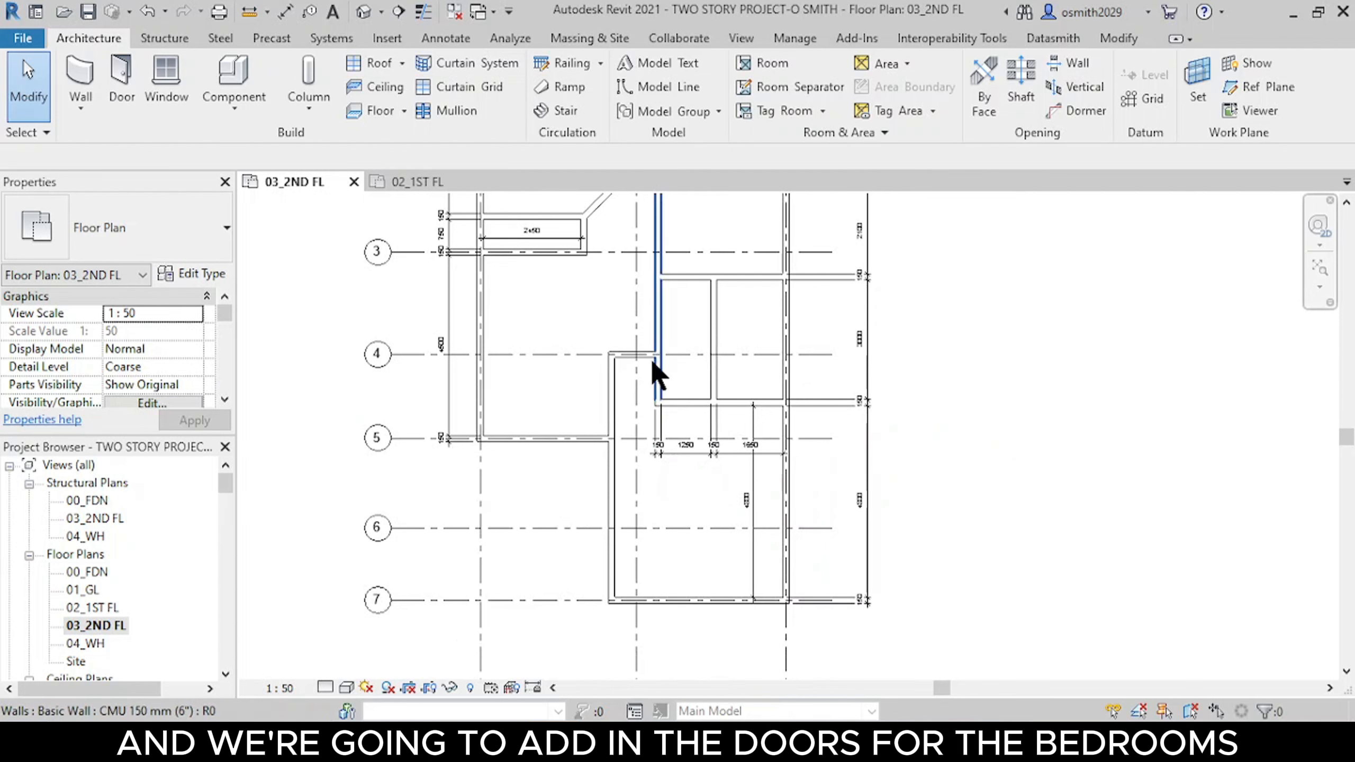
scroll(731, 422, "down", 4)
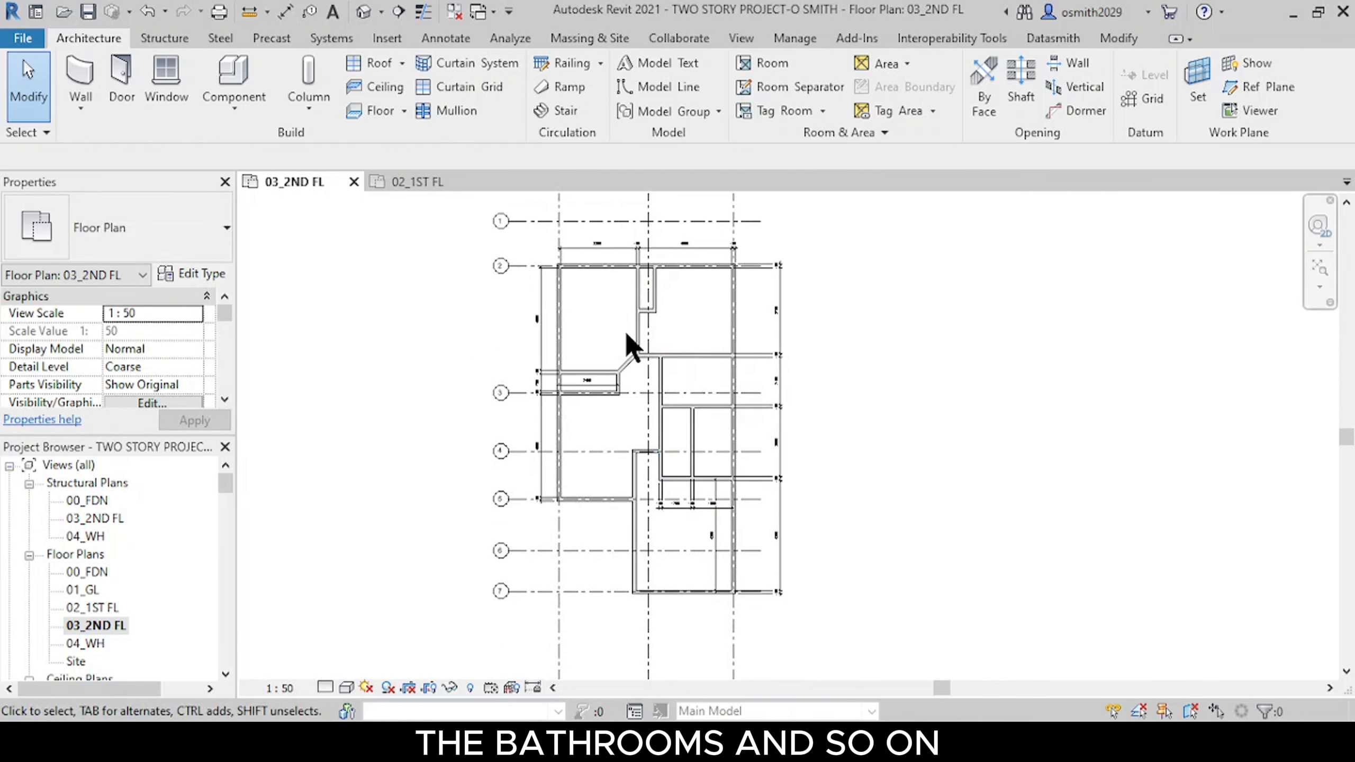
scroll(784, 350, "up", 2)
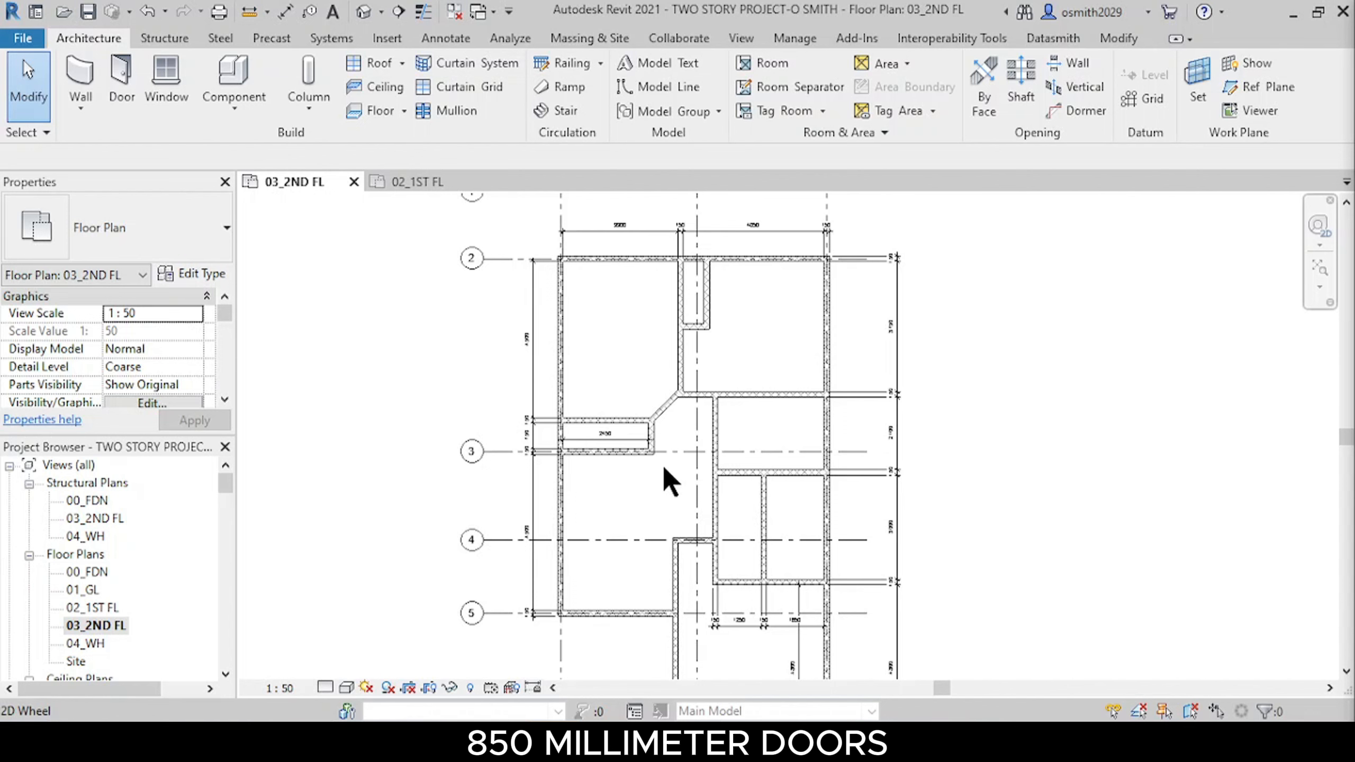
scroll(708, 517, "up", 2)
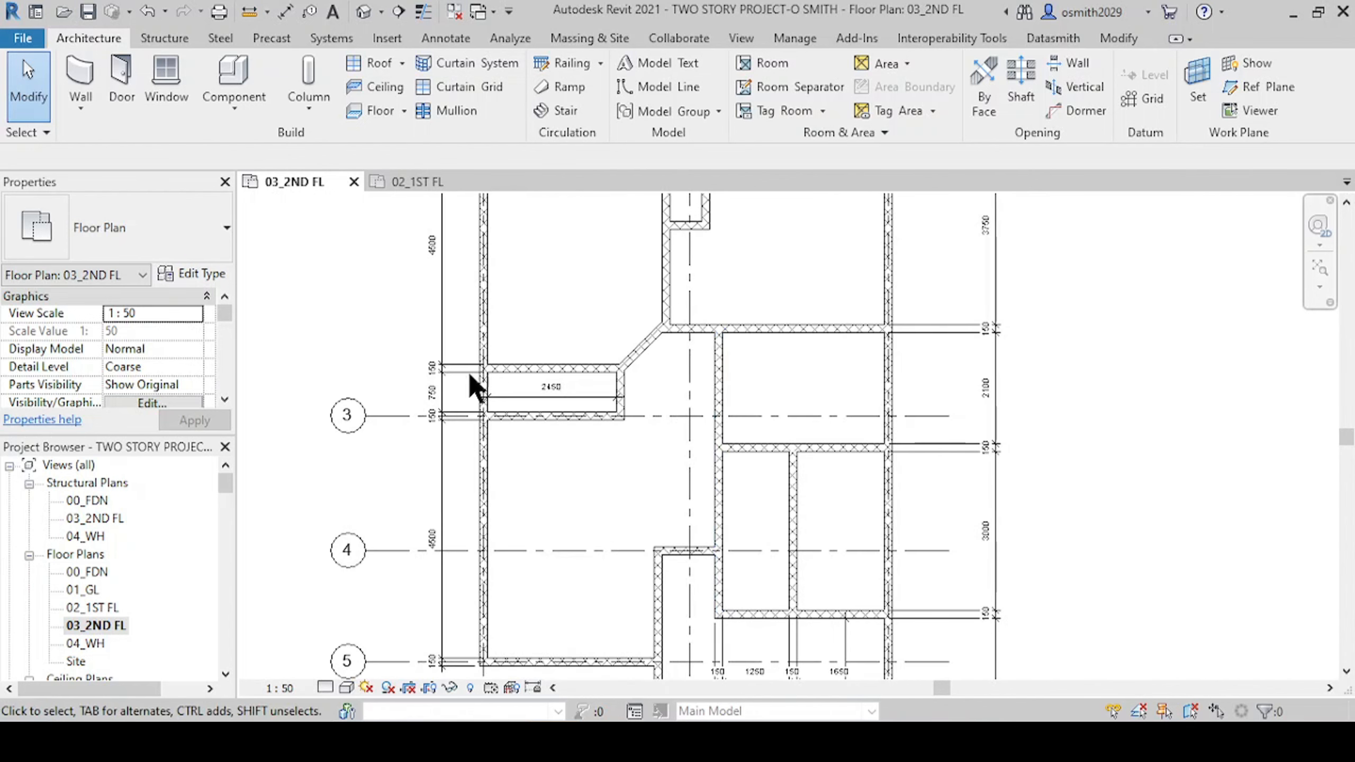
Step: Create doors similar to the first floor's Standard Panel 850mm door in the two bedroom entrance walls above grid 3 on 03_2ND FL, including the diagonal wall
left_click(414, 187)
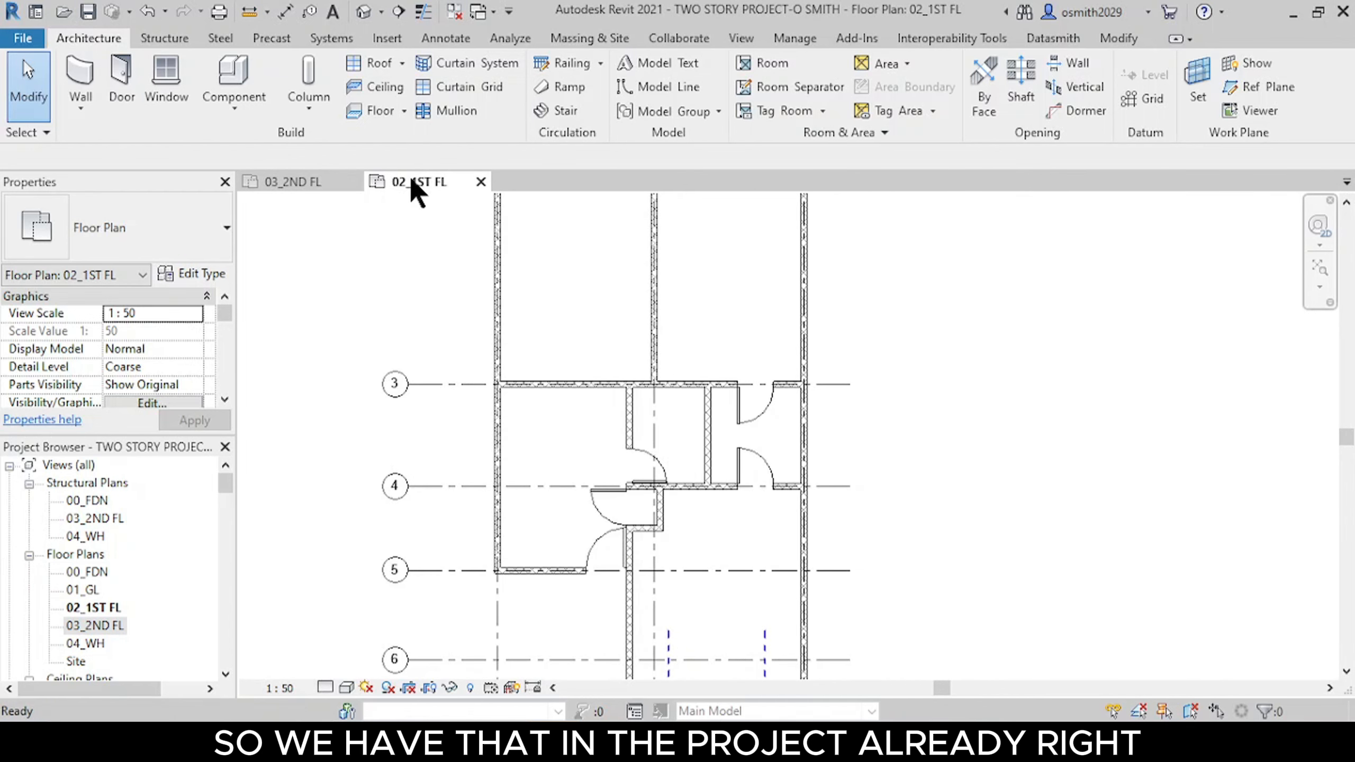
left_click(661, 469)
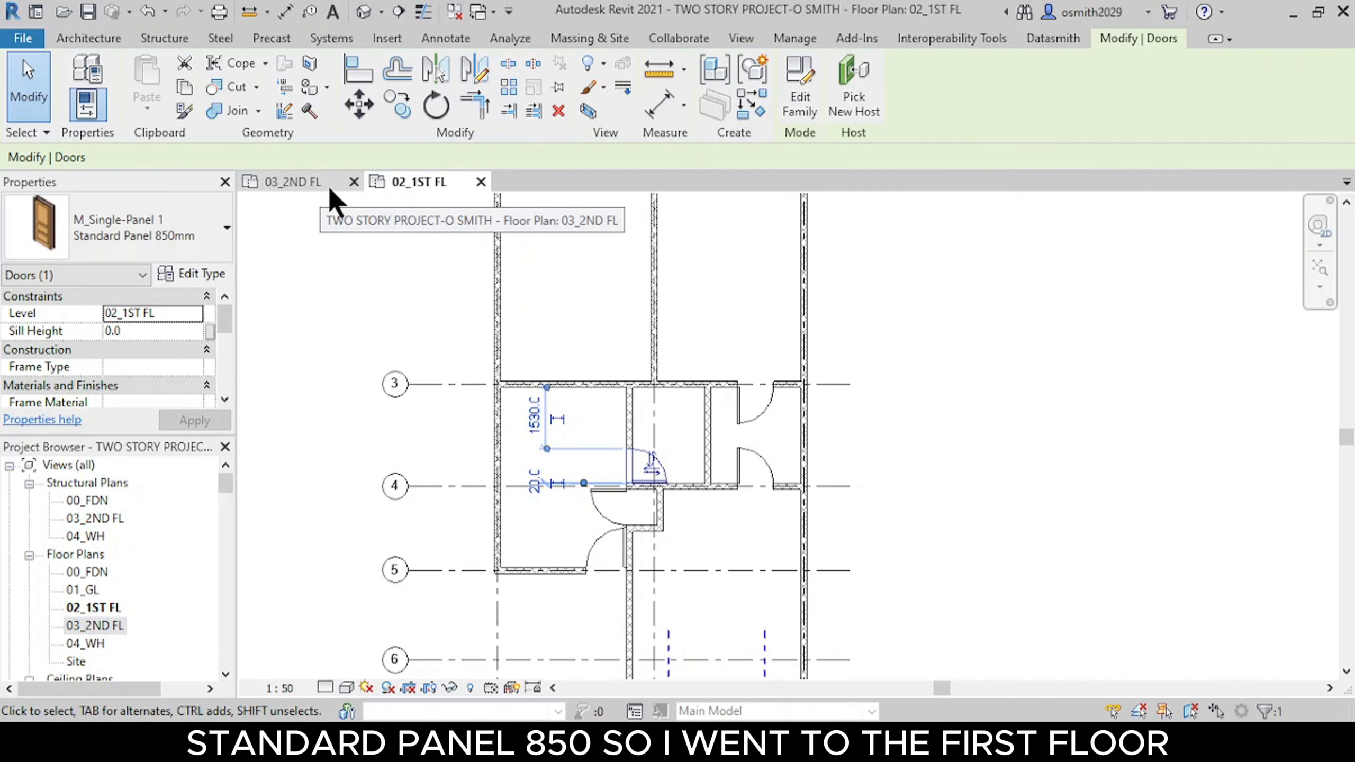
left_click(747, 107)
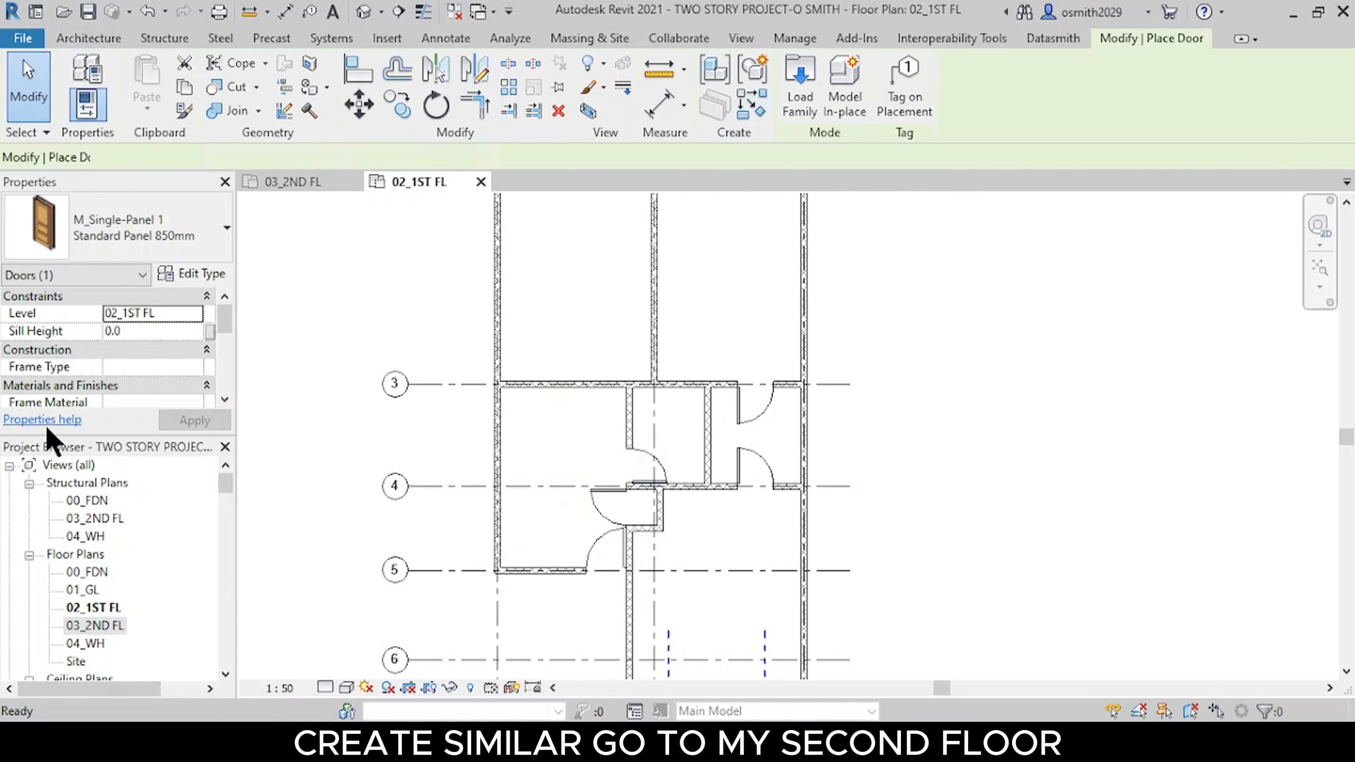
left_click(293, 185)
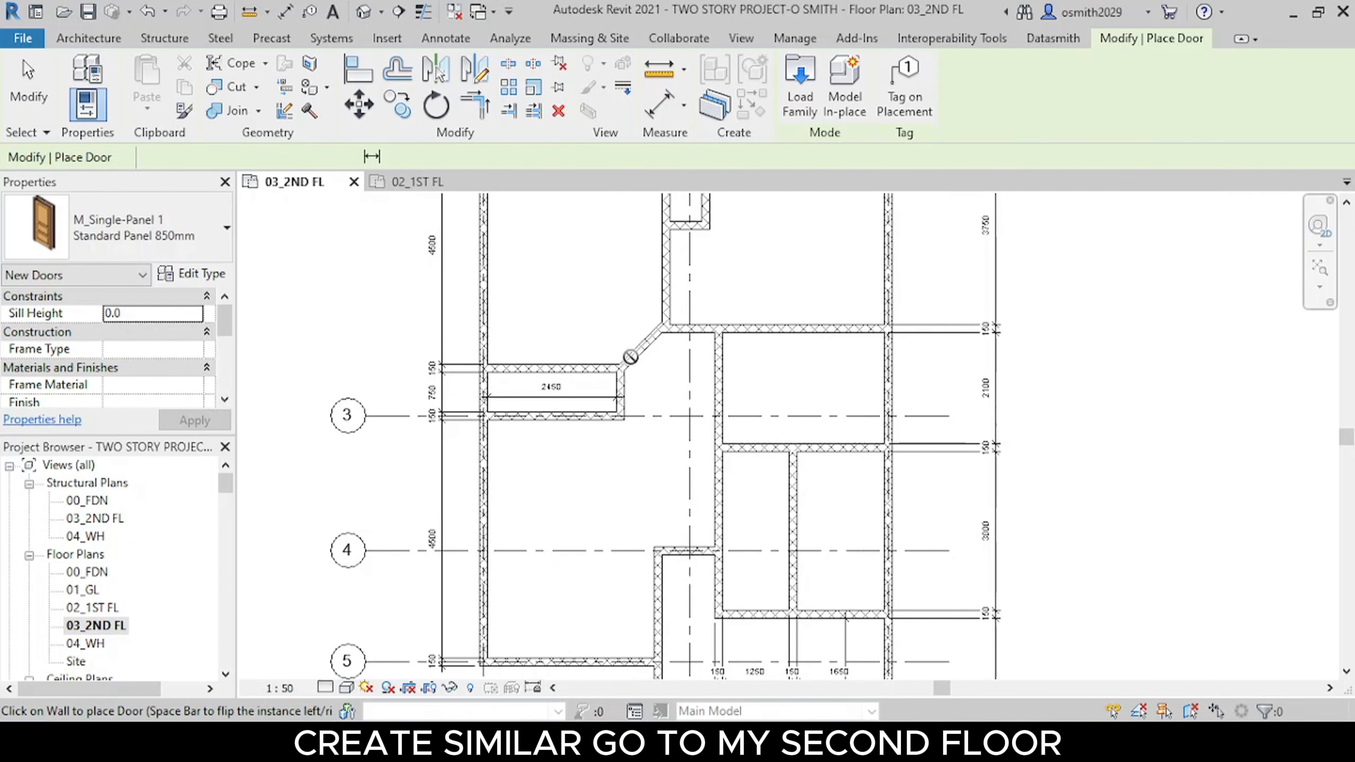
scroll(694, 326, "up", 3)
scroll(694, 325, "up", 2)
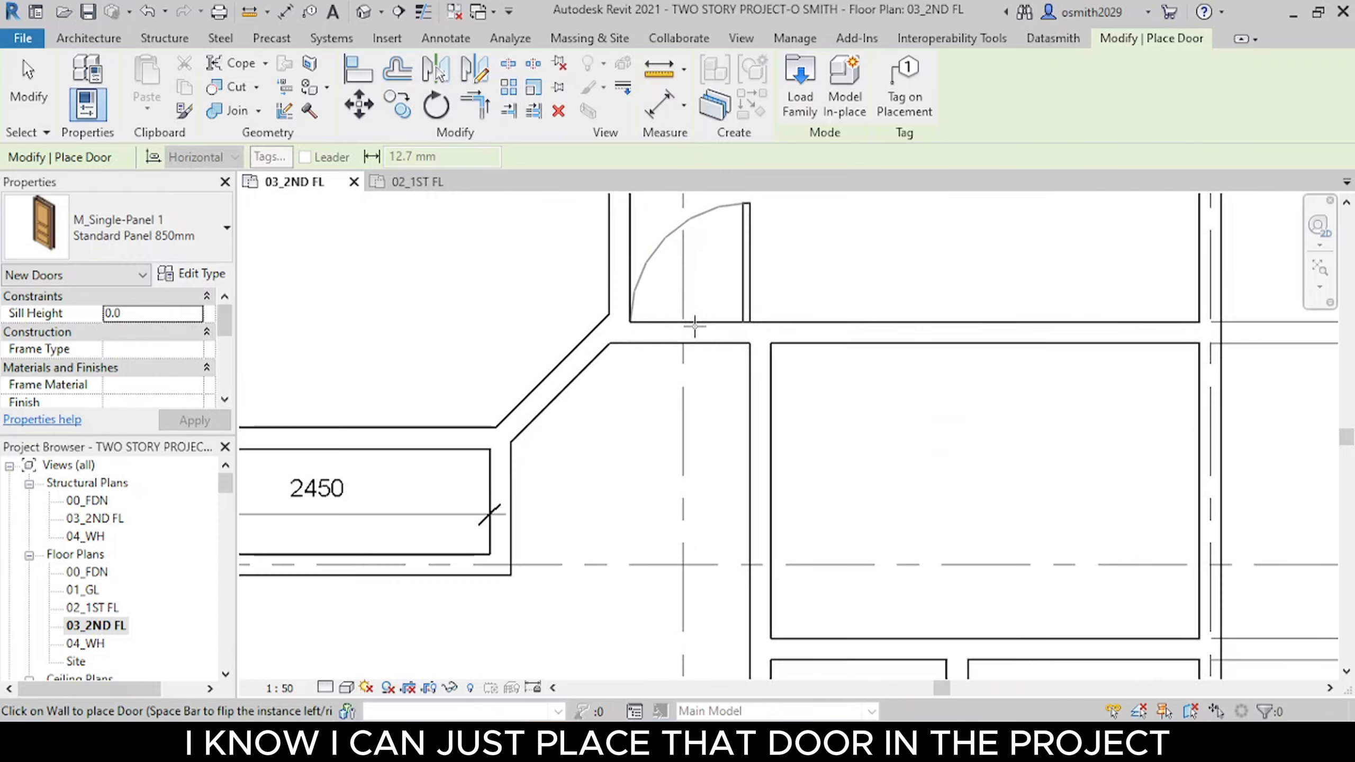
left_click(691, 328)
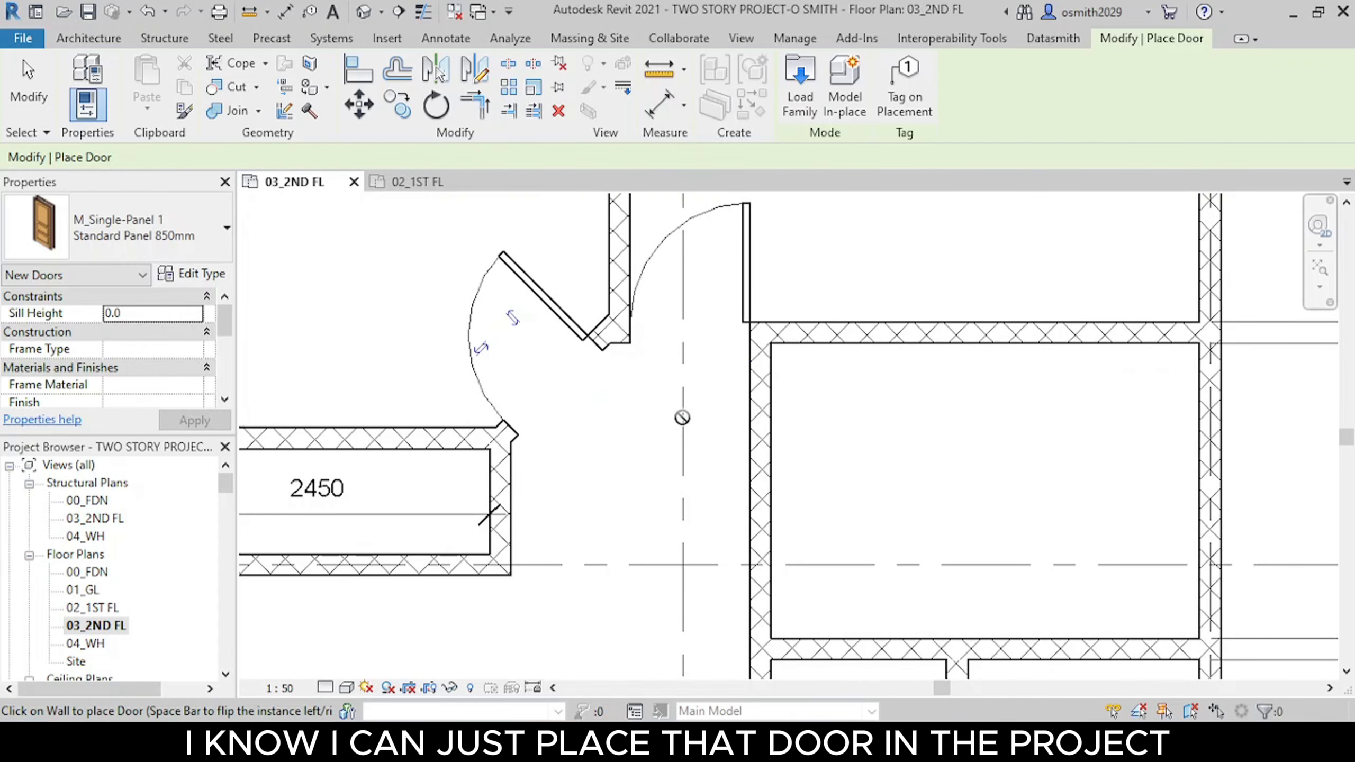
Step: Place Standard Panel 850mm doors in the short hallway wall on grid 4 and in the bathroom's hallway wall at grid 3
scroll(683, 415, "down", 4)
scroll(744, 510, "up", 6)
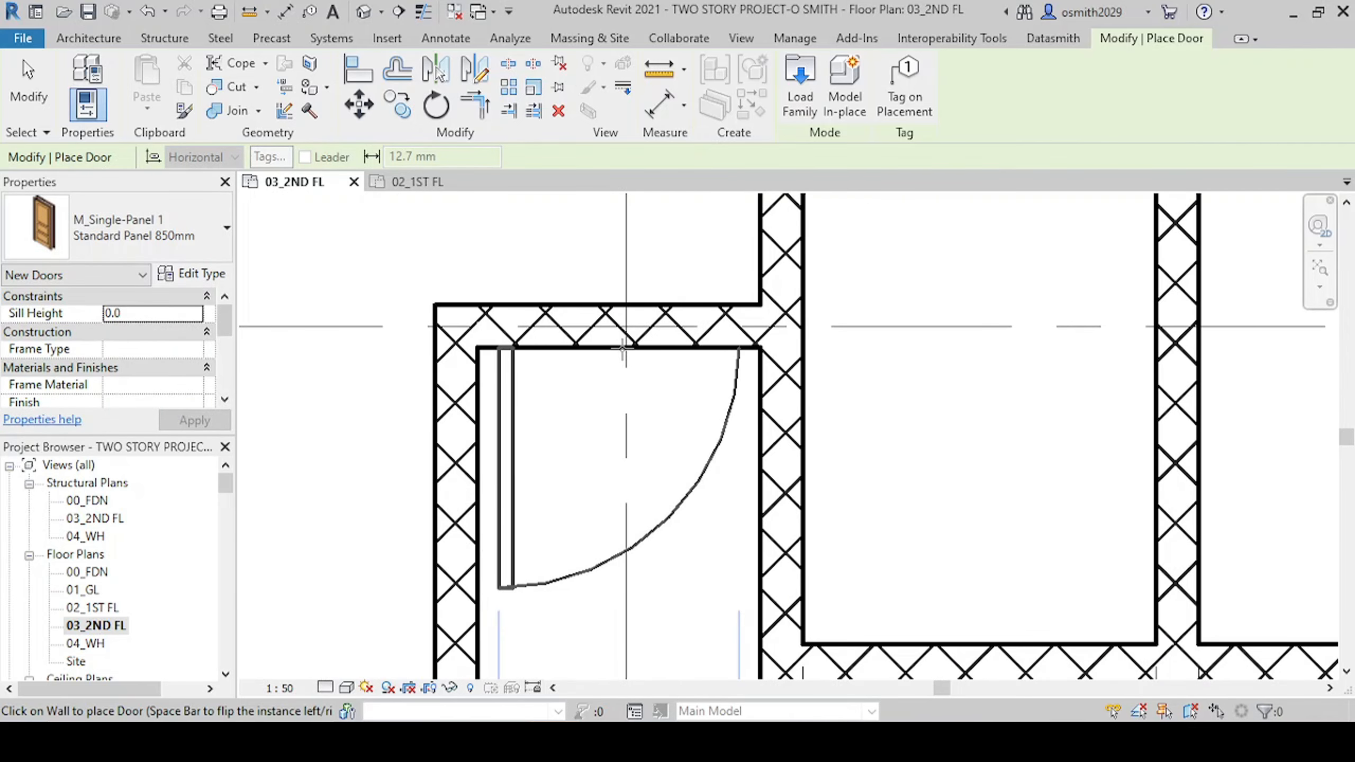
left_click(623, 348)
scroll(623, 349, "down", 5)
middle_click_drag(645, 435, 662, 623)
middle_click_drag(713, 292, 708, 504)
scroll(705, 437, "up", 2)
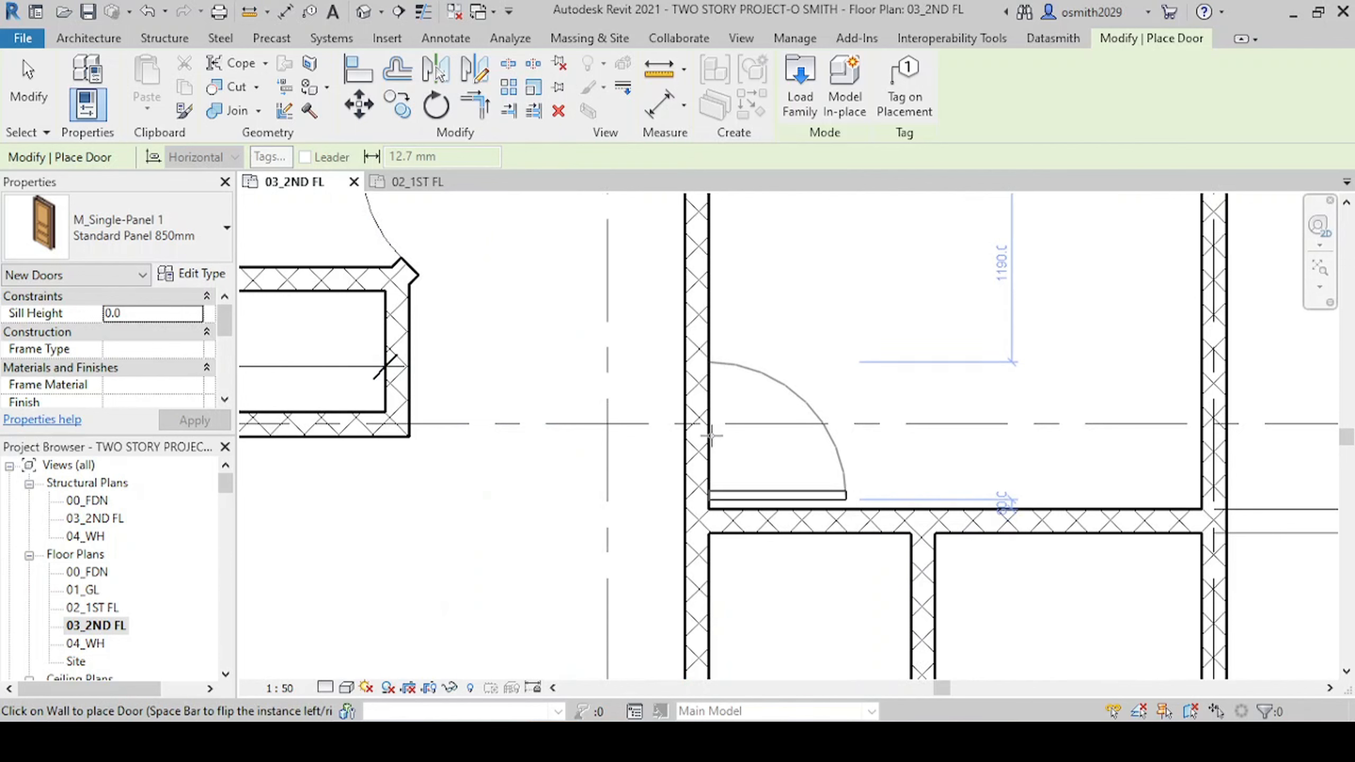
left_click(712, 439)
Step: Place a Standard Panel 850mm door in the master bathroom's lower wall, 800 mm from the closet partition and swinging into the bathroom
scroll(804, 403, "down", 7)
middle_click_drag(803, 403, 697, 516)
scroll(723, 287, "up", 3)
scroll(699, 529, "up", 3)
scroll(727, 448, "up", 2)
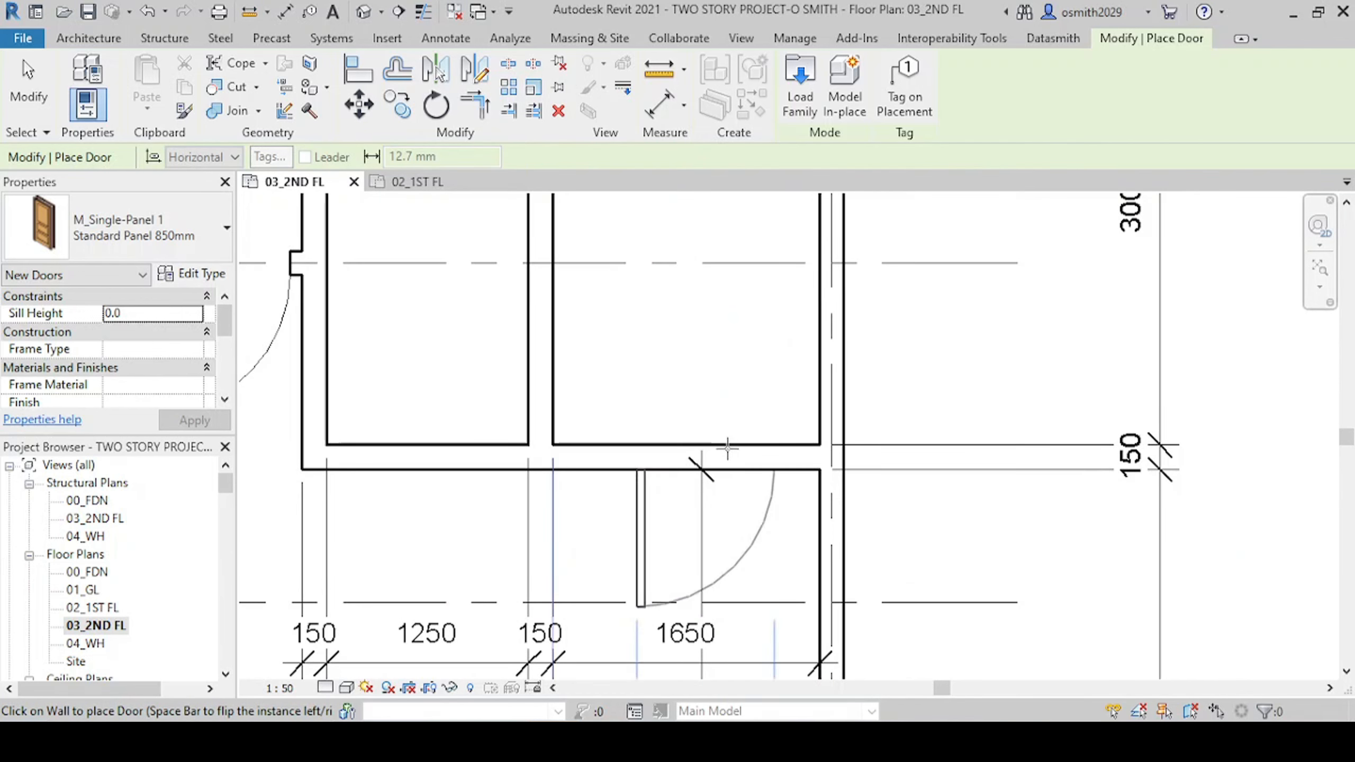
left_click(750, 443)
Step: Place a Pocket Door 900mm in the master walk-in closet's hallway wall, just below grid 4
scroll(709, 406, "down", 5)
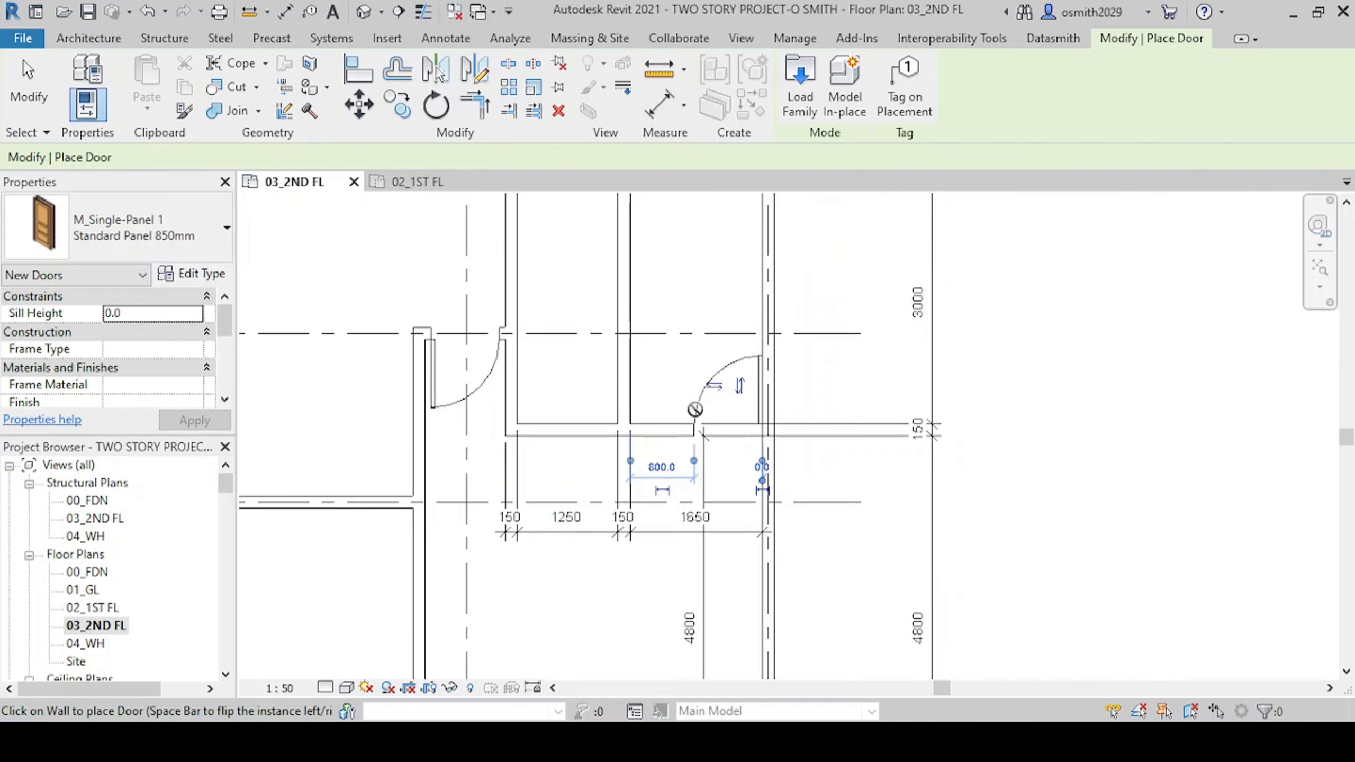
middle_click_drag(693, 407, 787, 550)
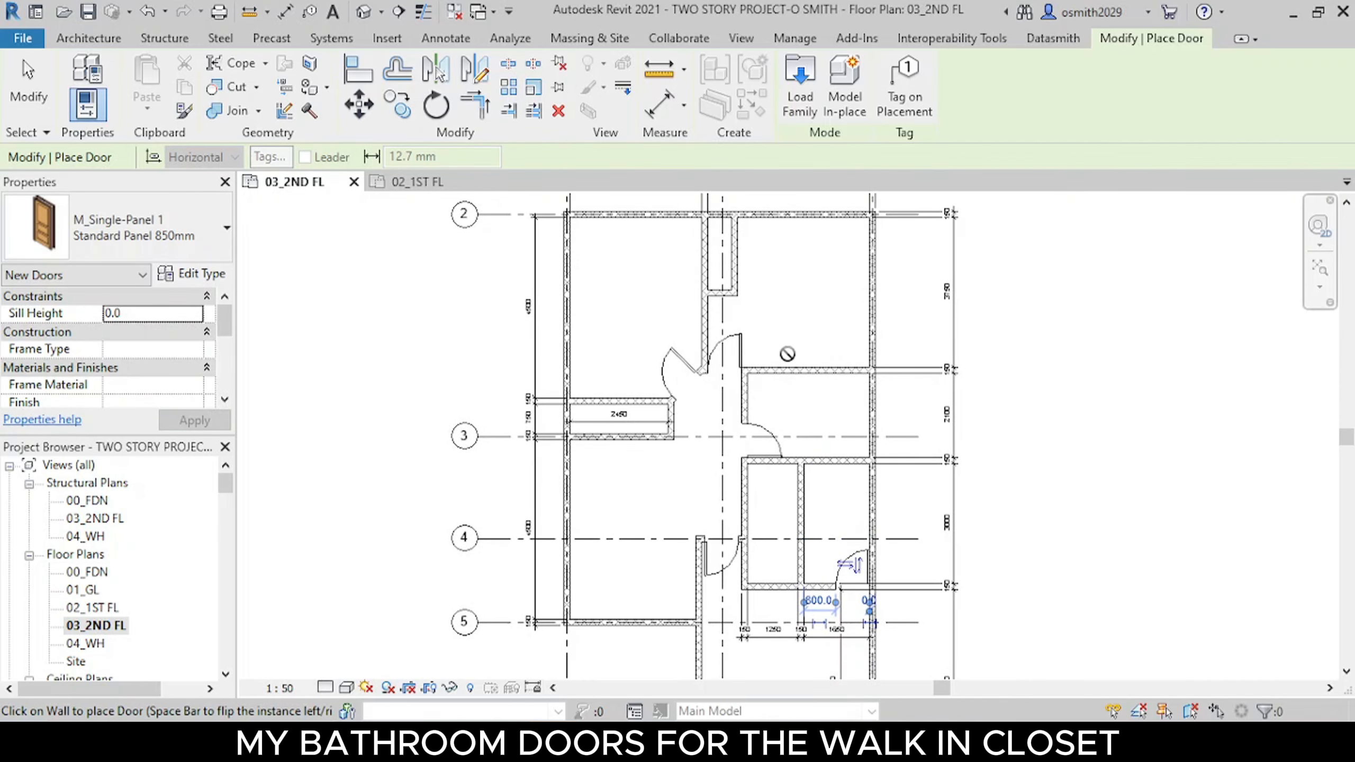
scroll(757, 549, "up", 3)
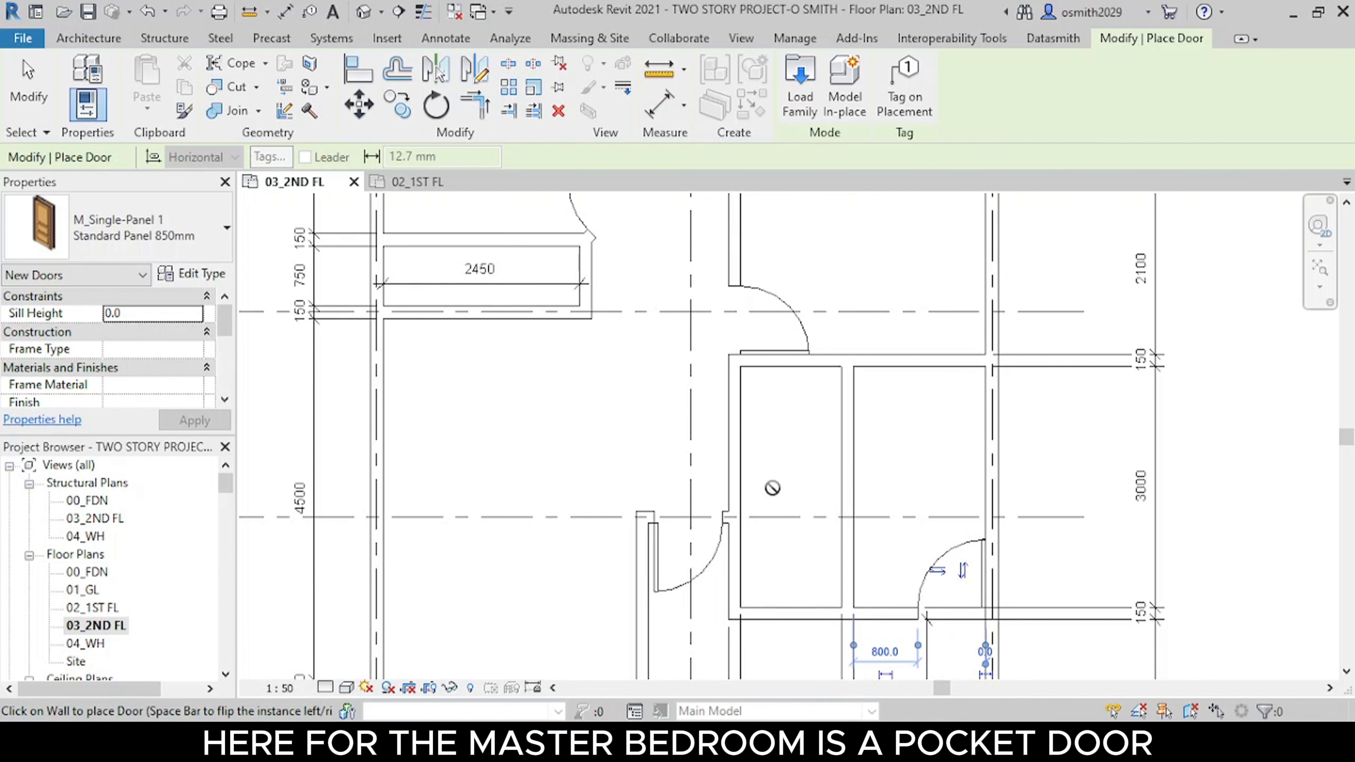
left_click(172, 242)
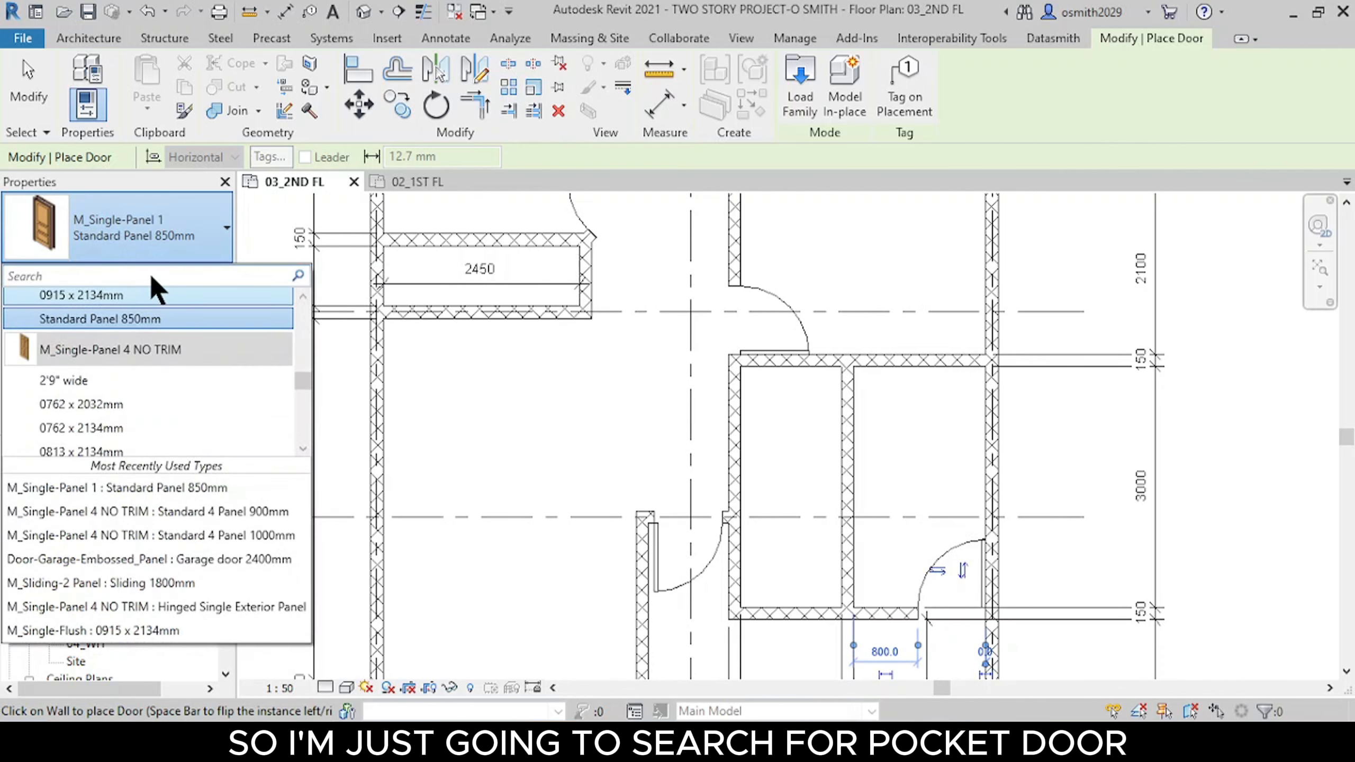
type("pocket")
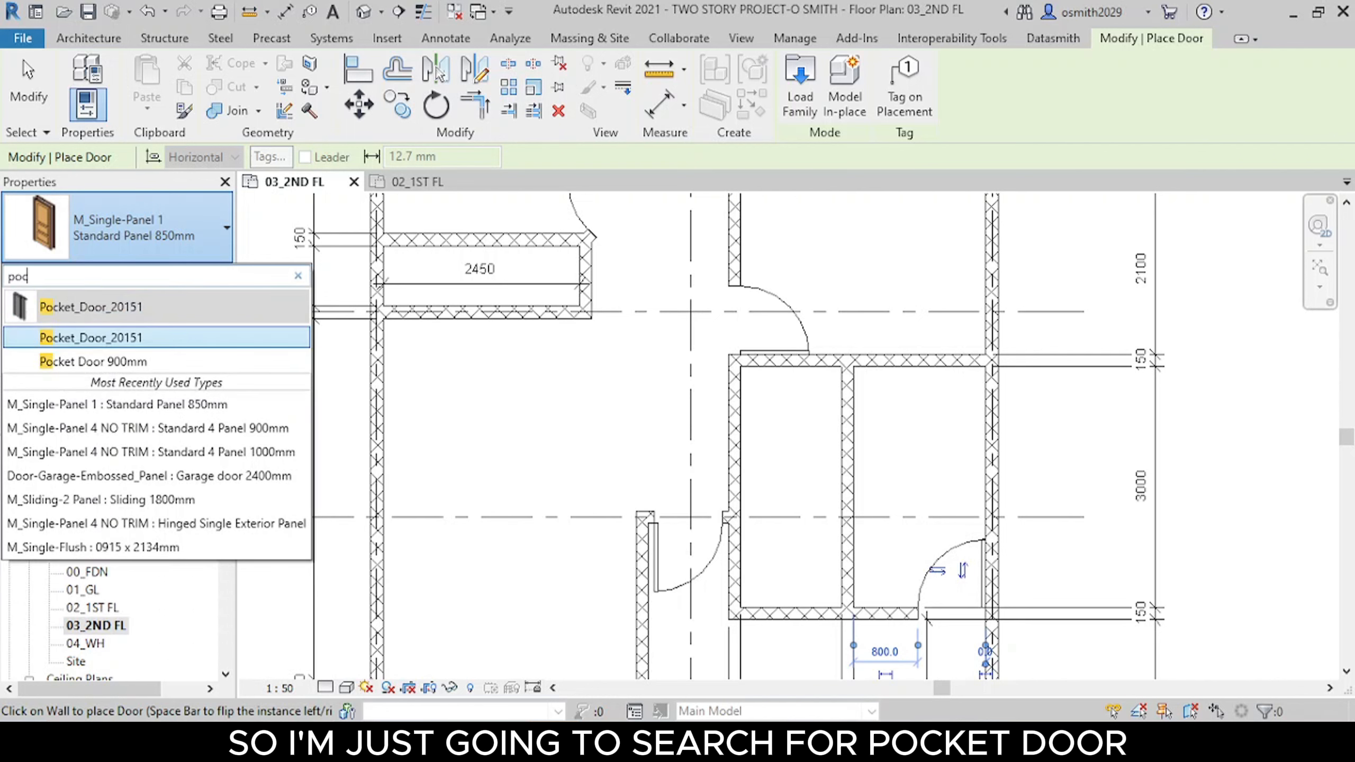
left_click(157, 362)
scroll(720, 560, "up", 2)
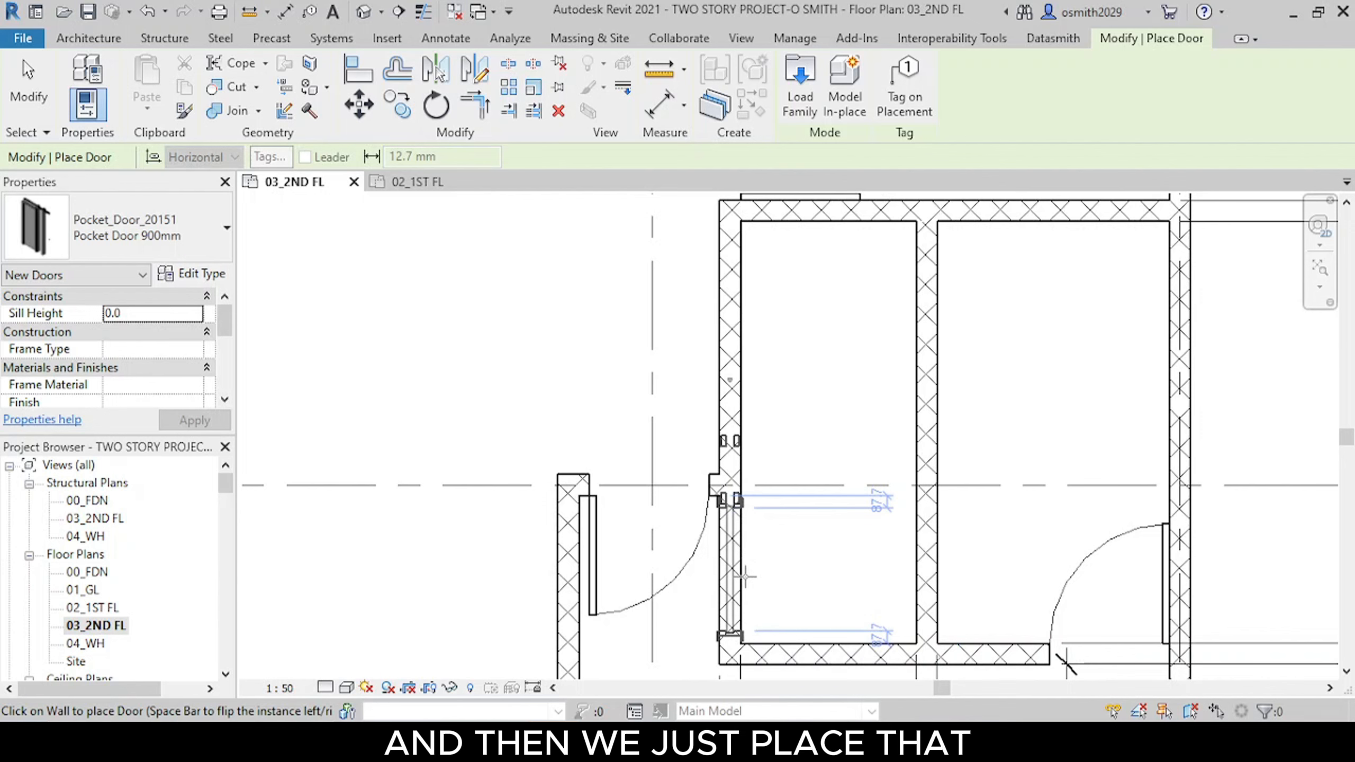
scroll(746, 576, "up", 1)
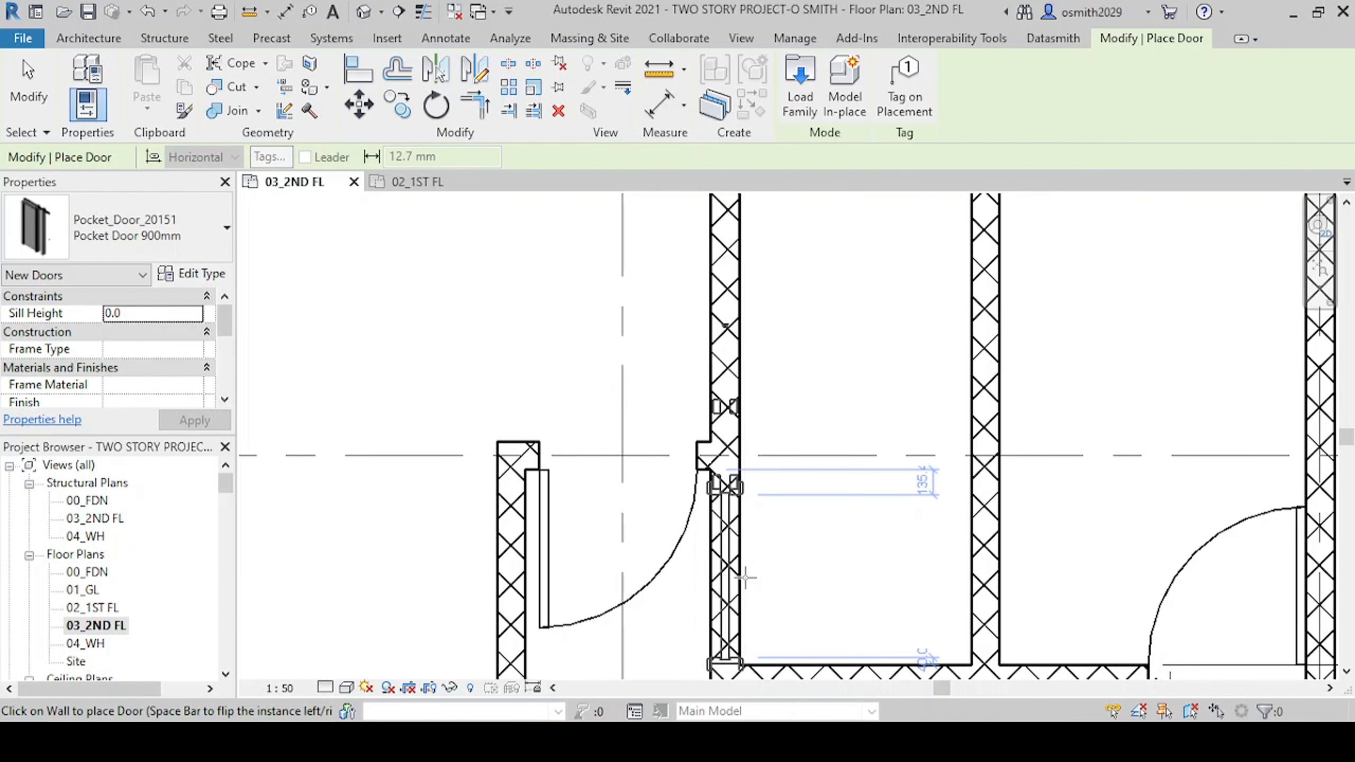
scroll(745, 571, "up", 2)
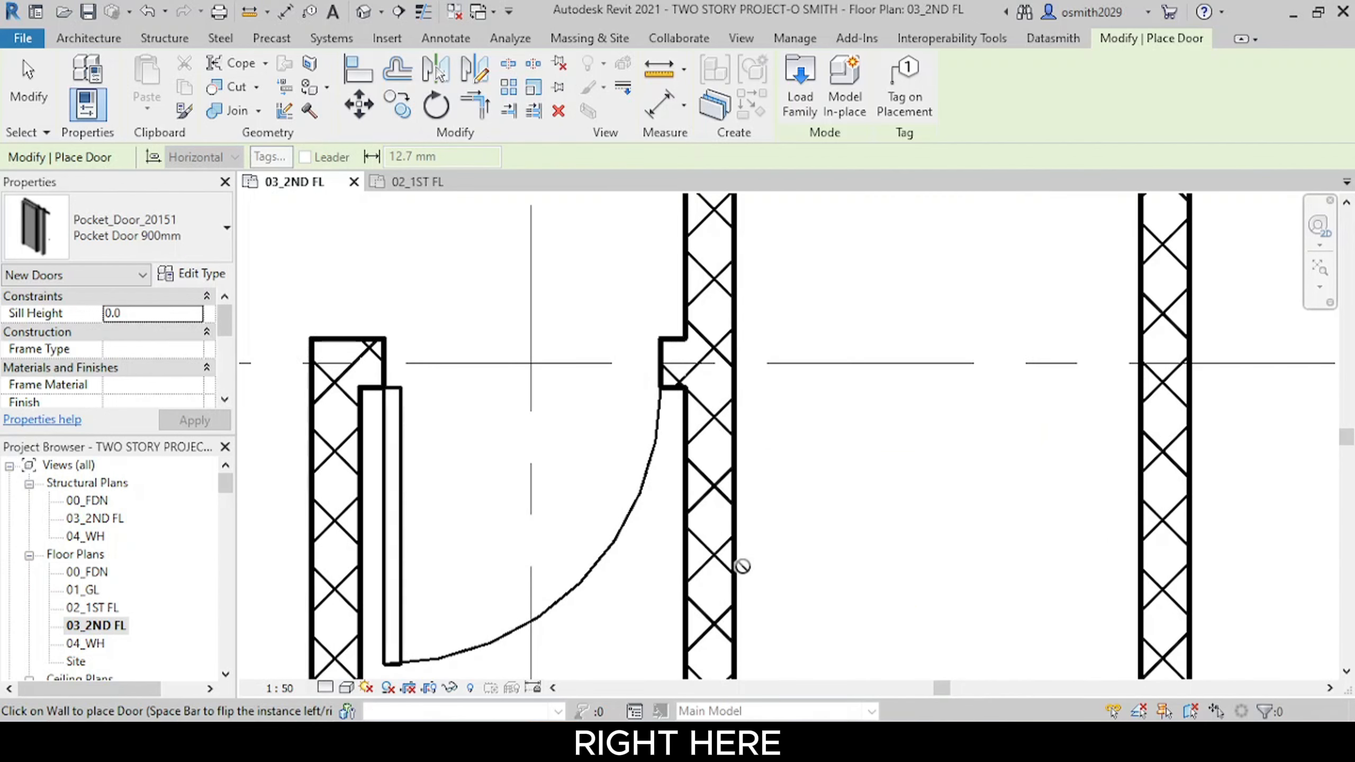
left_click(739, 569)
Step: Place a Bifold Double Louvres 1200mm door centred in the narrow closet's wall below grid 2, 300 mm from each end
scroll(851, 474, "down", 5)
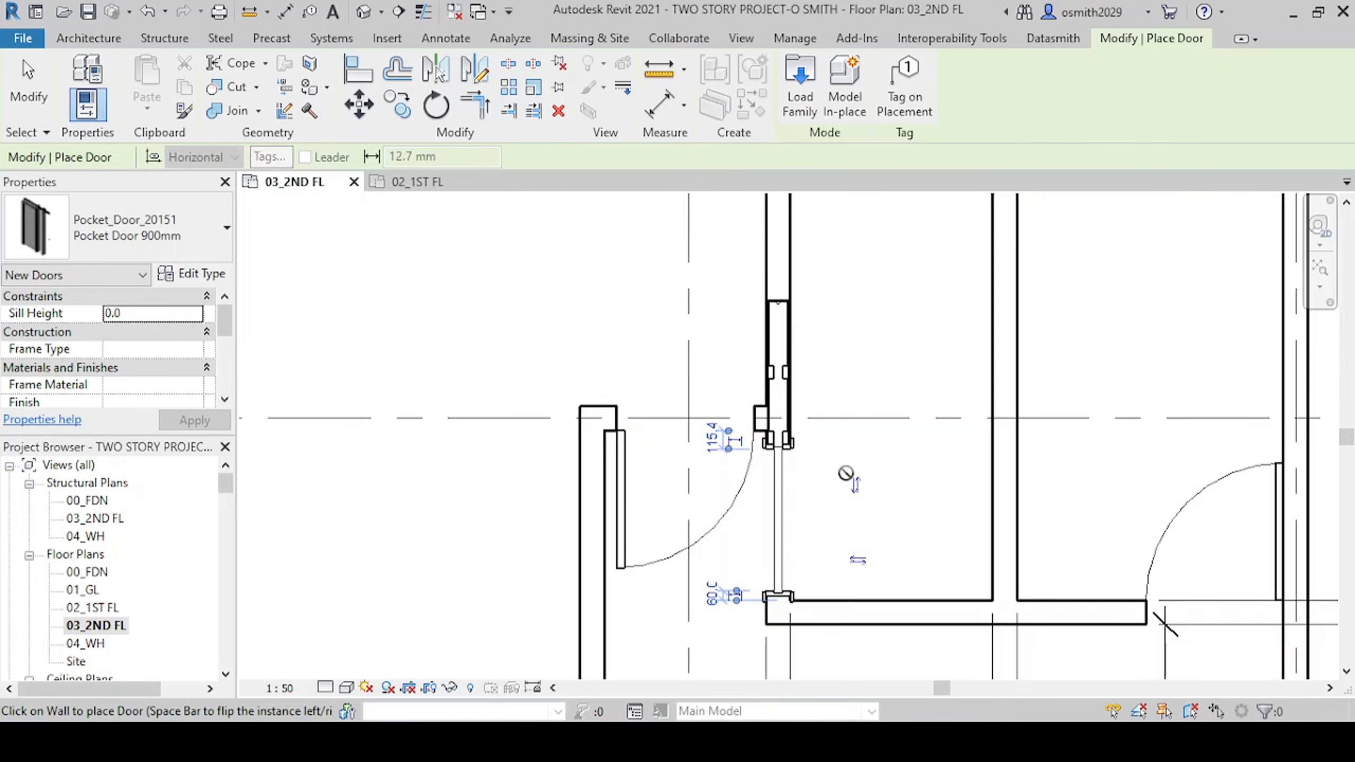
scroll(778, 515, "down", 1)
middle_click_drag(811, 434, 804, 614)
scroll(801, 484, "down", 4)
scroll(773, 324, "up", 3)
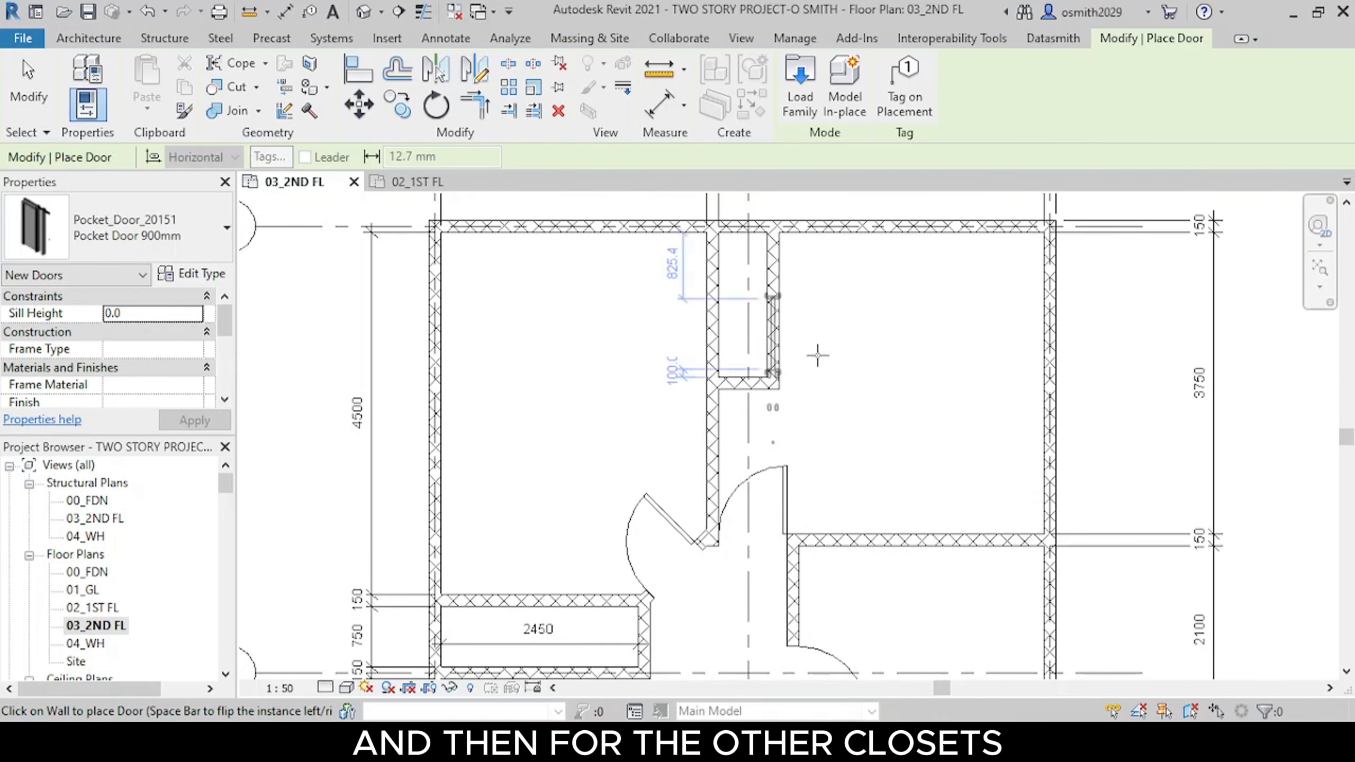
left_click(157, 255)
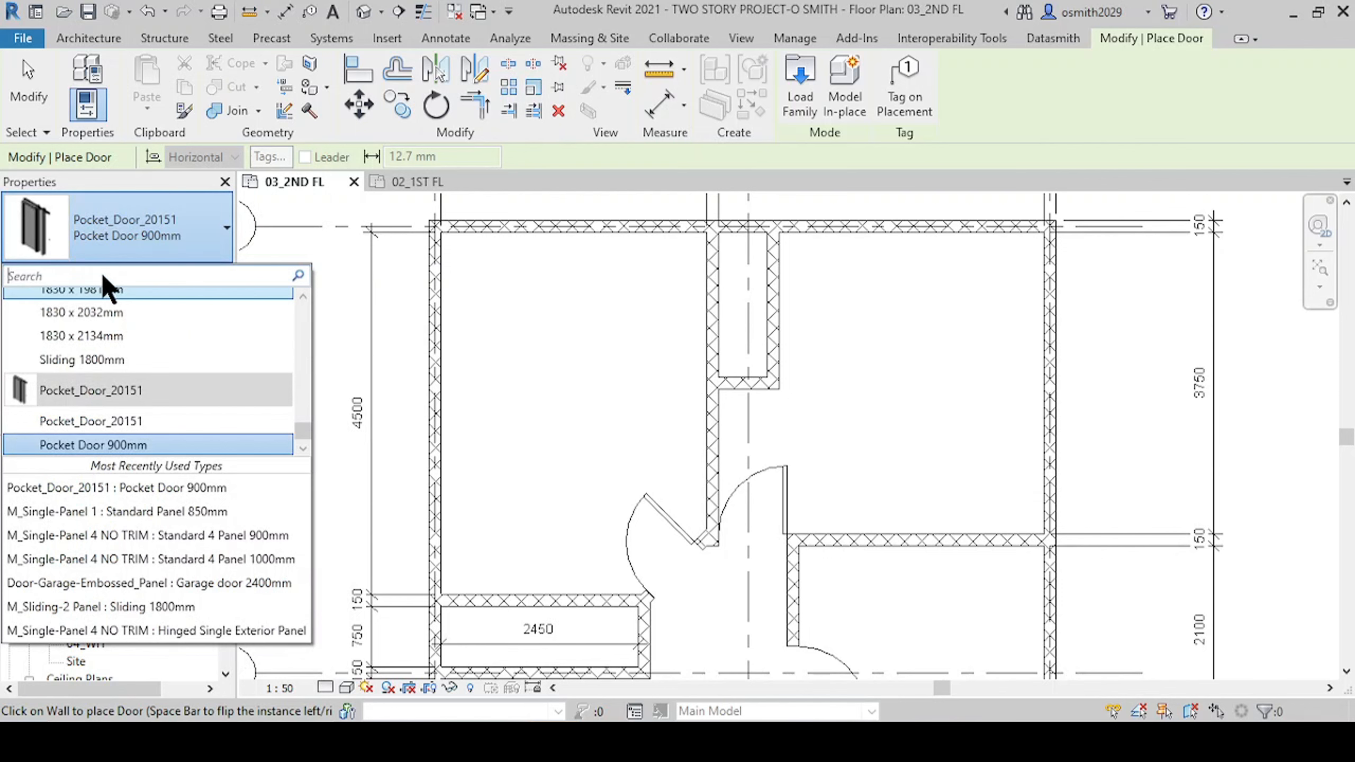
type("bi")
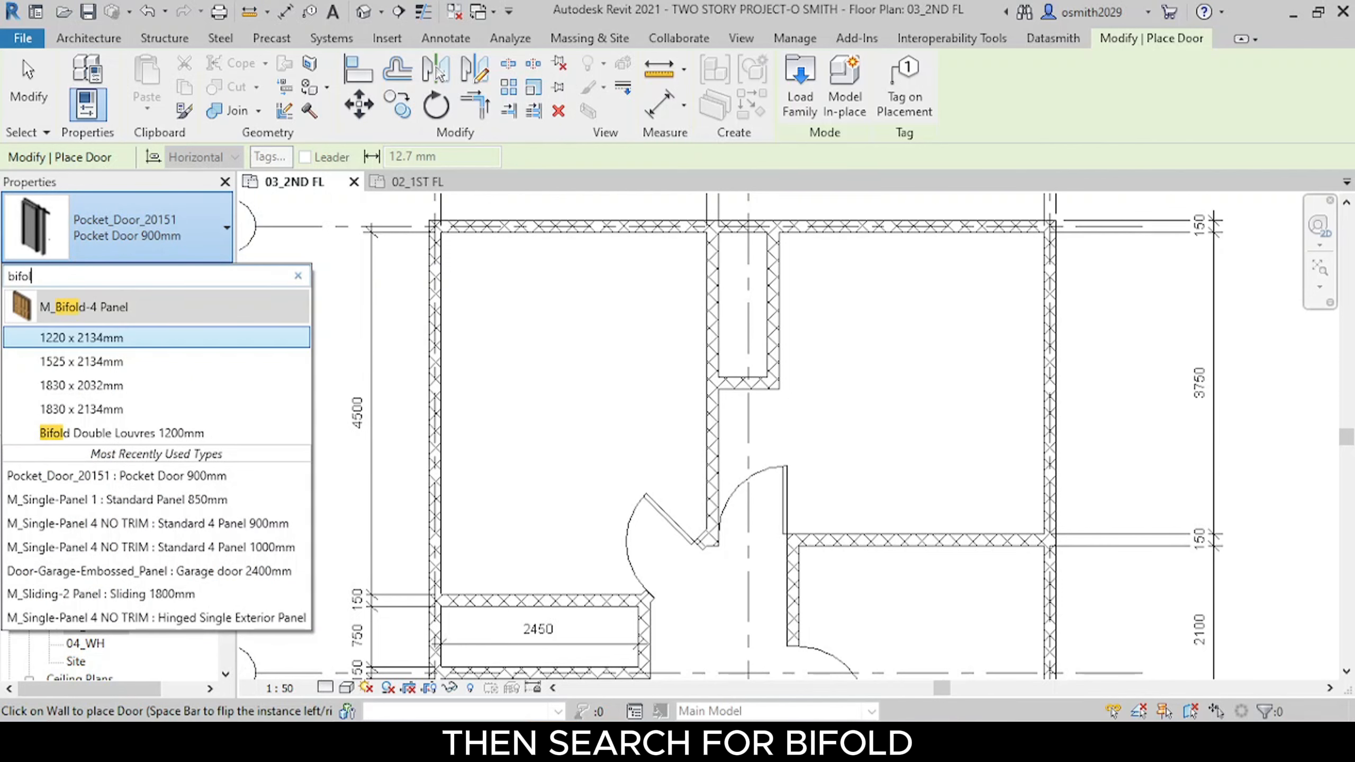
type("fol")
left_click(176, 436)
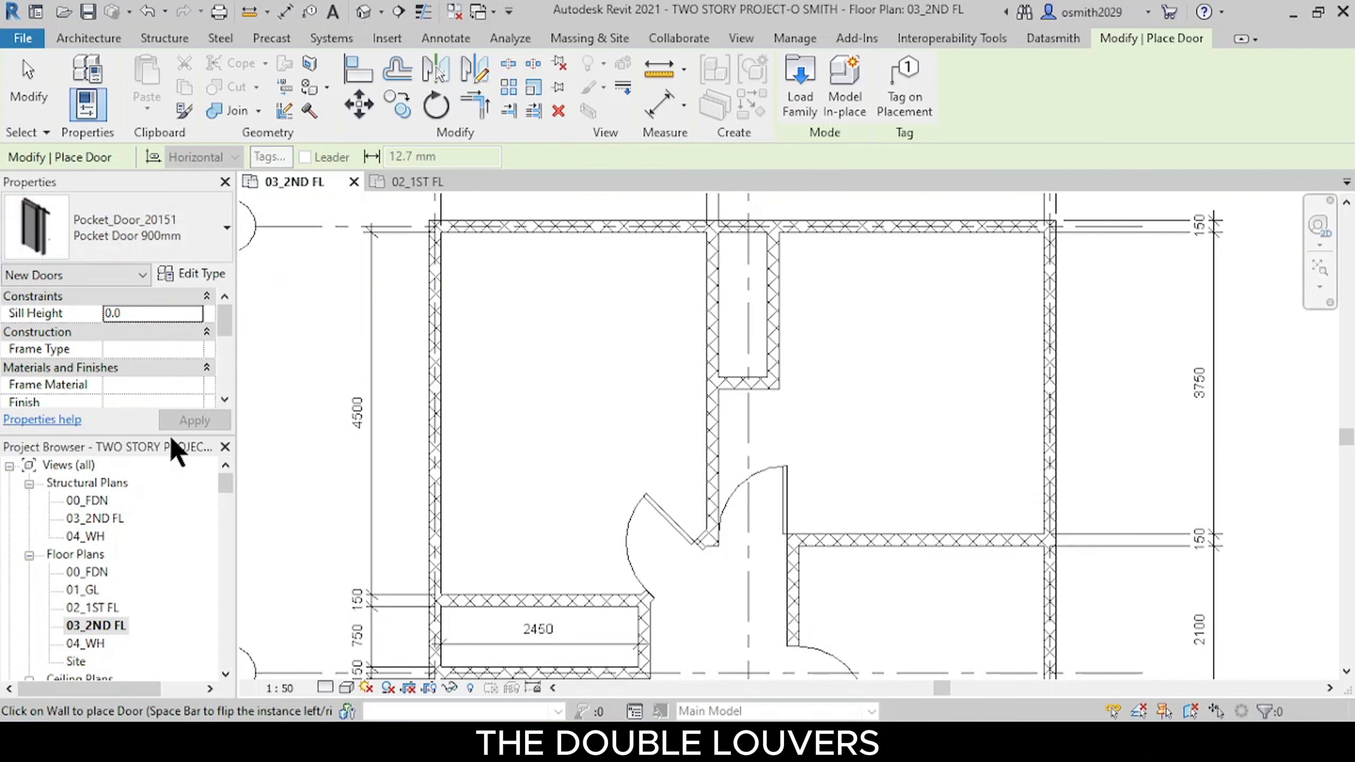
scroll(778, 323, "up", 4)
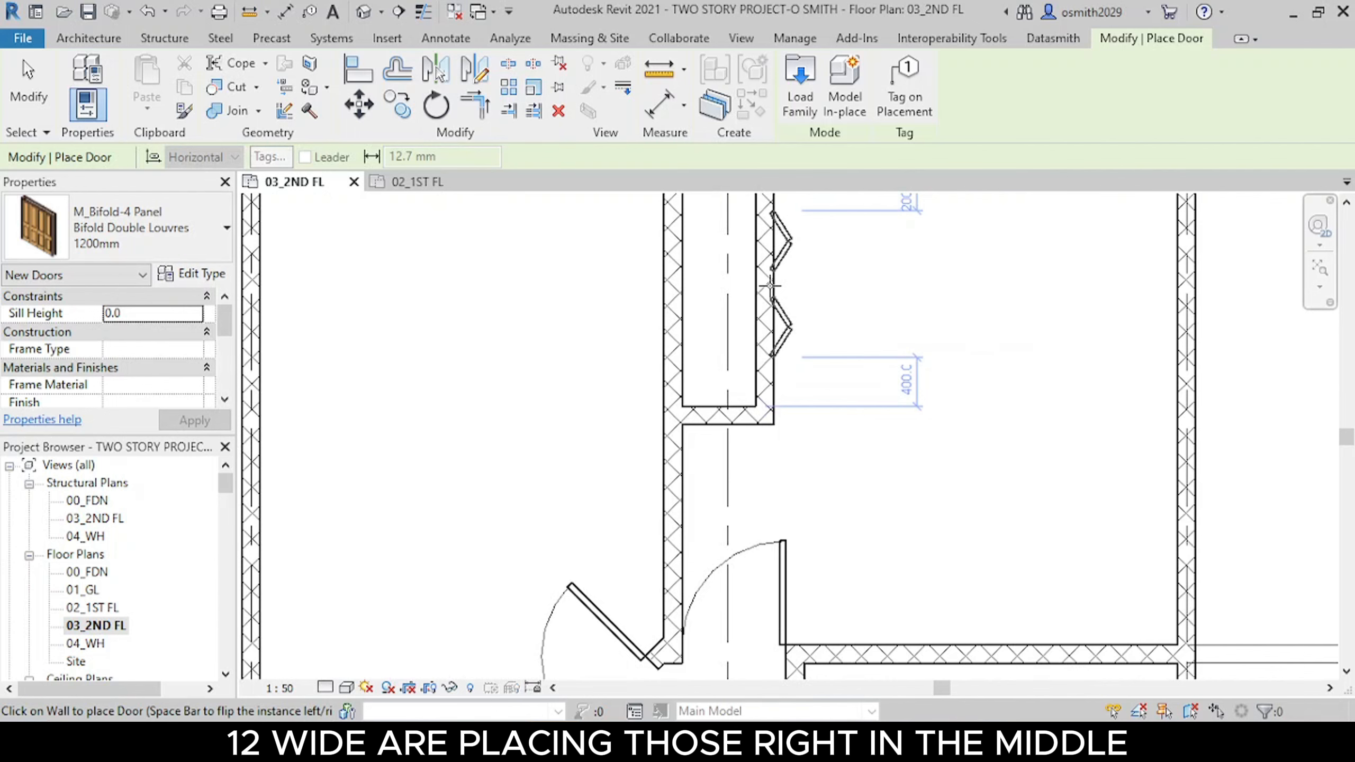
scroll(770, 289, "down", 3)
scroll(771, 387, "up", 2)
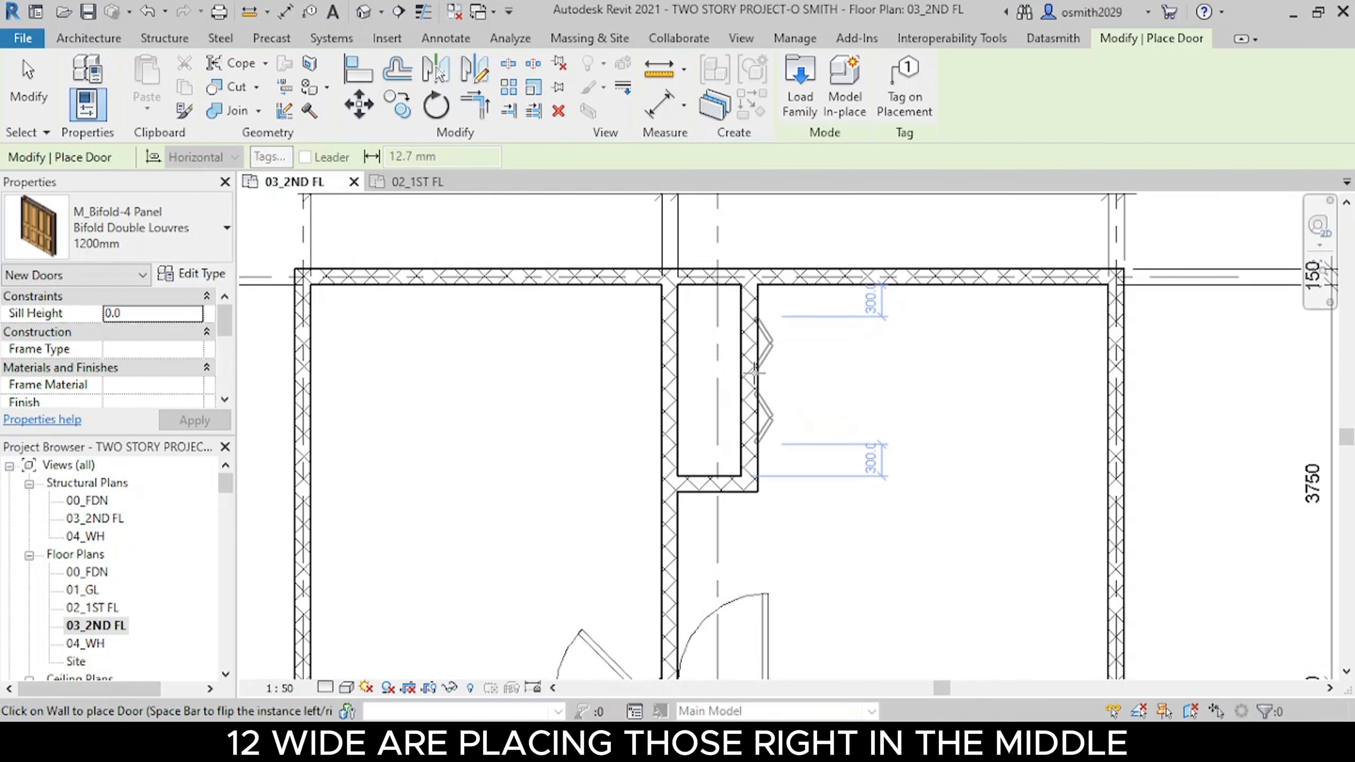
left_click(754, 373)
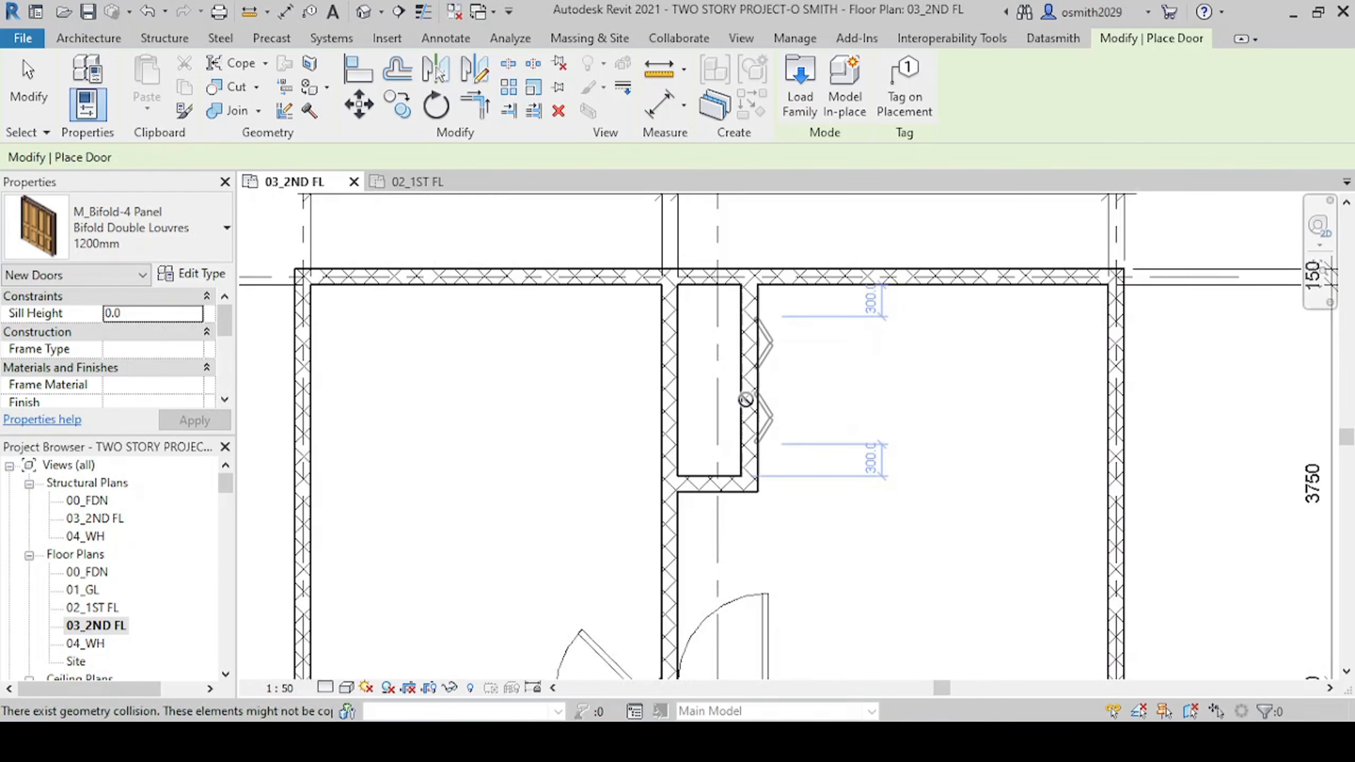
Step: Place a Bifold Double Louvres 1200mm door centred in the upper wall of the closet above grid 3, 625 mm from each end, and finish placing doors
scroll(748, 398, "down", 4)
middle_click_drag(839, 366, 942, 255)
scroll(763, 408, "up", 3)
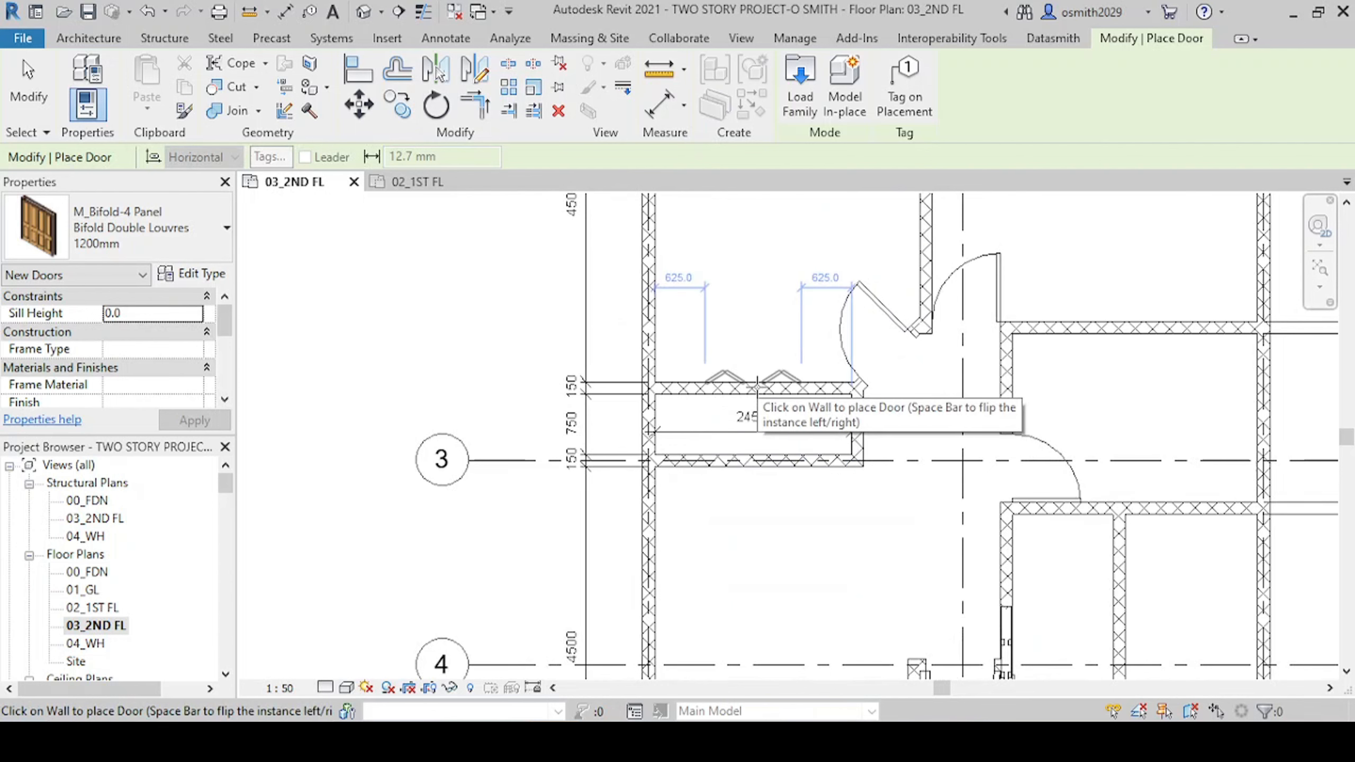
left_click(756, 384)
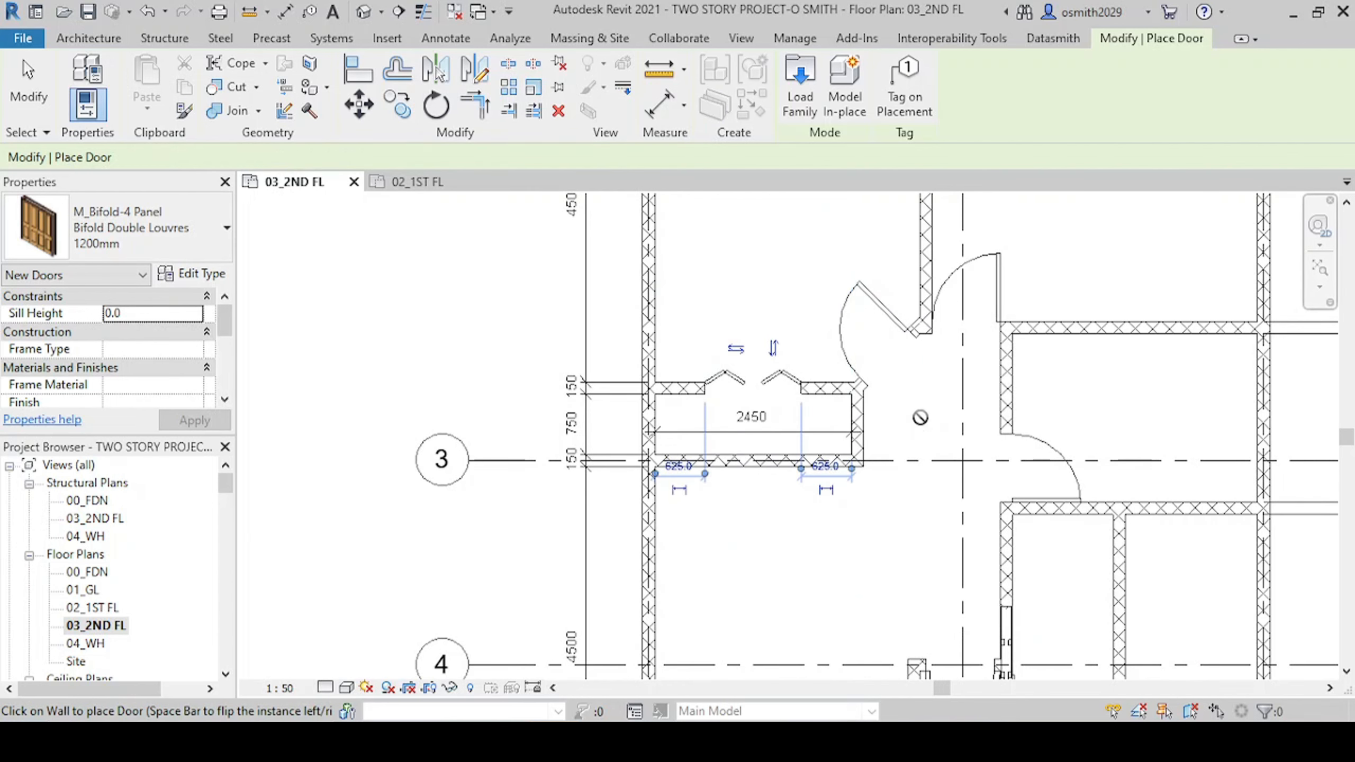
scroll(672, 309, "down", 3)
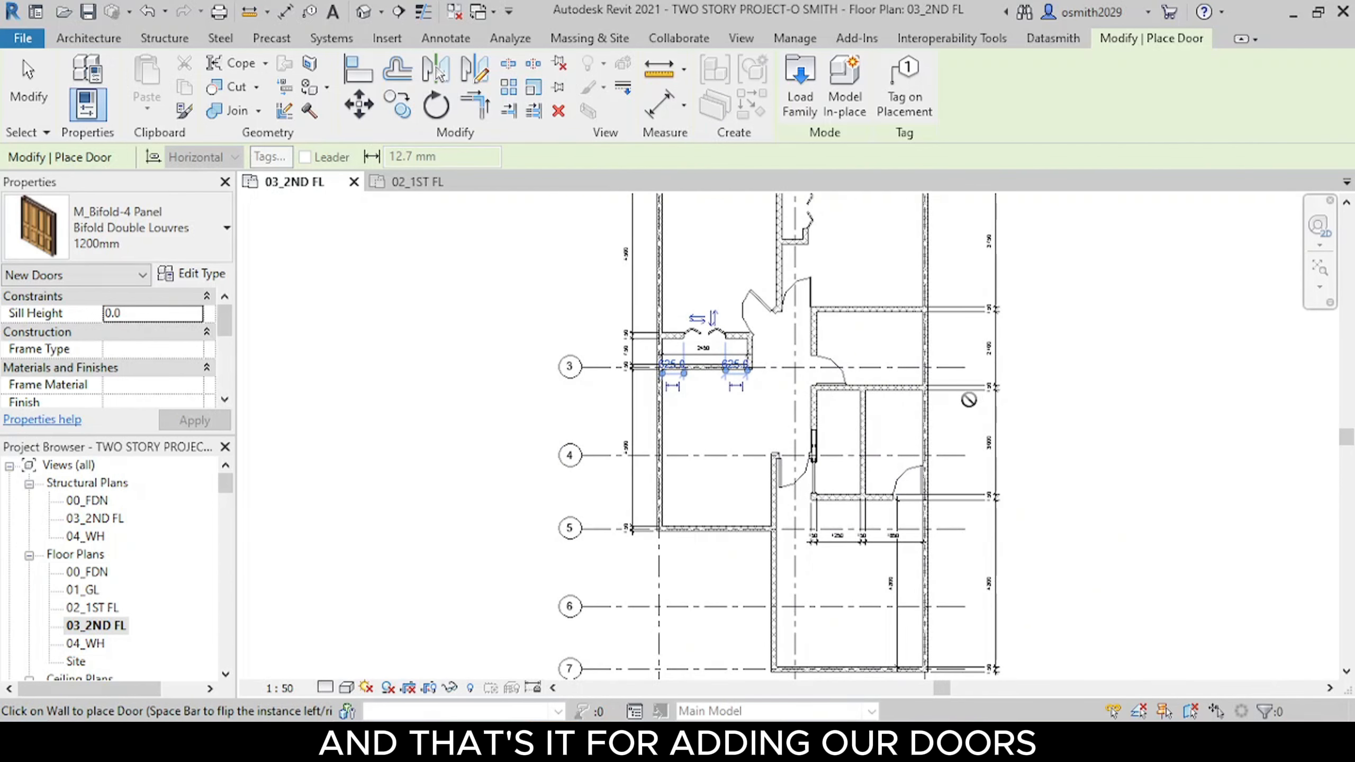
key("Escape")
key("Escape")
scroll(808, 302, "down", 3)
middle_click_drag(804, 303, 773, 427)
scroll(772, 422, "up", 1)
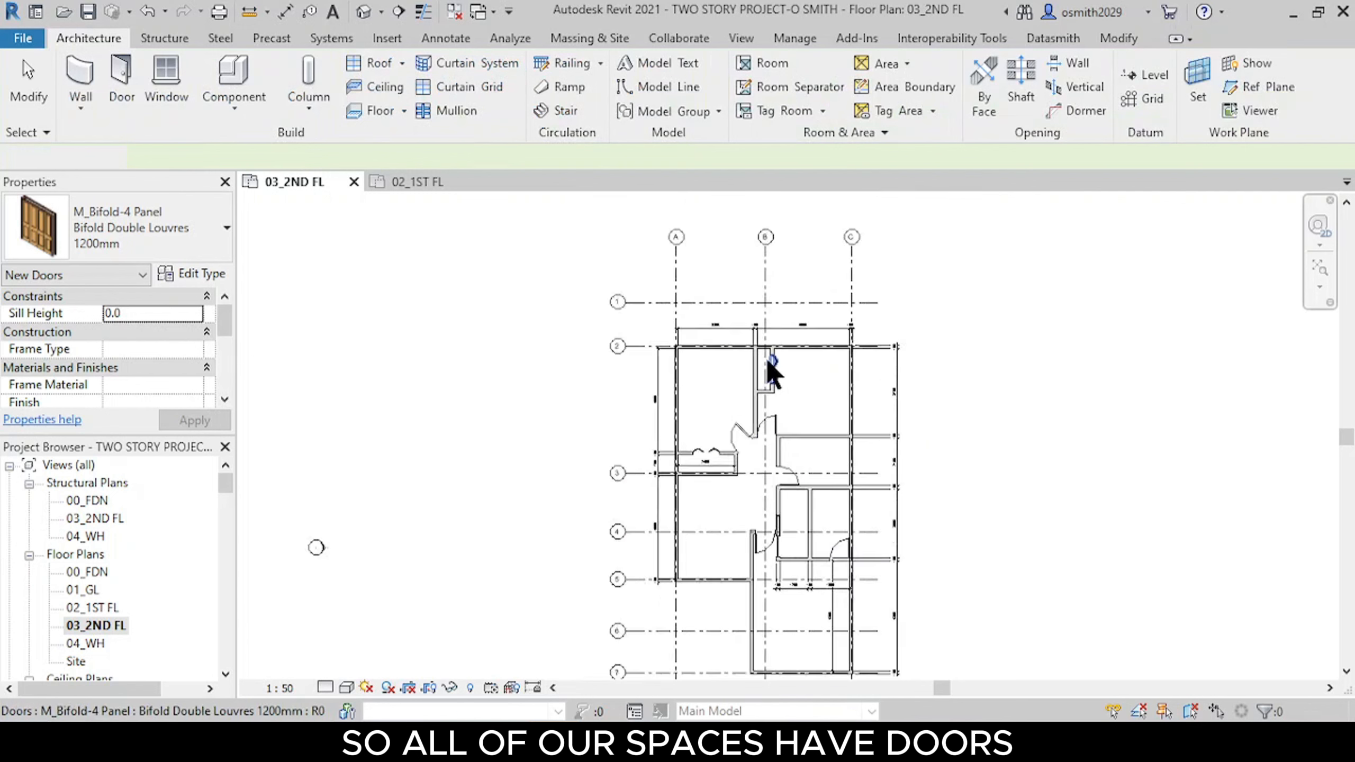
scroll(767, 360, "up", 1)
middle_click_drag(750, 479, 711, 373)
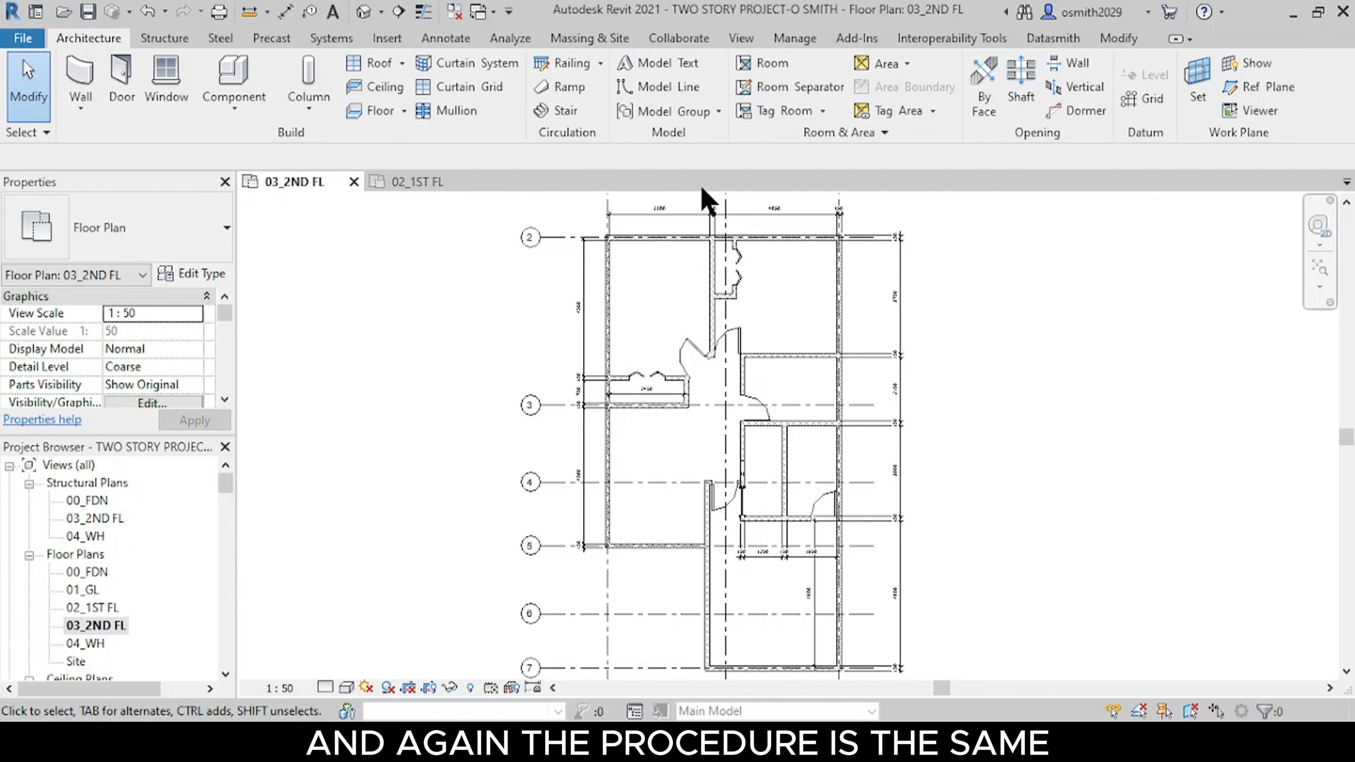
Step: Start placing windows in the 02_1ST FL plan with the Window-Sliding-Double NO TRIM family's Double Sliding type
left_click(421, 186)
scroll(431, 216, "down", 1)
middle_click_drag(431, 216, 479, 314)
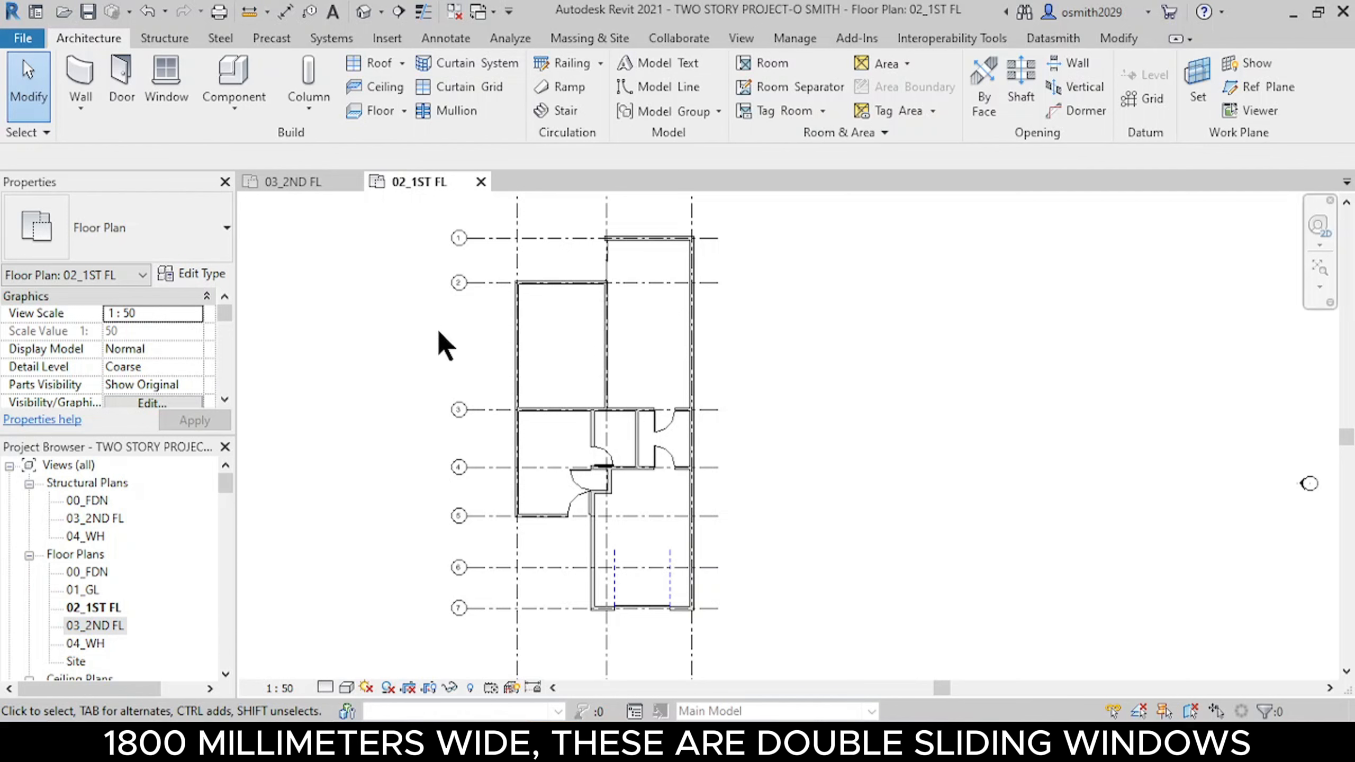
left_click(163, 80)
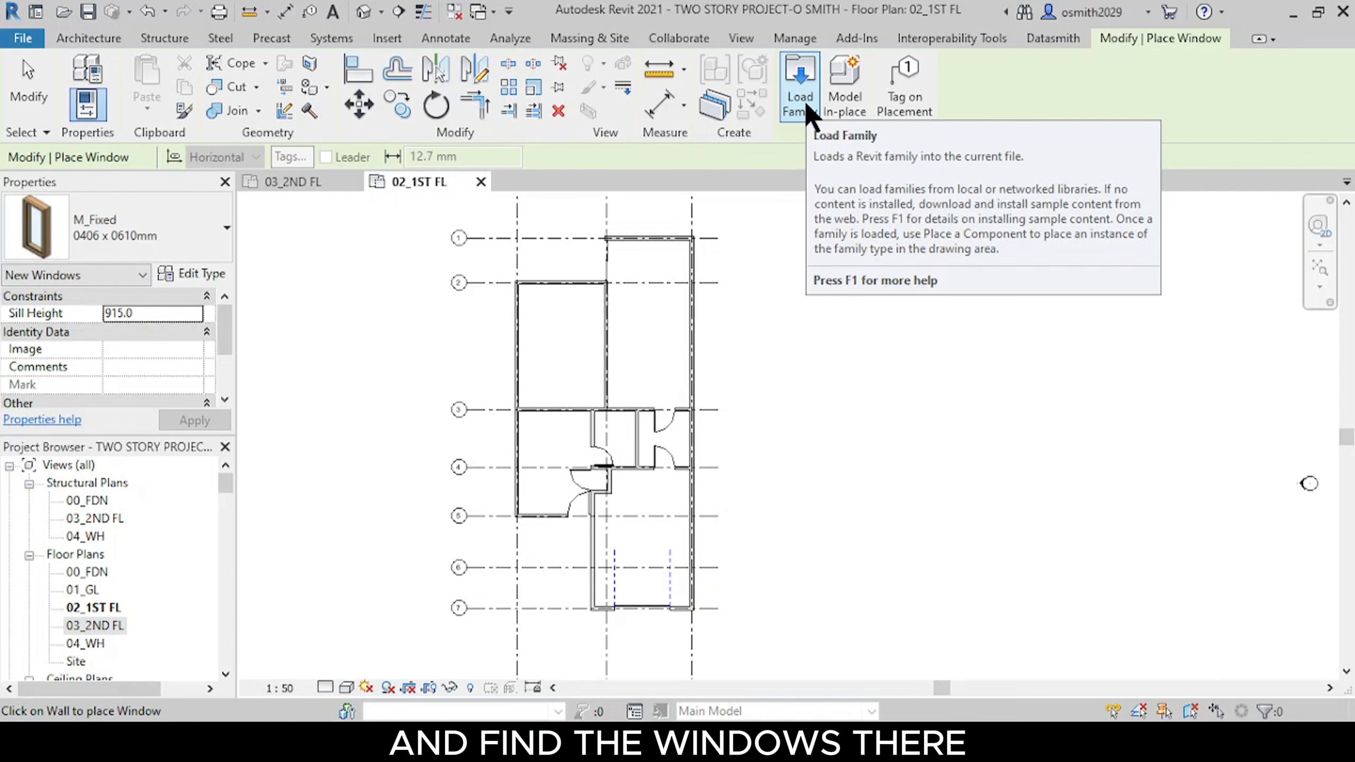
left_click(179, 242)
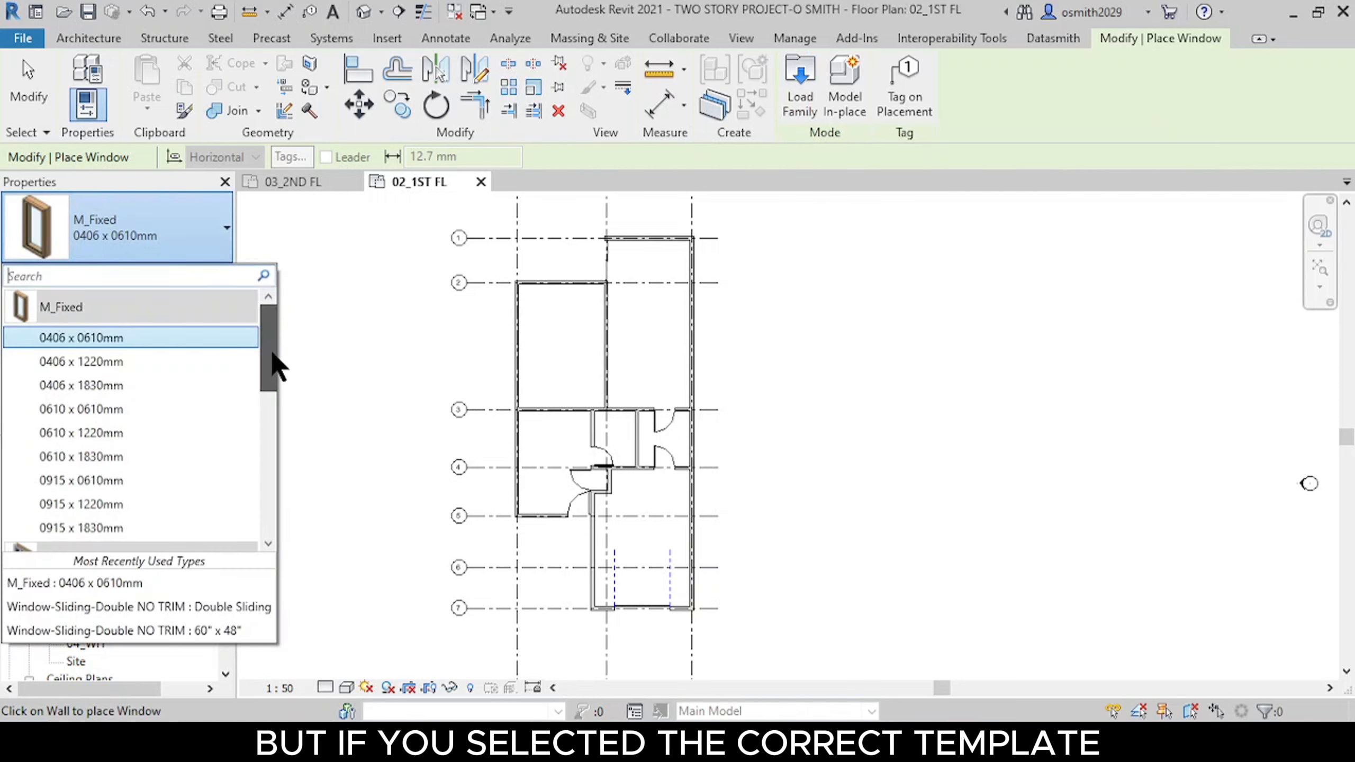
left_click_drag(273, 353, 283, 534)
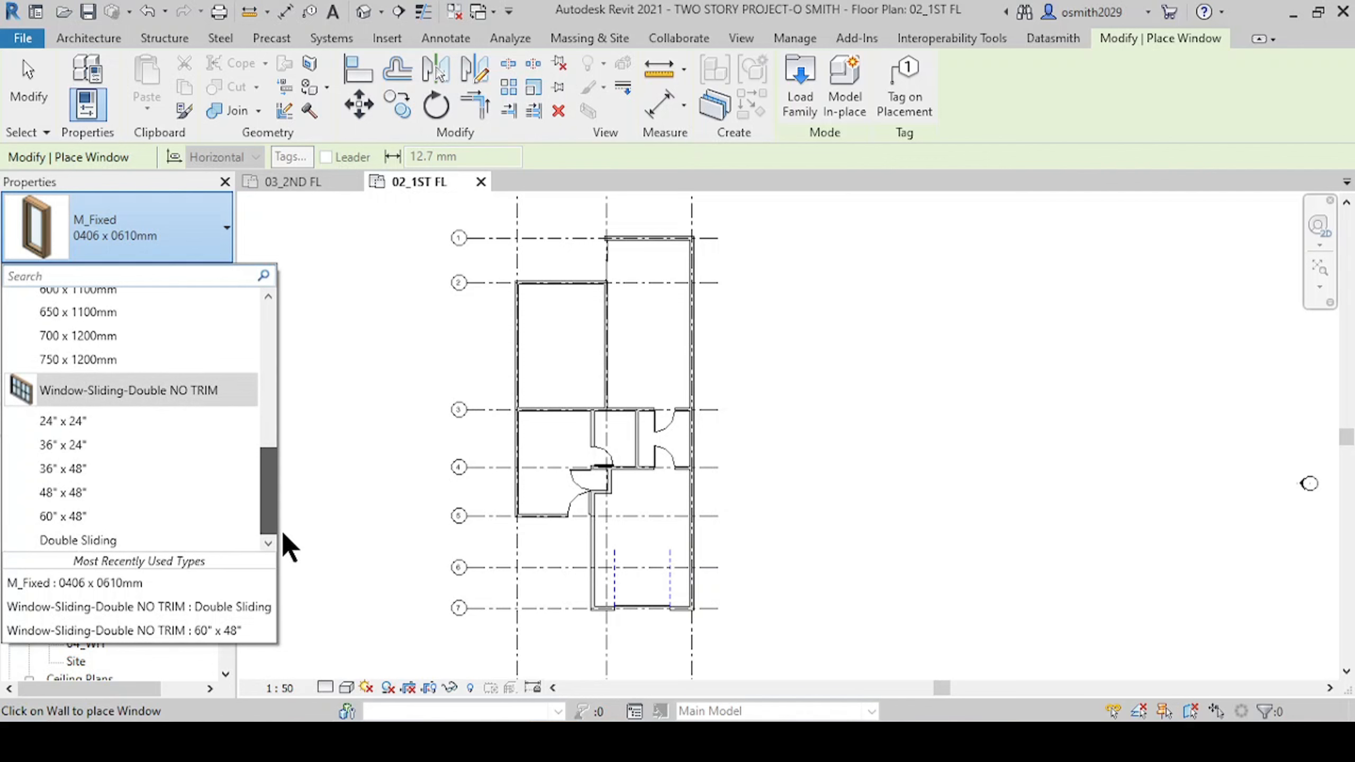
left_click(170, 555)
Step: Duplicate the Double Sliding window type under the name "Double Sliding -1800mm"
scroll(648, 241, "up", 5)
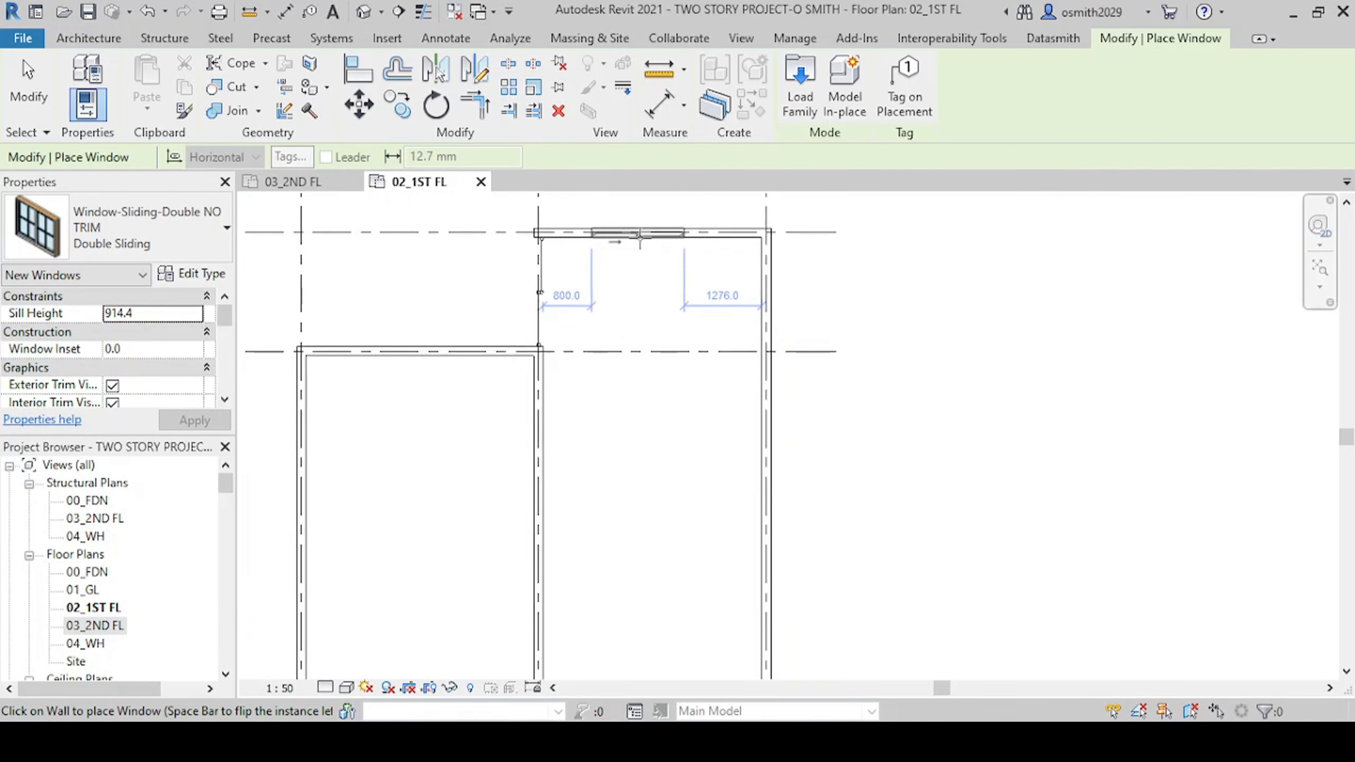
scroll(539, 293, "up", 3)
middle_click_drag(657, 247, 641, 306)
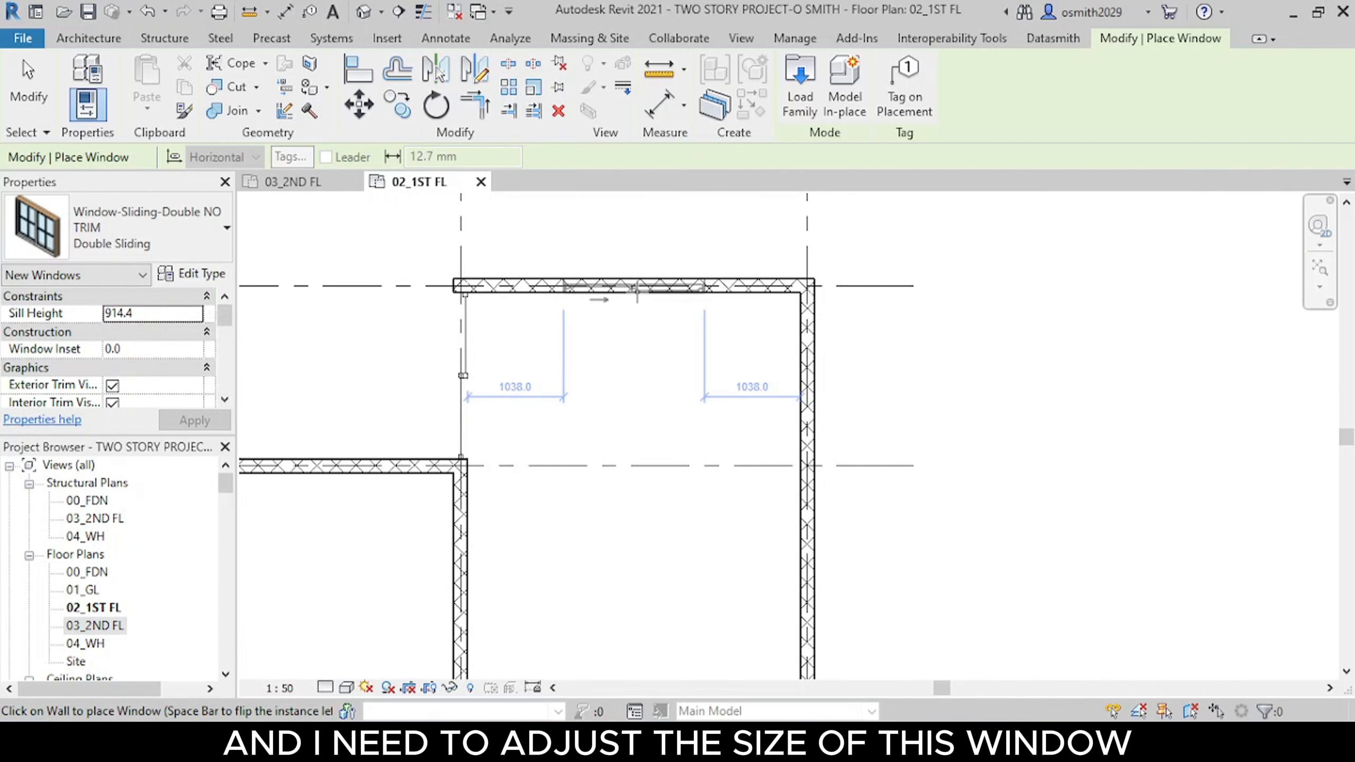
left_click(194, 277)
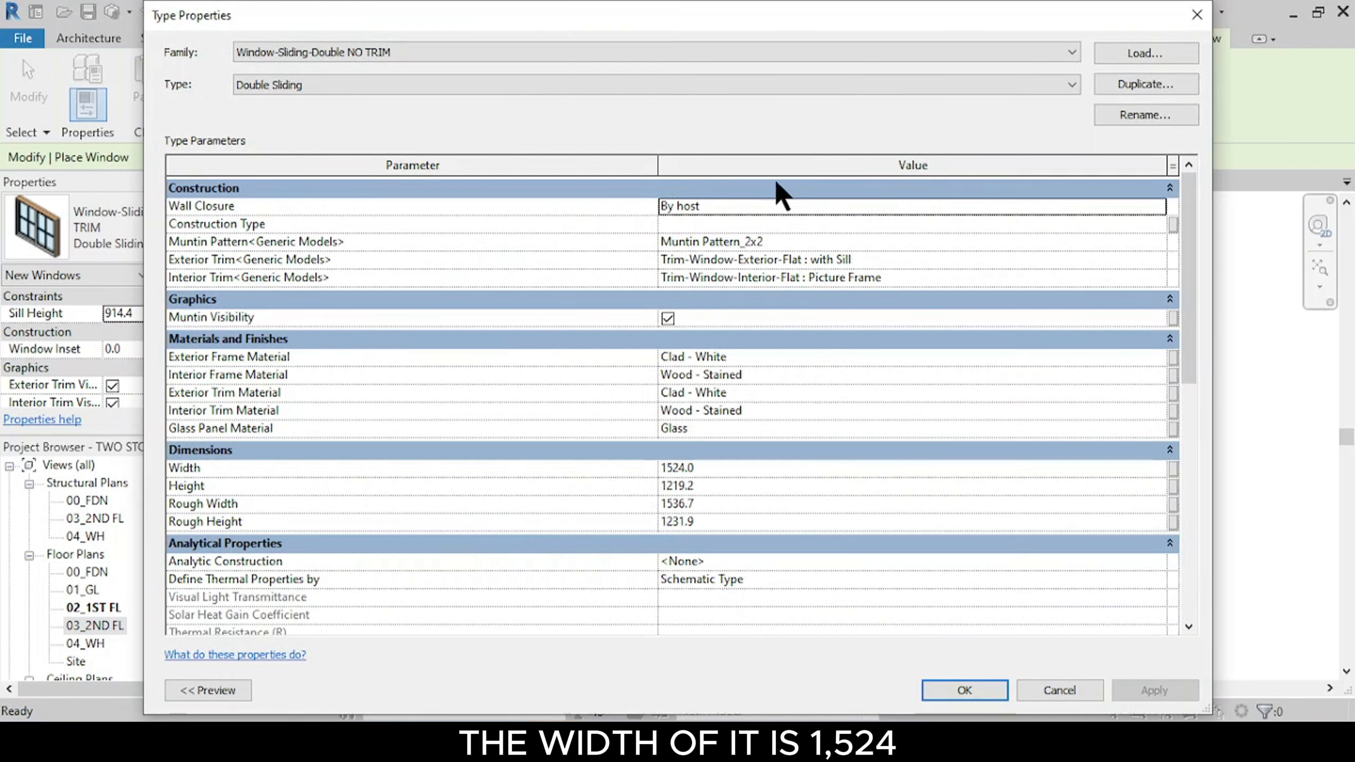
left_click(911, 84)
left_click(911, 85)
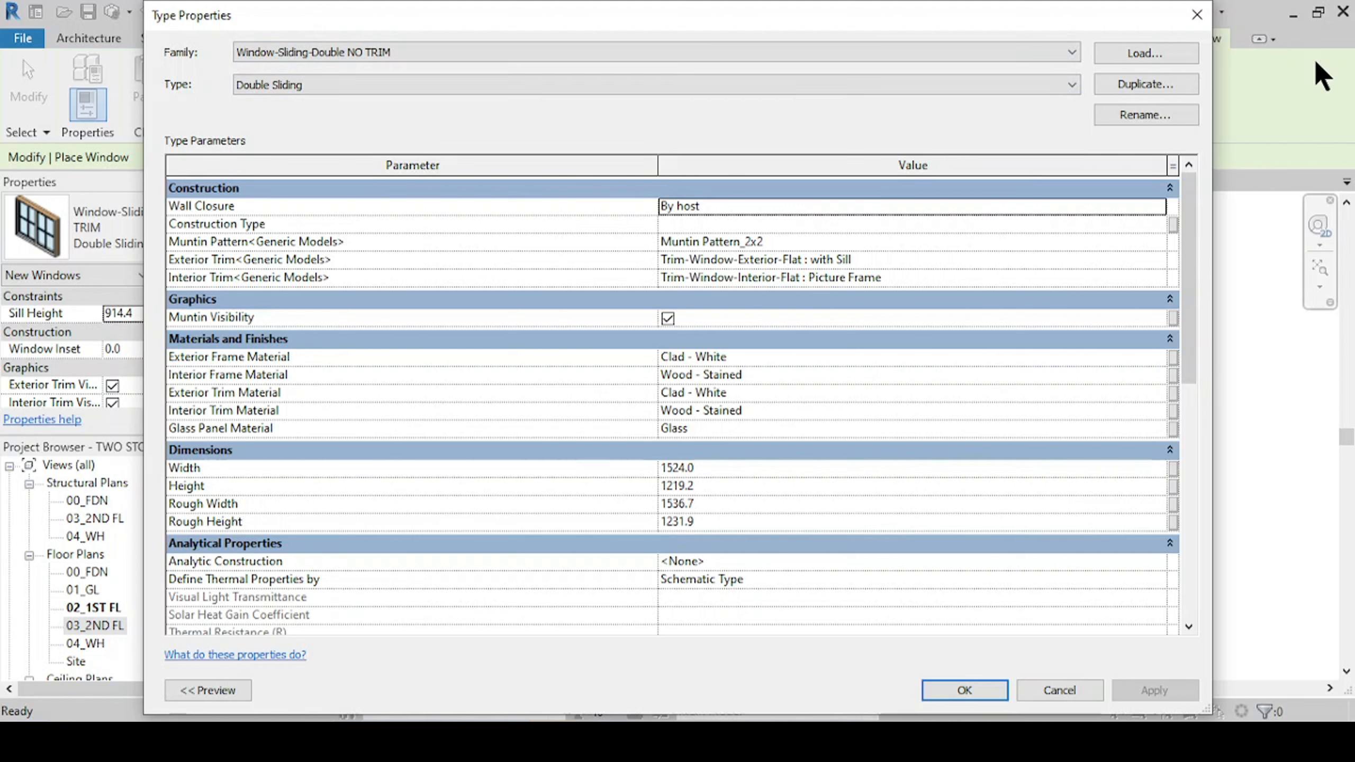
left_click(1176, 85)
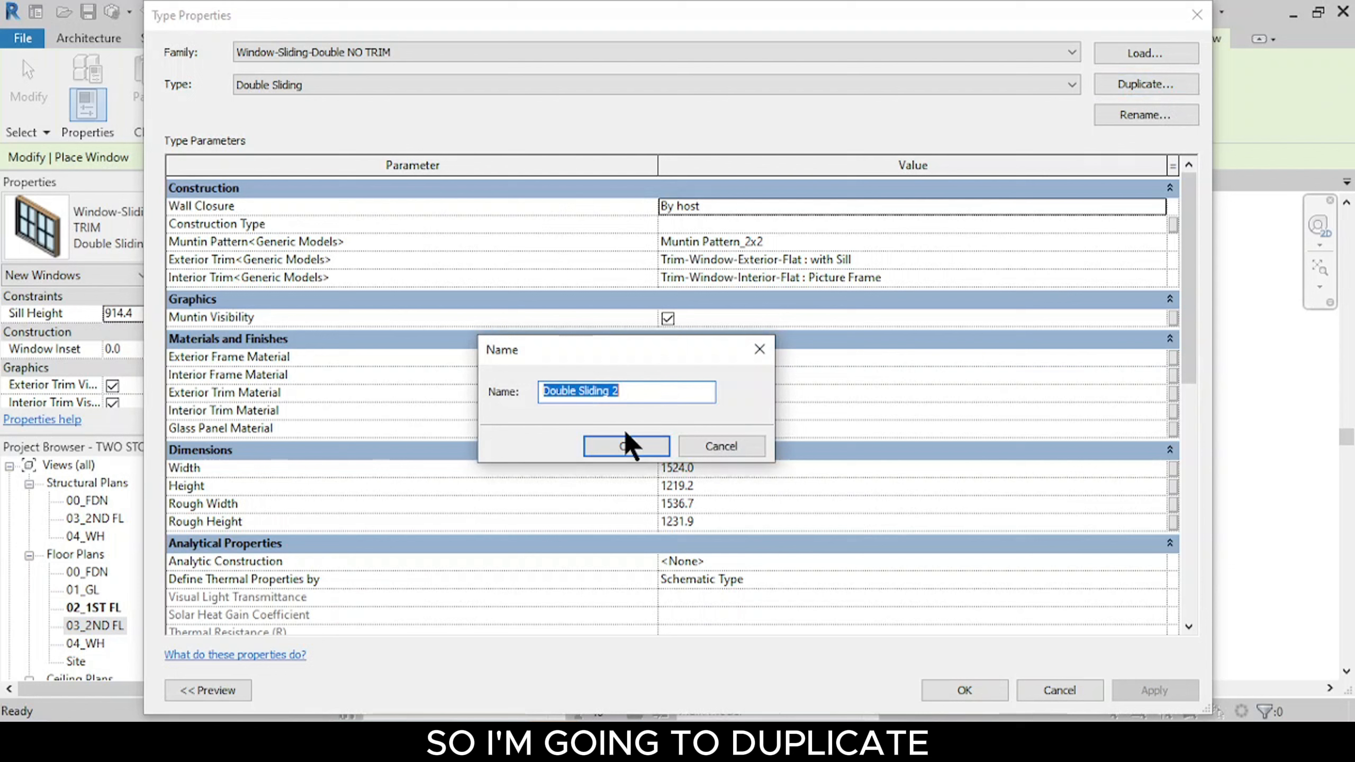
left_click(629, 393)
key("BackSpace")
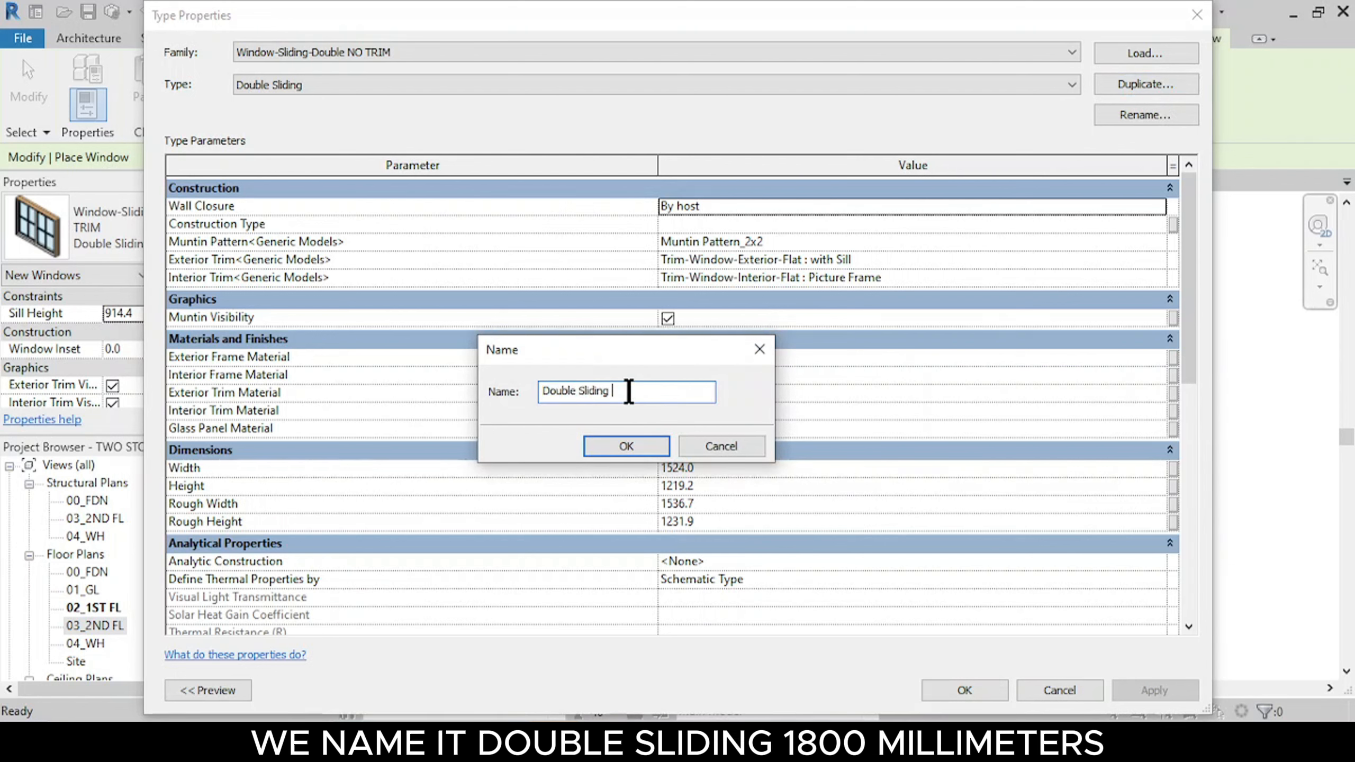
type("-1800mm")
left_click(627, 446)
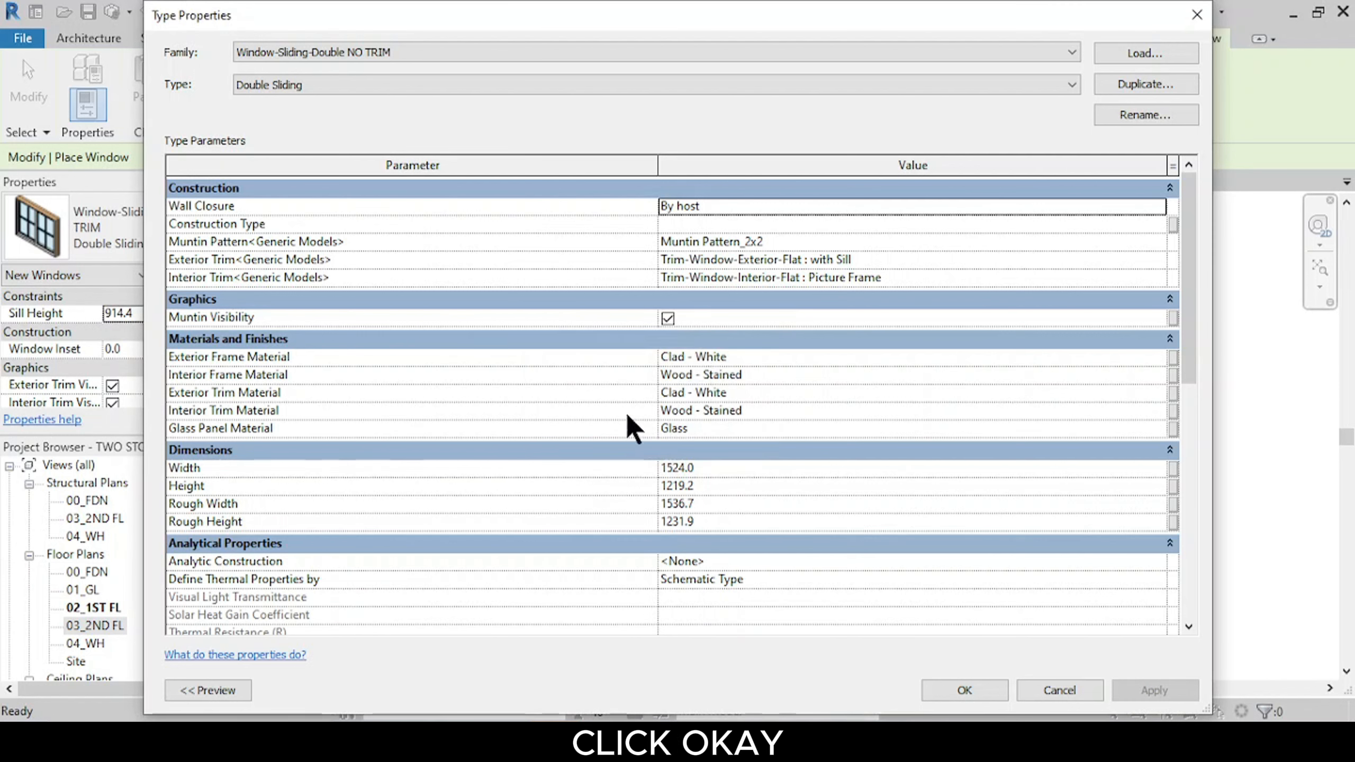
Step: Set the width of the Double Sliding -1800mm type to 1800 mm and accept the type properties
left_click(746, 468)
type("1800")
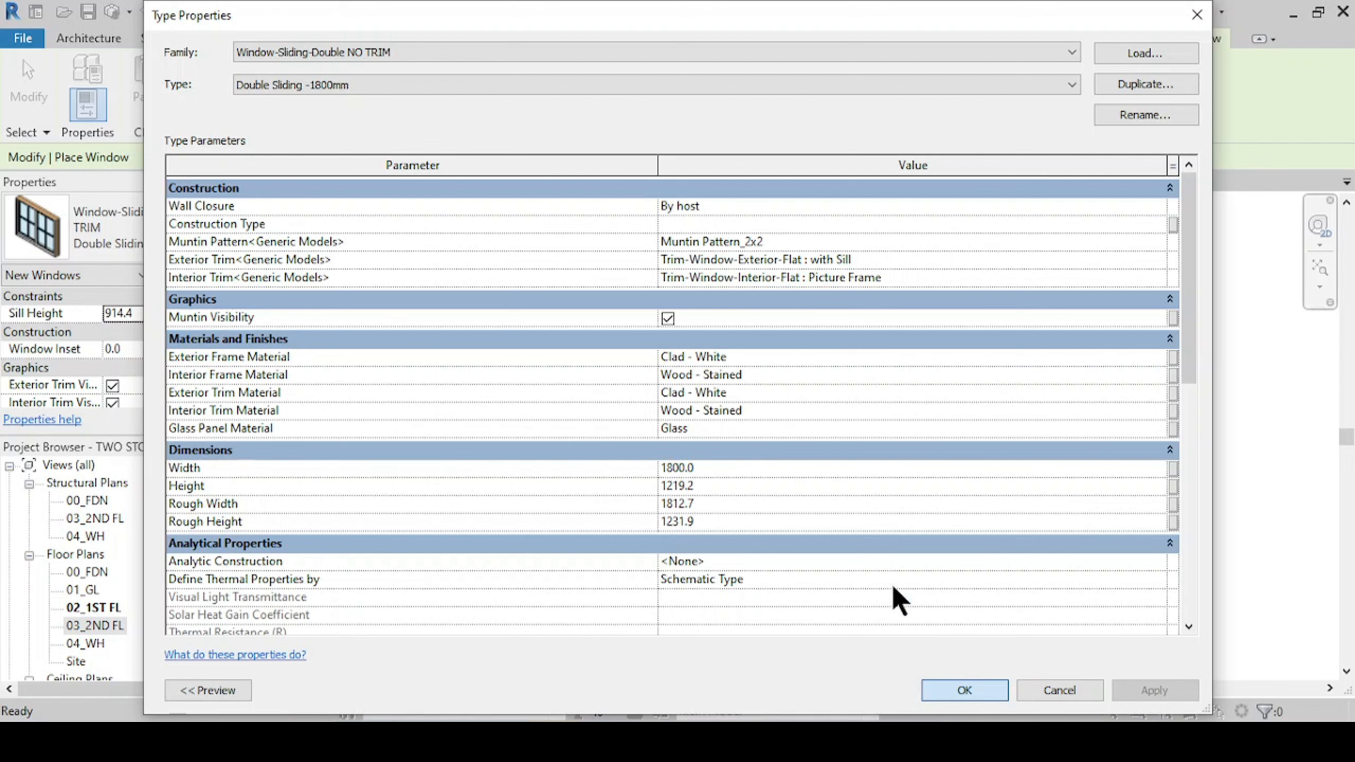
left_click(965, 690)
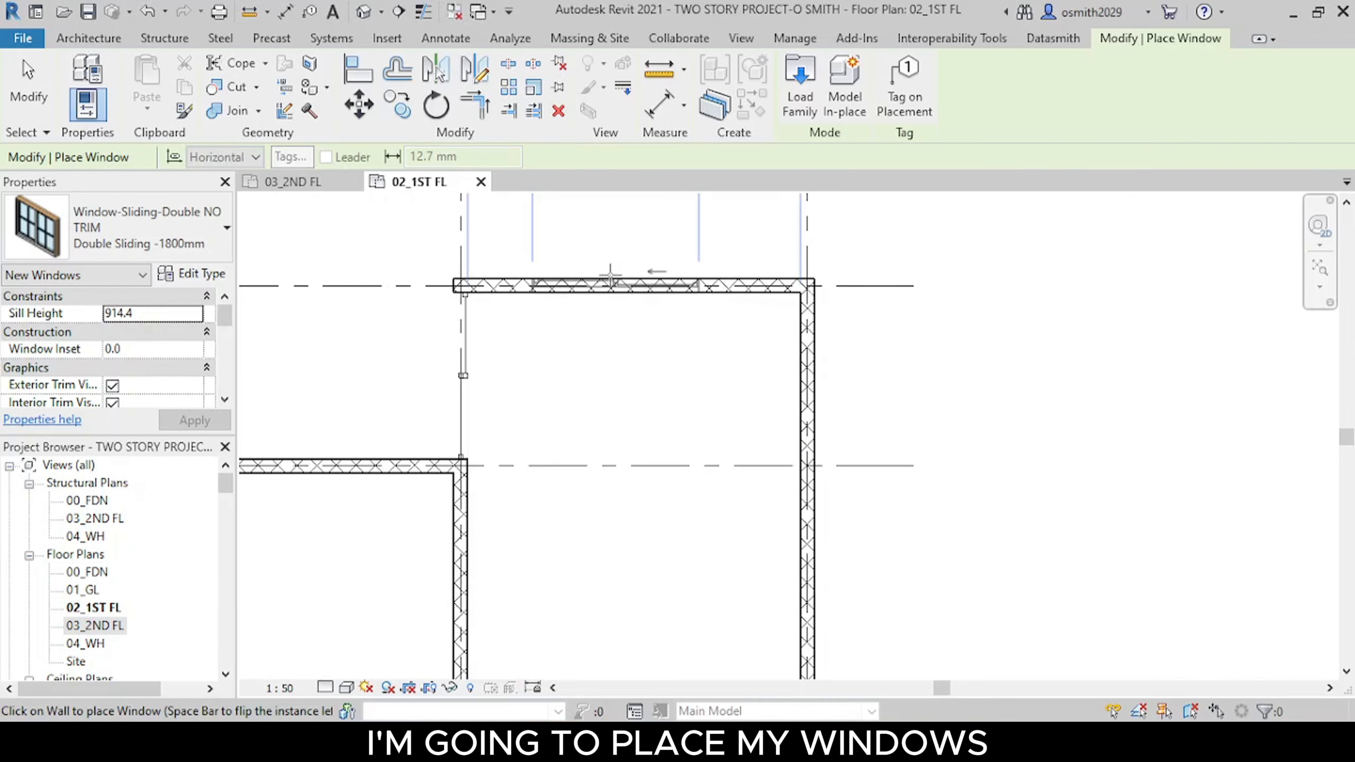
Step: Place 1800 mm sliding windows centred in the grid 1 wall, 900 mm from each end, and the grid 2 wall, 975 mm from each end
middle_click_drag(649, 291, 661, 509)
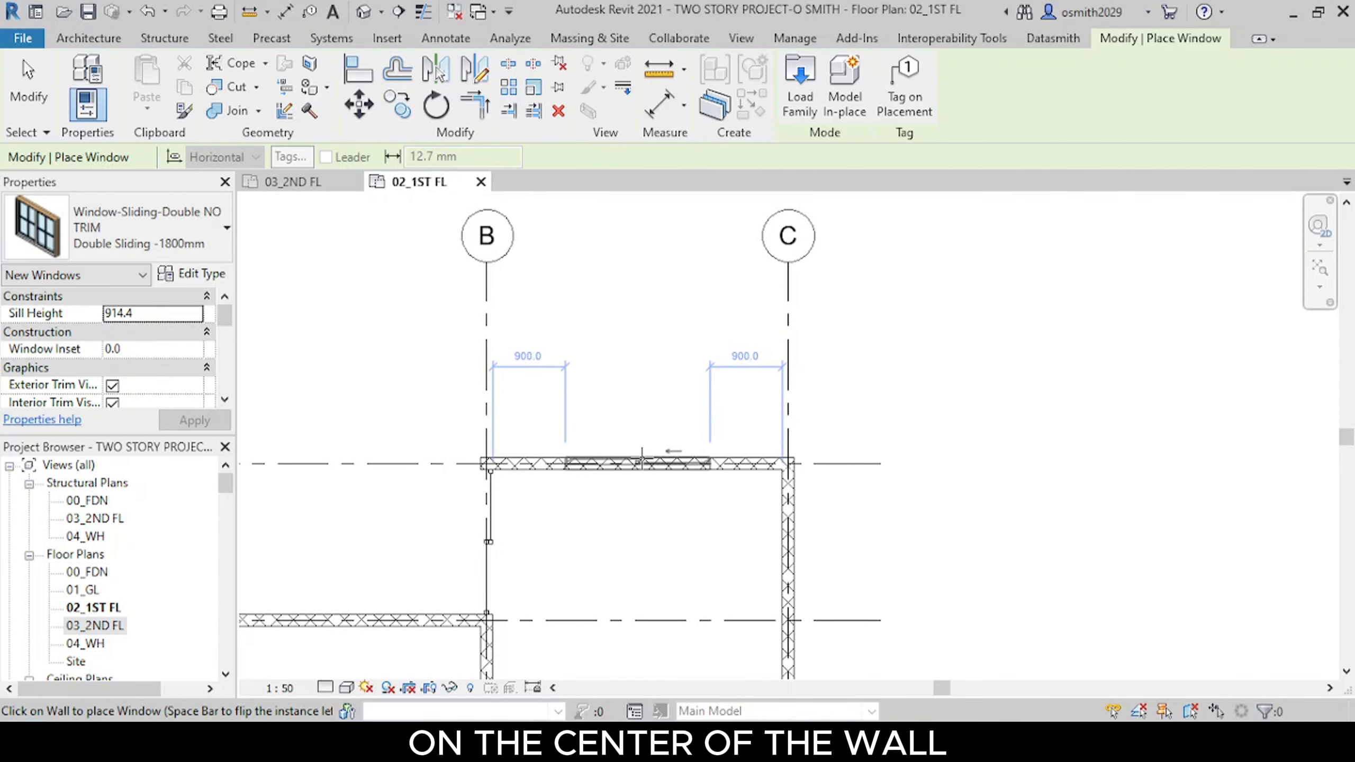
left_click(639, 461)
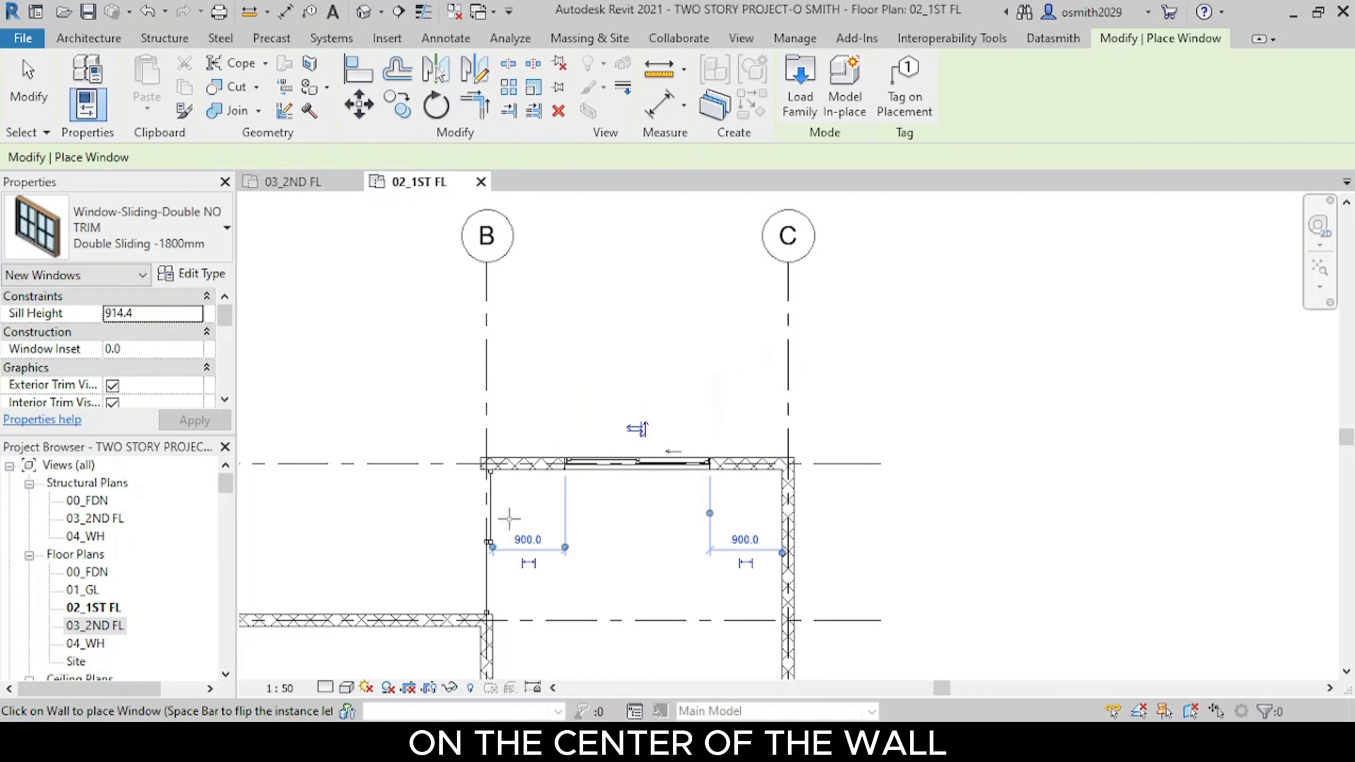
middle_click_drag(353, 595, 927, 343)
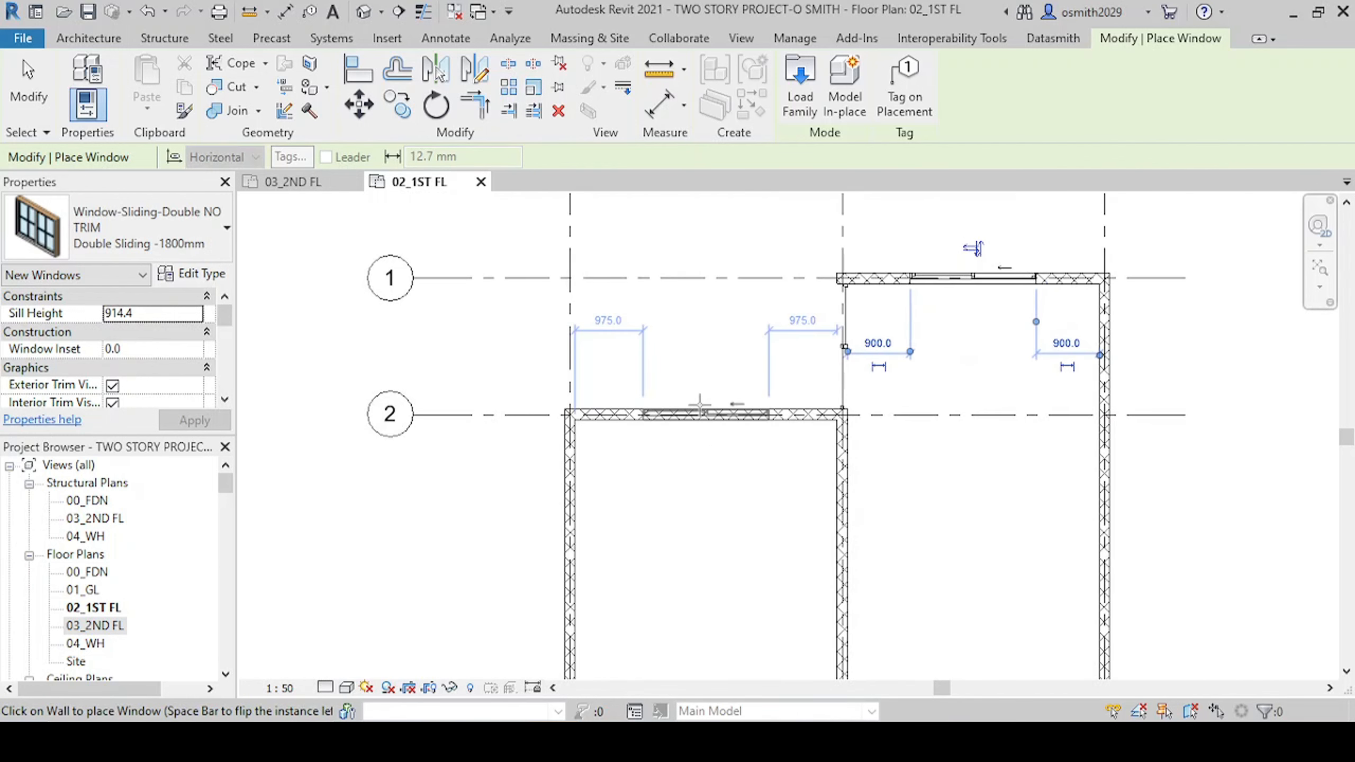
left_click(699, 404)
Step: Place an 1800 mm sliding window centred in the grid A wall between grids 2 and 3, 1800 mm from each end
scroll(592, 558, "down", 1)
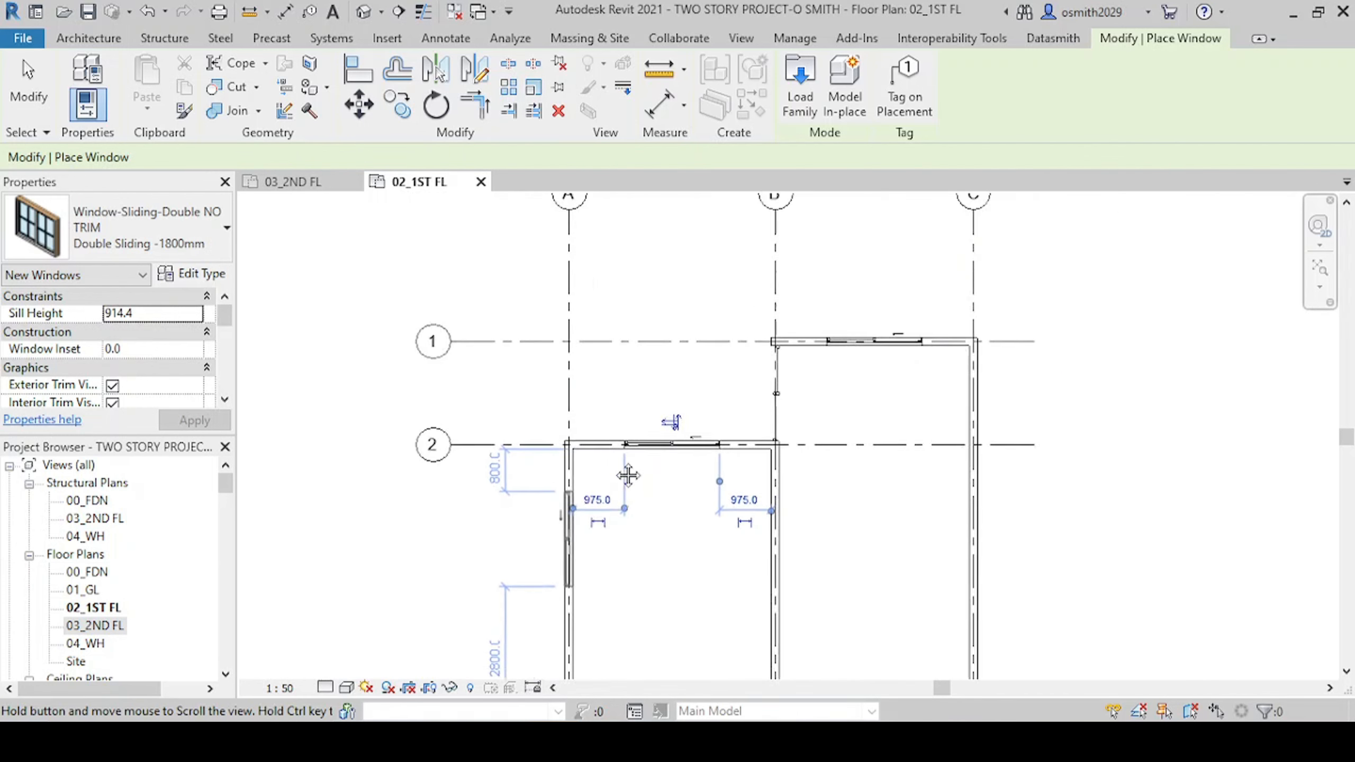
middle_click_drag(592, 558, 684, 399)
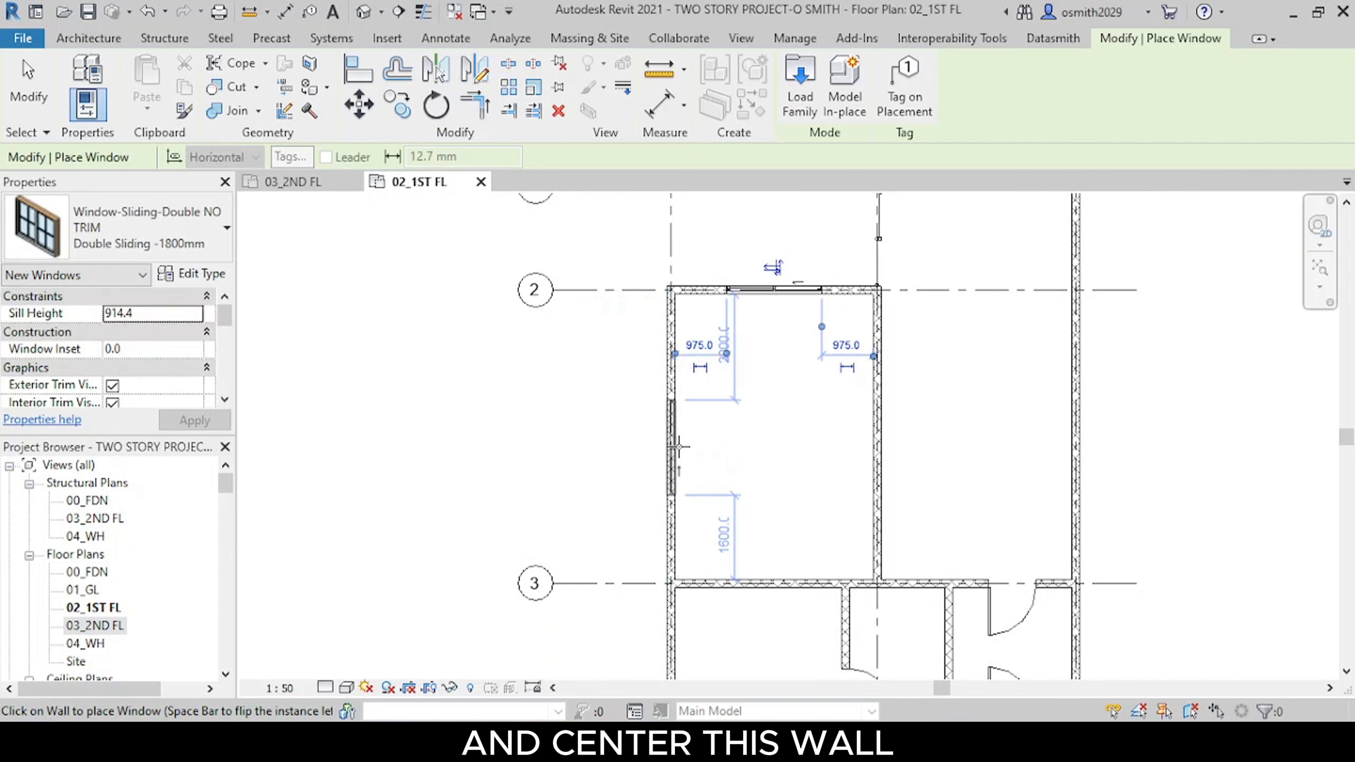
scroll(961, 366, "down", 2)
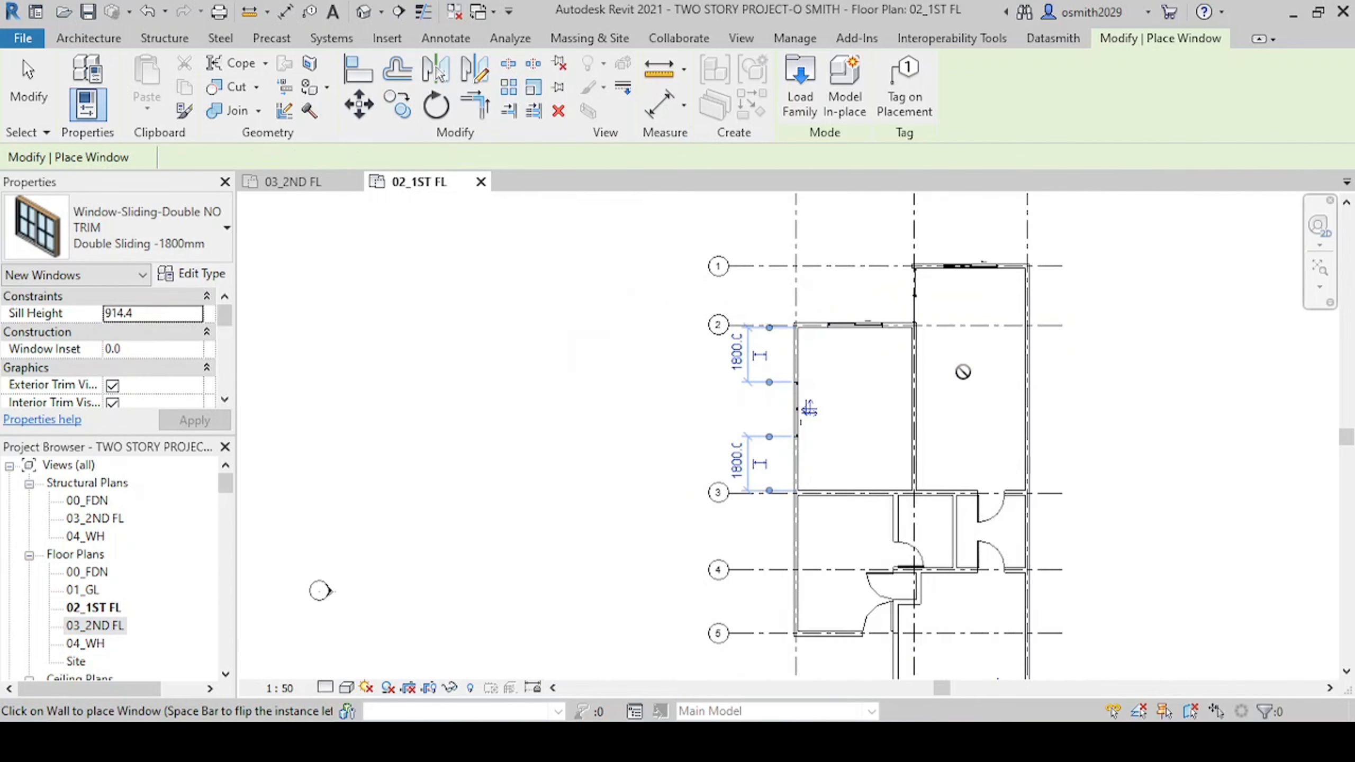
Step: Place an 1800 mm sliding window in the grid C wall centred on grid 2, 980 mm from the upper wall
middle_click_drag(961, 366, 800, 471)
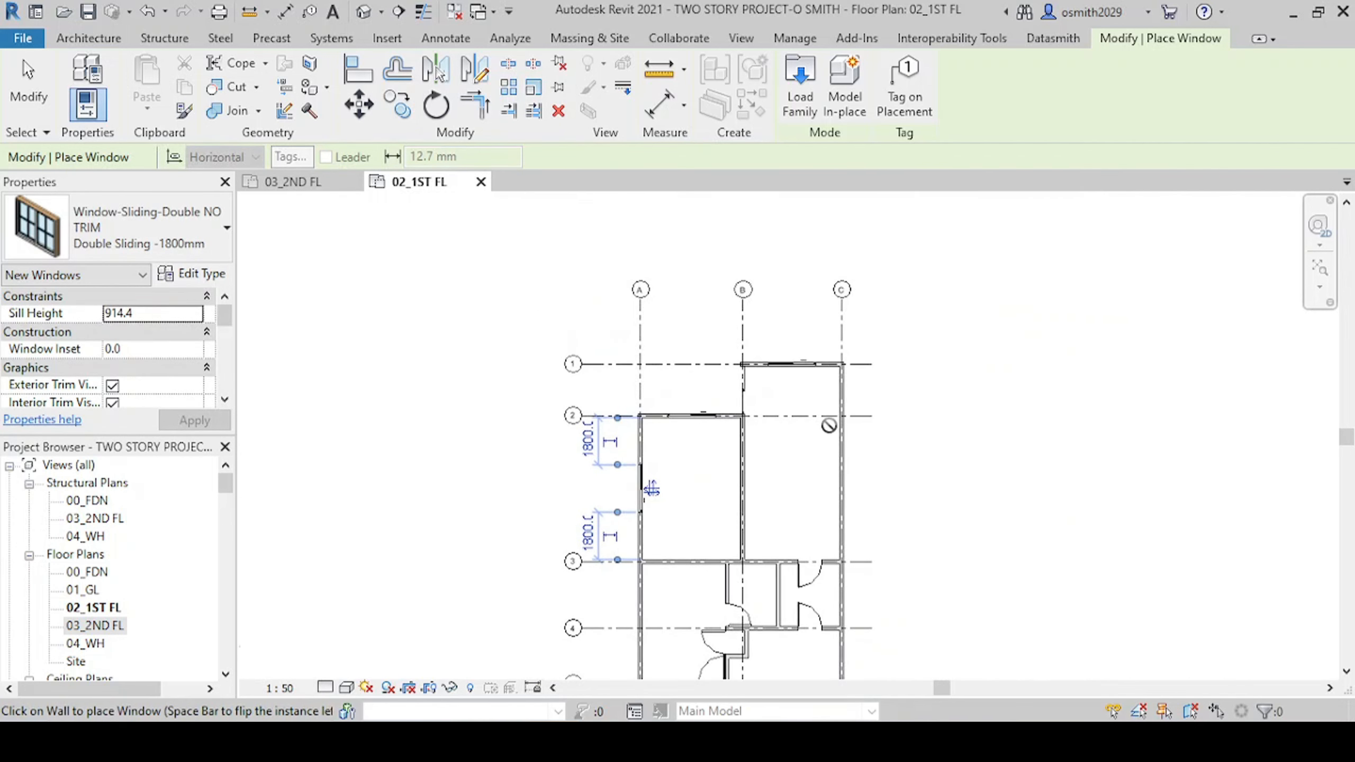
scroll(892, 393, "up", 2)
scroll(819, 428, "up", 3)
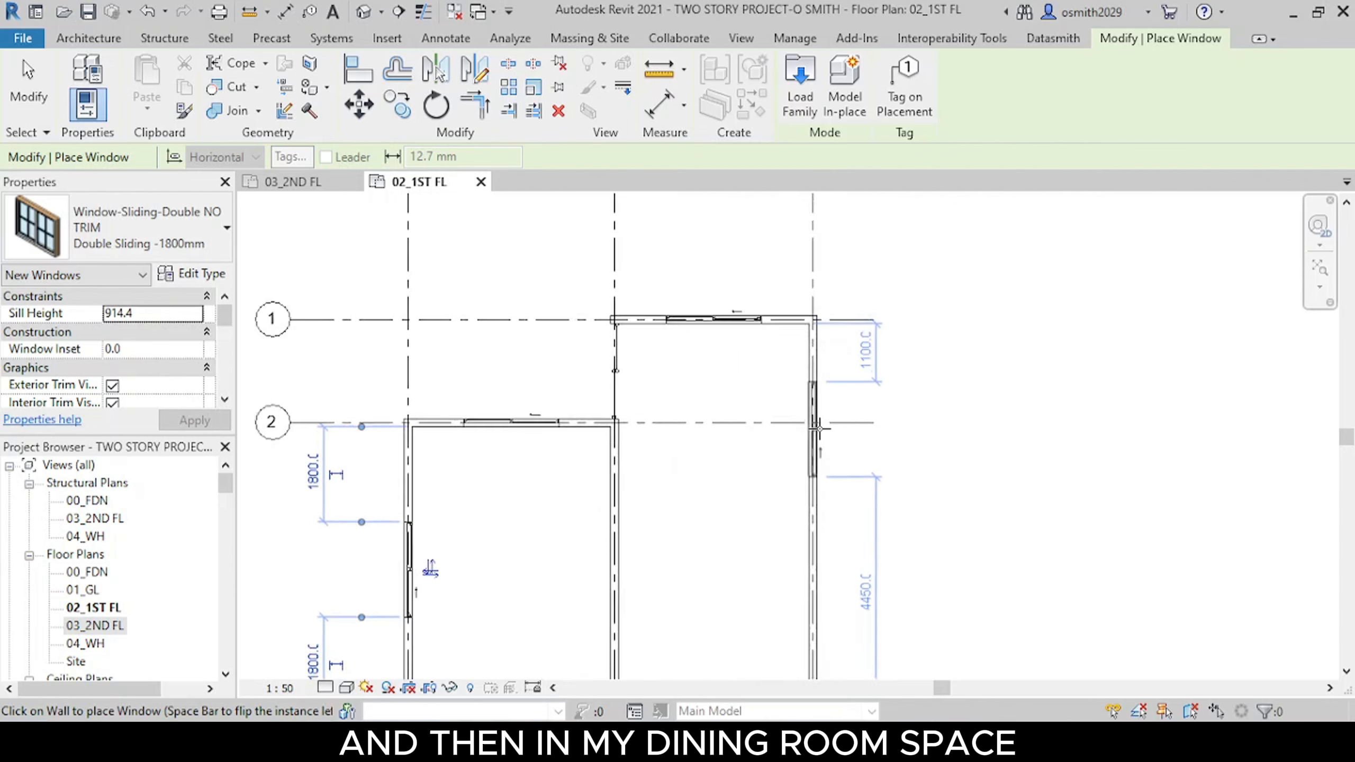
scroll(818, 421, "up", 2)
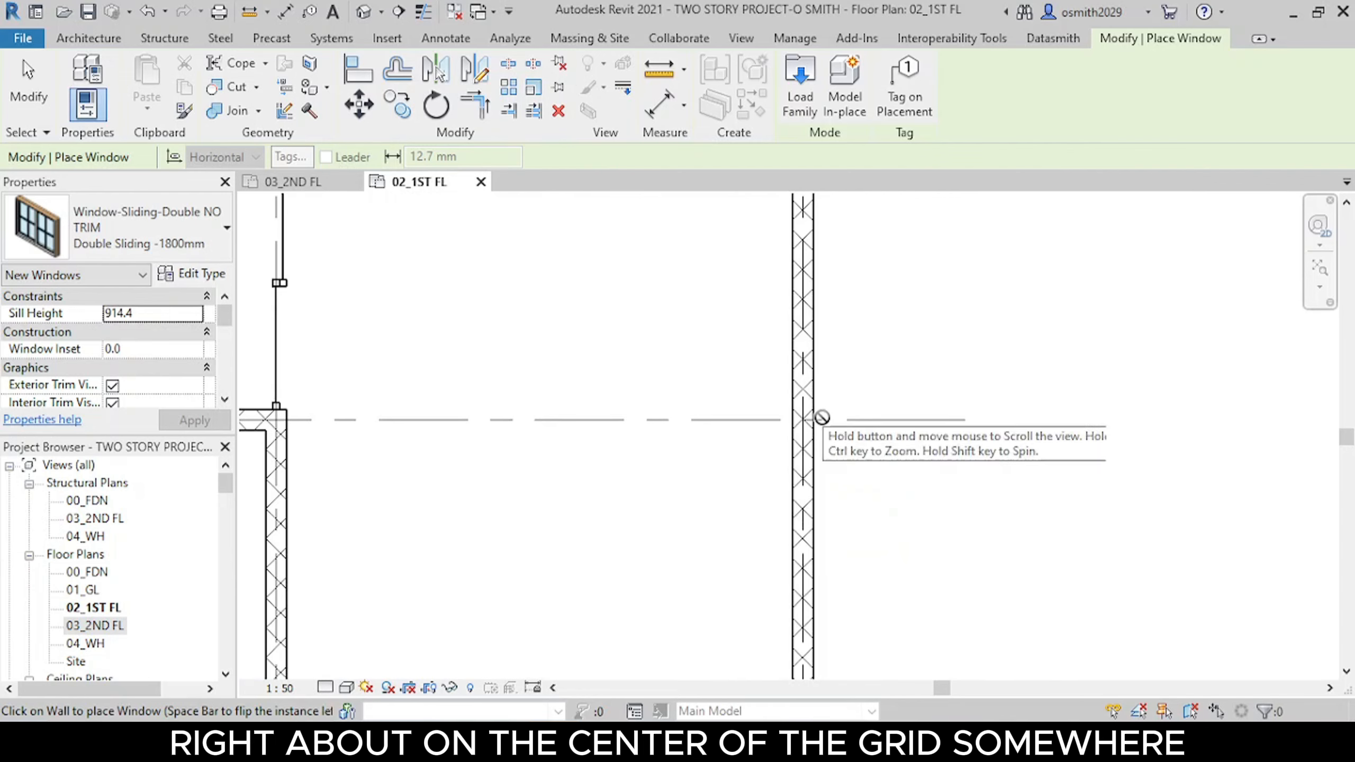
scroll(817, 422, "up", 3)
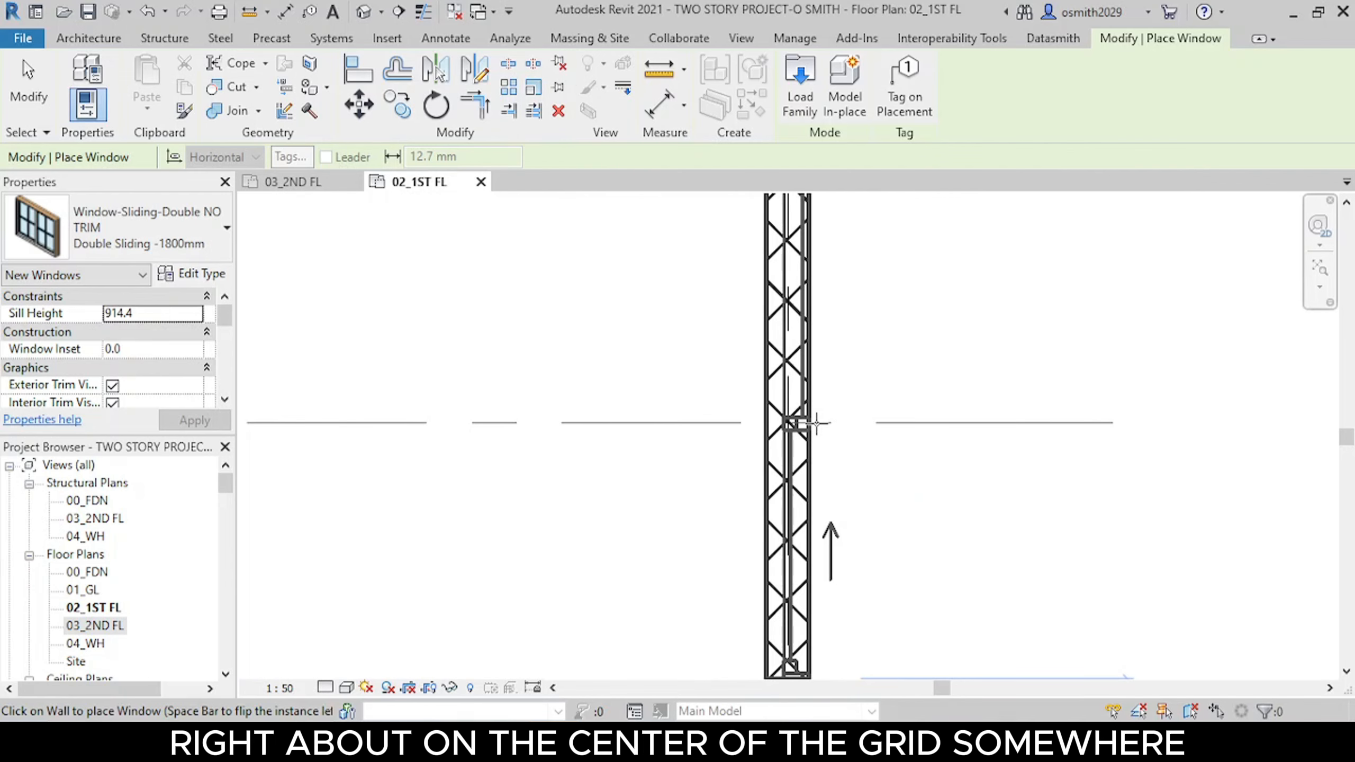
scroll(920, 372, "down", 8)
middle_click_drag(953, 400, 895, 354)
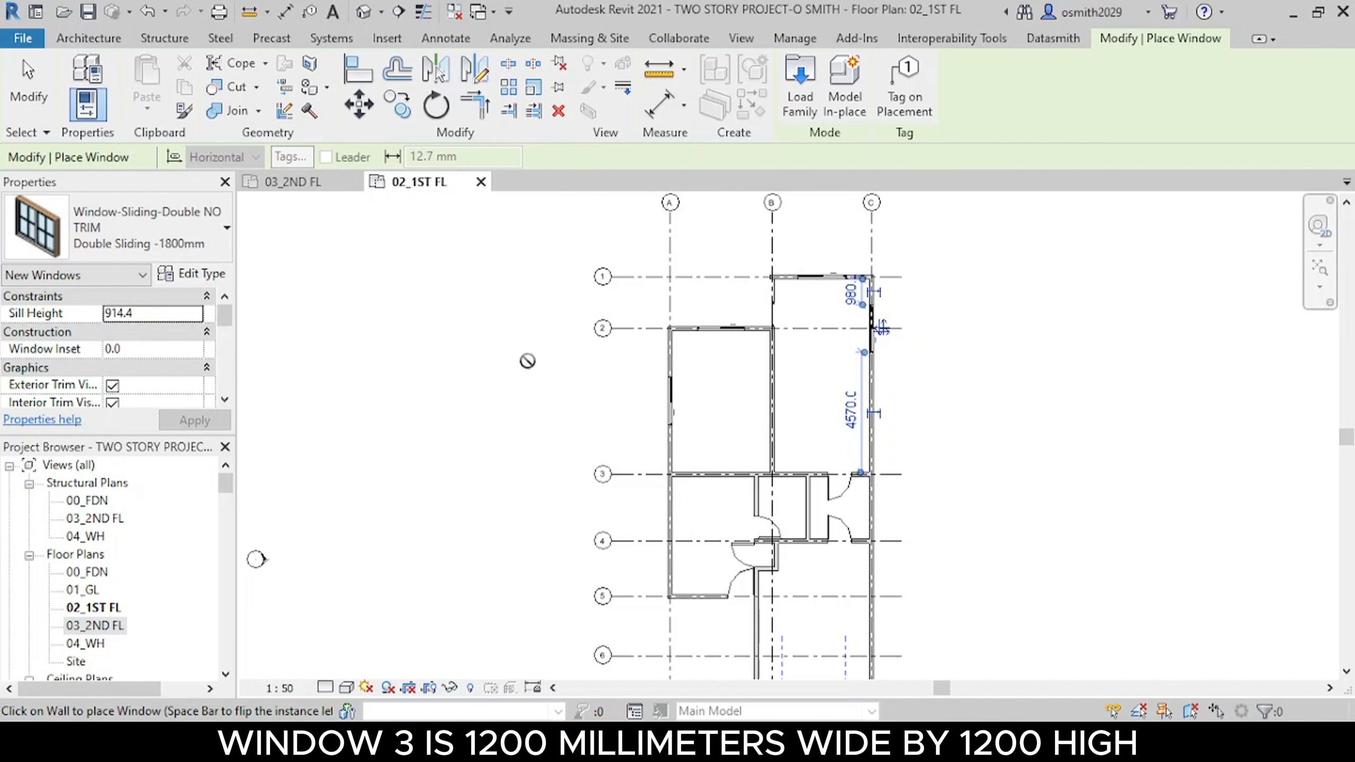
Step: Set the height of the Double Sliding -1800mm window type to 1500 mm and accept the type properties
left_click(199, 273)
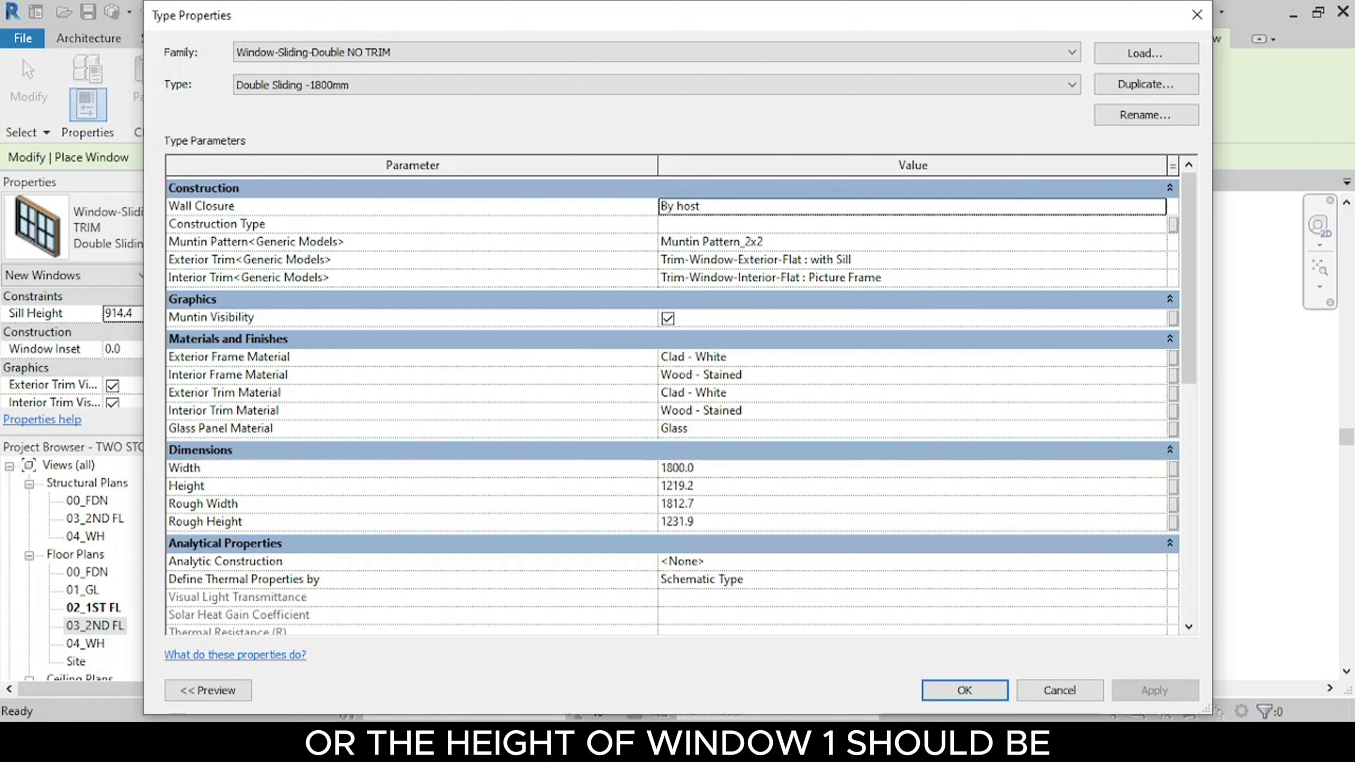
key("alt+Tab")
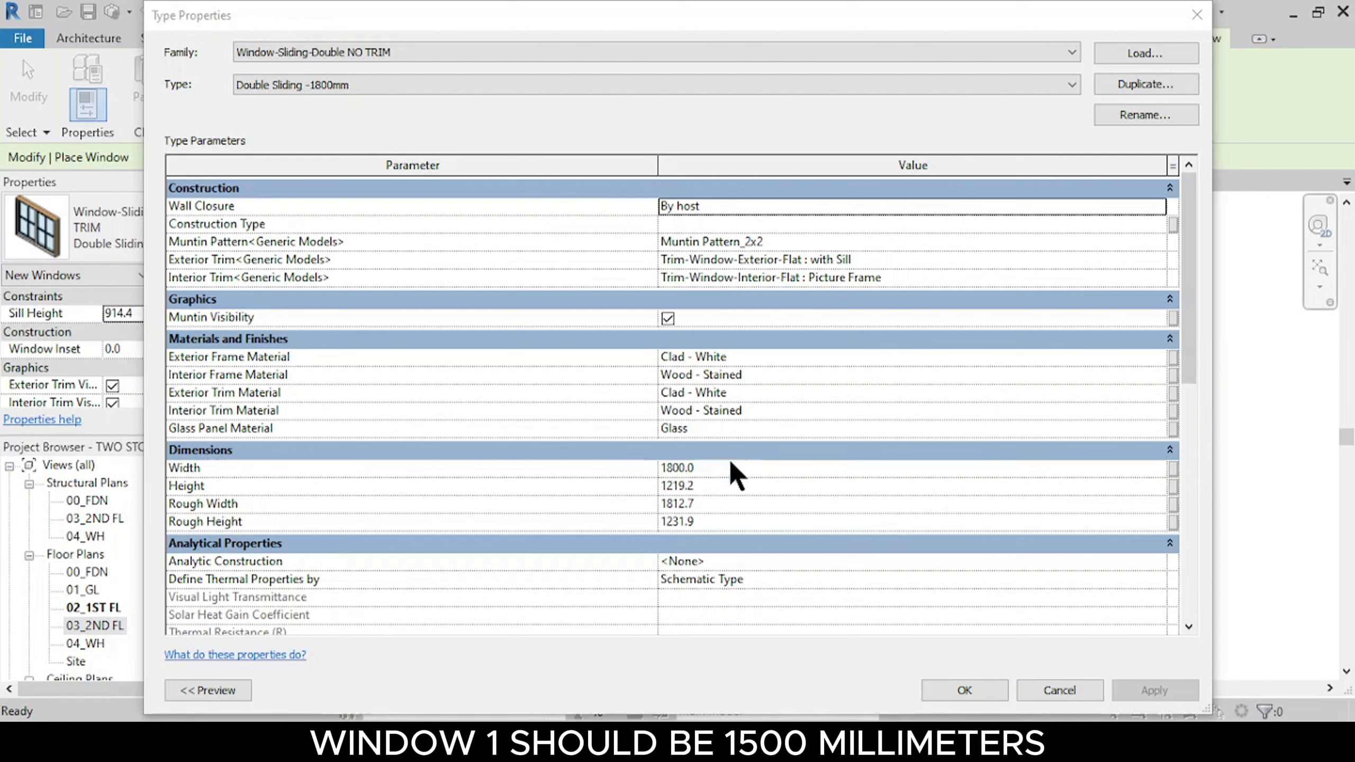
left_click(748, 487)
type("1500")
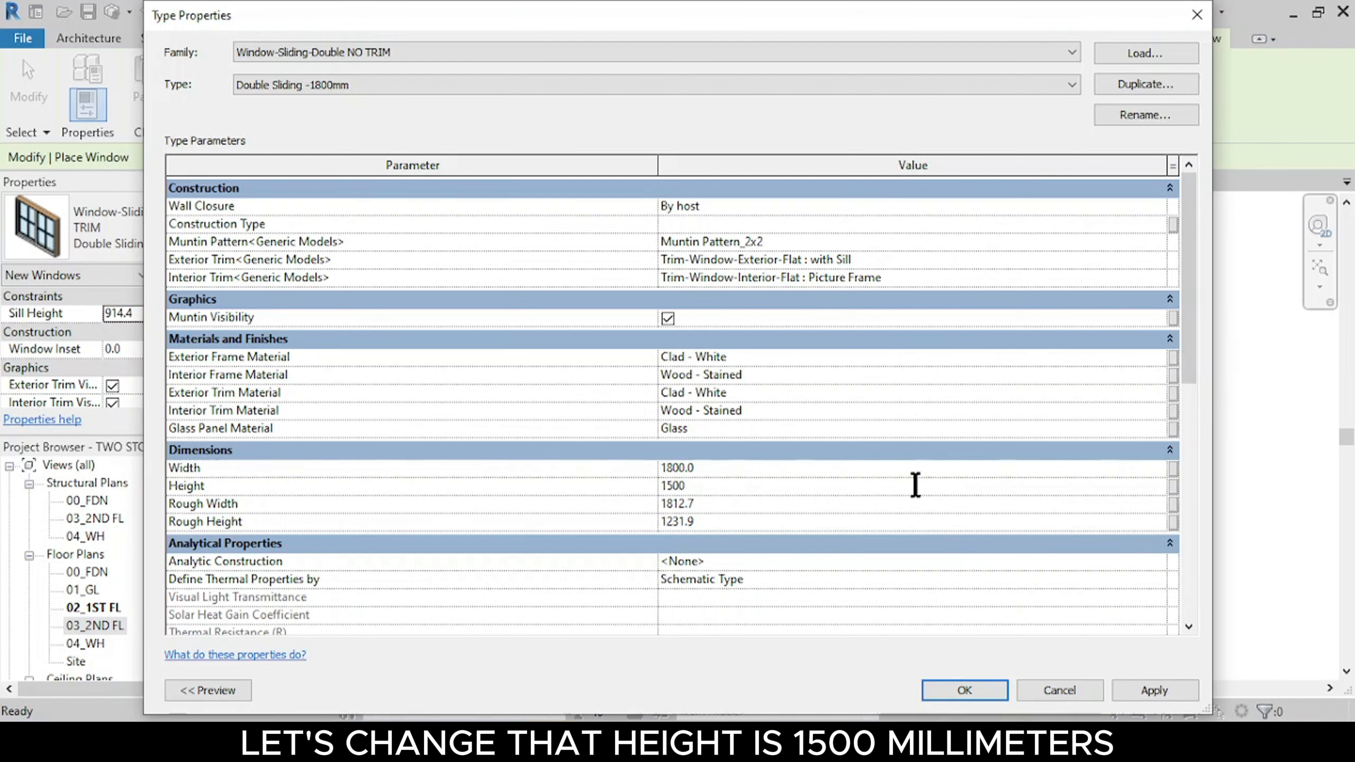
left_click(963, 692)
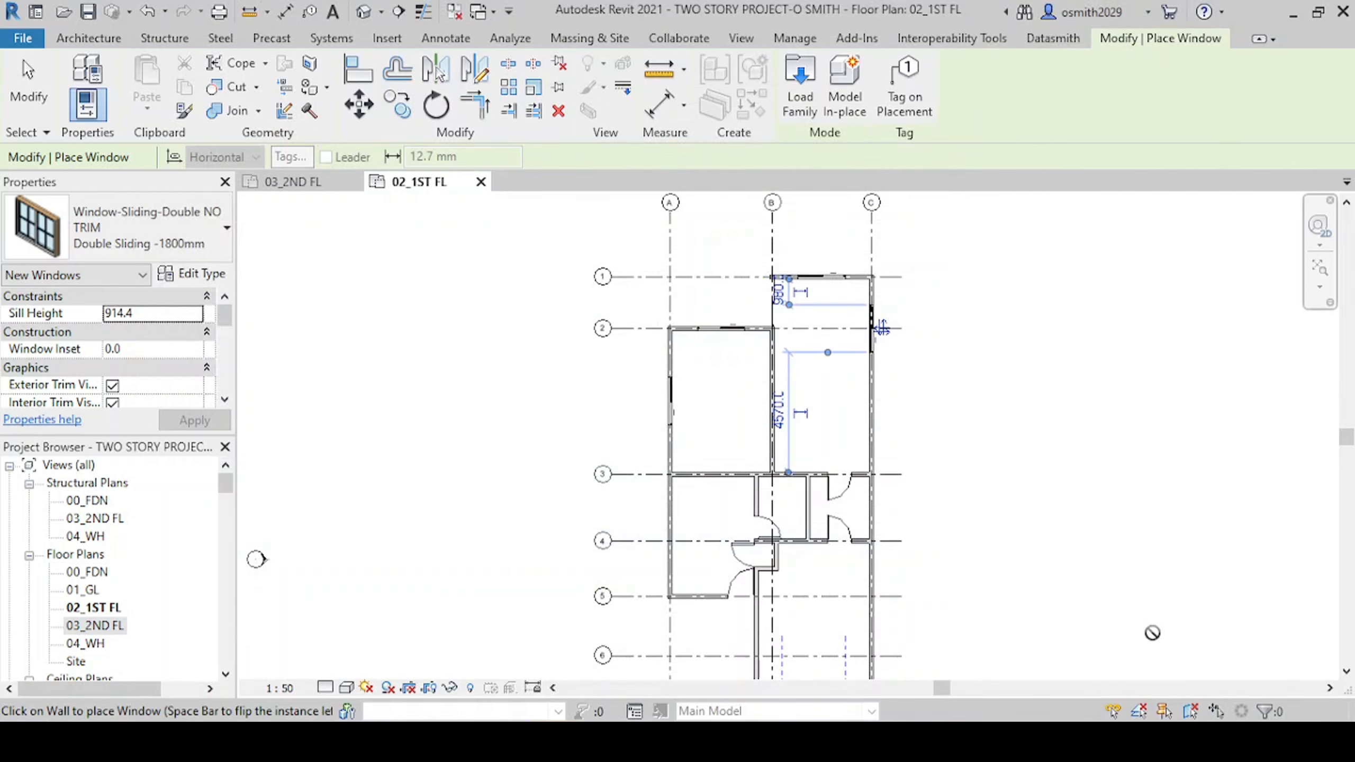
Step: Duplicate the Double Sliding -1800mm window type under the name "Double Sliding -1200 x 1200"
left_click(208, 274)
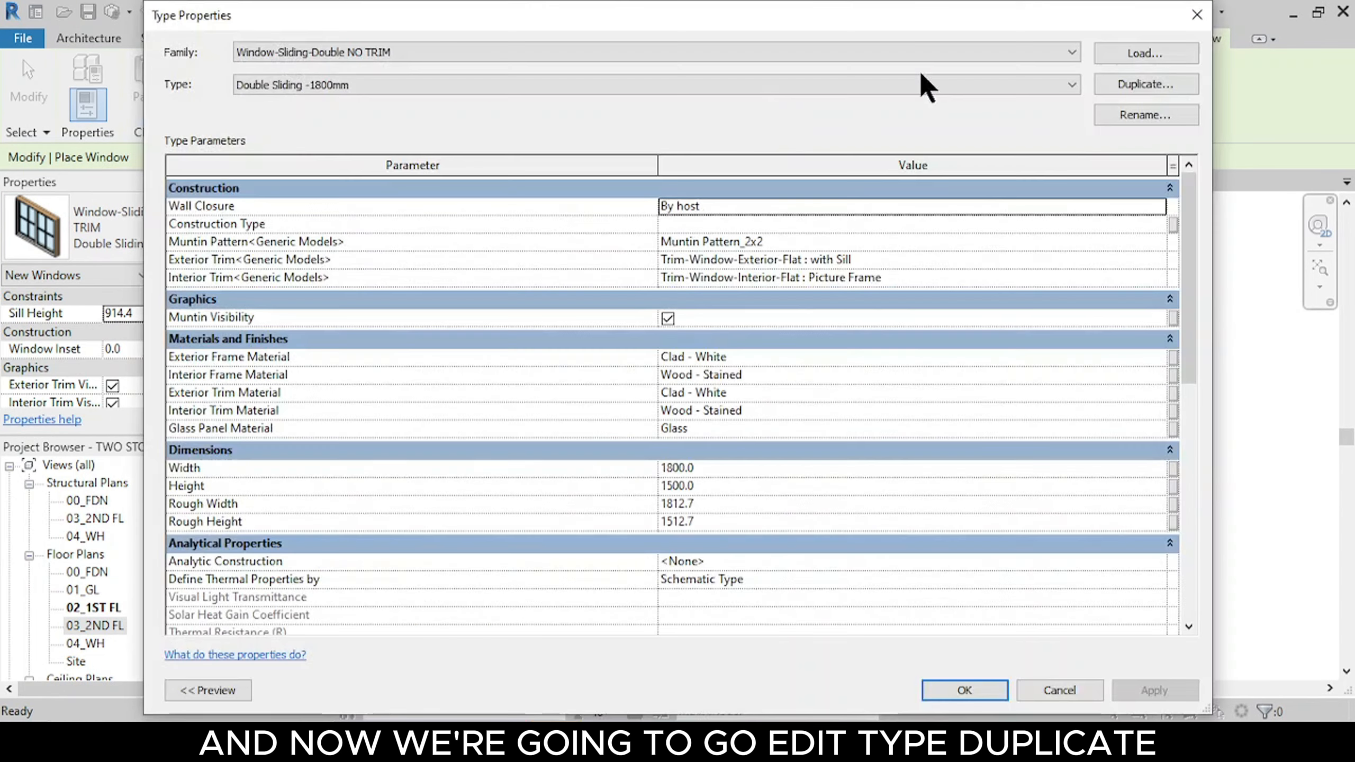
left_click(1131, 80)
left_click(682, 391)
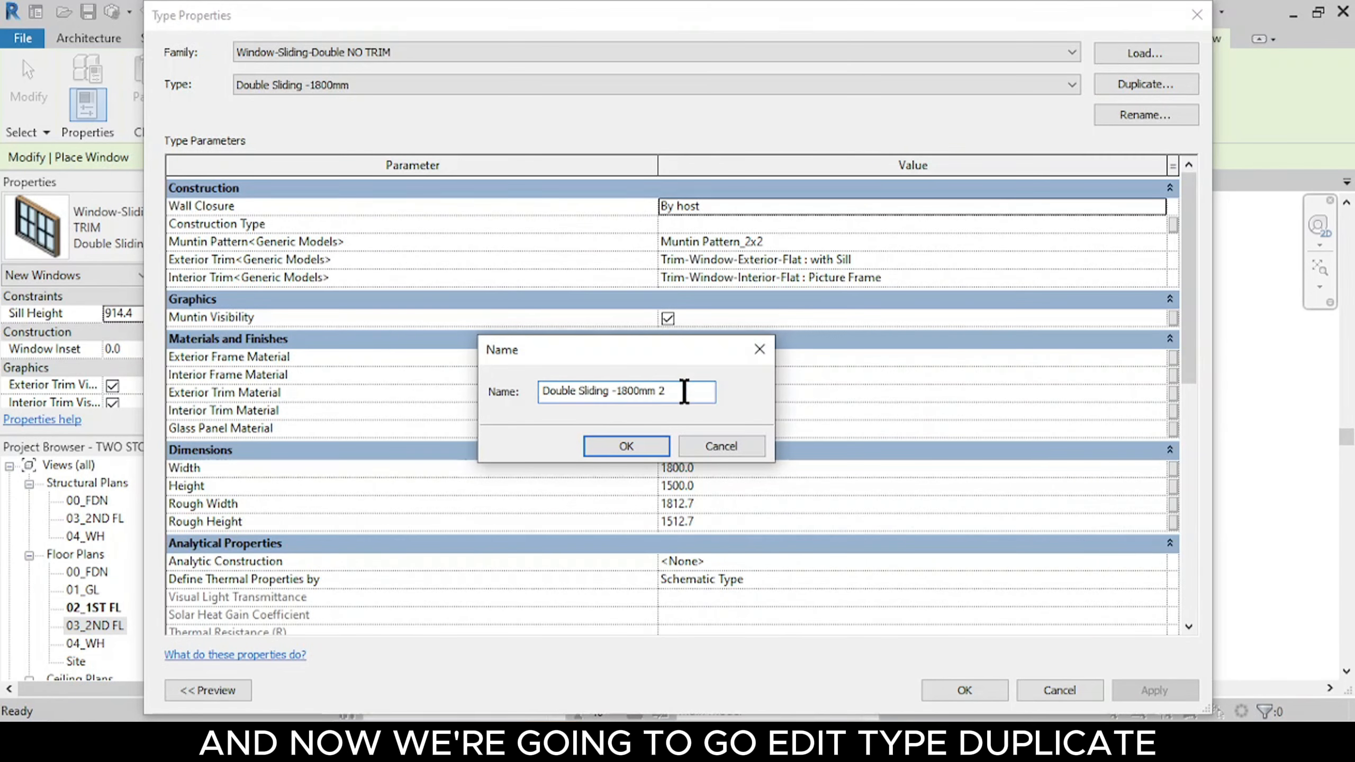
left_click(642, 392)
key("BackSpace")
key("BackSpace")
key("BackSpace")
key("BackSpace")
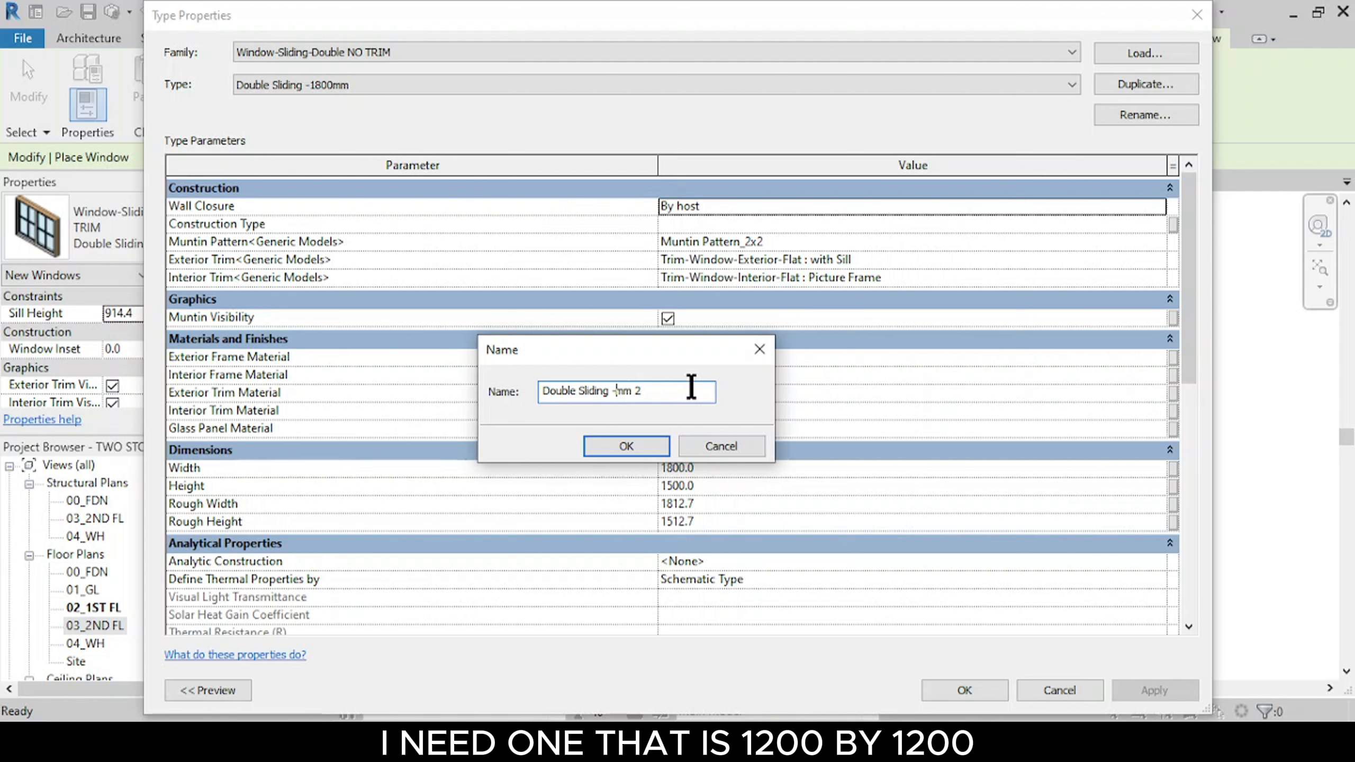
type("1200")
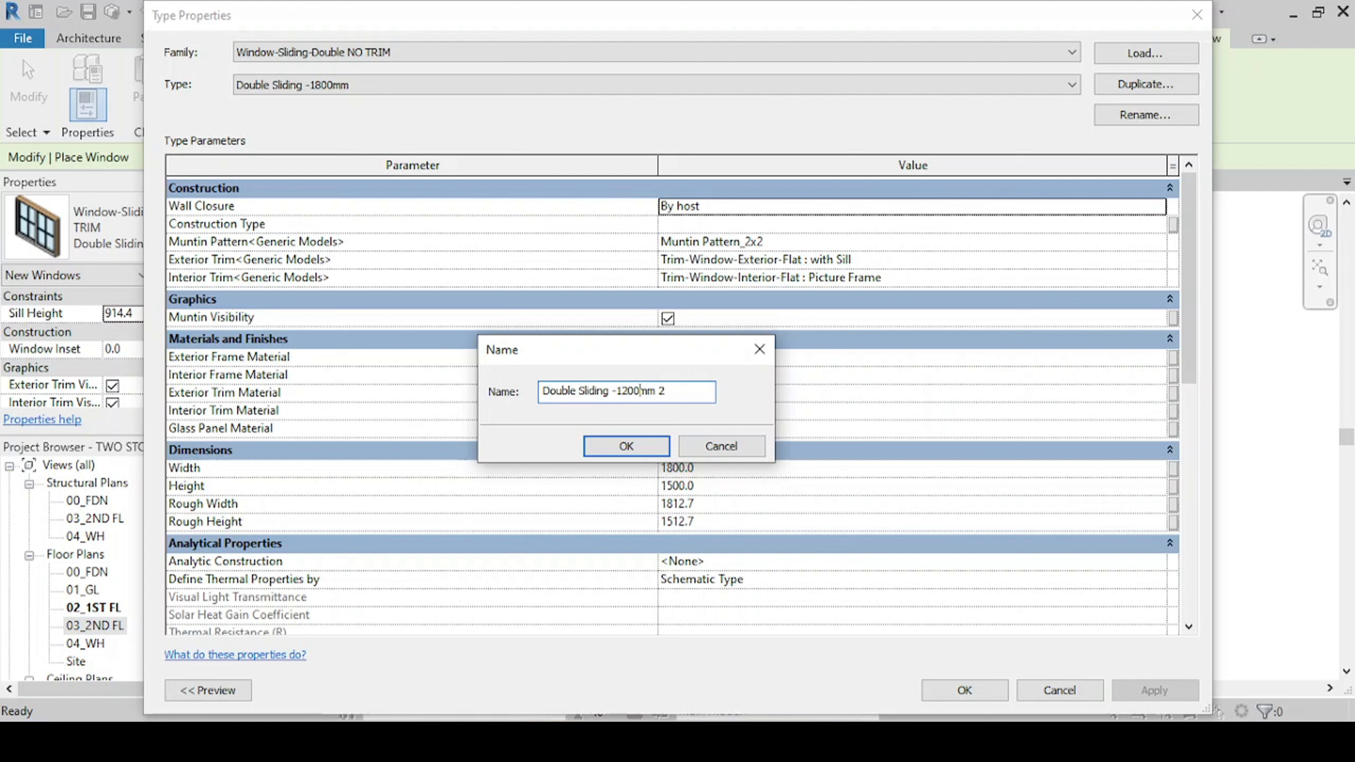
key("BackSpace")
key("BackSpace")
key("BackSpace")
key("BackSpace")
type("x 12000")
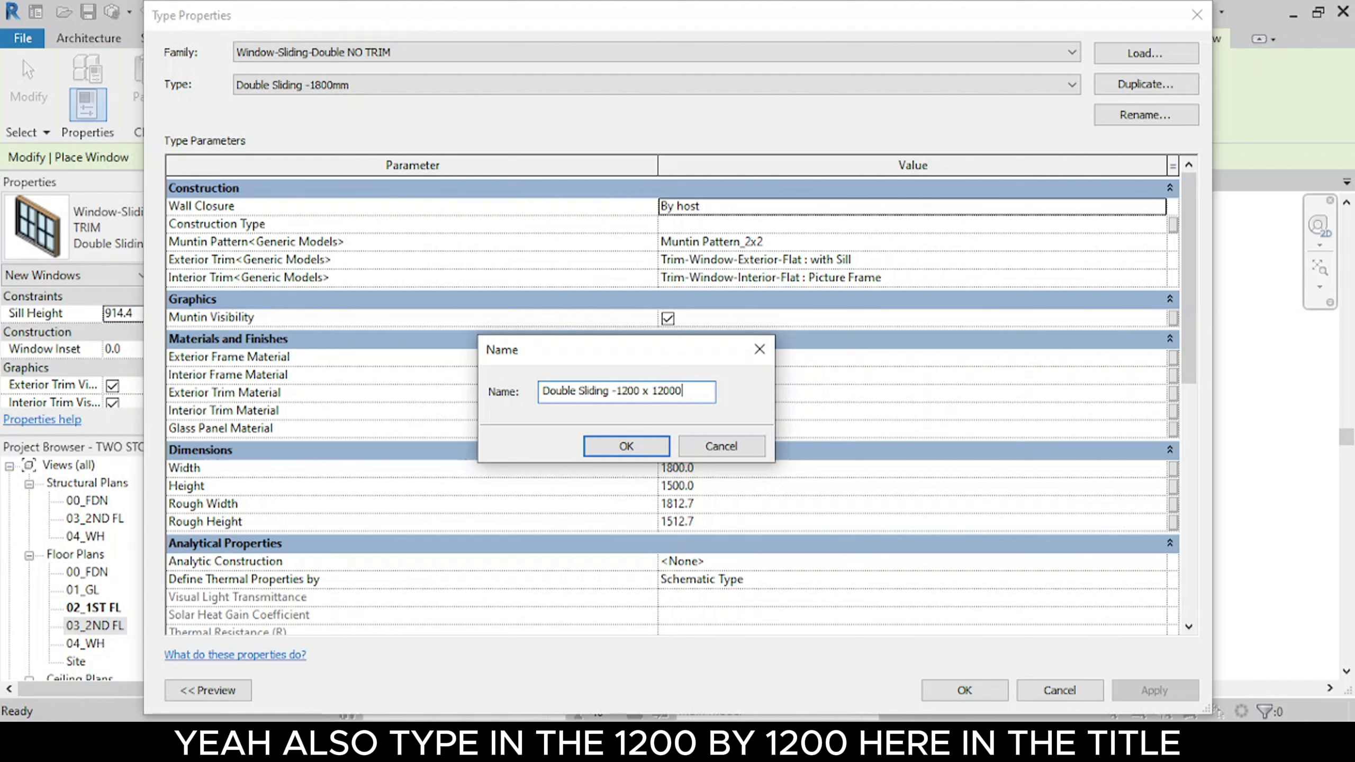
key("BackSpace")
left_click(594, 447)
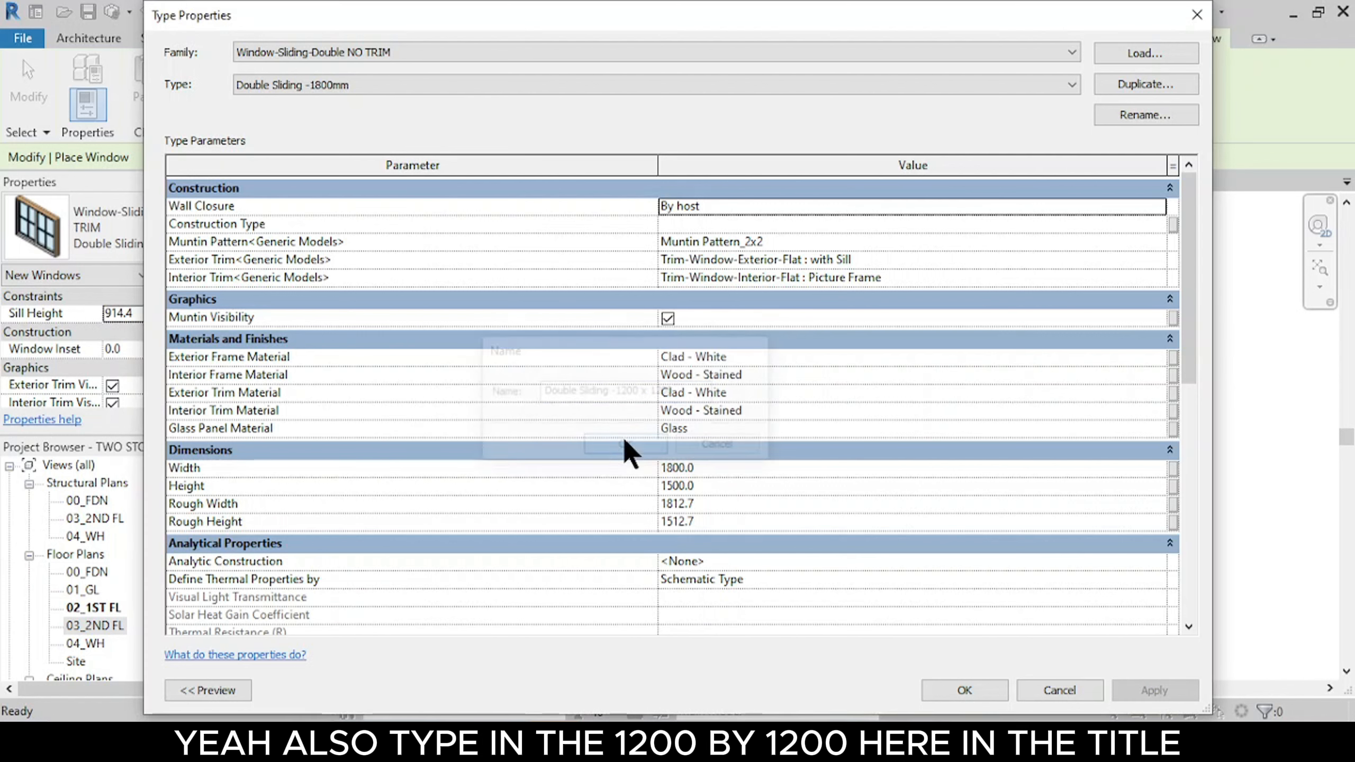
Step: Set the Double Sliding -1200 x 1200 type's width and height to 1200 mm and accept the type properties
left_click(726, 468)
type("1200")
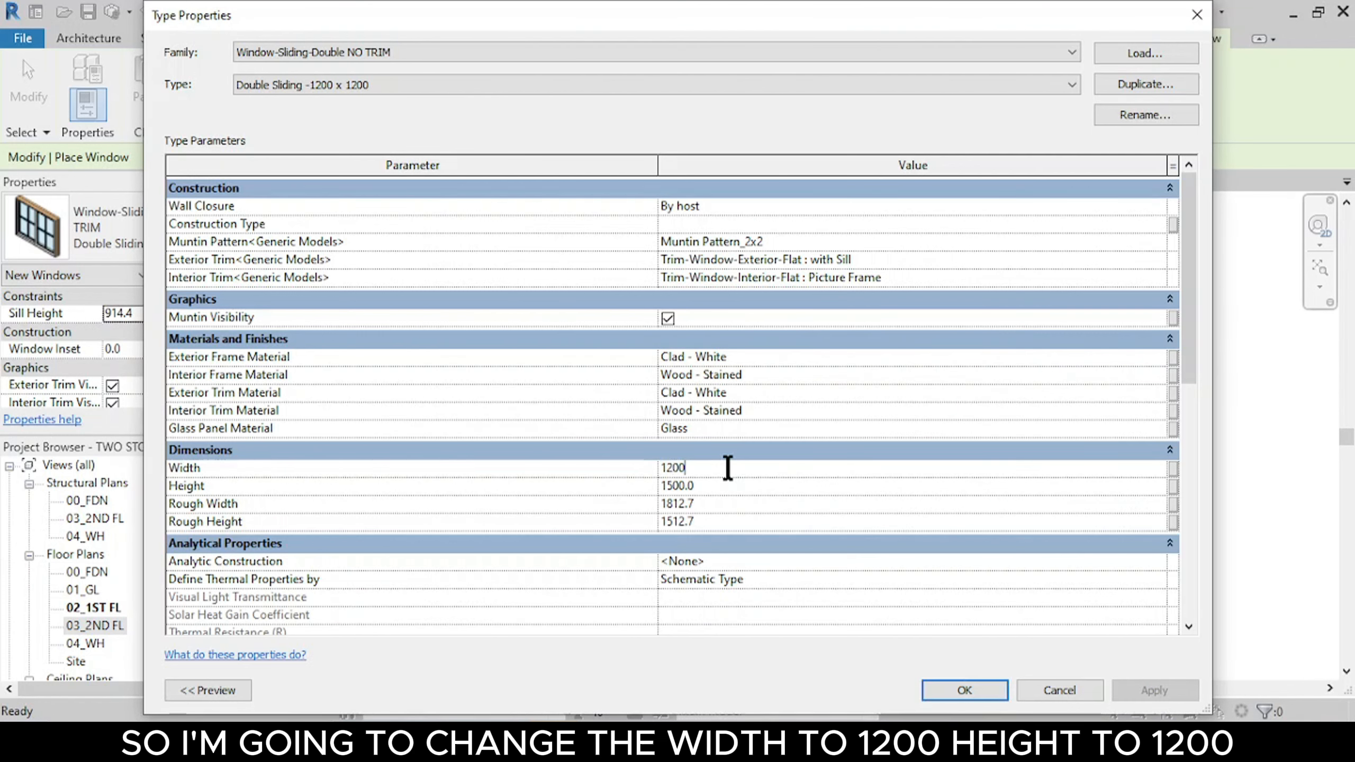
left_click(716, 486)
type("1200")
left_click(950, 692)
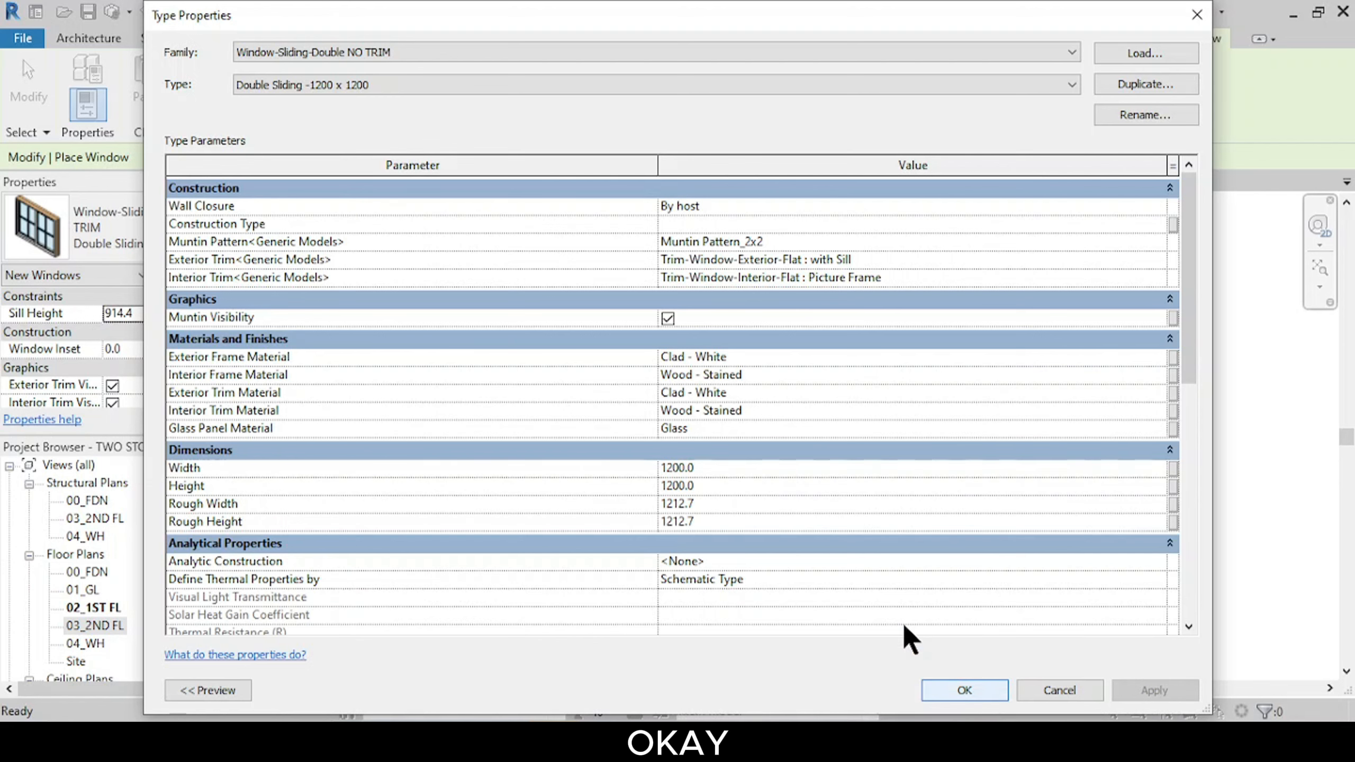
left_click(971, 688)
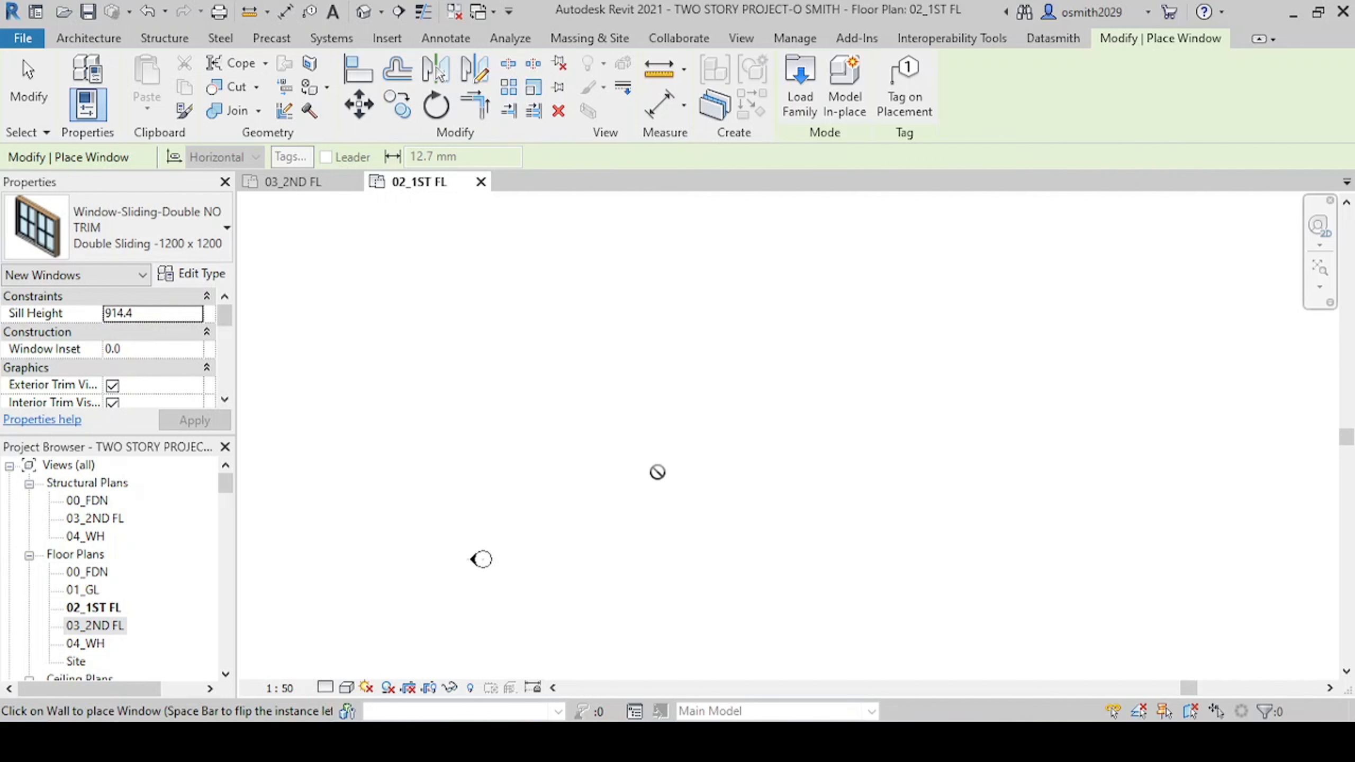
Step: Place a 1200 x 1200 sliding window in the grid C wall centred between grids 3 and 4, 600 mm from each cross wall
scroll(657, 472, "down", 5)
scroll(496, 478, "up", 6)
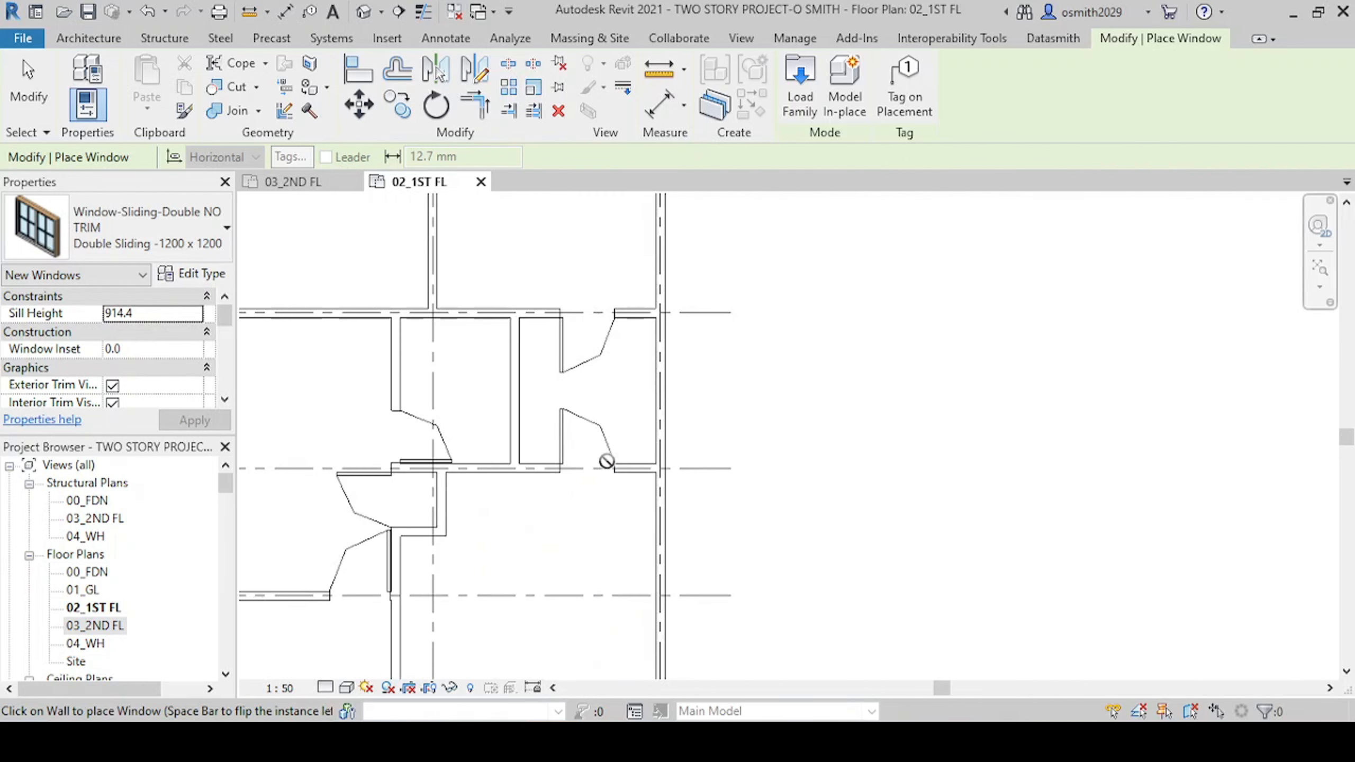
scroll(661, 385, "up", 3)
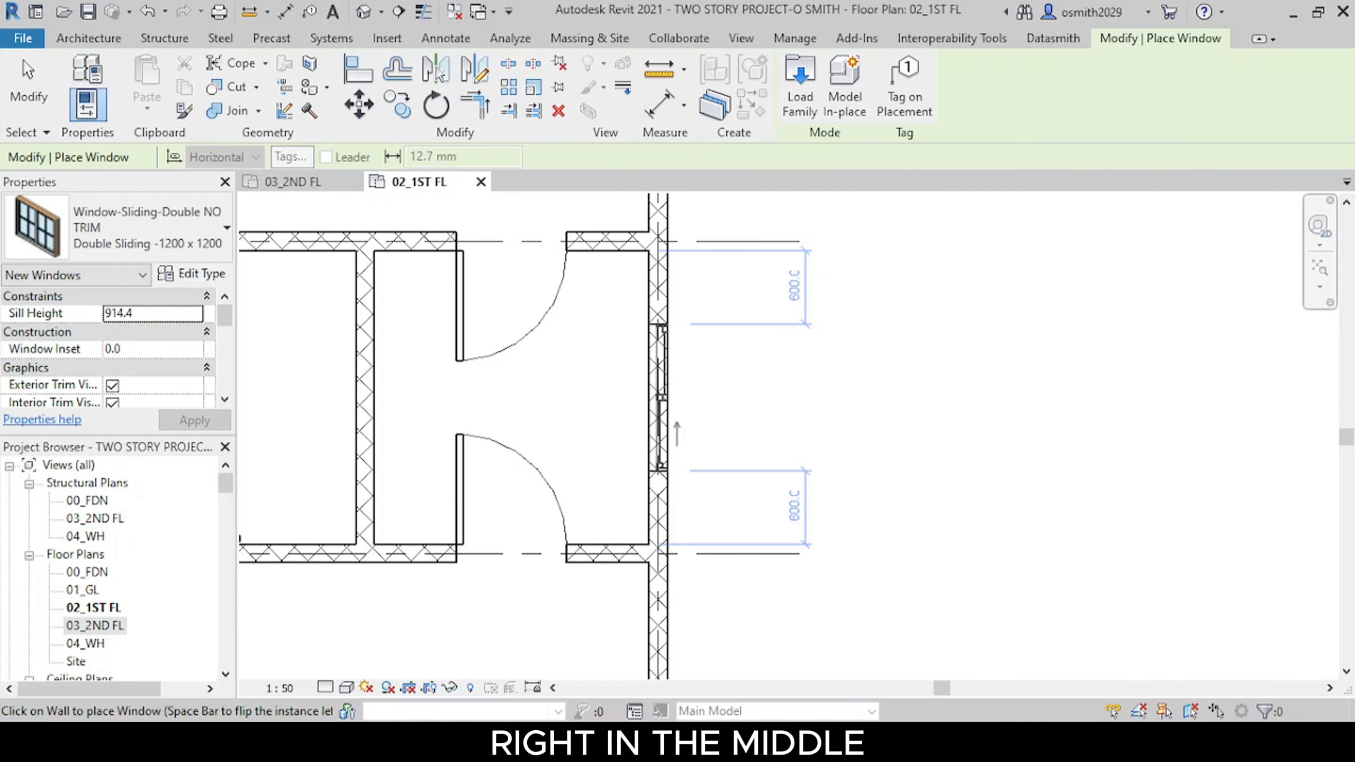
left_click(660, 398)
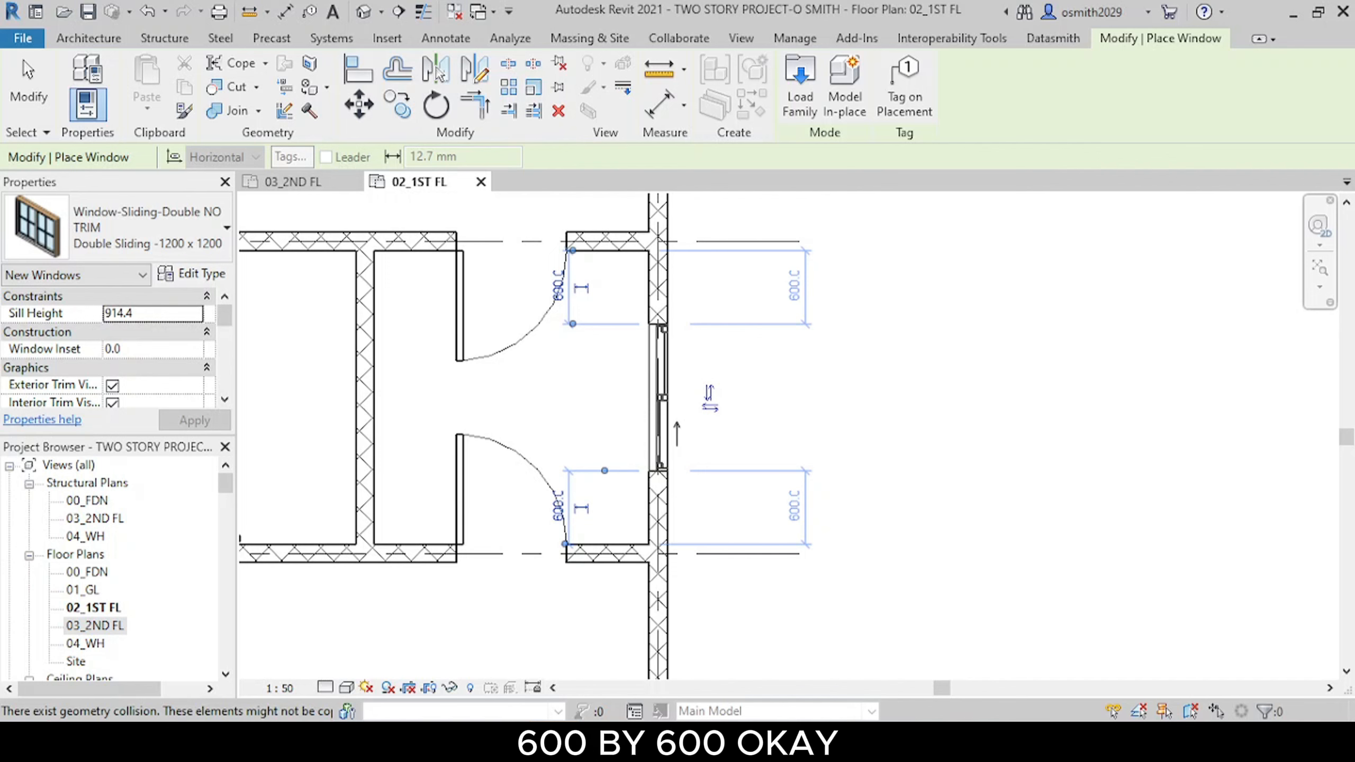
Step: Duplicate the Double Sliding -1200 x 1200 window type under the name "Double Sliding -600 x 600"
scroll(506, 539, "down", 3)
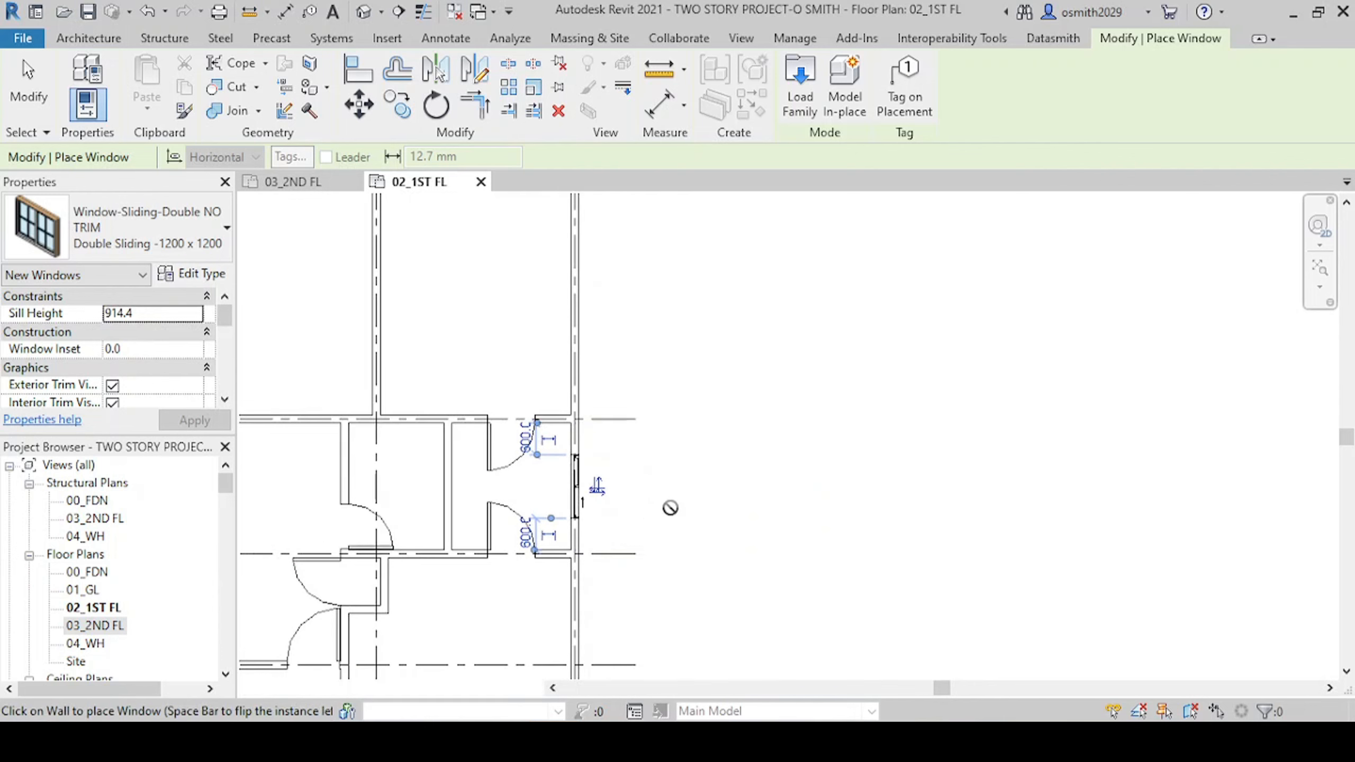
left_click(184, 274)
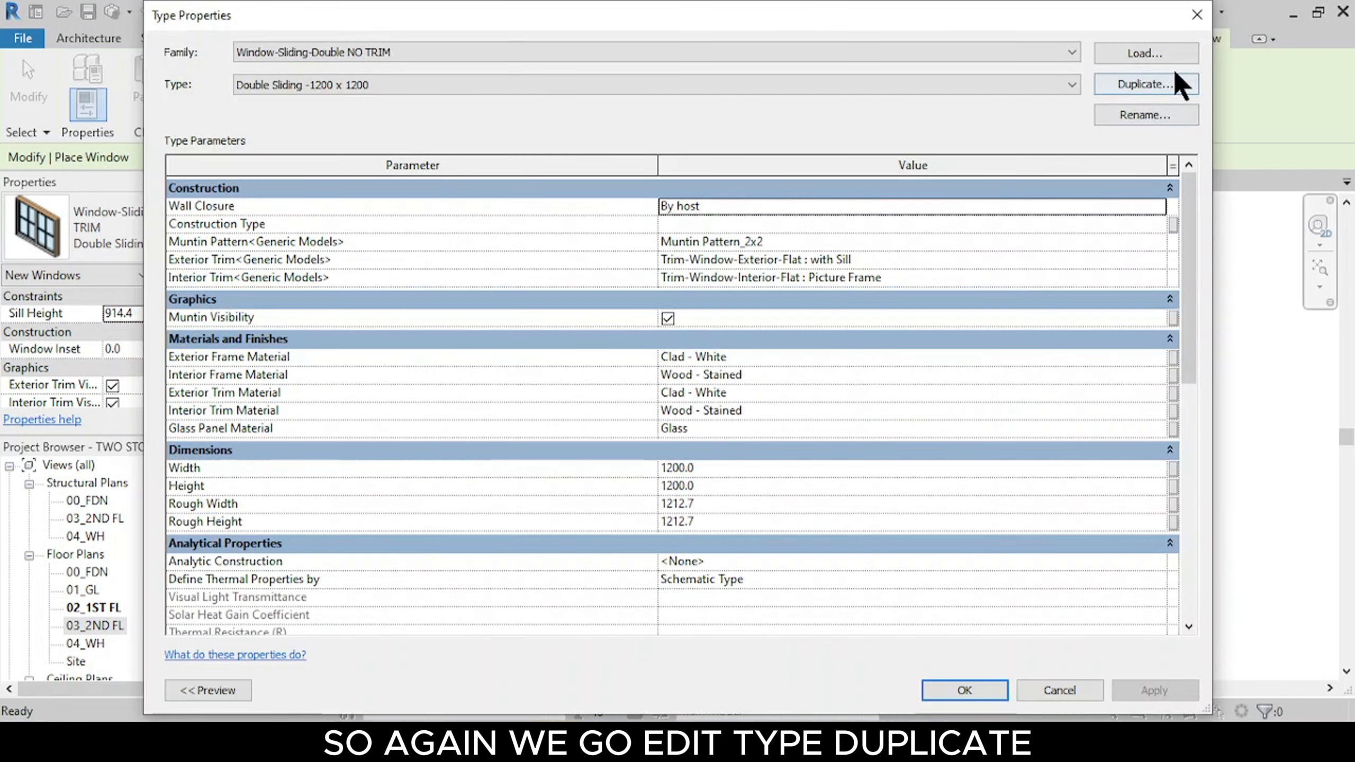
left_click(1181, 85)
left_click(643, 390)
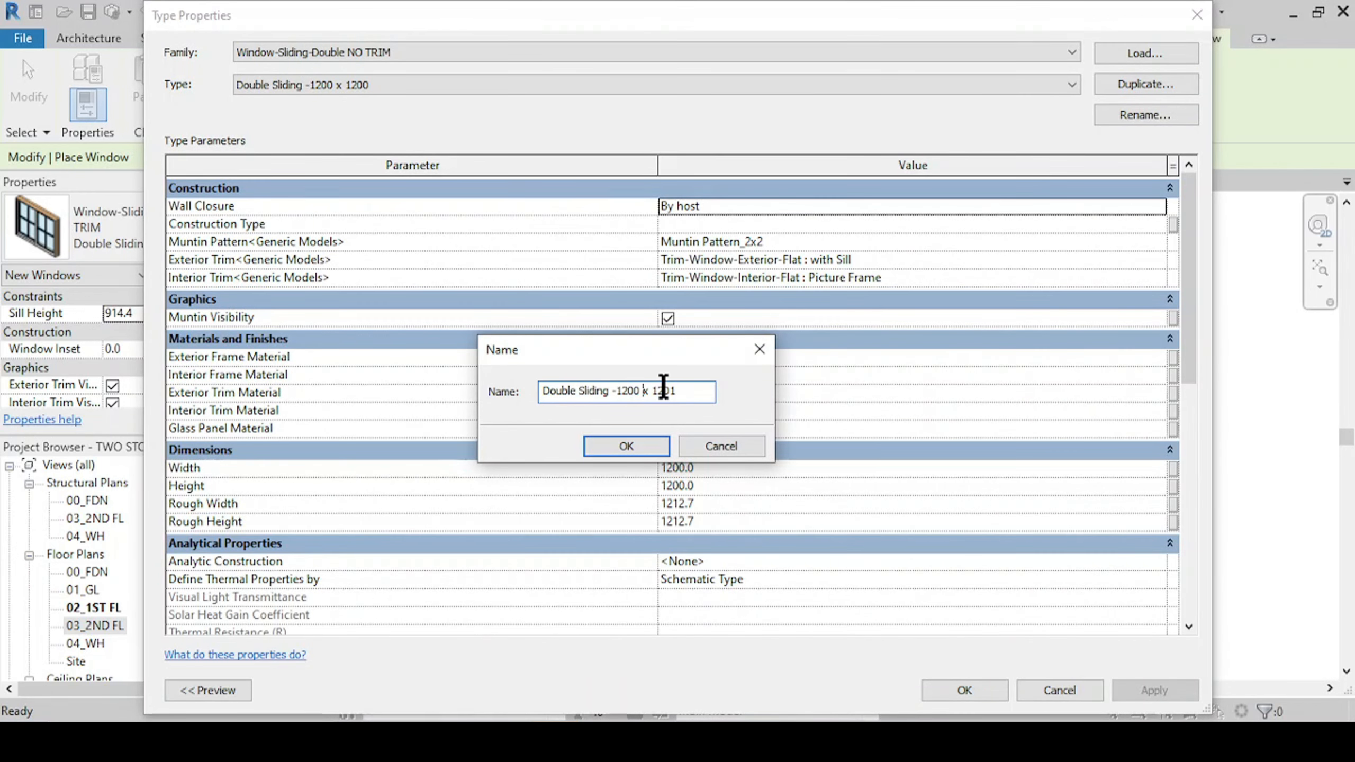
key("BackSpace")
key("BackSpace")
key("BackSpace")
key("BackSpace")
key("BackSpace")
type("6")
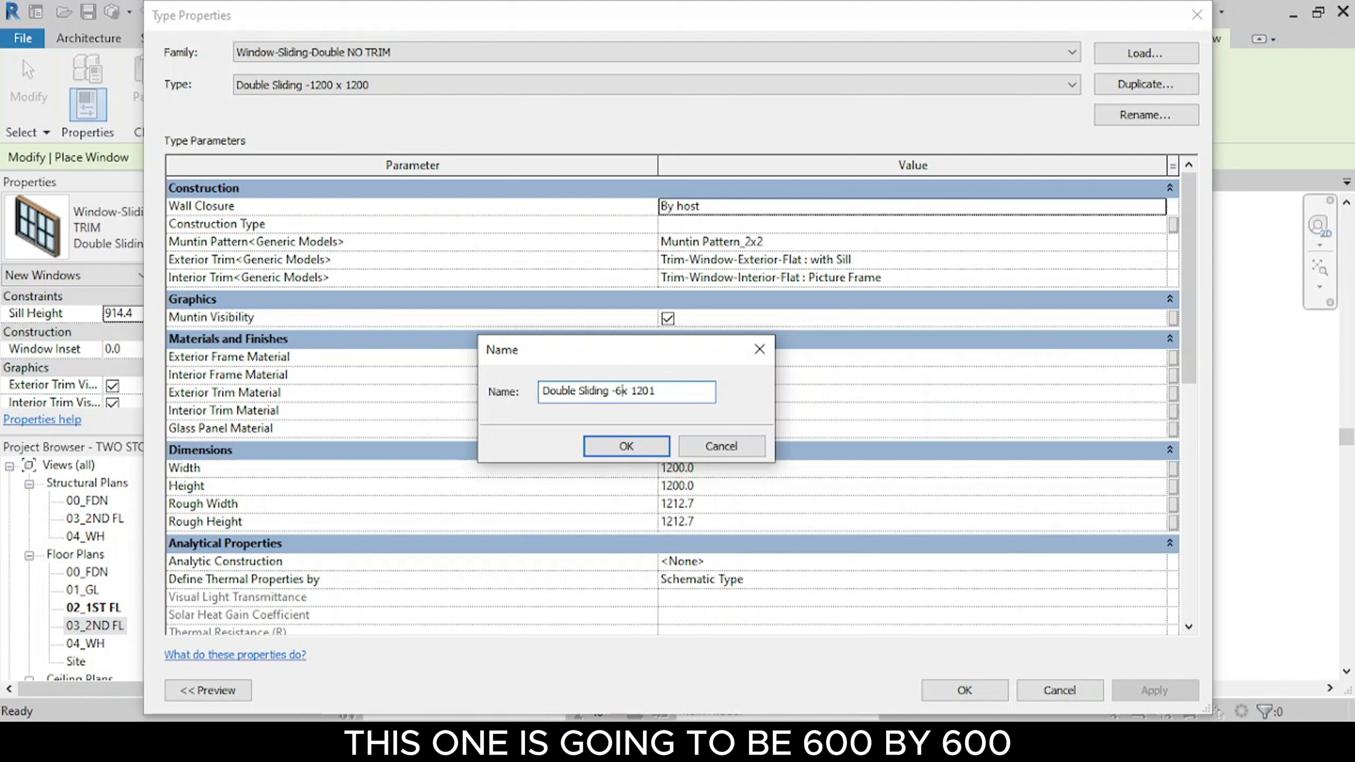
type("00")
left_click(692, 394)
type("600")
left_click(627, 446)
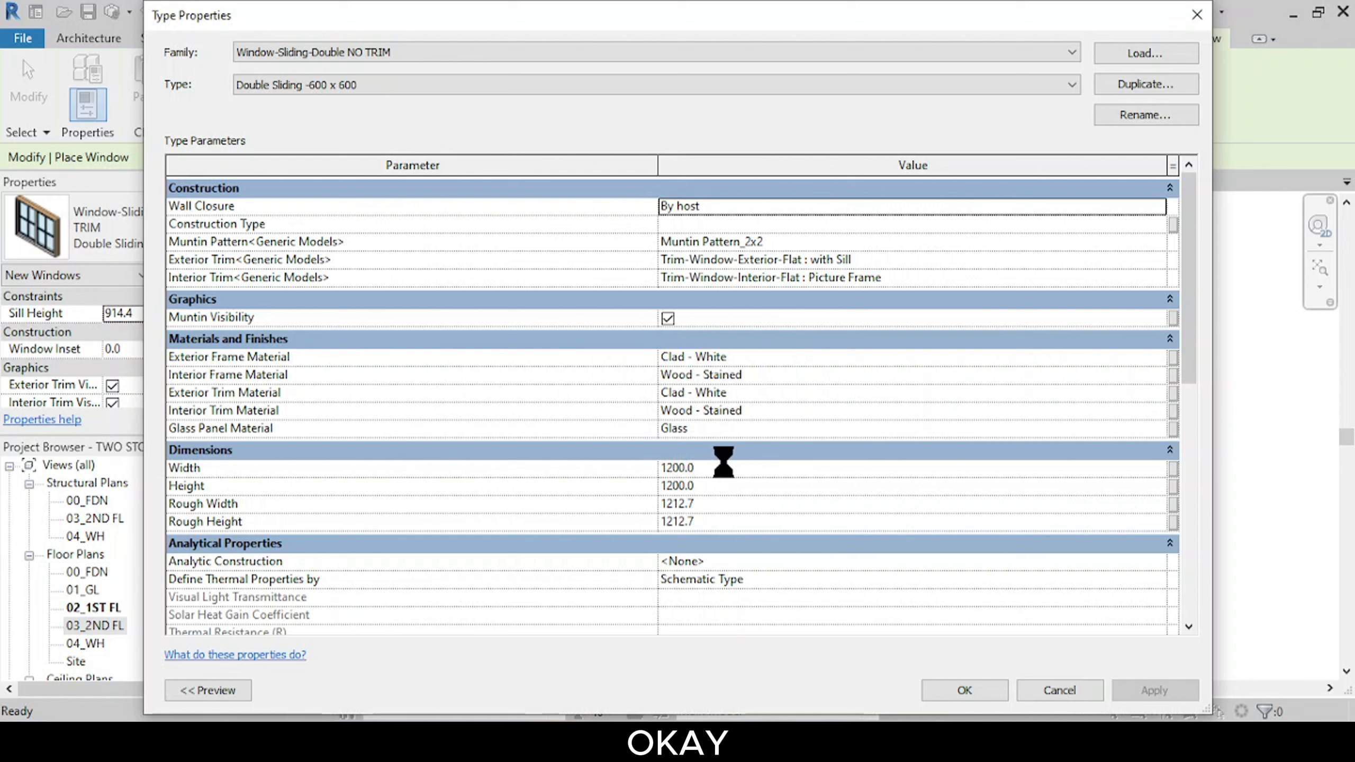
Step: Set the new 600 x 600 type's width and height to 600 mm and accept the type properties
left_click(723, 464)
type("600")
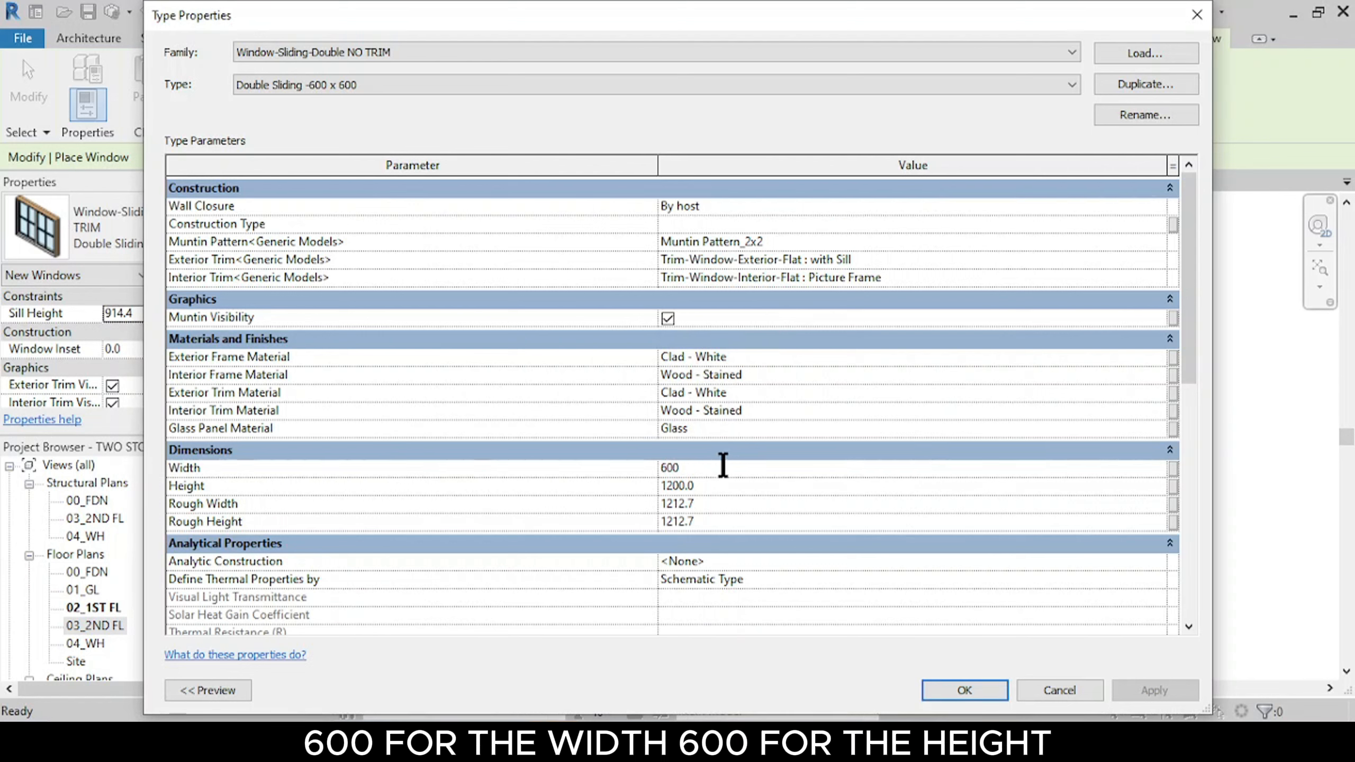
left_click(726, 484)
type("600")
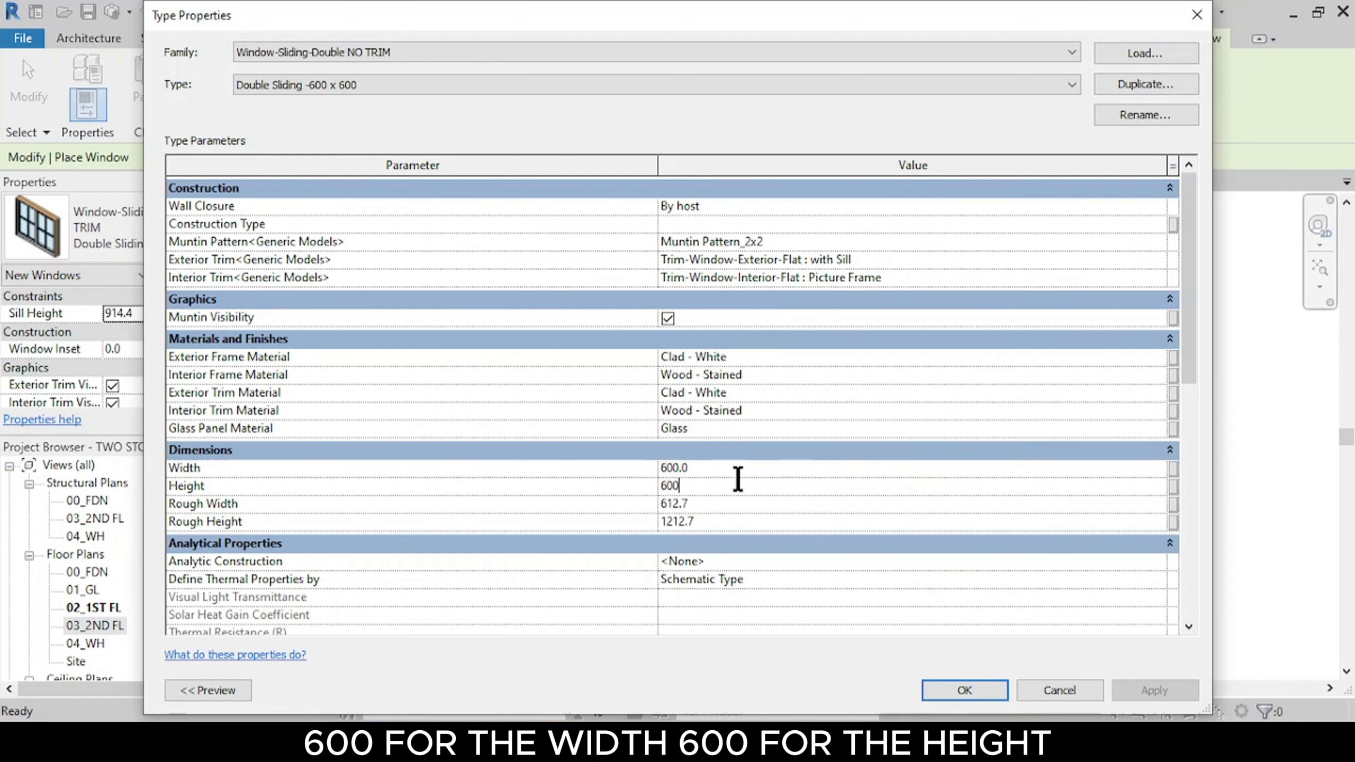
left_click(979, 683)
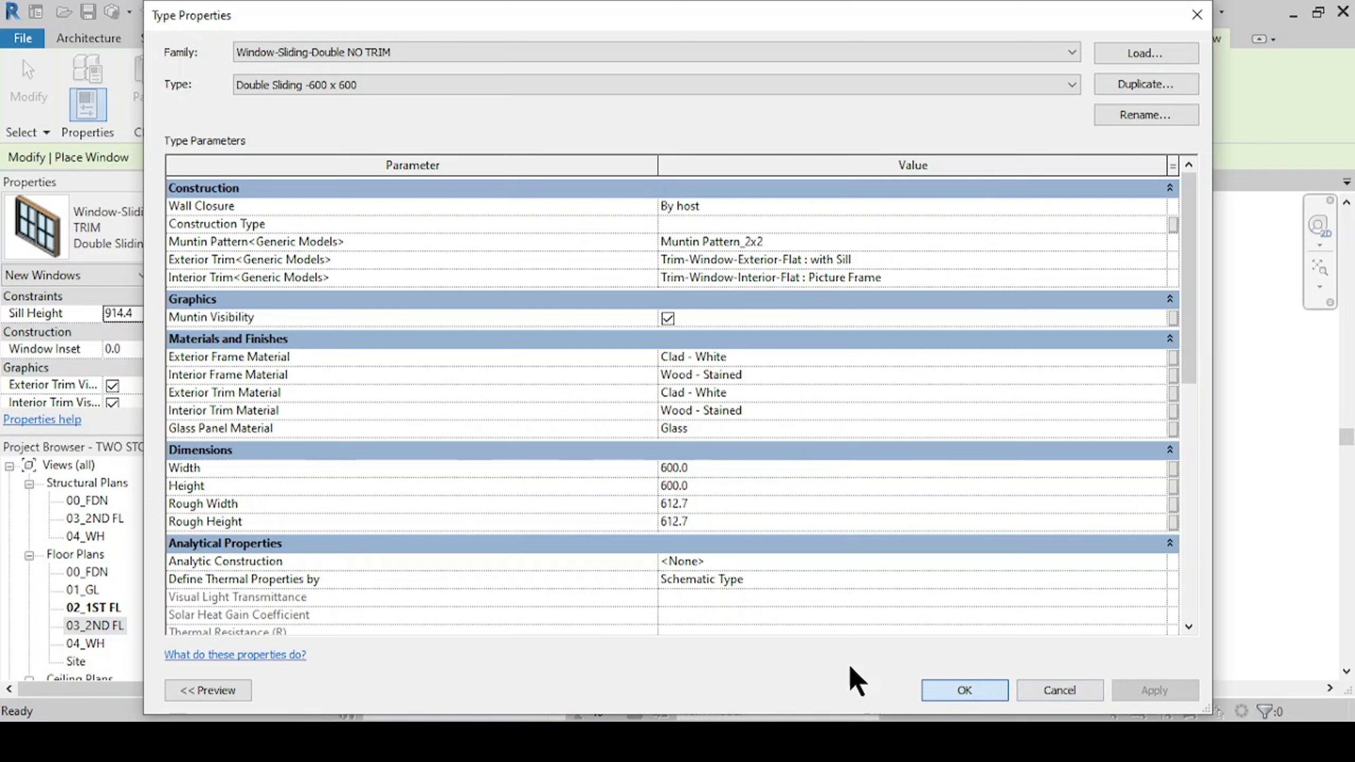
left_click(942, 692)
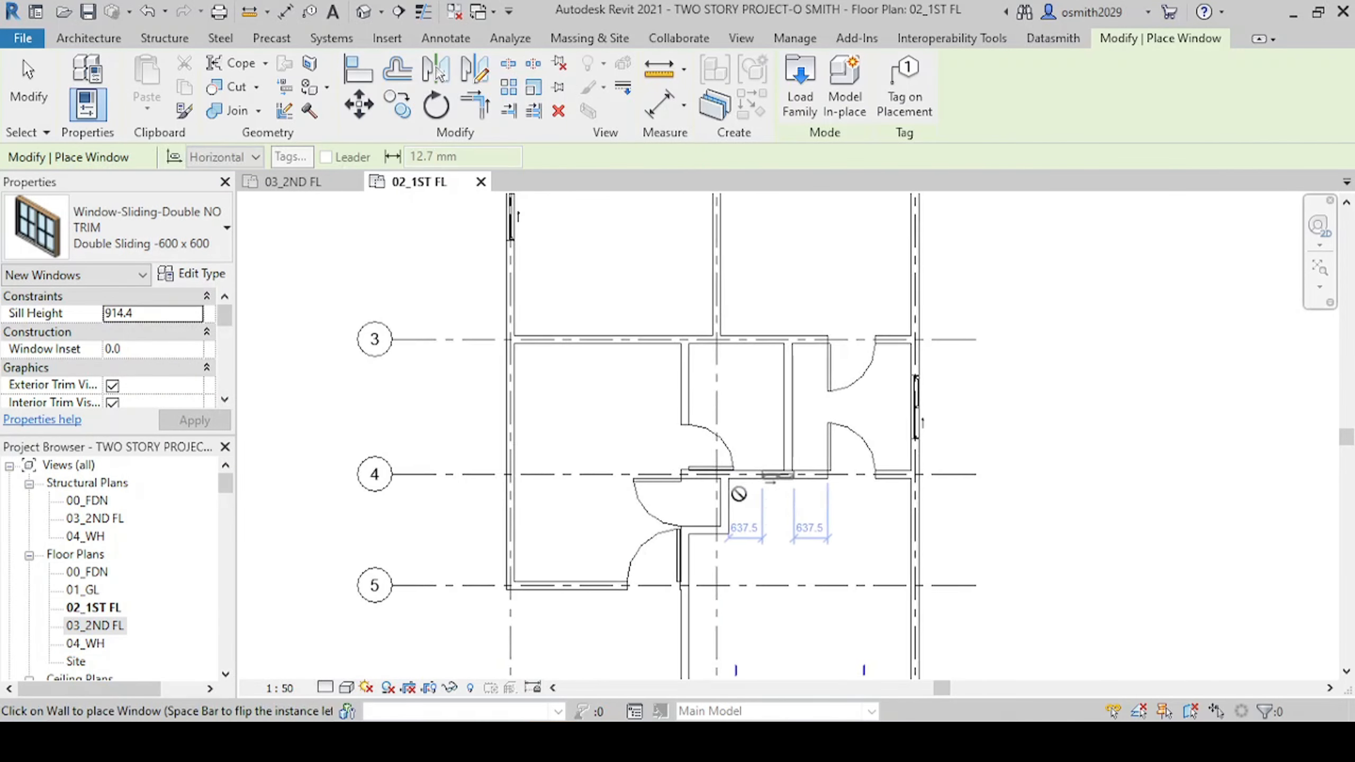
Step: Place a 600 x 600 sliding window in the grid 4 wall, centred with 225 mm to the adjacent wall on each side
scroll(739, 494, "up", 5)
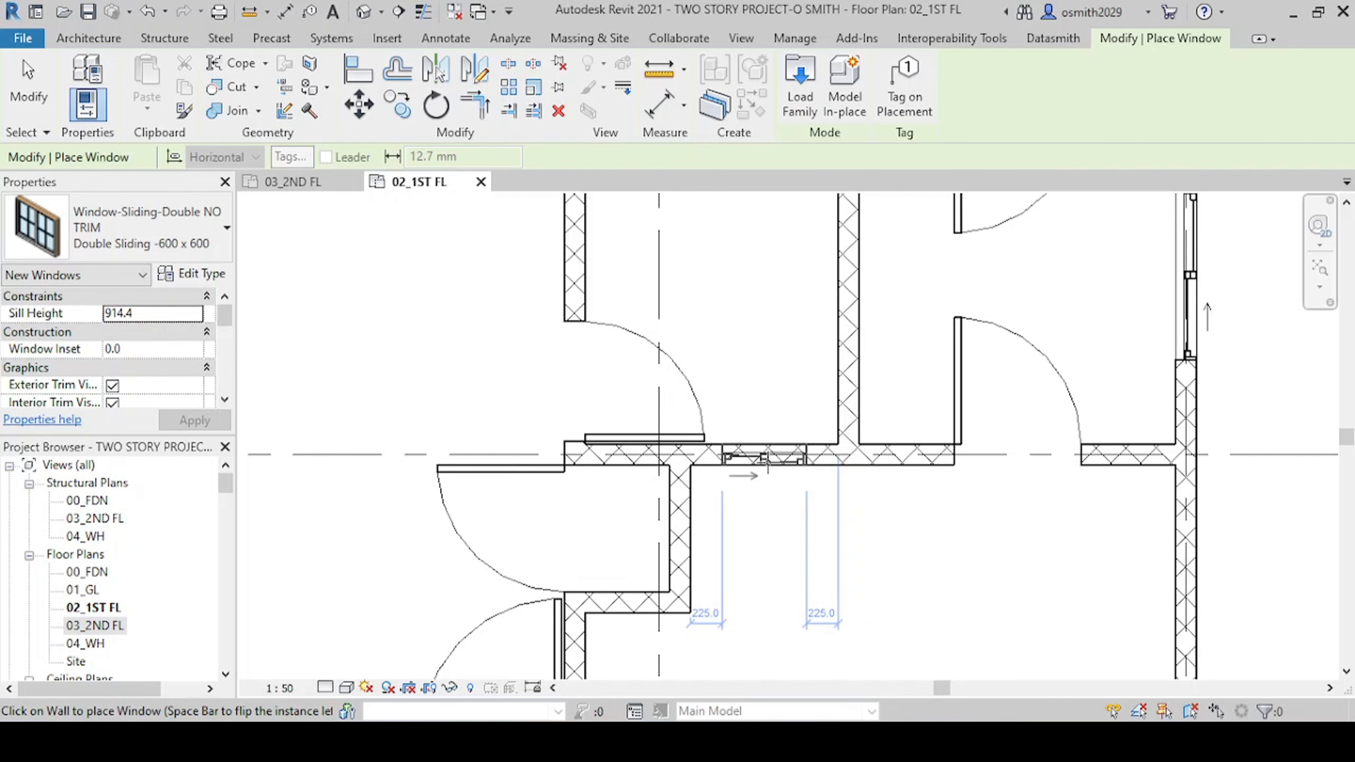
scroll(766, 460, "down", 3)
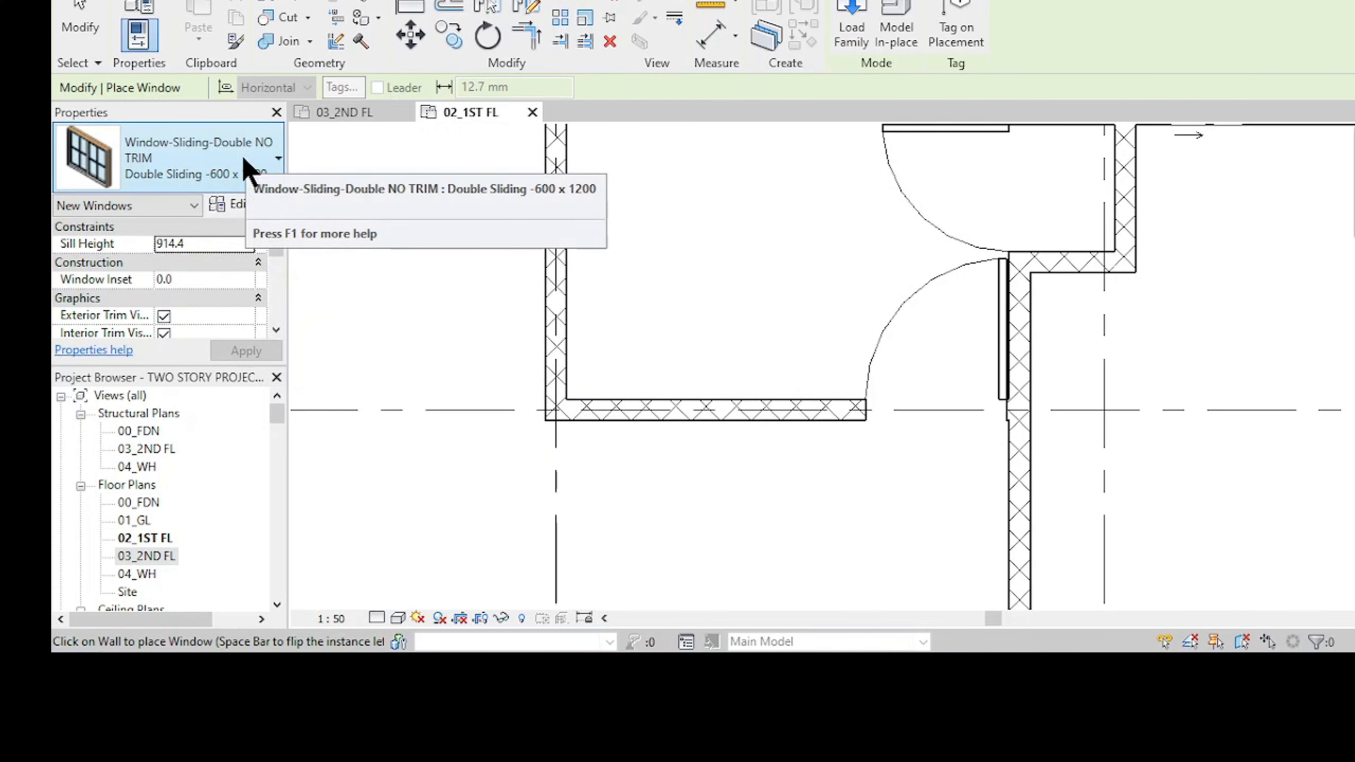
Step: Search the window types for "fixed" and choose the M_Fixed 0610 x 1220mm type
left_click(244, 163)
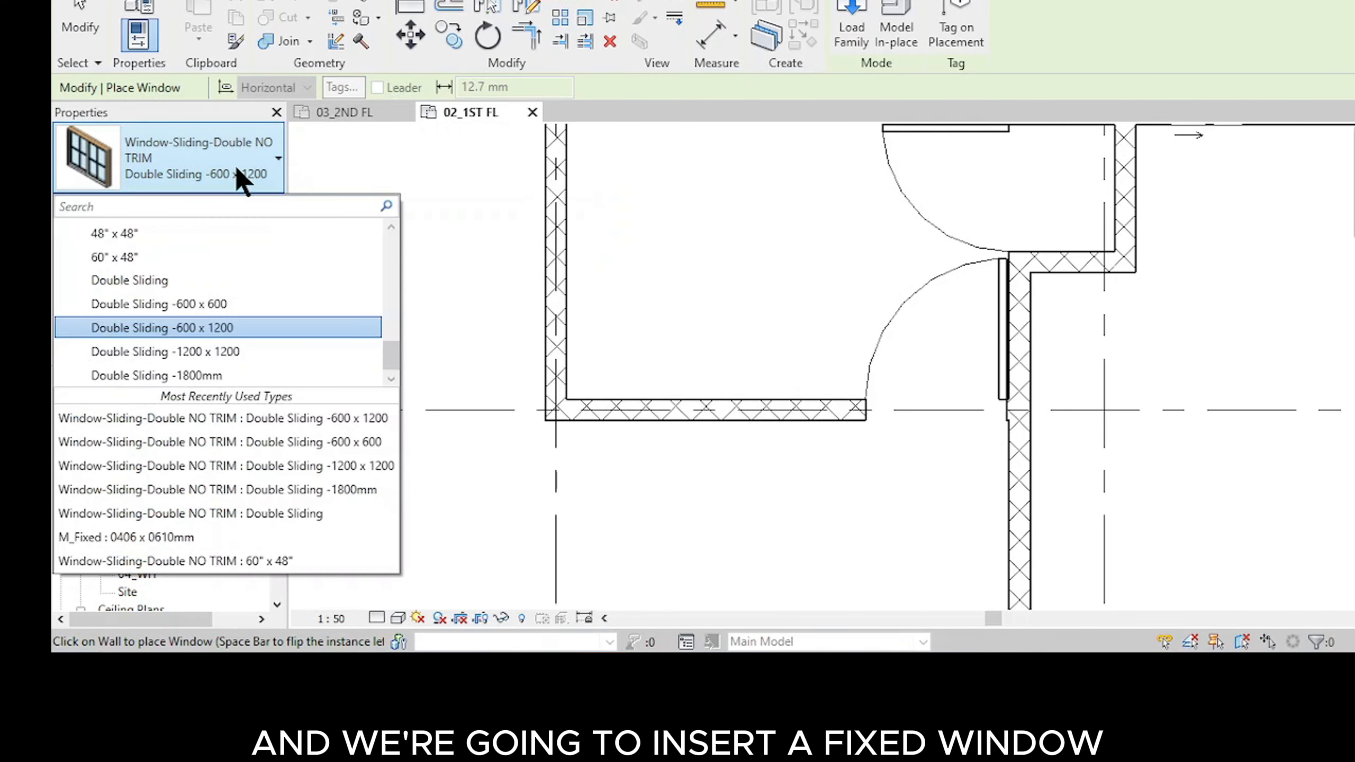
left_click_drag(384, 355, 387, 342)
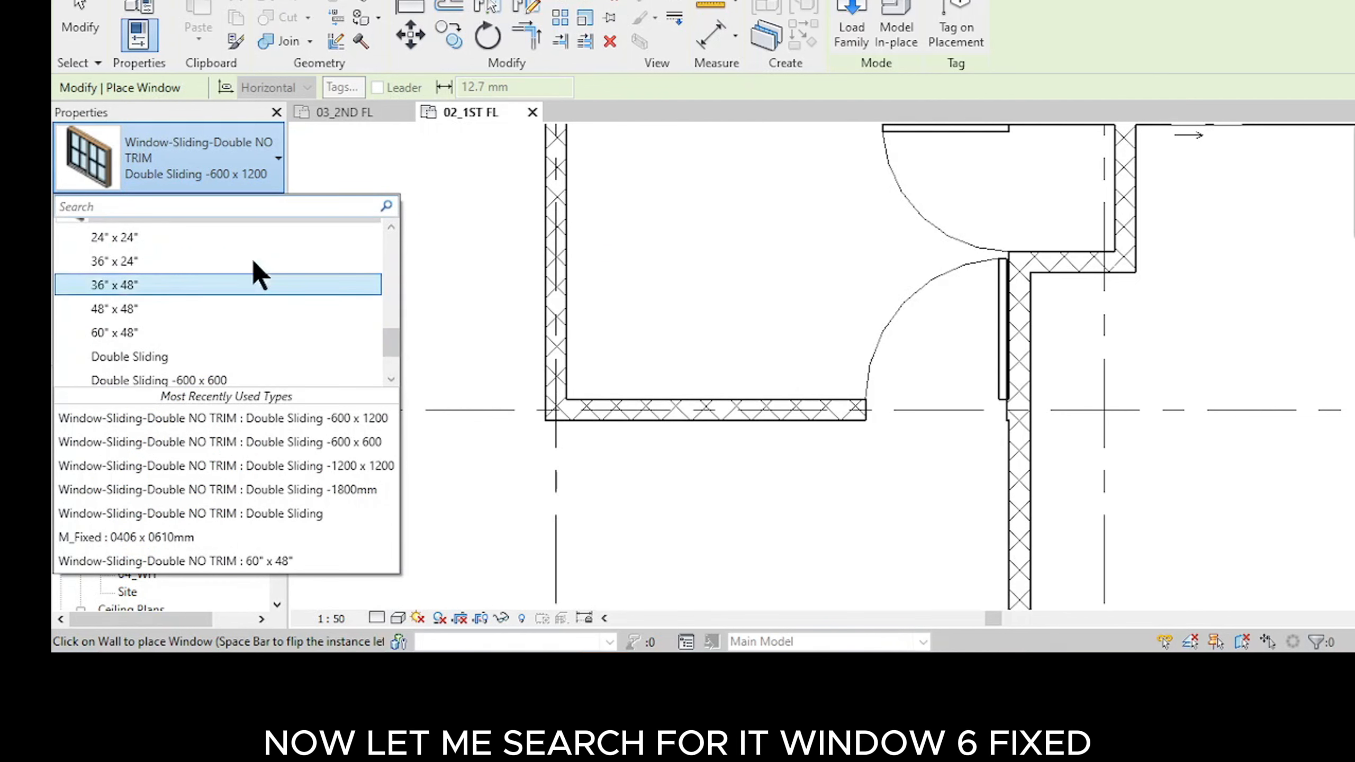
type("fixed")
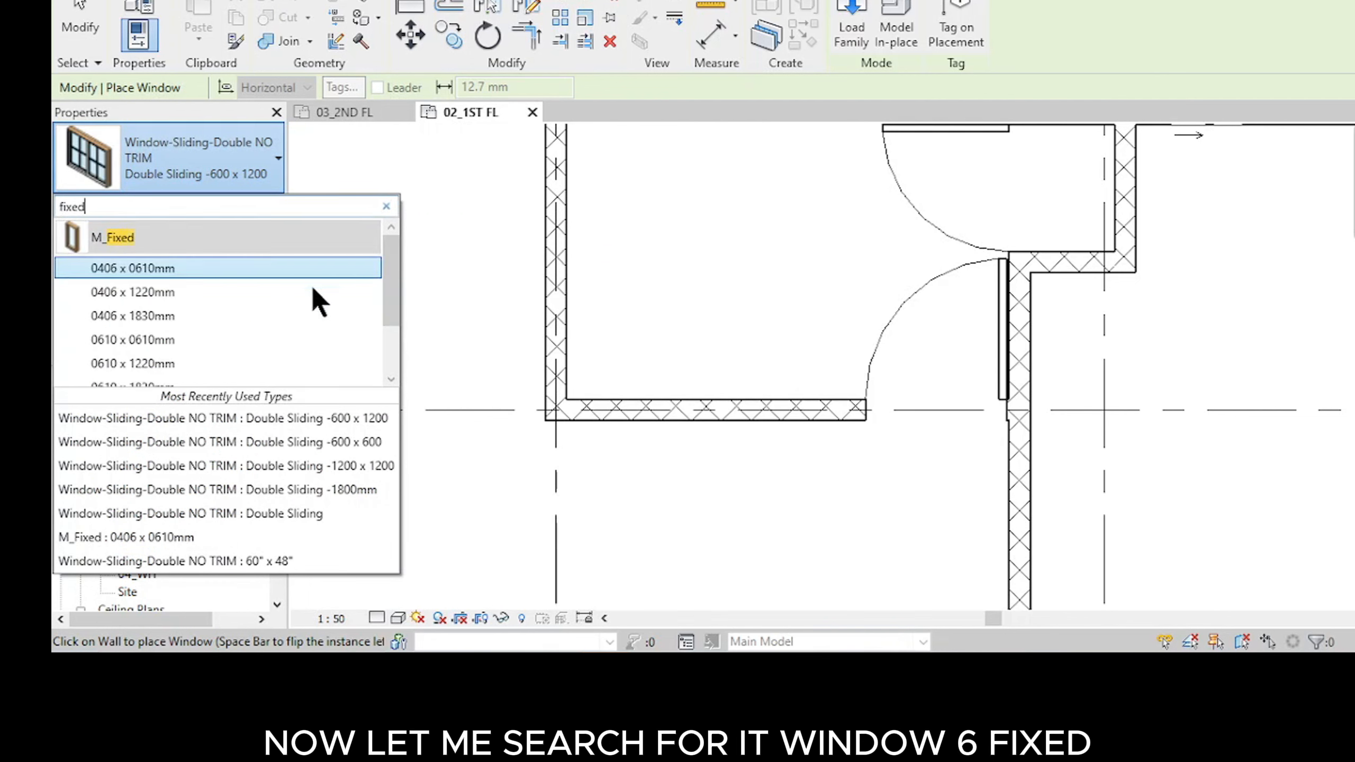
scroll(302, 306, "down", 2)
scroll(299, 314, "up", 2)
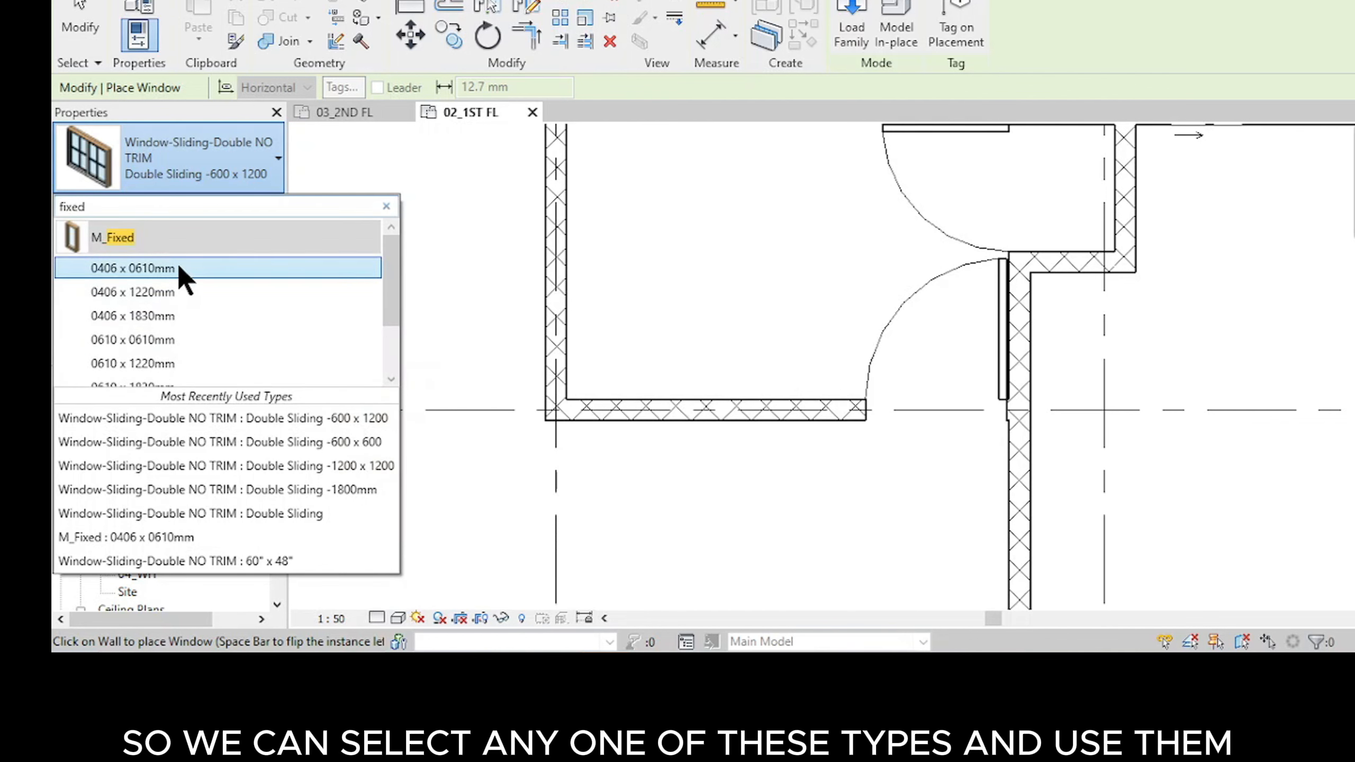
left_click(193, 369)
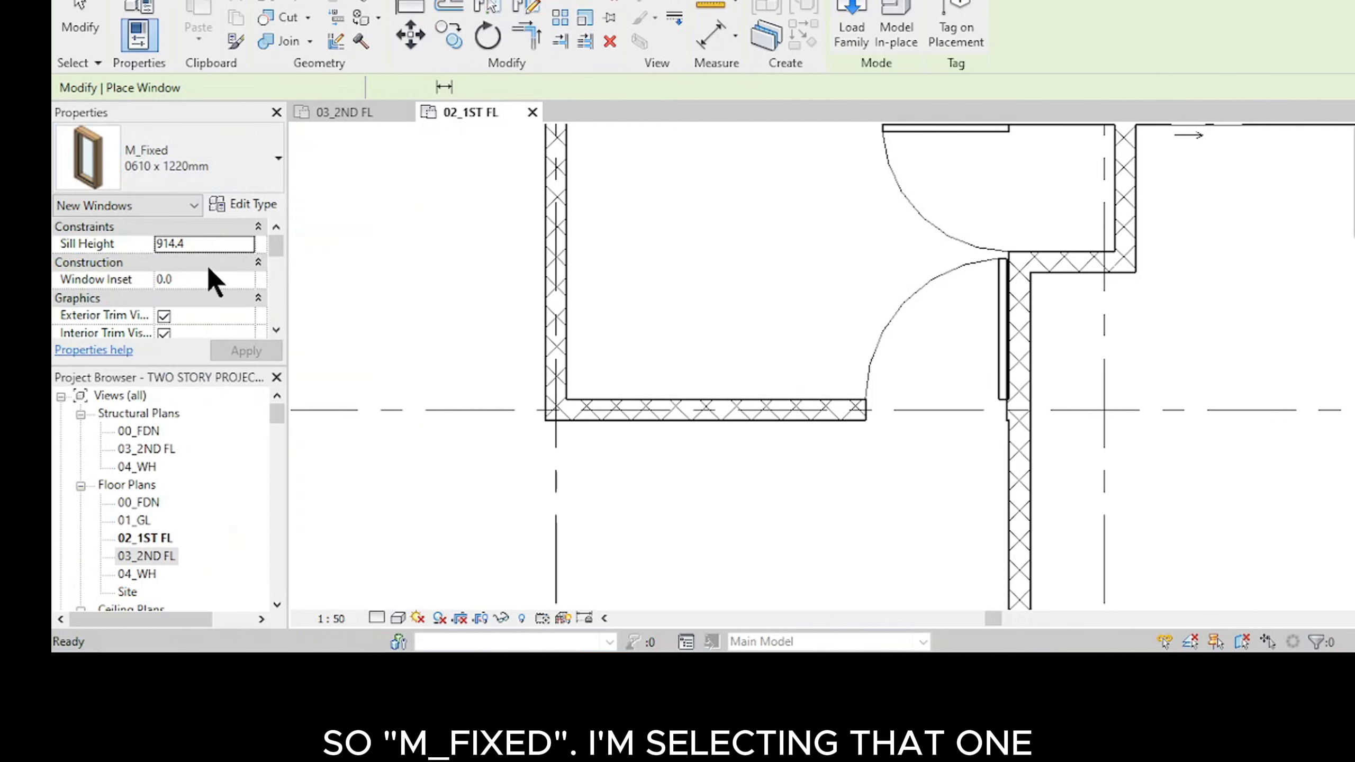
Step: Duplicate the M_Fixed 0610 x 1220mm type under the name "Fixed 600 x 1200"
left_click(244, 206)
left_click(1190, 14)
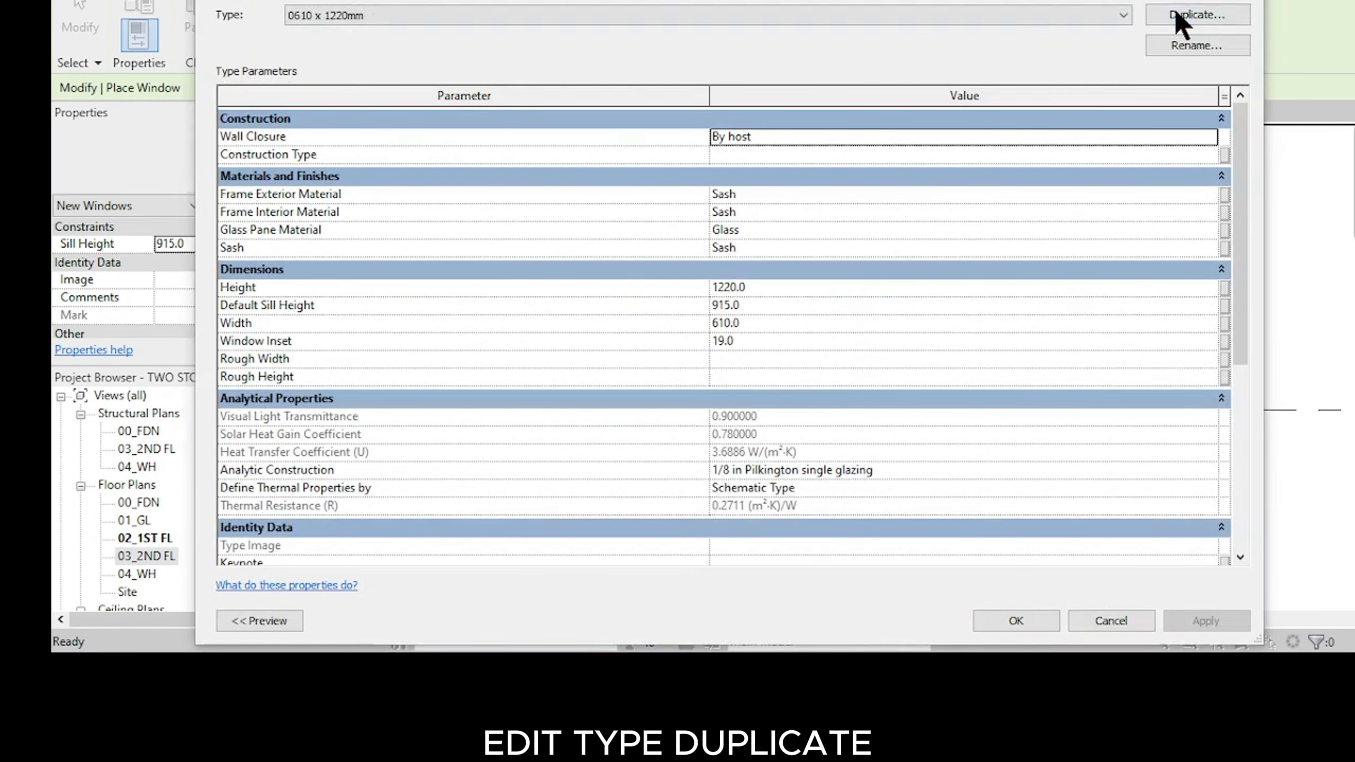
left_click(618, 322)
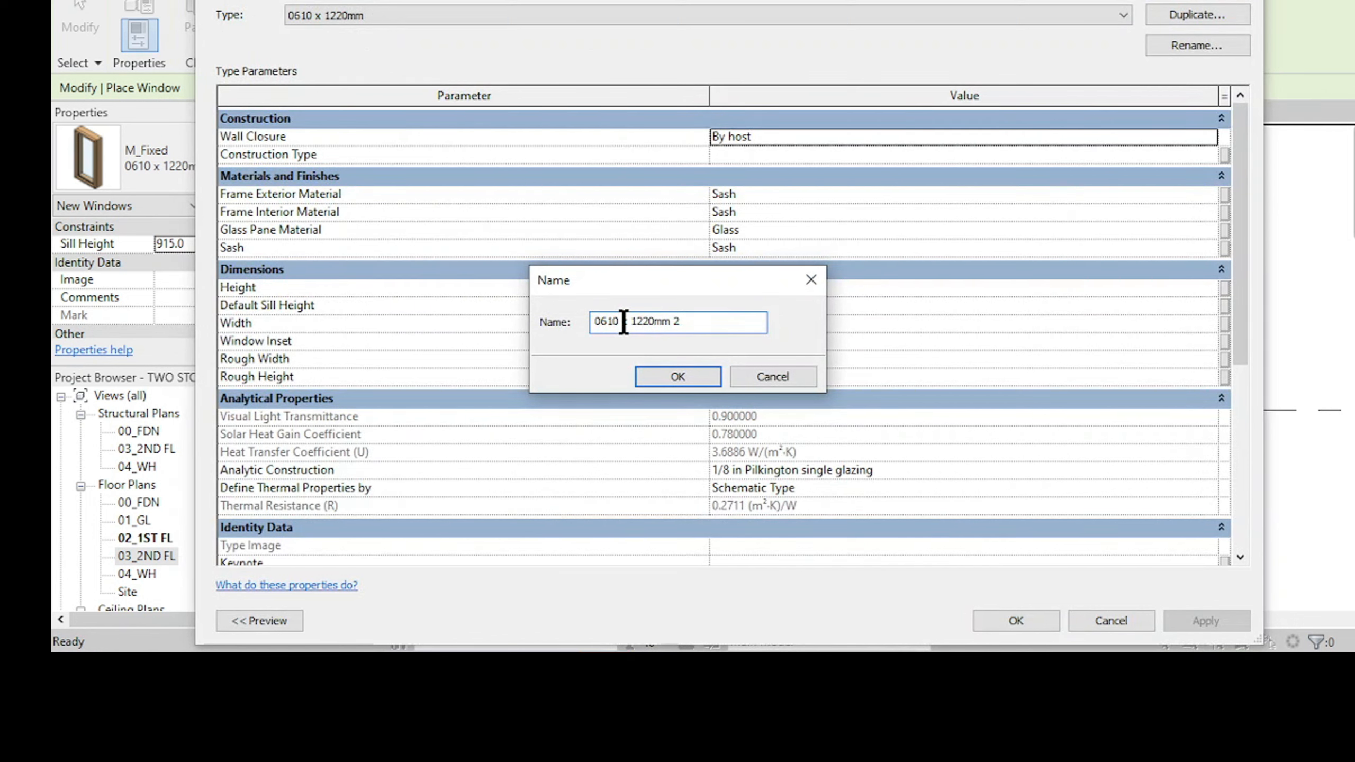
key("BackSpace")
key("BackSpace")
key("BackSpace")
key("BackSpace")
key("BackSpace")
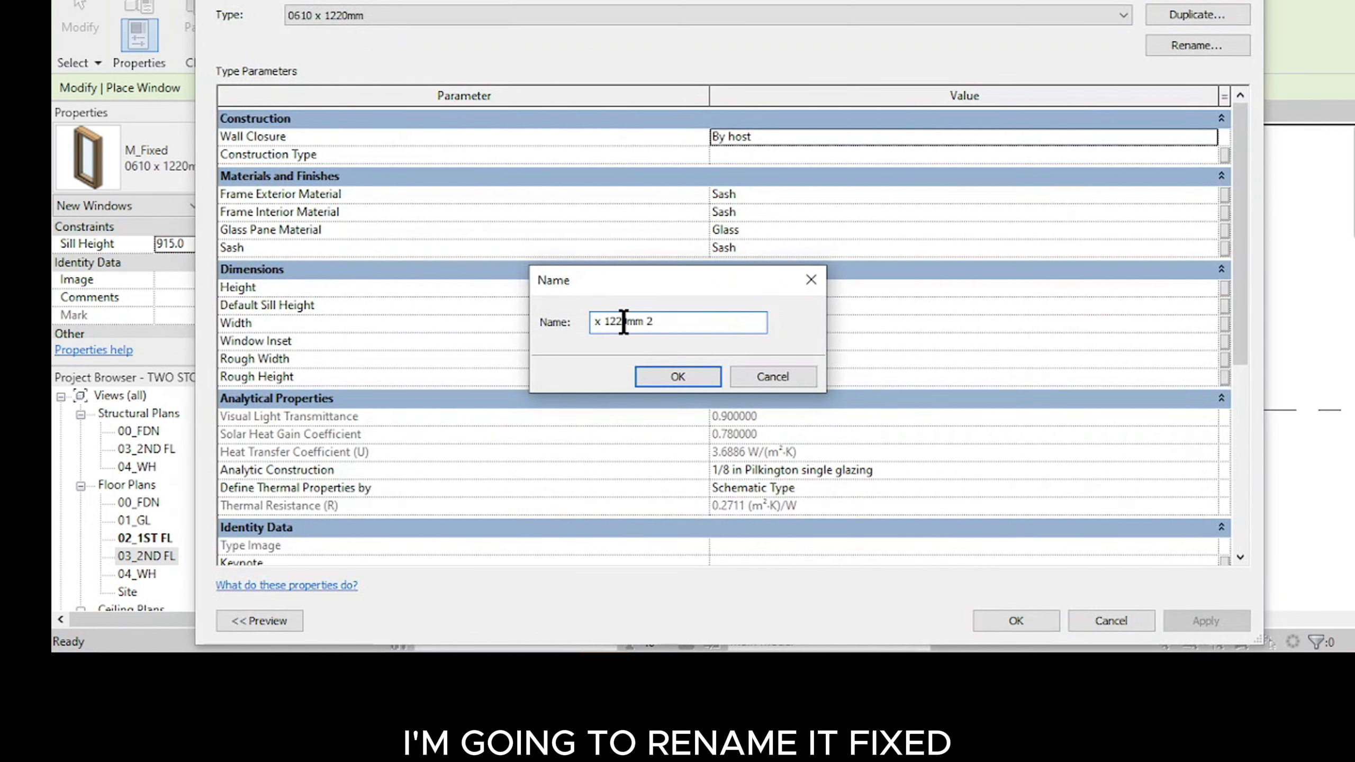
key("Delete")
key("Delete")
key("Delete")
key("Delete")
key("Delete")
key("Delete")
key("Delete")
key("Delete")
key("Delete")
key("Delete")
type("Fixed")
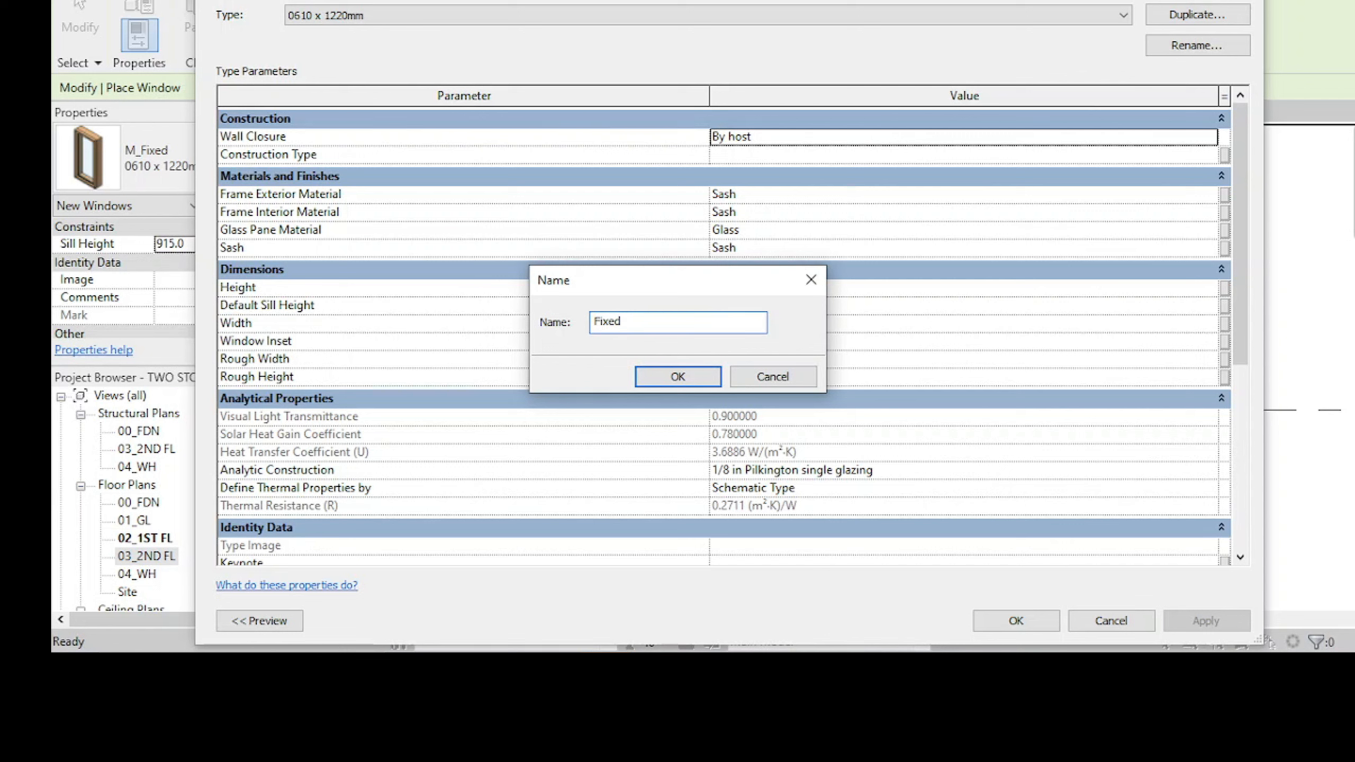
type(" 600 x 1200")
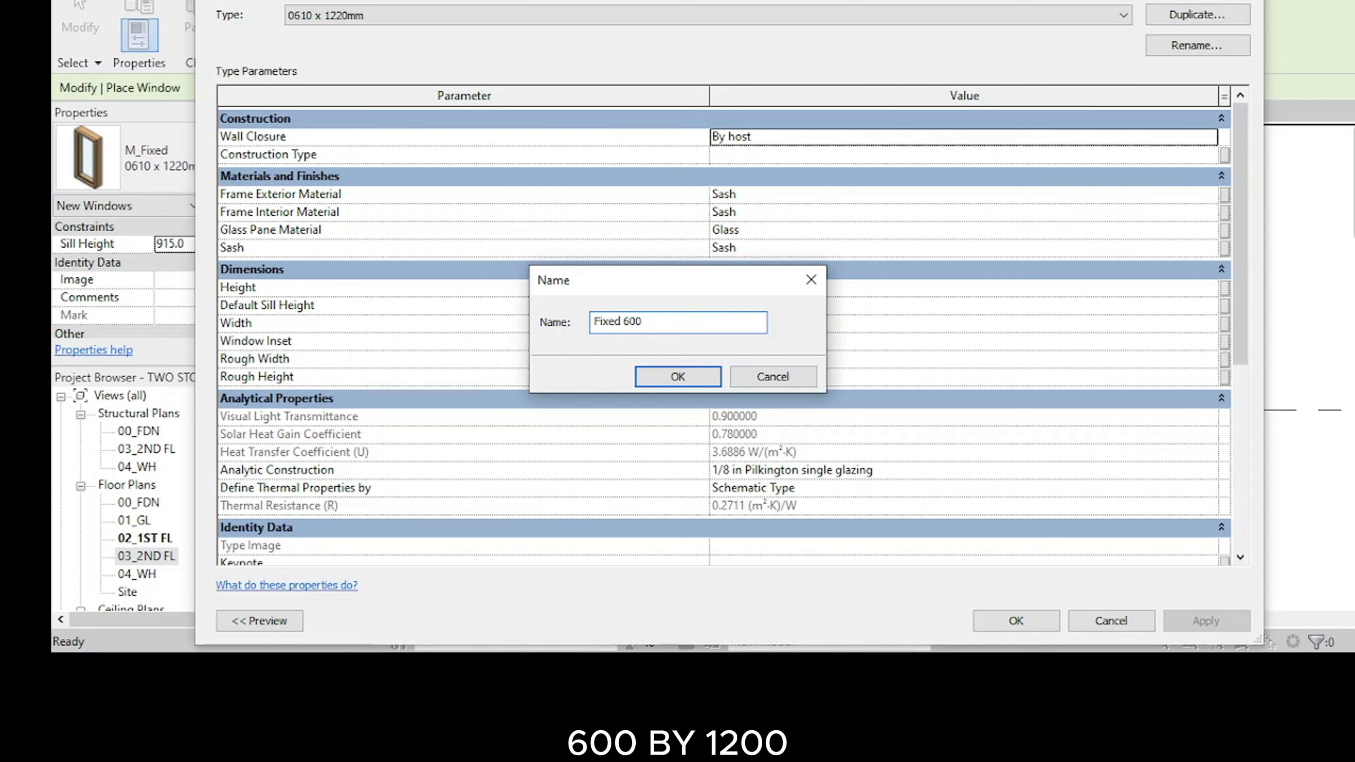
left_click(696, 374)
Step: Set the Fixed 600 x 1200 type's height to 1200 mm and width to 600 mm, and accept the type properties
left_click(786, 294)
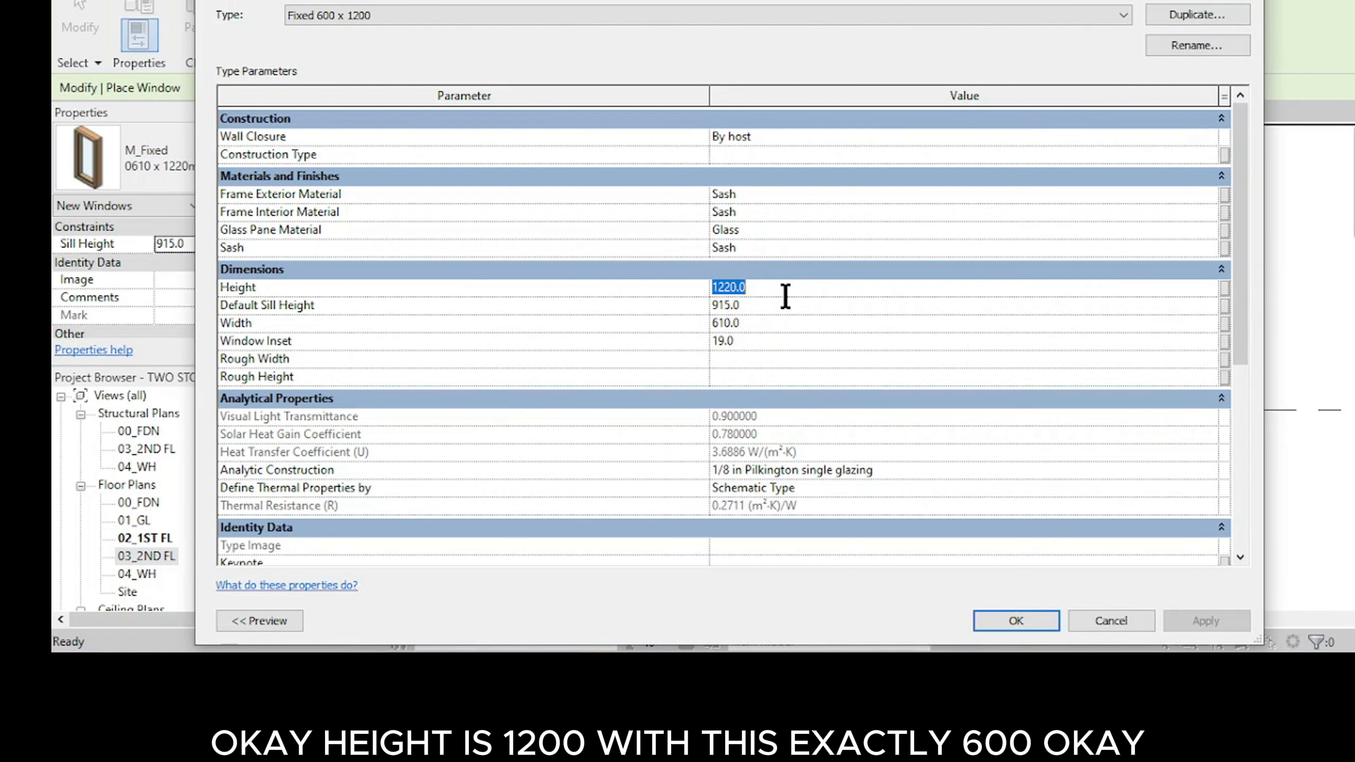
type("120")
left_click(783, 323)
type("600")
left_click(1014, 619)
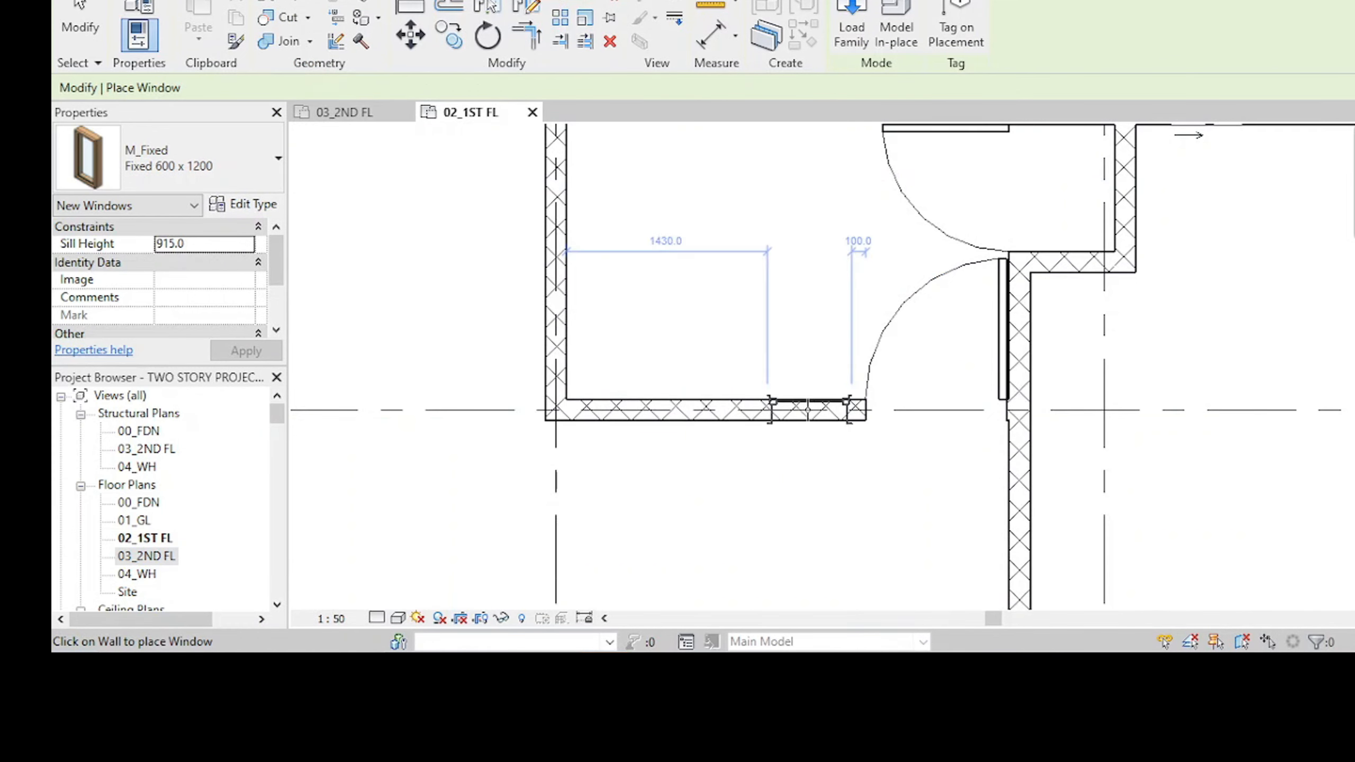
Step: Place a Fixed 600 x 1200 window in the grid 5 wall, 990 mm from the grid A wall and 540 mm from the wall's door end
scroll(797, 411, "up", 3)
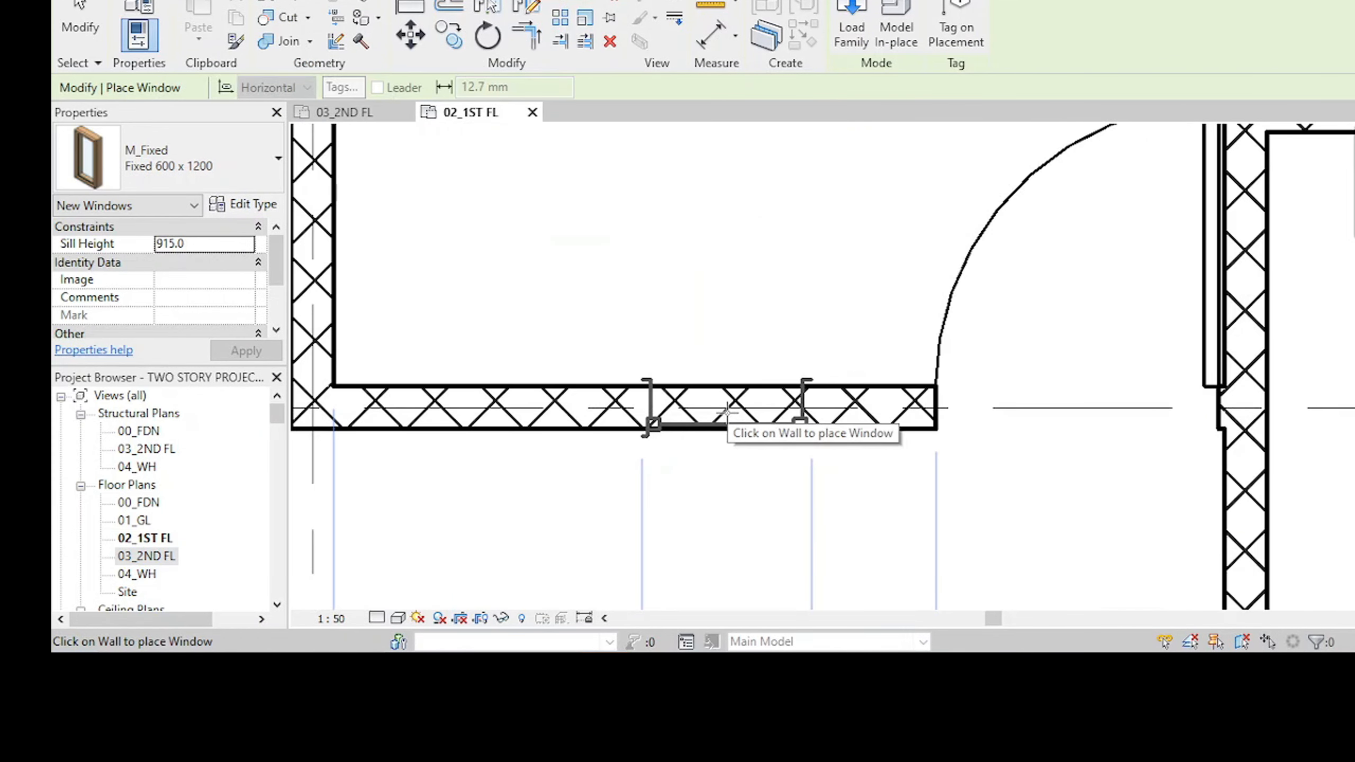
left_click(700, 428)
scroll(971, 448, "down", 4)
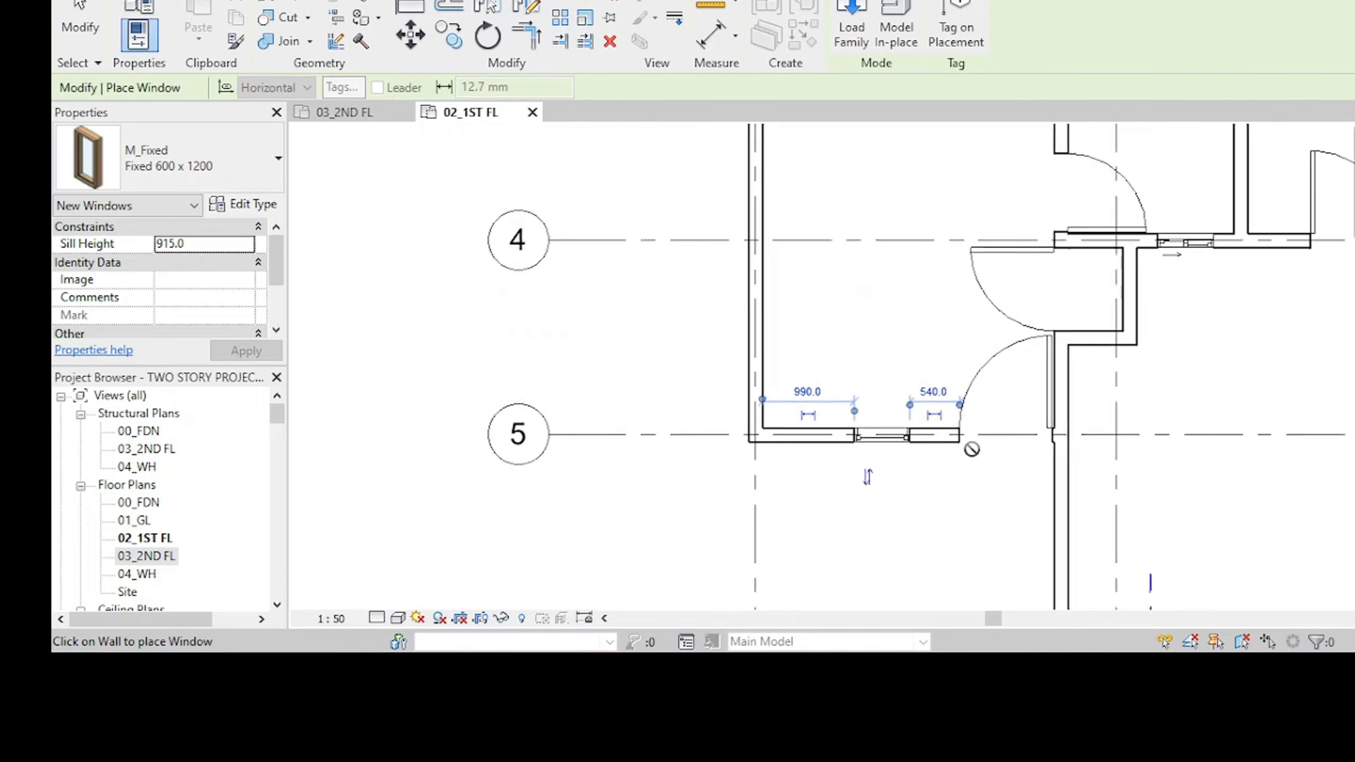
Step: Switch from the first-floor plan to the 03_2ND FL floor plan
middle_click_drag(971, 448, 773, 483)
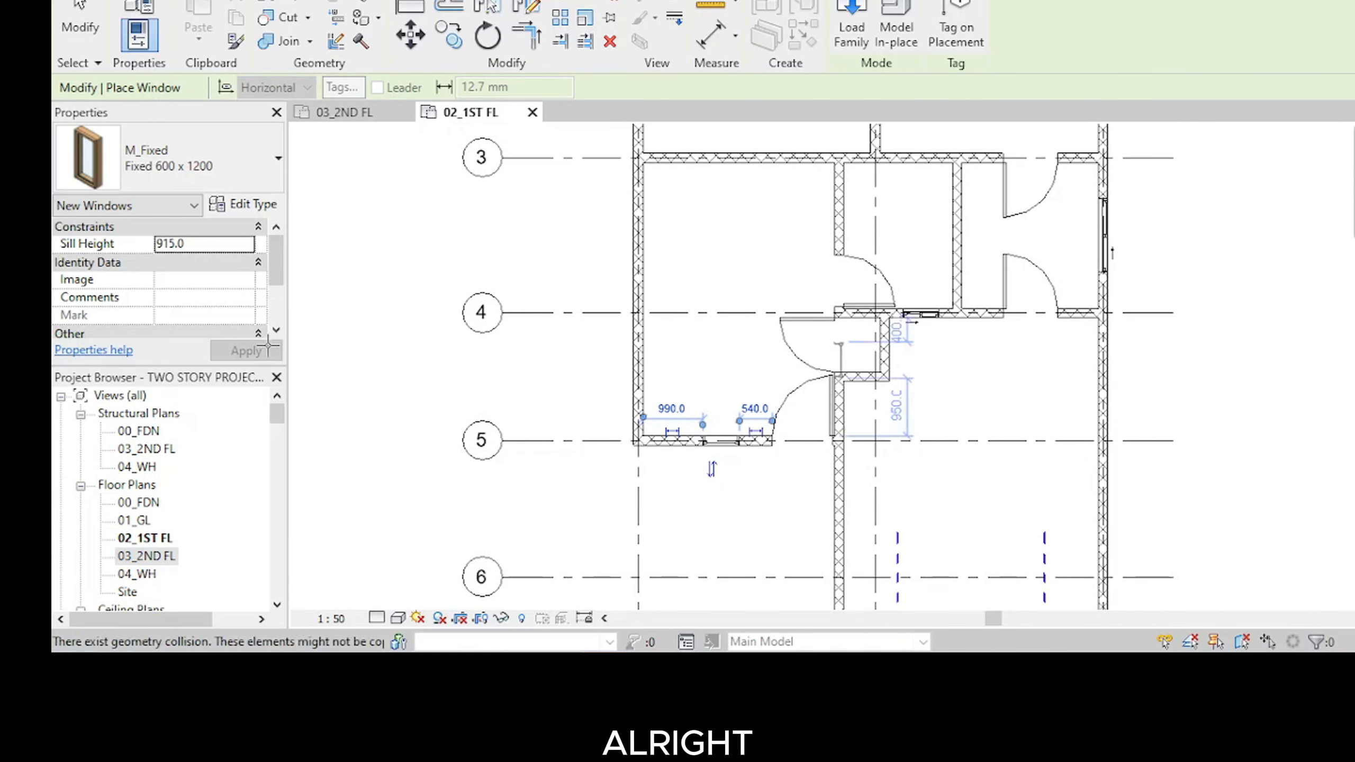
scroll(840, 418, "down", 3)
middle_click_drag(880, 486, 765, 467)
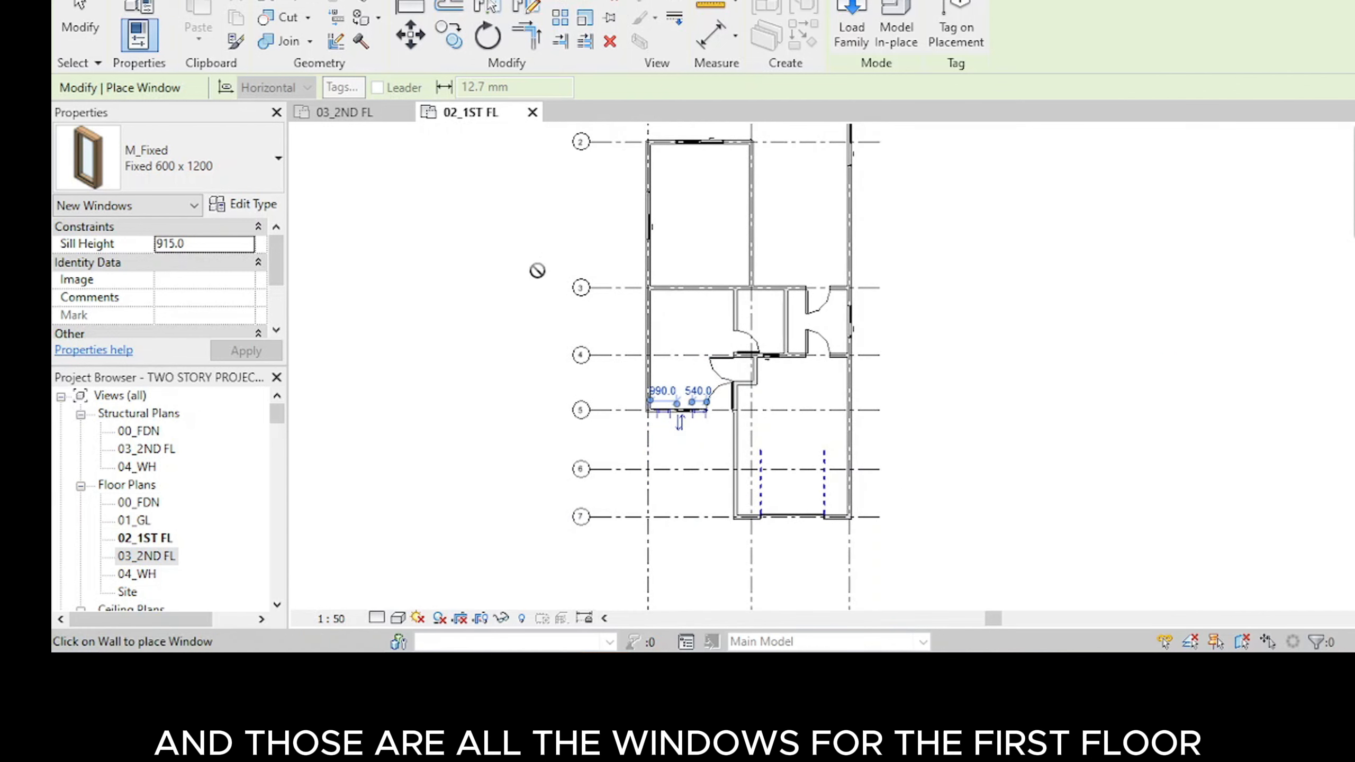
left_click(340, 113)
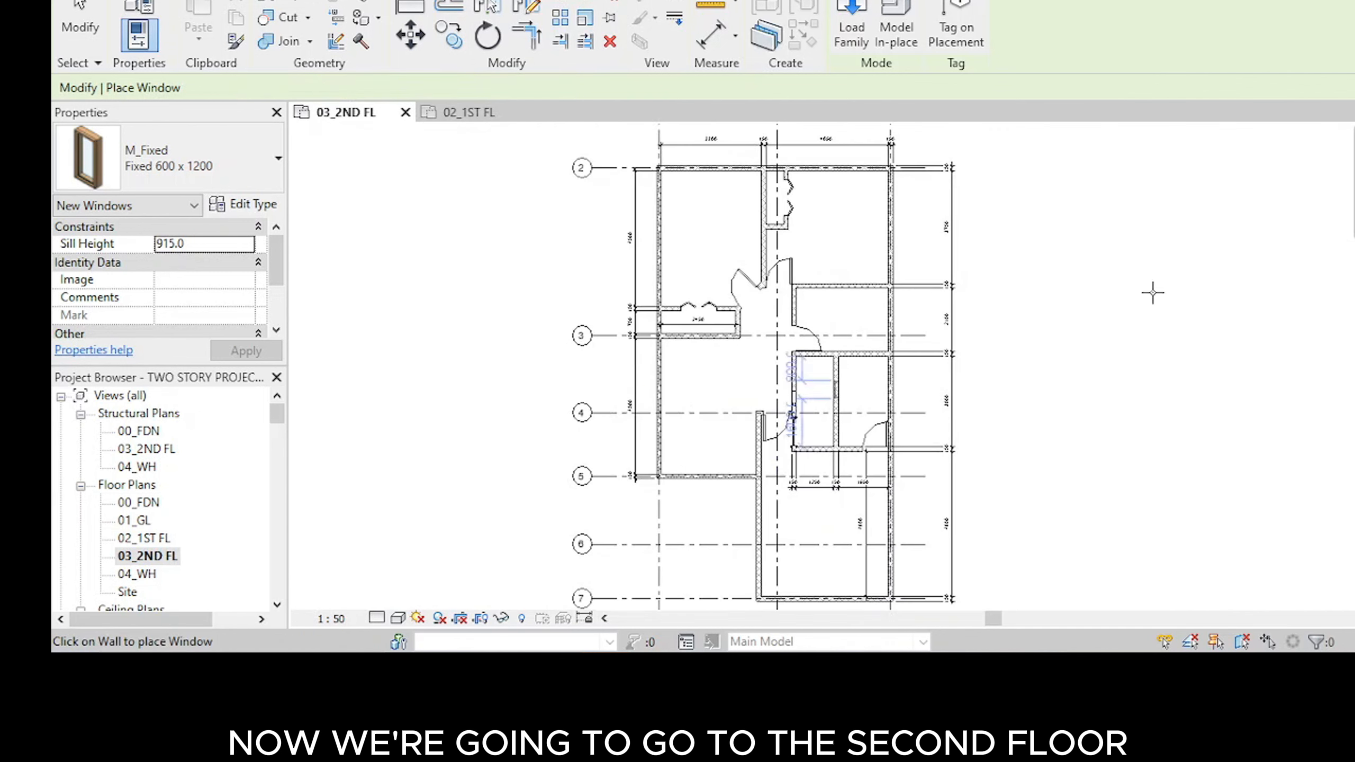
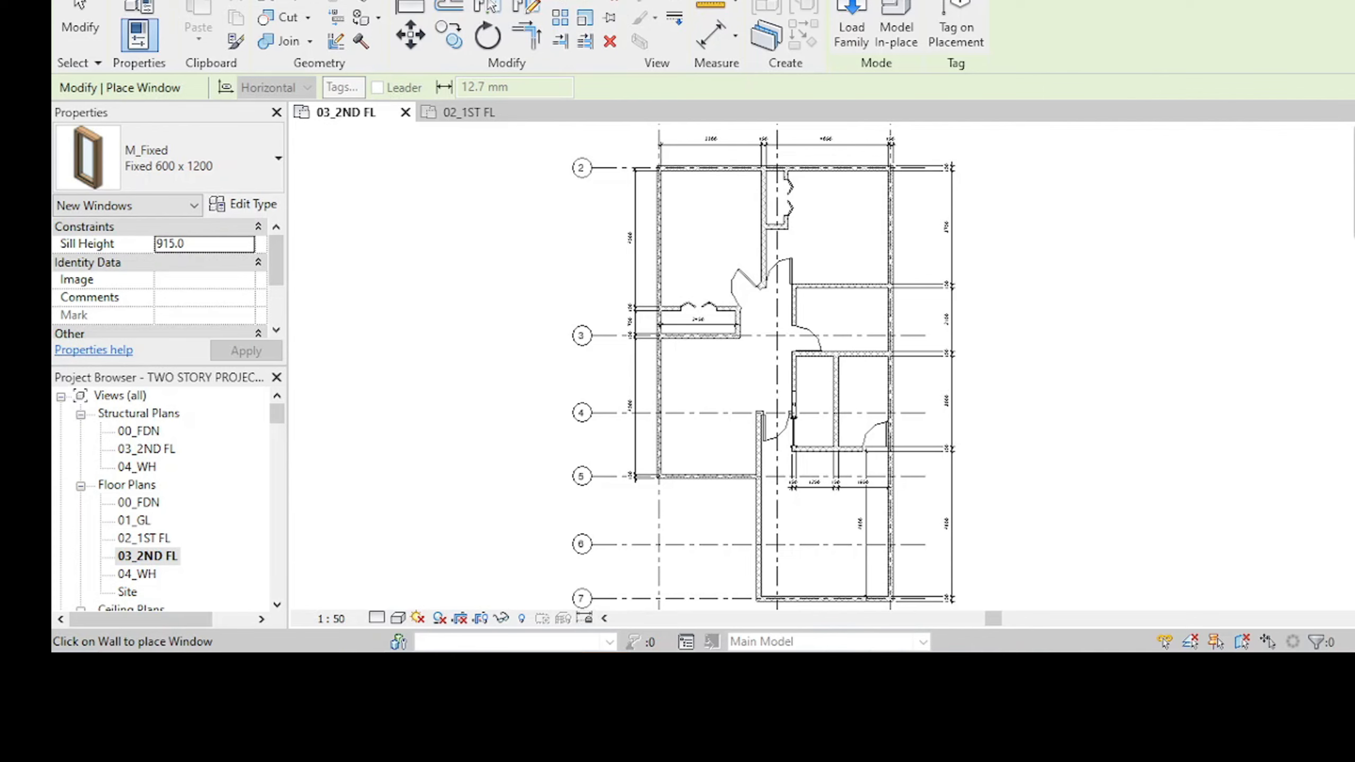
Step: Choose the Double Sliding -1200 x 1200 window type and set its type width to 1500 mm
left_click(193, 181)
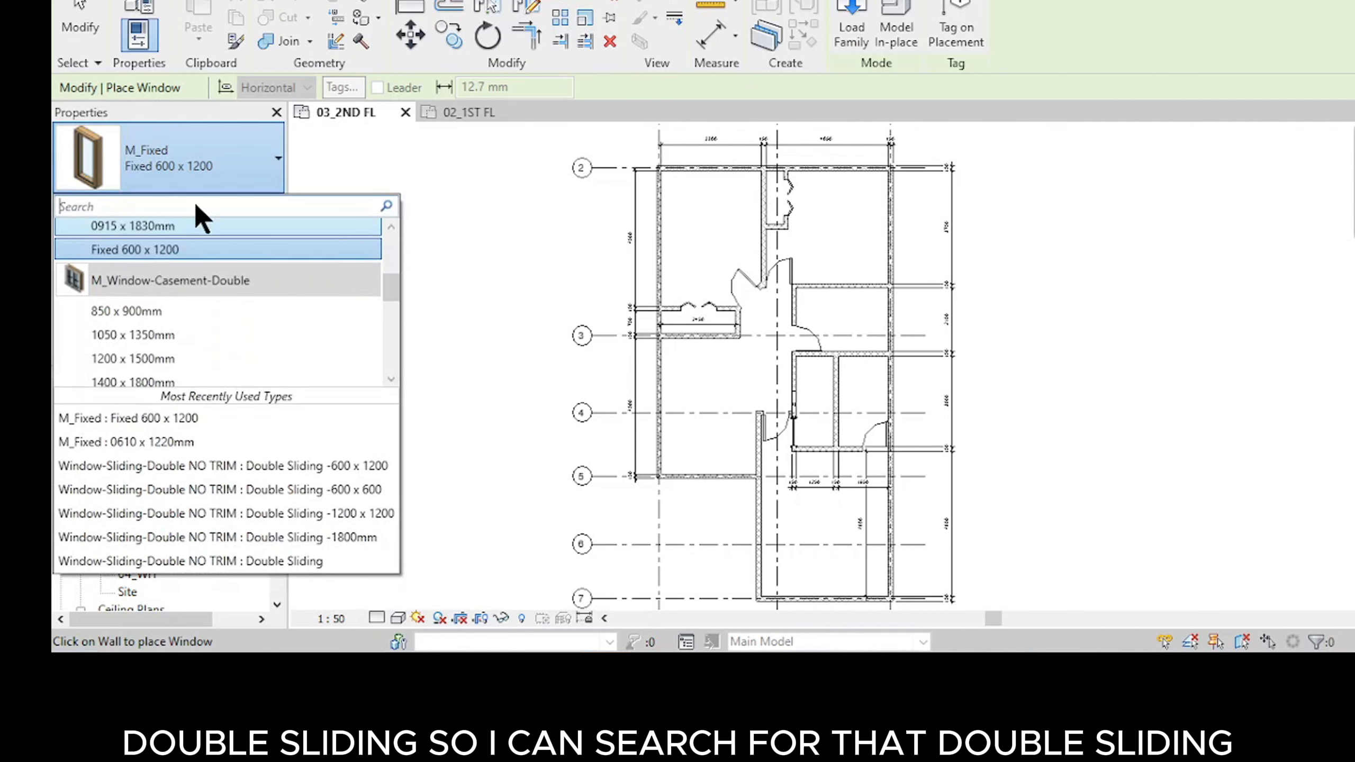
type("double")
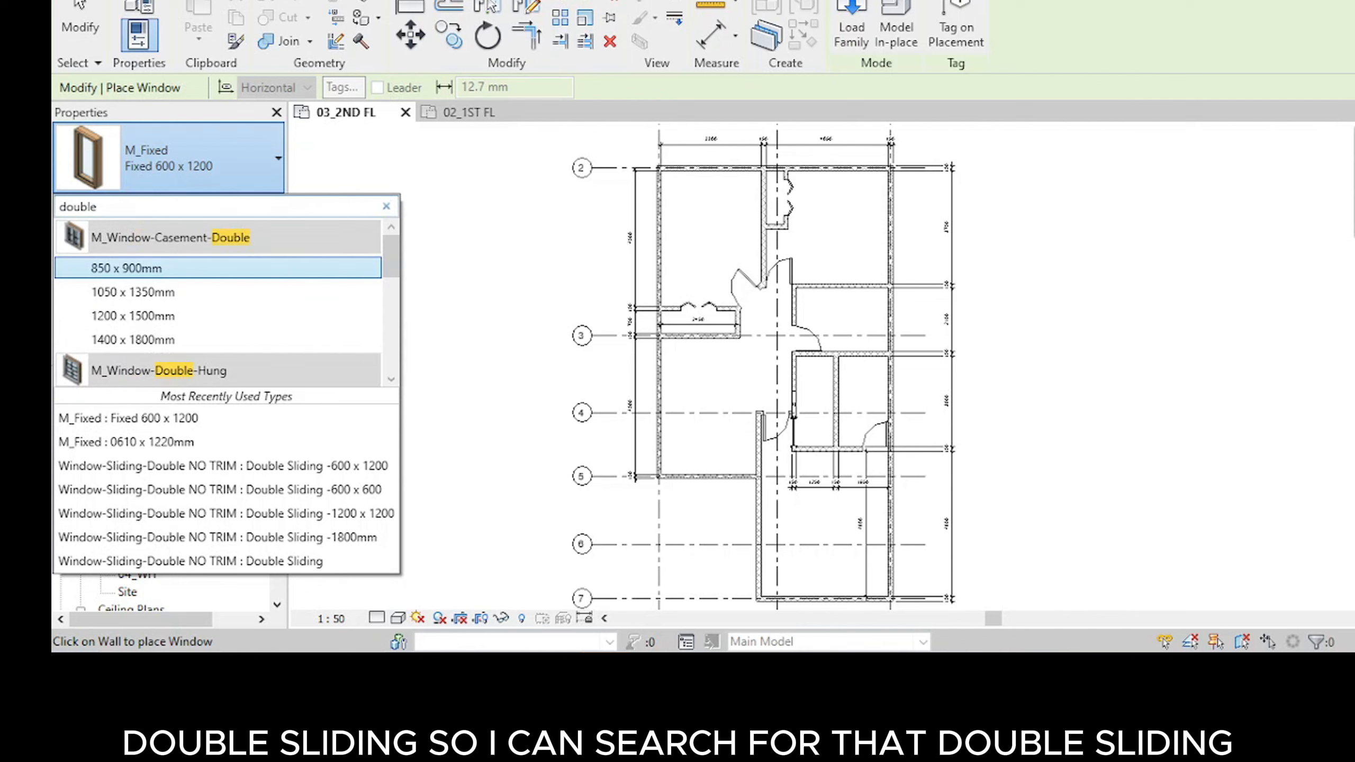
type(" slidi")
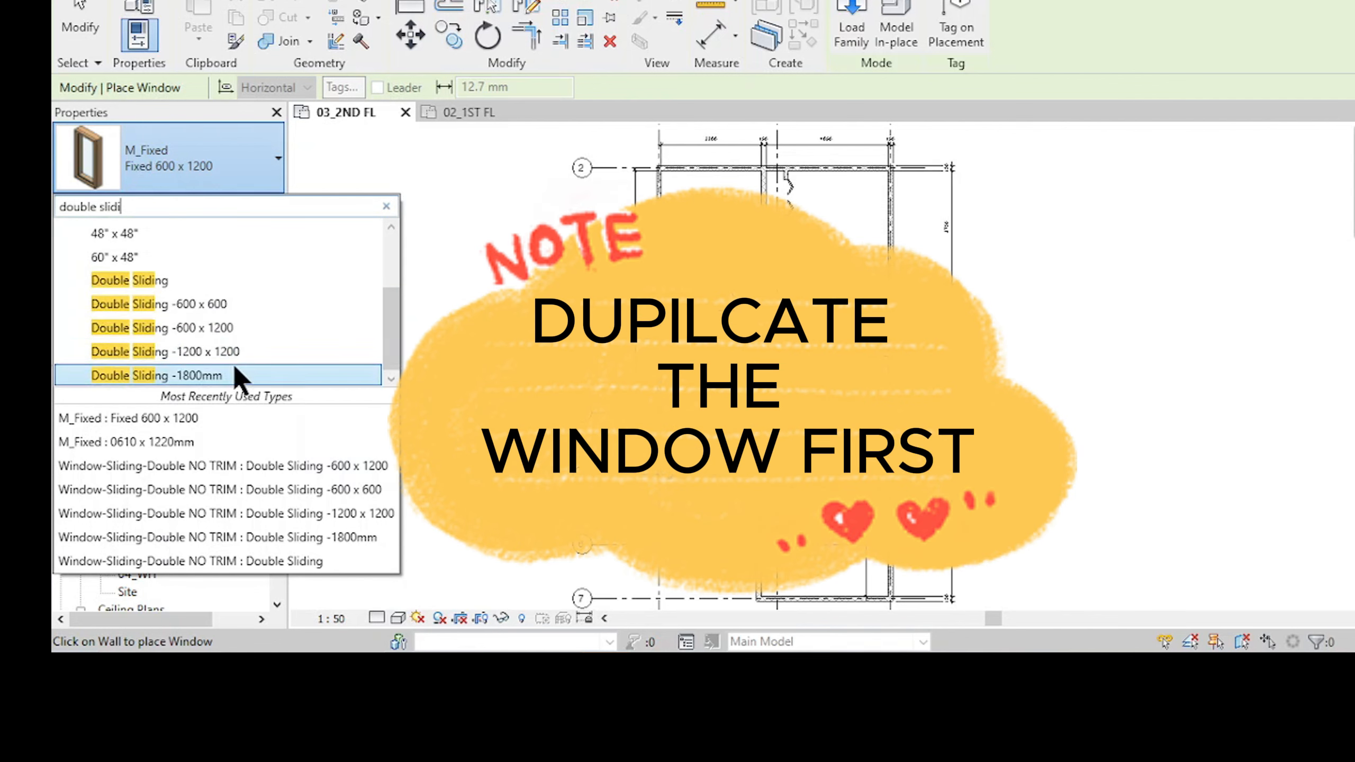
left_click(223, 352)
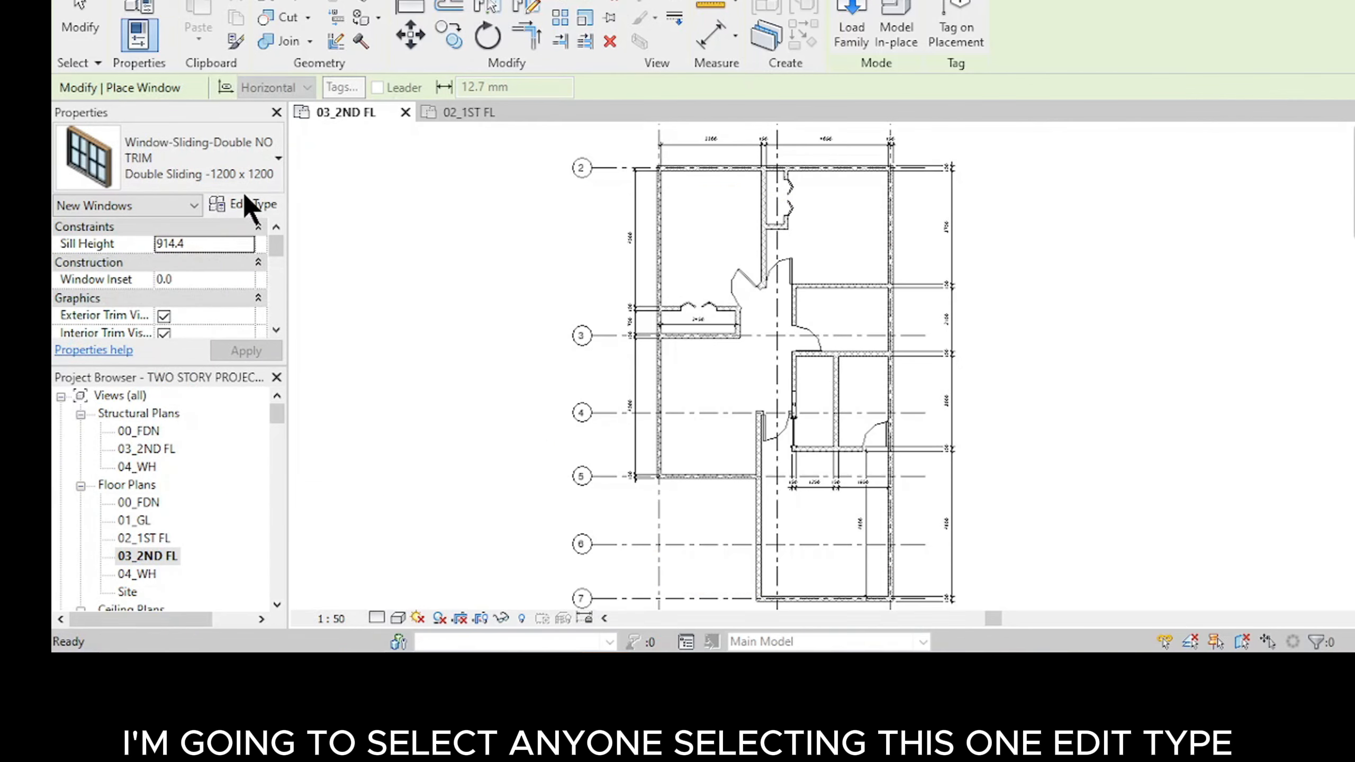
left_click(246, 205)
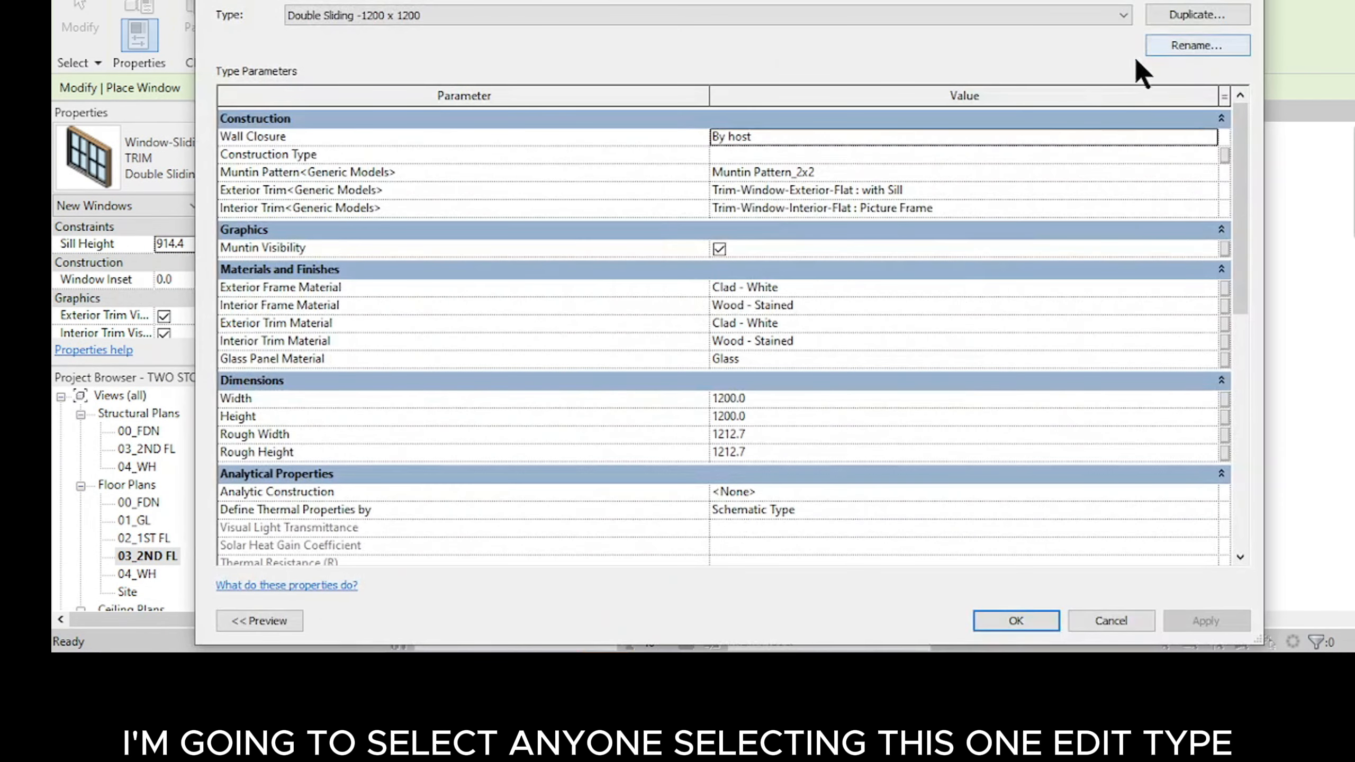
left_click(774, 399)
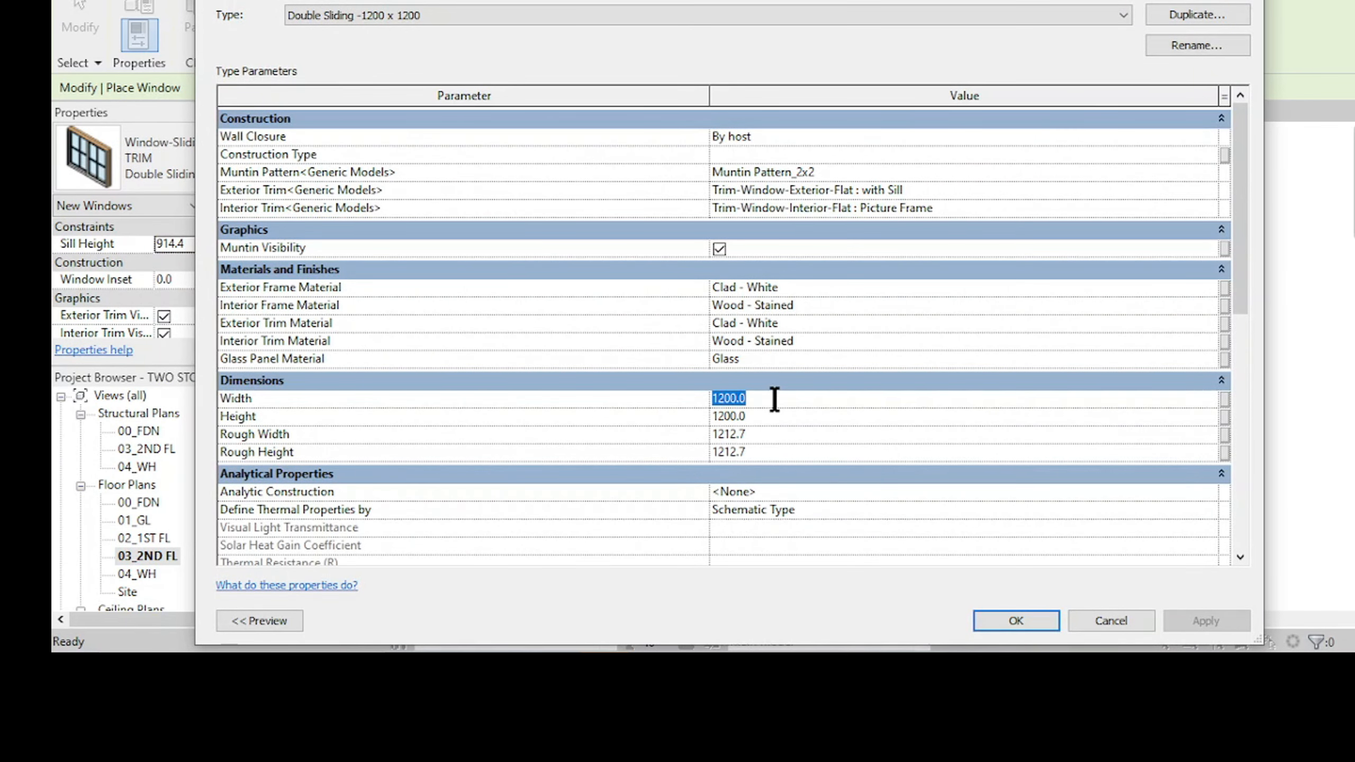
type("1500")
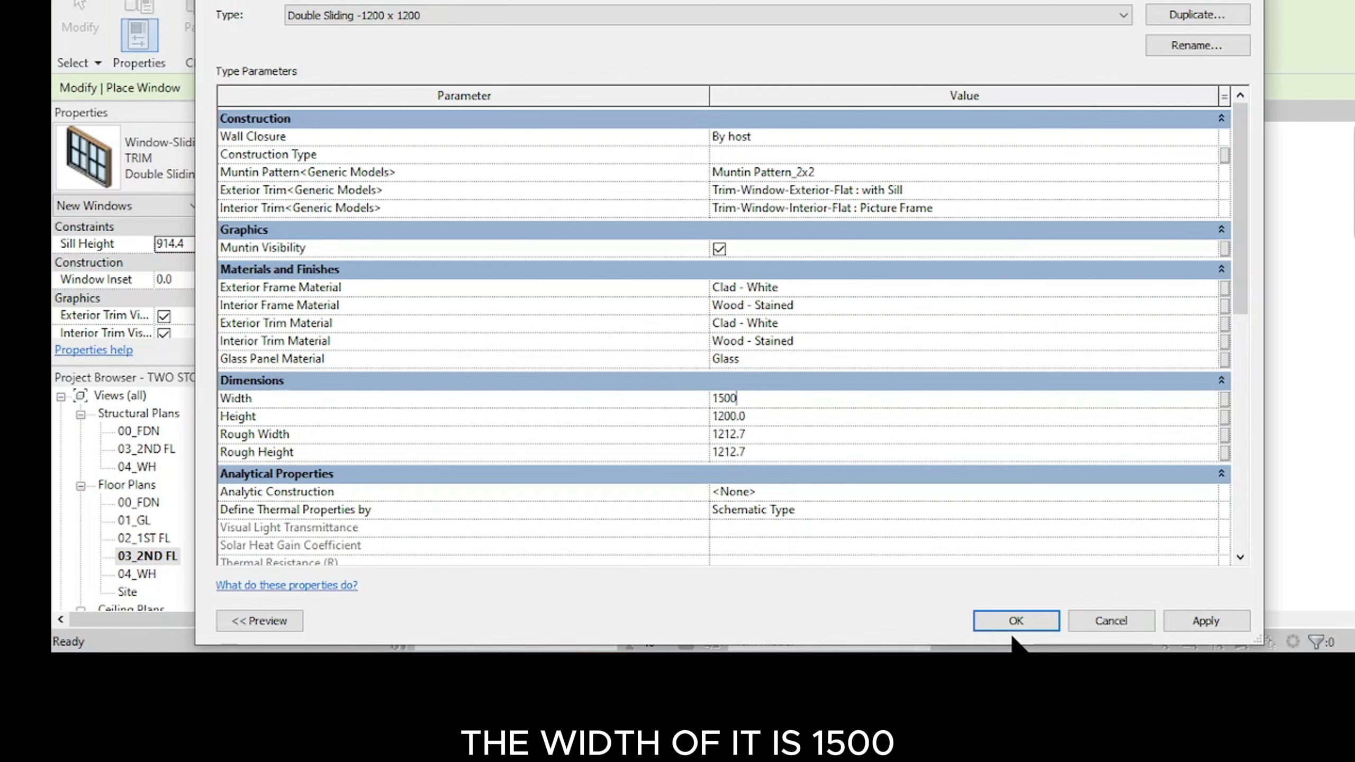
left_click(1019, 618)
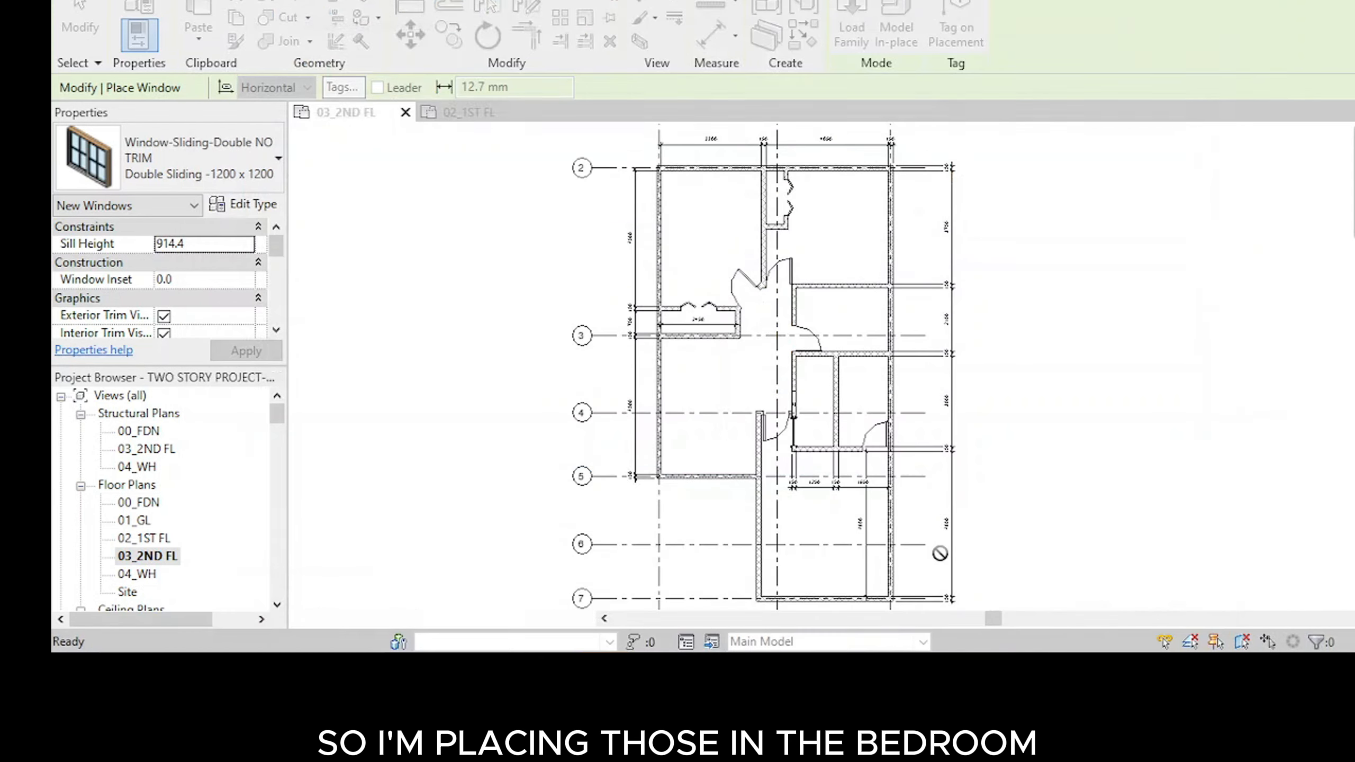
Step: Place Double Sliding -1200 x 1200 windows in the bottom bedroom's grid B and C walls, 1200 and 1300 mm from grid 7, and centred in its grid 7 wall
scroll(762, 531, "up", 7)
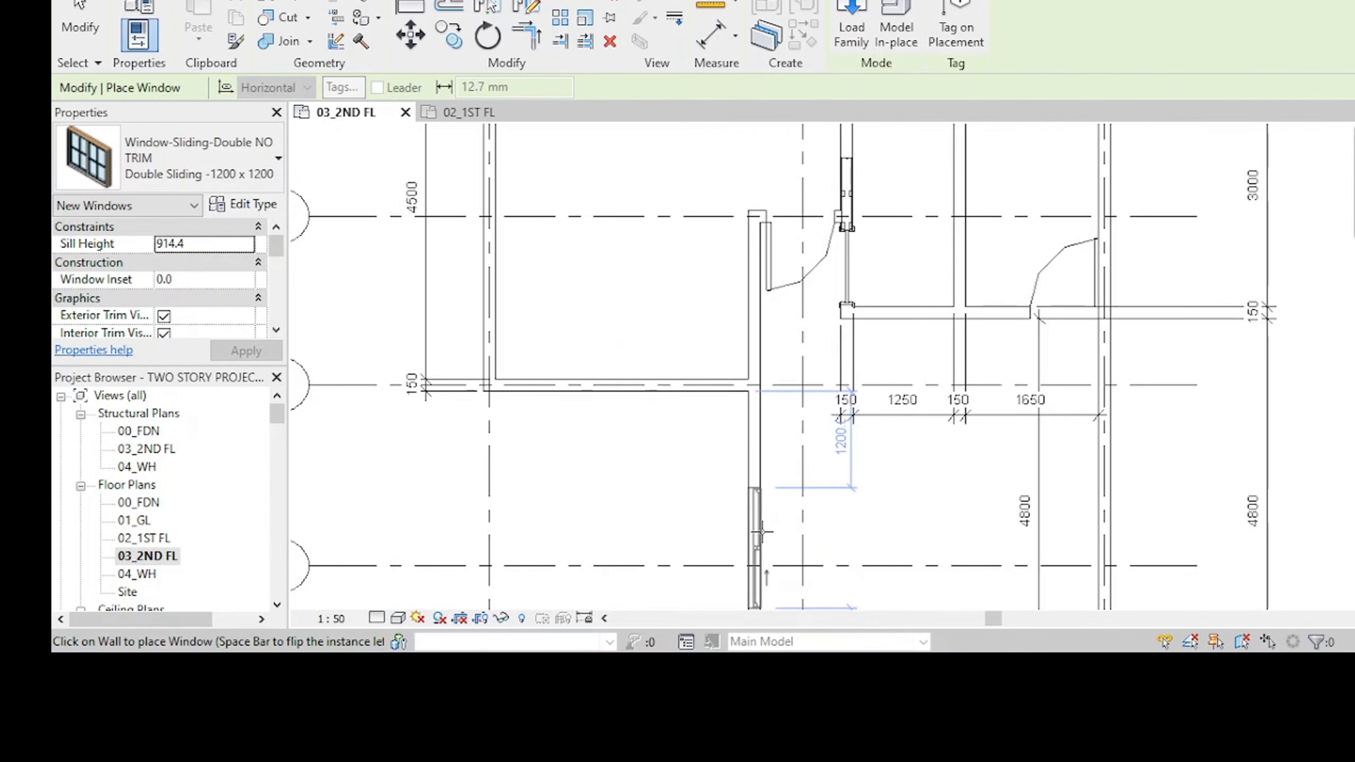
scroll(746, 516, "down", 4)
middle_click_drag(746, 517, 753, 446)
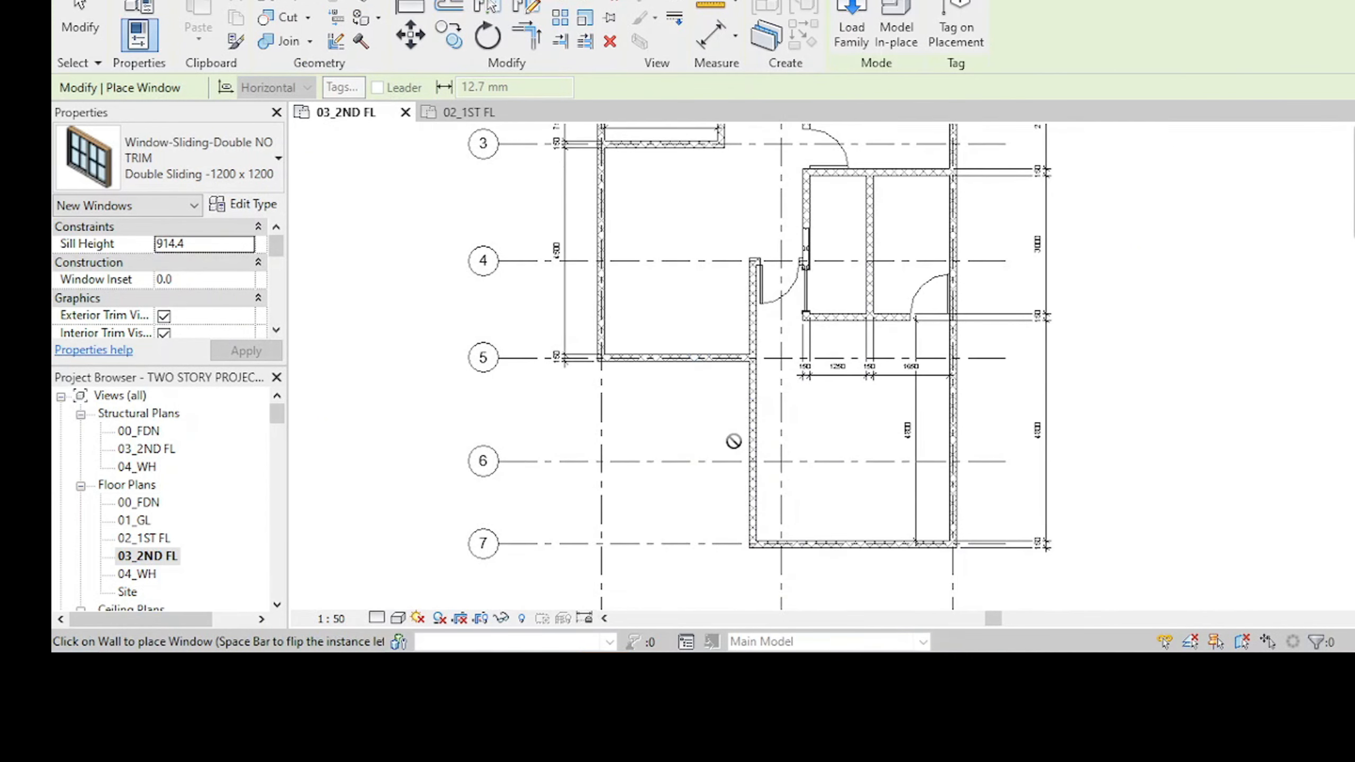
left_click(752, 445)
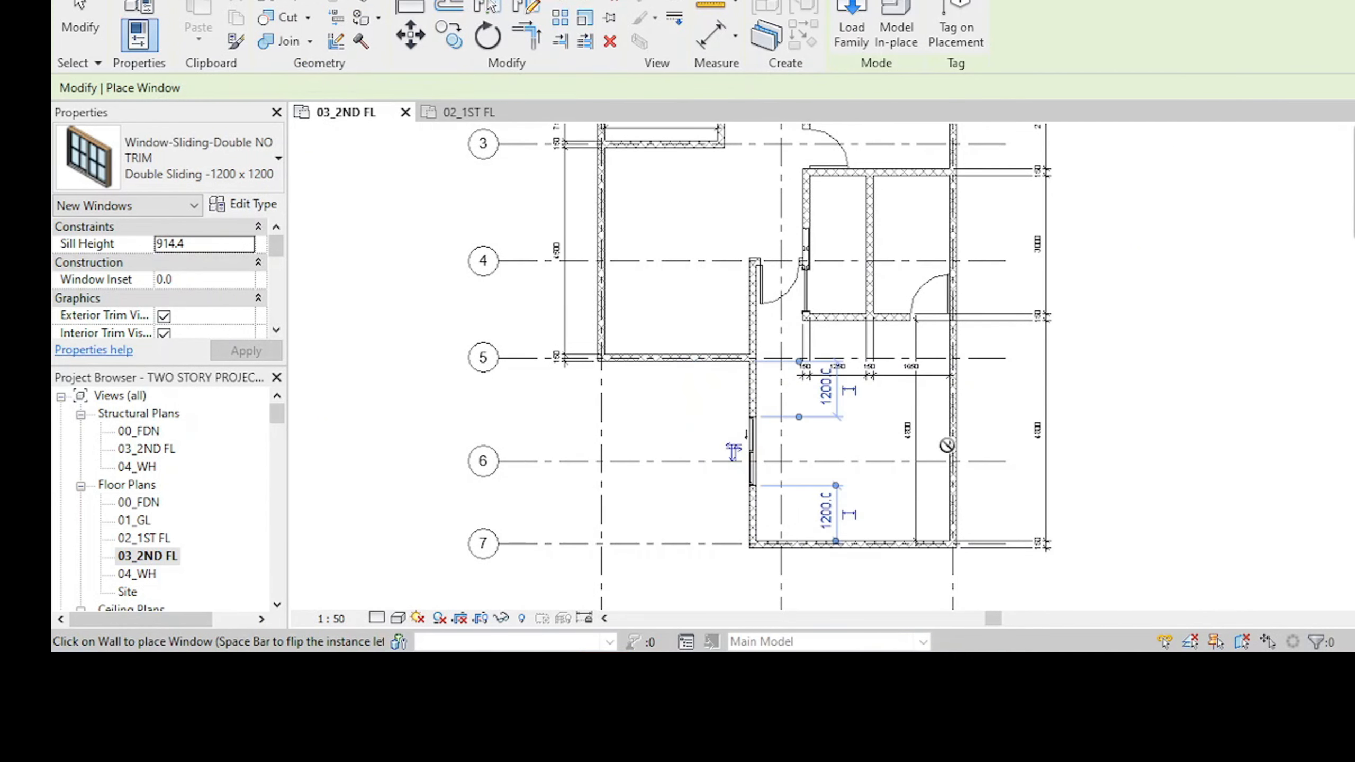
left_click(955, 448)
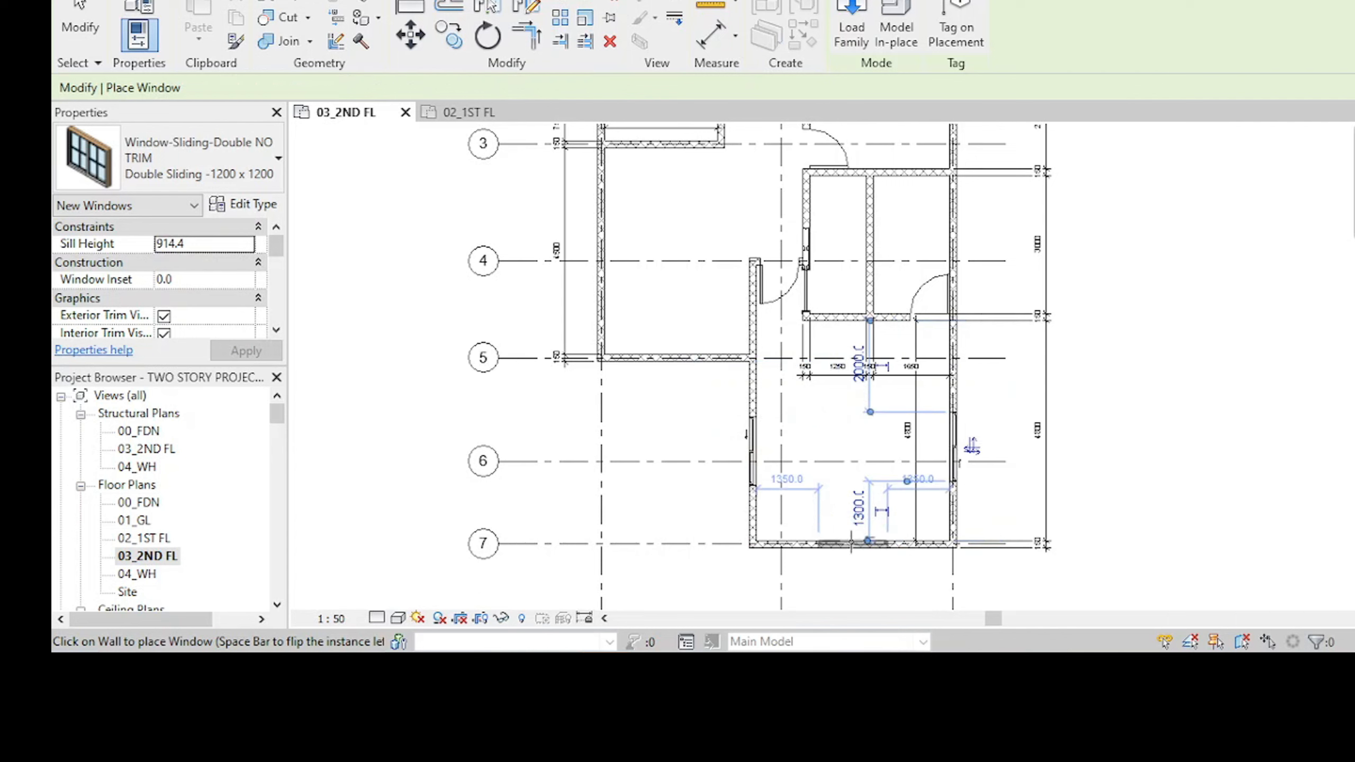
left_click(850, 546)
Step: Place Double Sliding -1200 x 1200 windows centred in the two upper bedrooms' grid 2 walls and in their outer walls on grids A and C
scroll(853, 466, "down", 1)
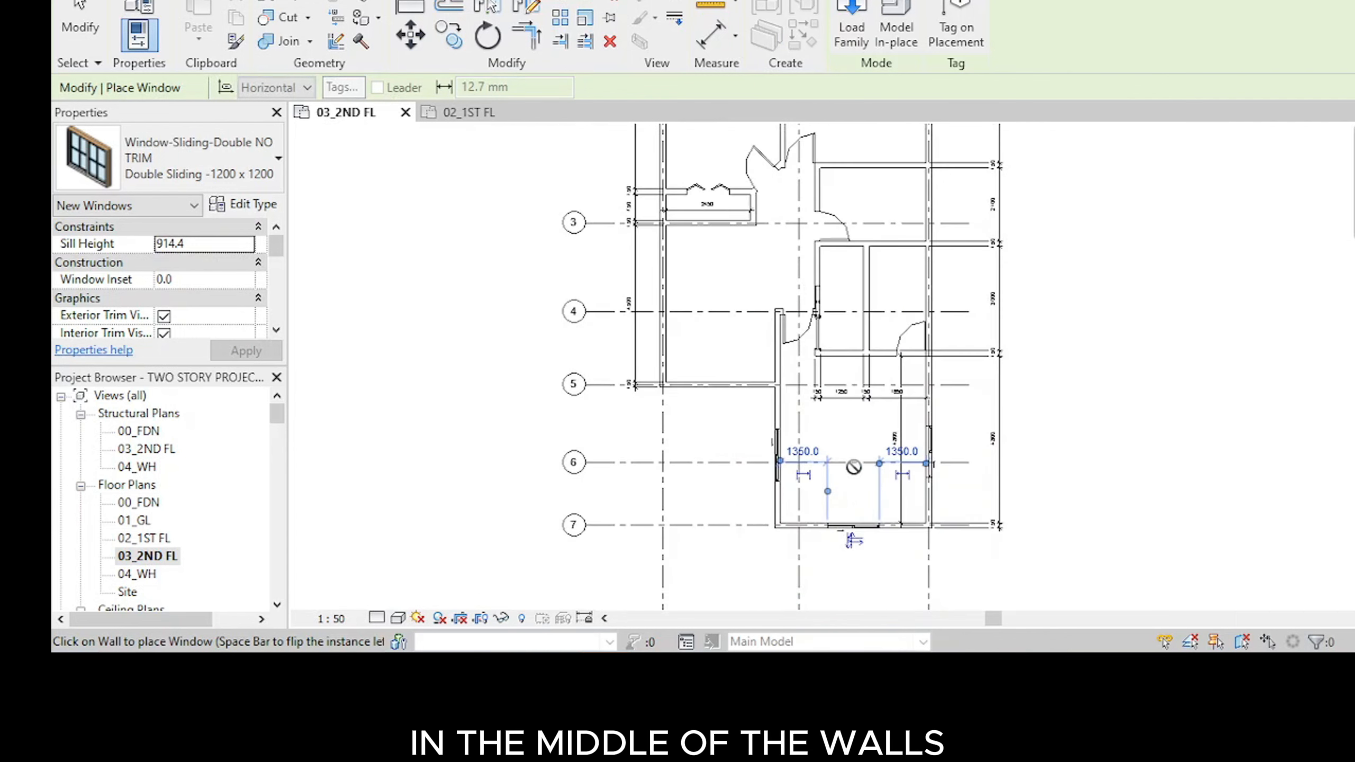
middle_click_drag(869, 475, 871, 641)
scroll(918, 261, "up", 1)
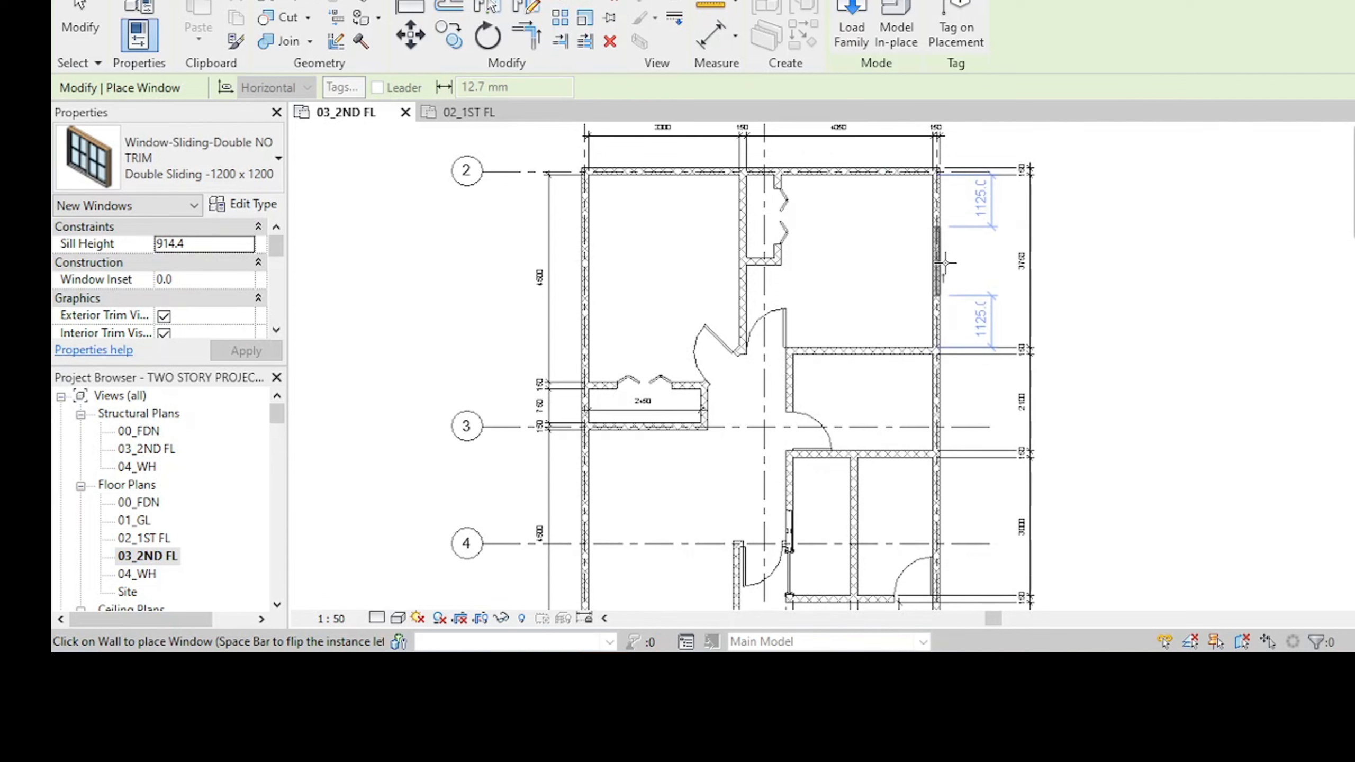
left_click(945, 262)
middle_click_drag(856, 259, 840, 318)
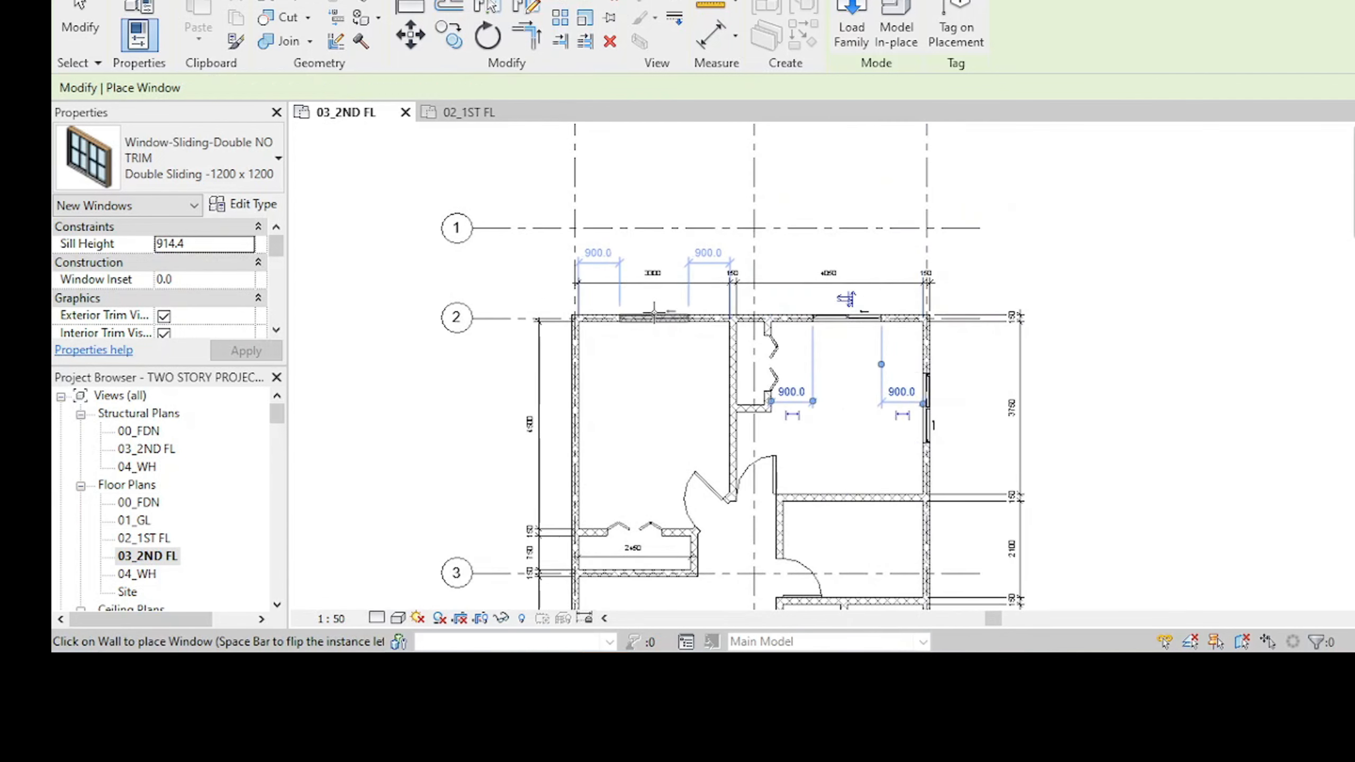
left_click(653, 316)
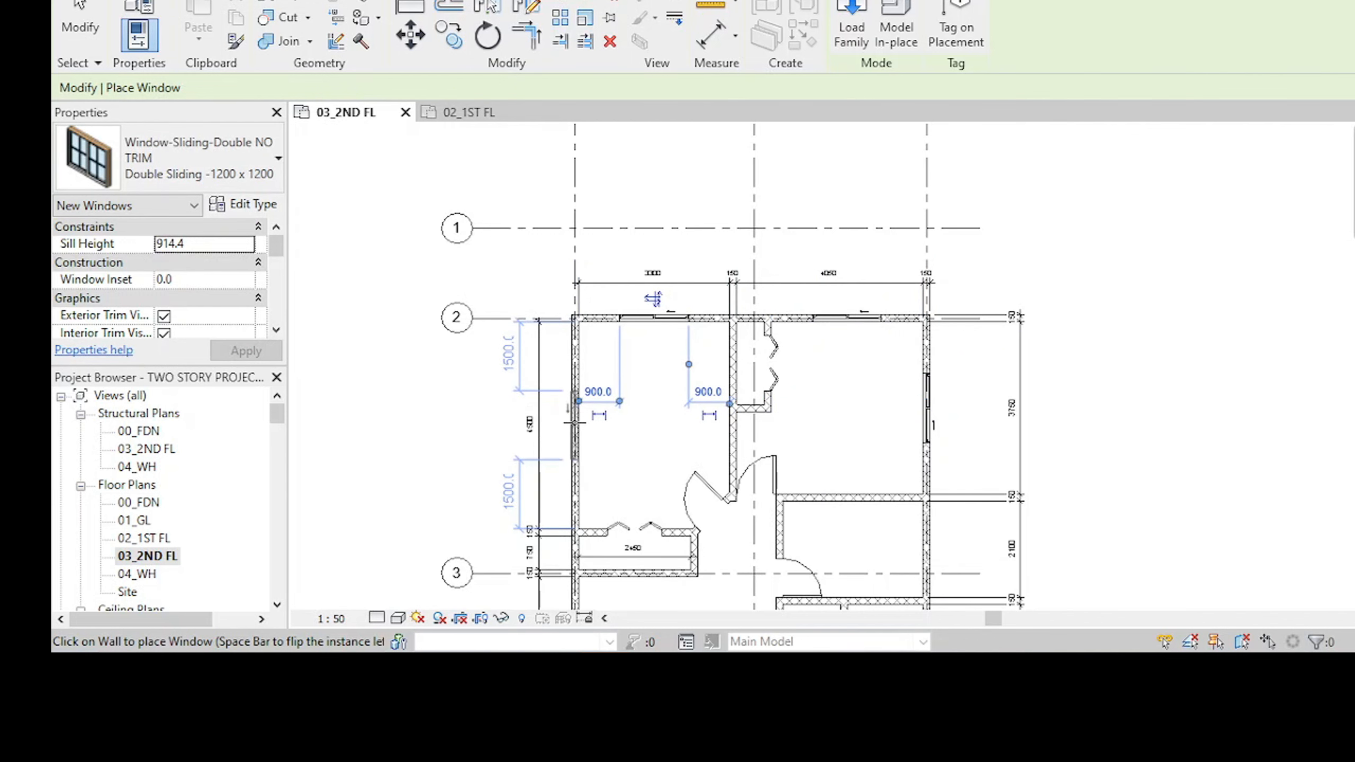
middle_click_drag(716, 451, 748, 339)
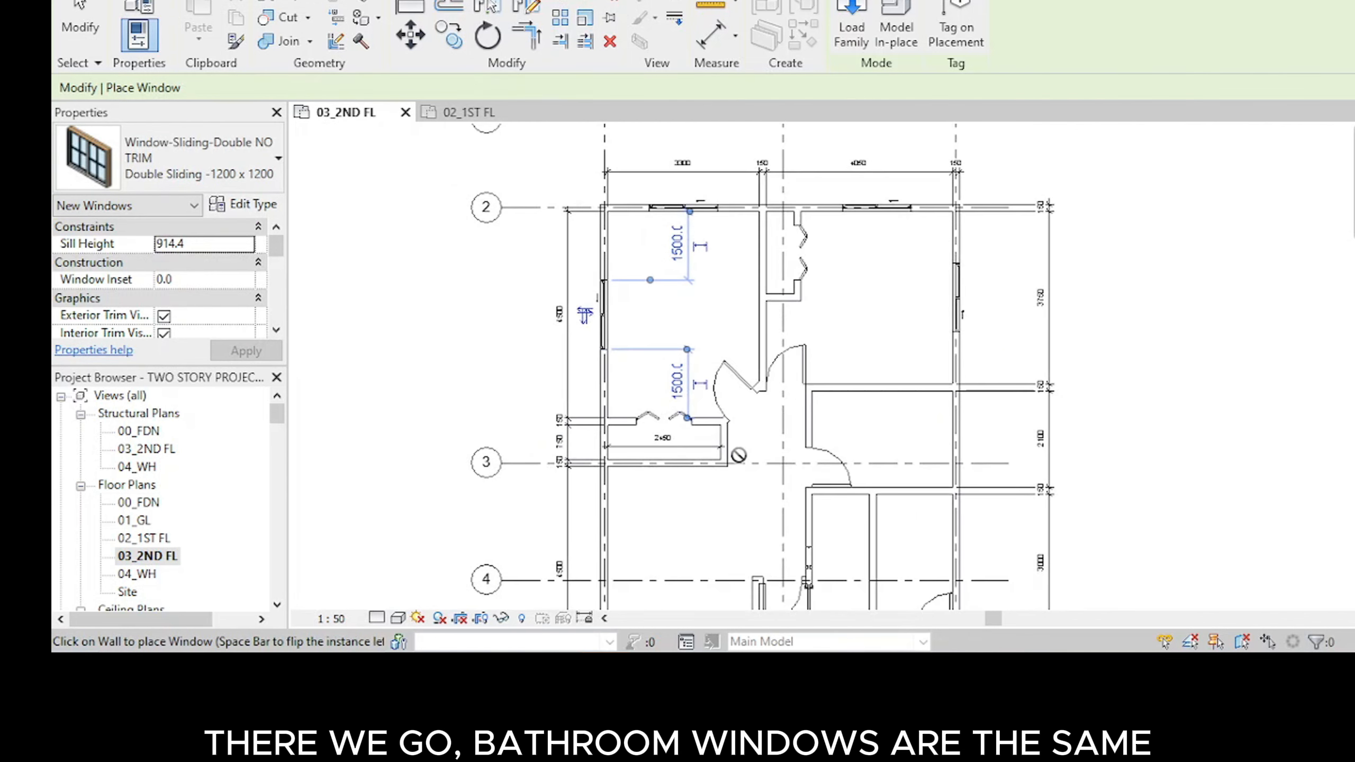
Step: Place two Double Sliding -600 x 600 windows in the grid C wall, one centred in each bathroom, 1200 mm and 750 mm from the cross walls
middle_click_drag(758, 475, 723, 321)
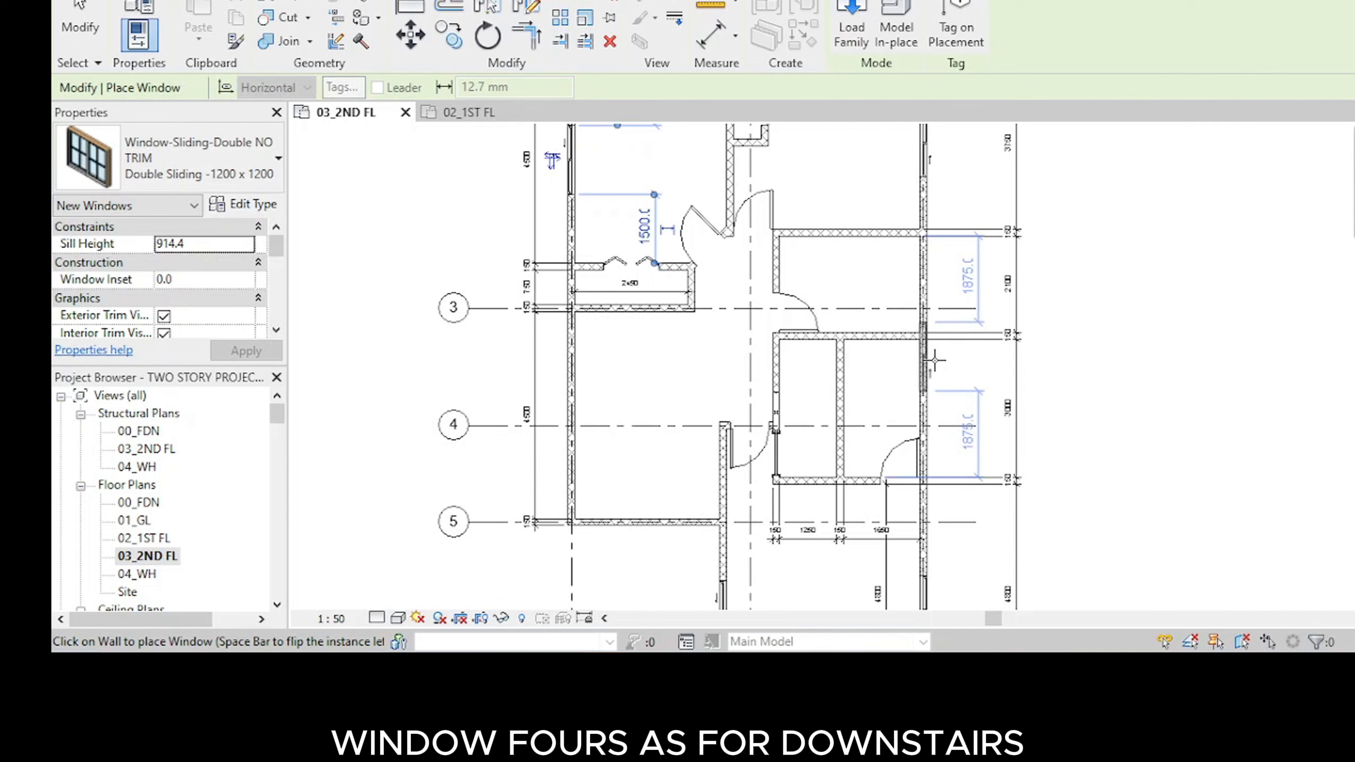
left_click(209, 156)
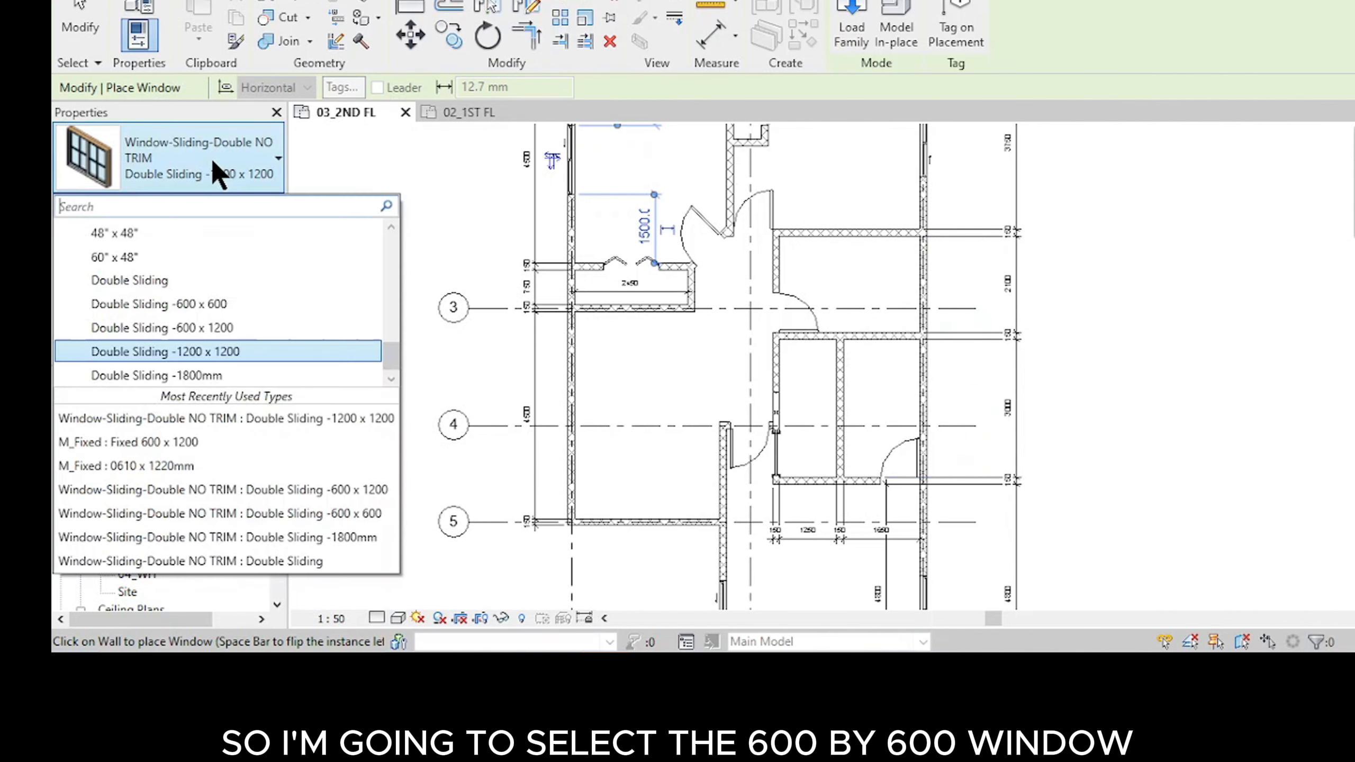
left_click(229, 304)
scroll(864, 395, "up", 4)
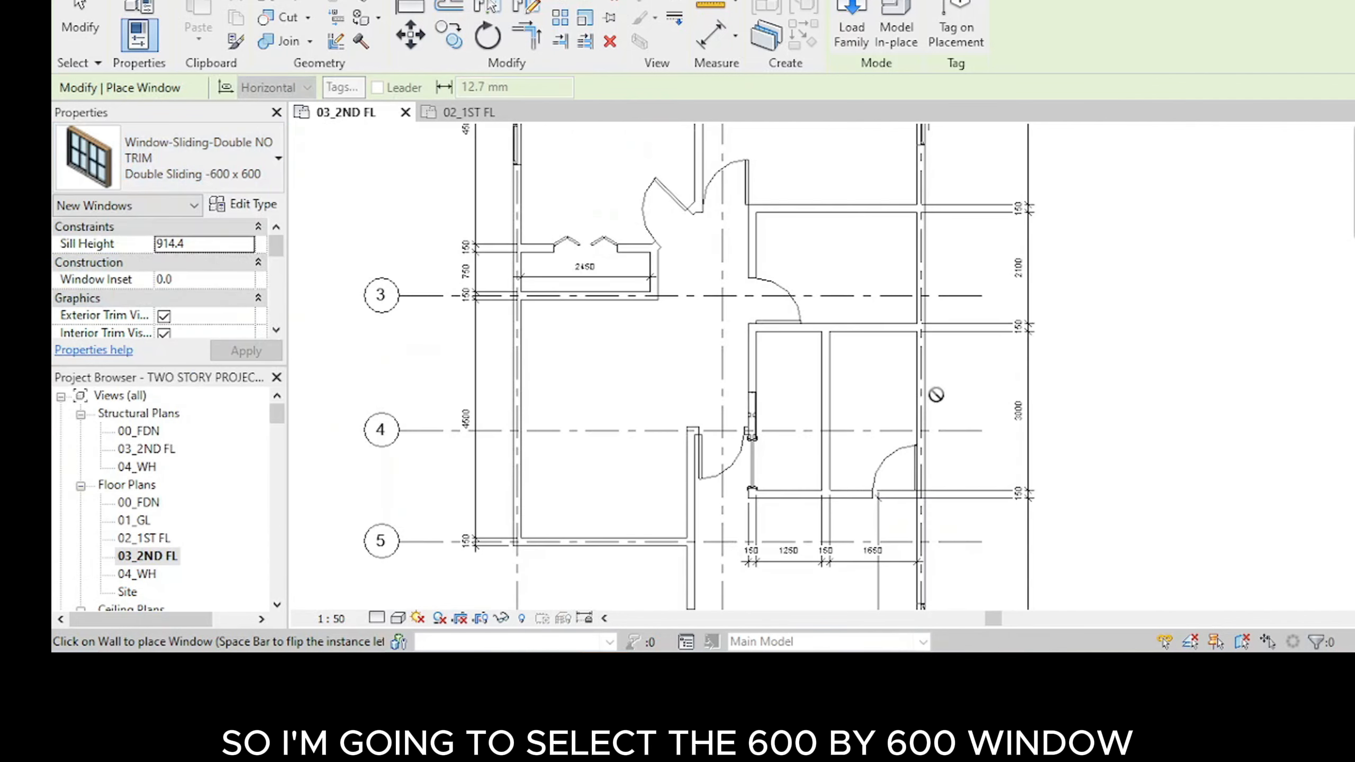
left_click(923, 426)
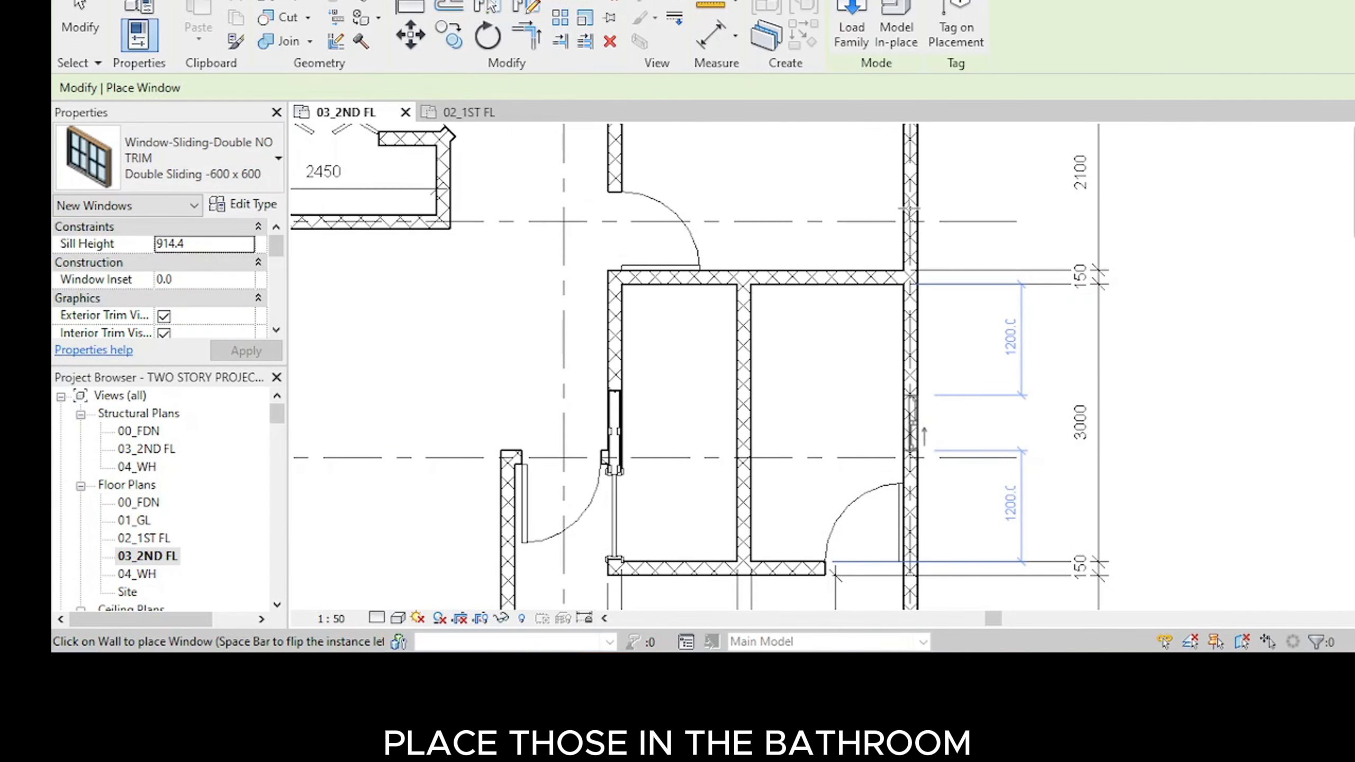
scroll(924, 426, "down", 4)
middle_click_drag(921, 372, 890, 485)
scroll(887, 396, "up", 3)
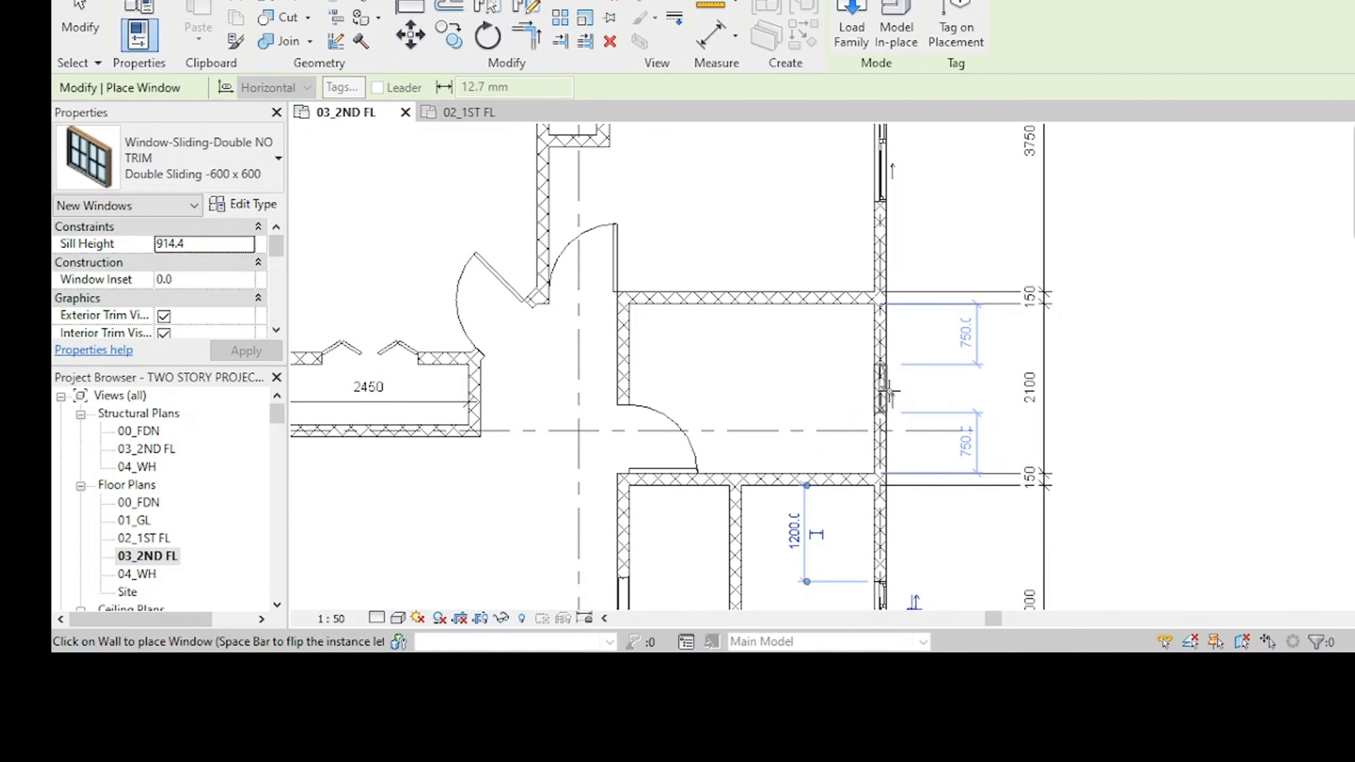
left_click(889, 391)
Step: Choose the M_Fixed 0915 x 1830mm window type and duplicate it under the name "Fixed 1500 x 1500"
scroll(978, 416, "down", 2)
middle_click_drag(978, 403, 1038, 272)
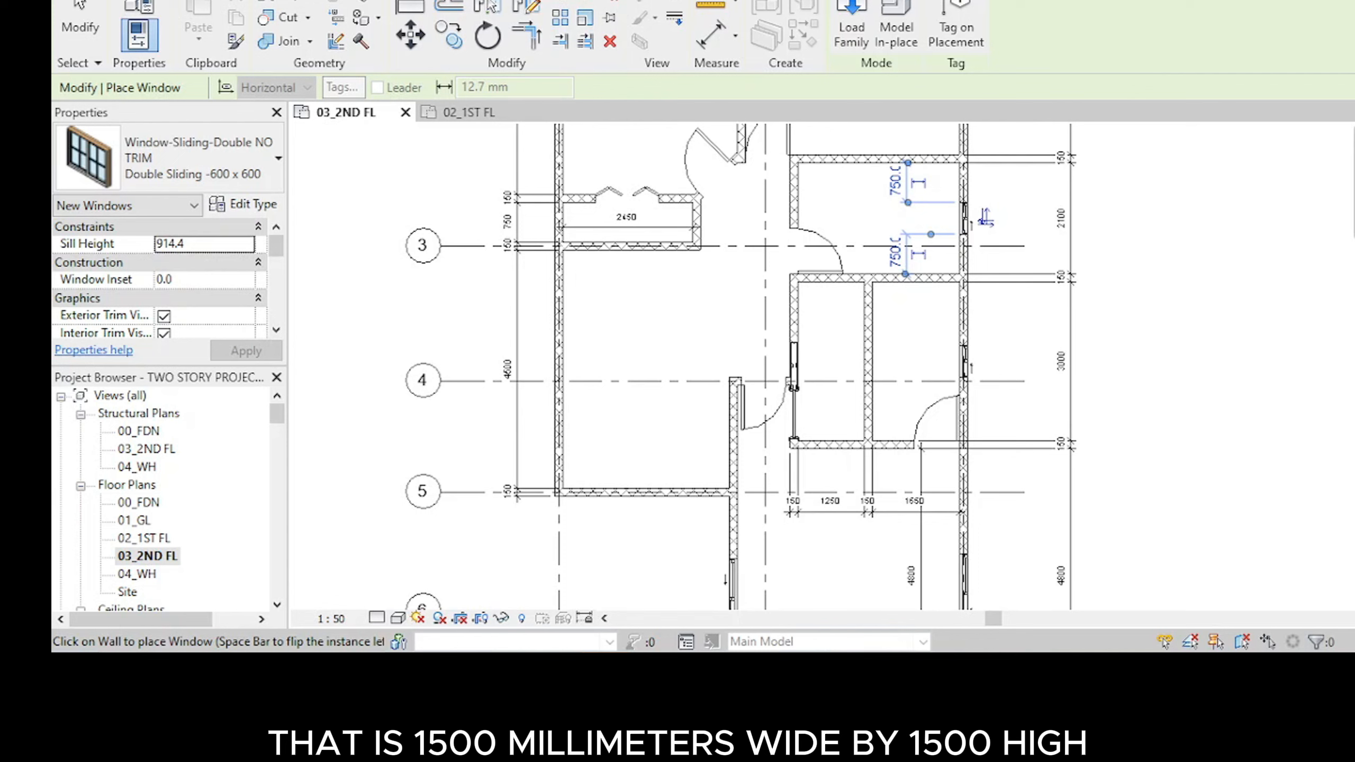
left_click(204, 184)
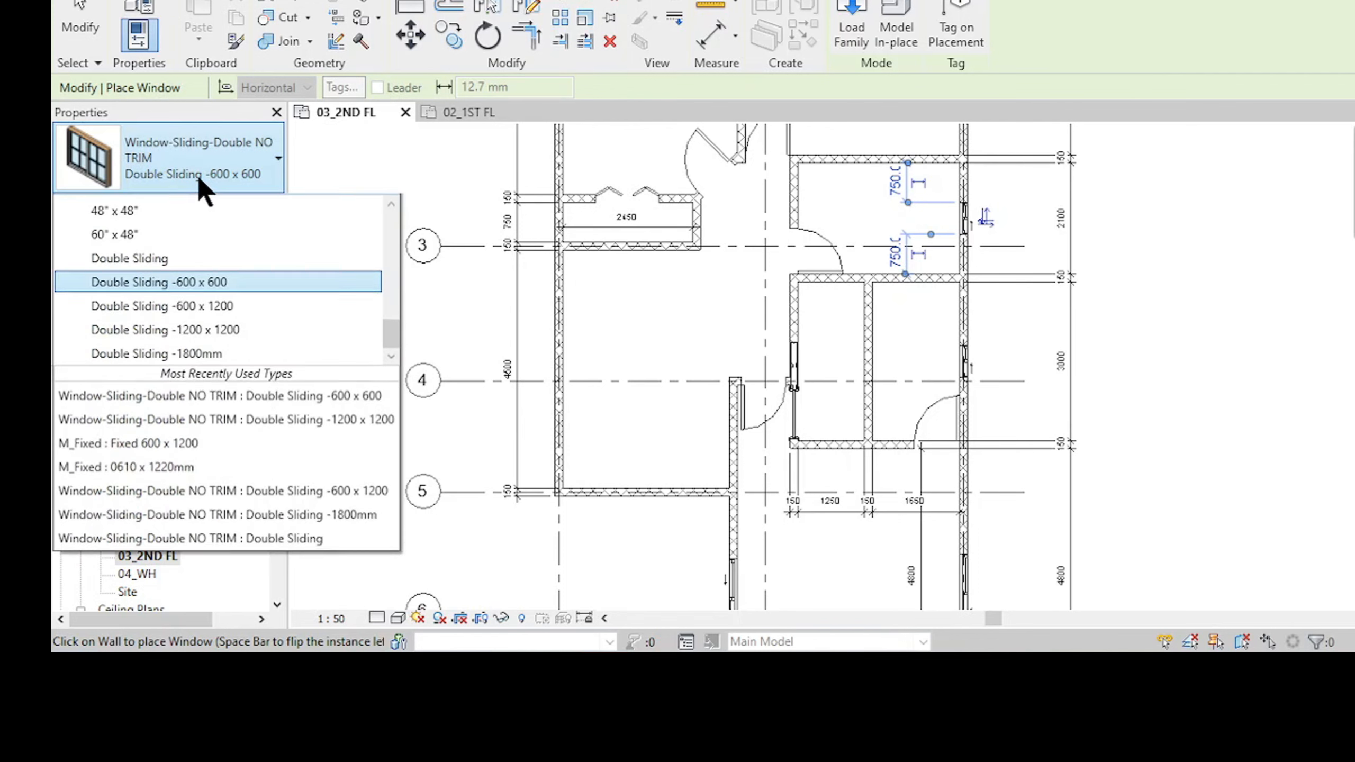
left_click(208, 205)
type("fixed")
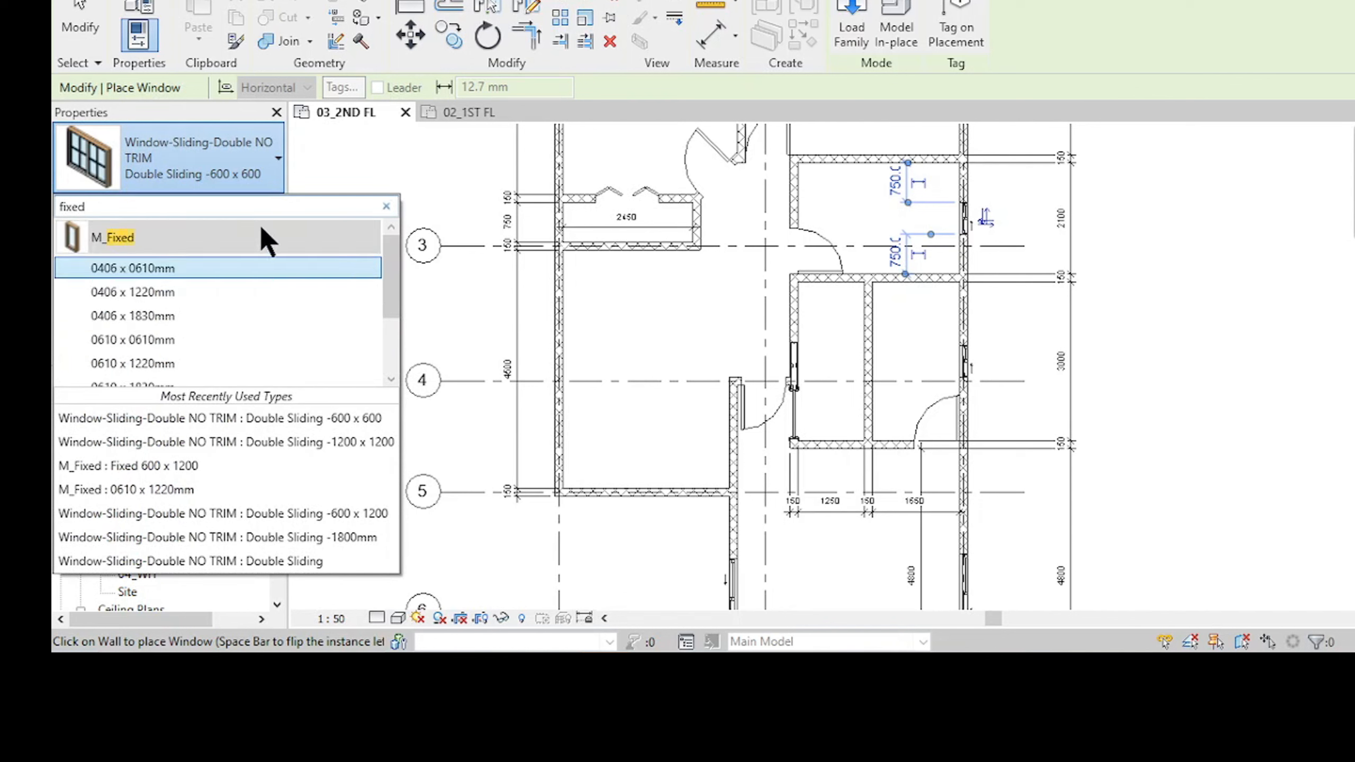
scroll(251, 277, "down", 3)
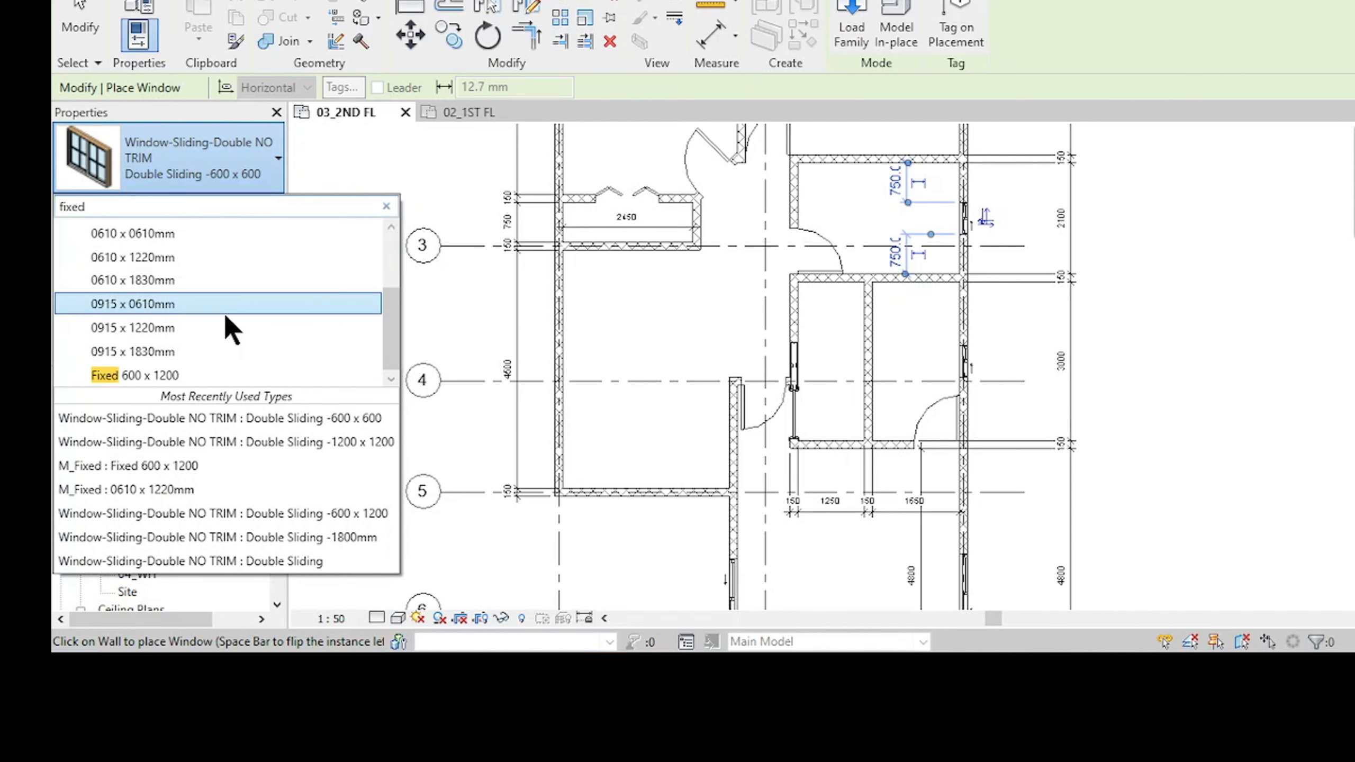
left_click(209, 351)
left_click(231, 206)
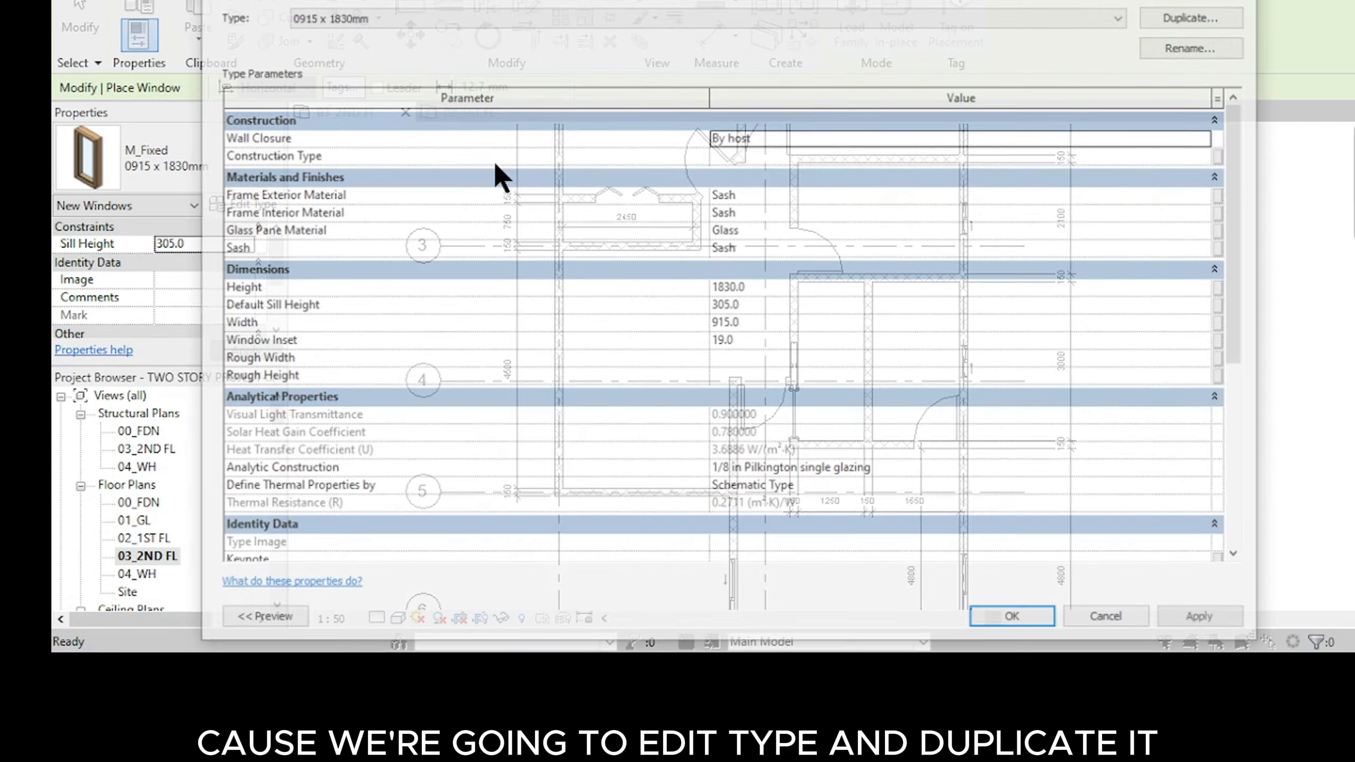
left_click(1196, 15)
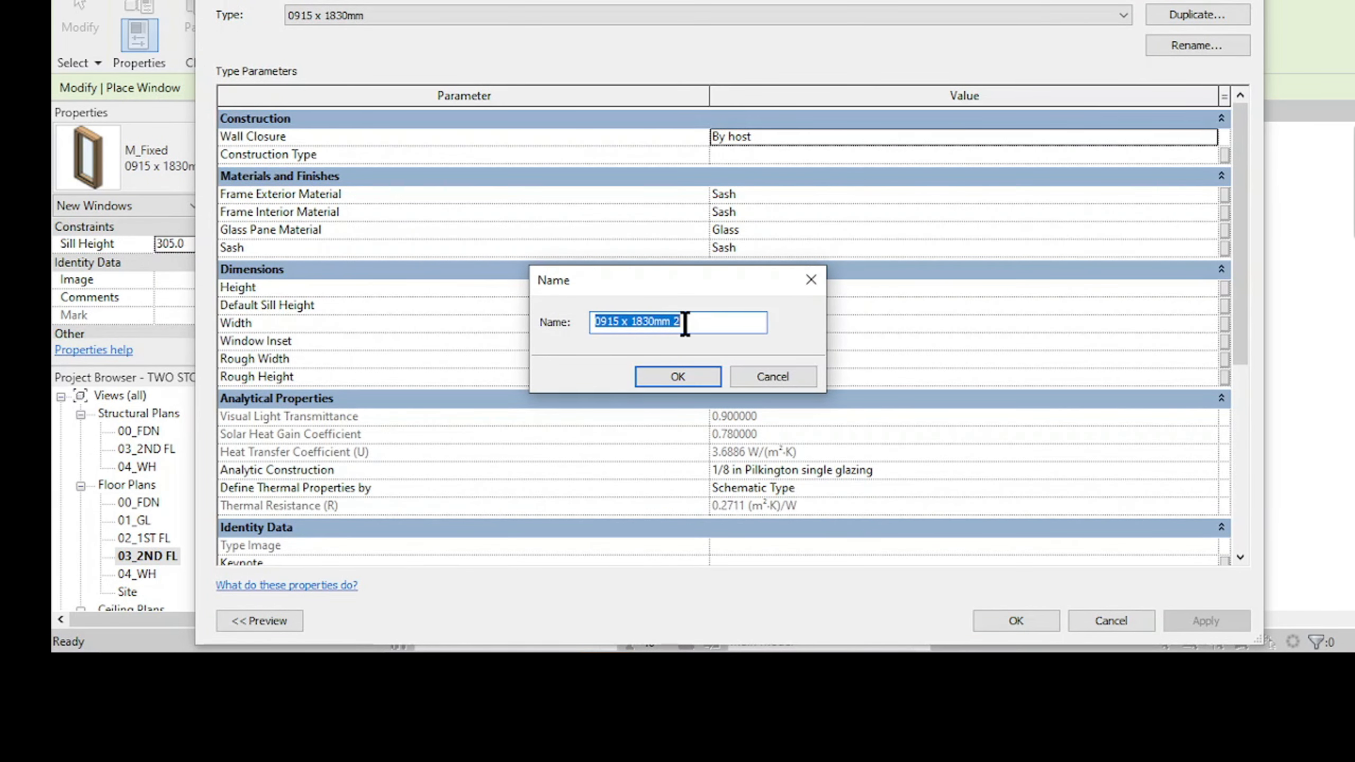
type("Fixed 1500 x 1500")
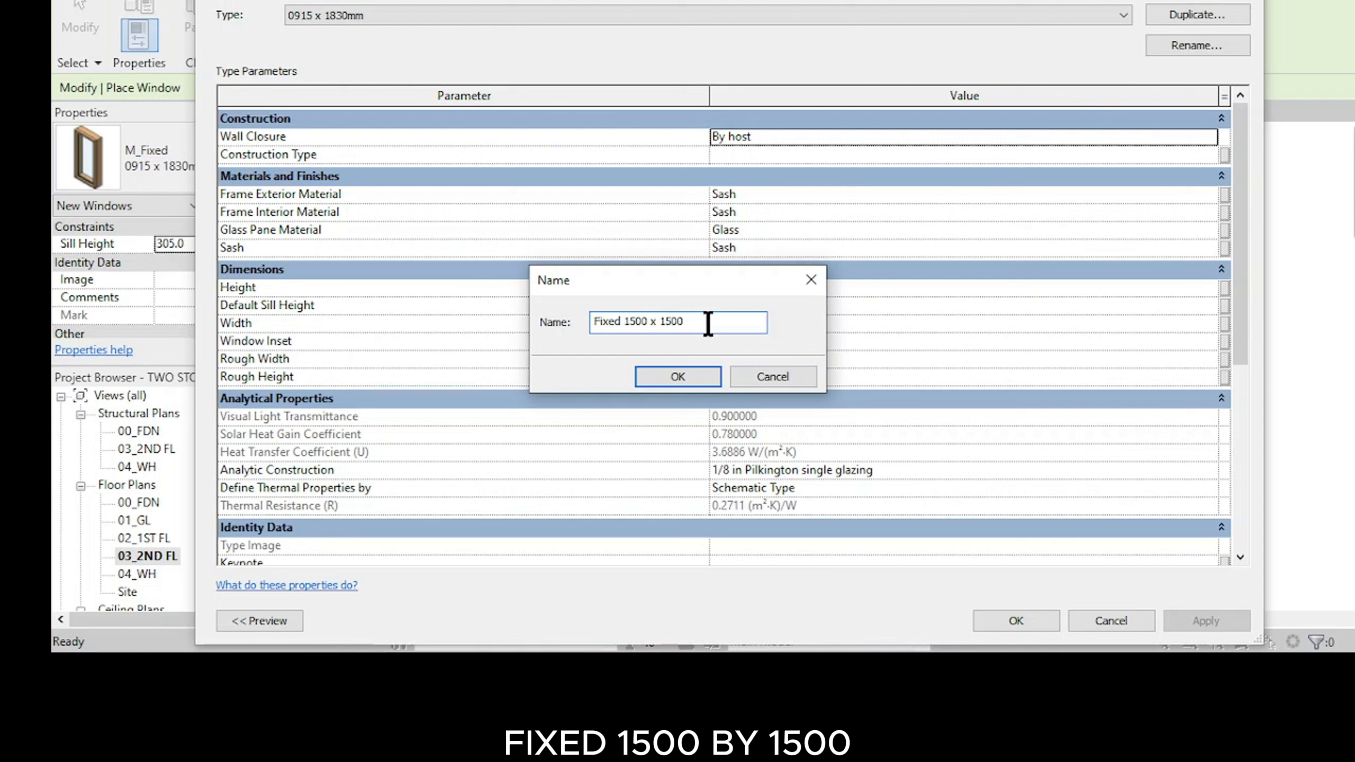
left_click(680, 377)
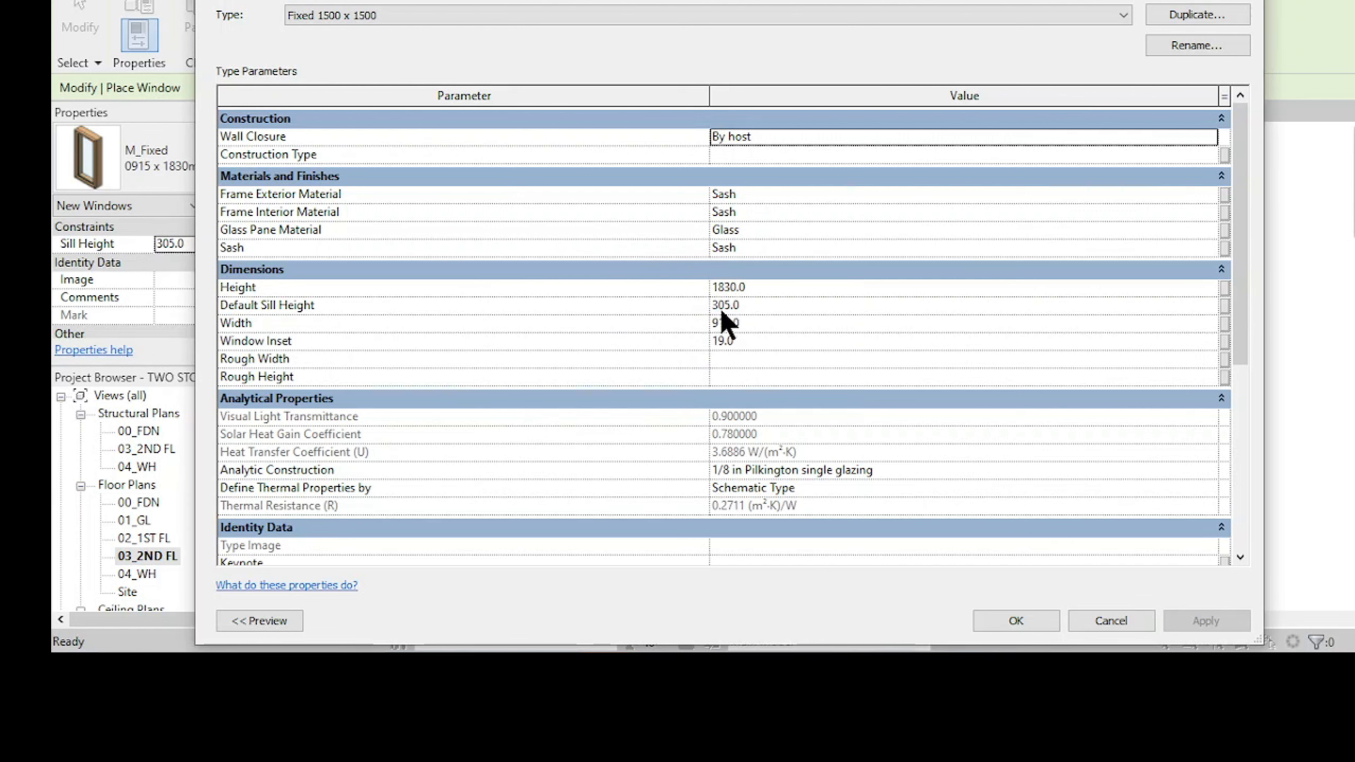
Step: Set the Fixed 1500 x 1500 type's height and width to 1500 mm and accept the type properties
left_click(778, 287)
type("500")
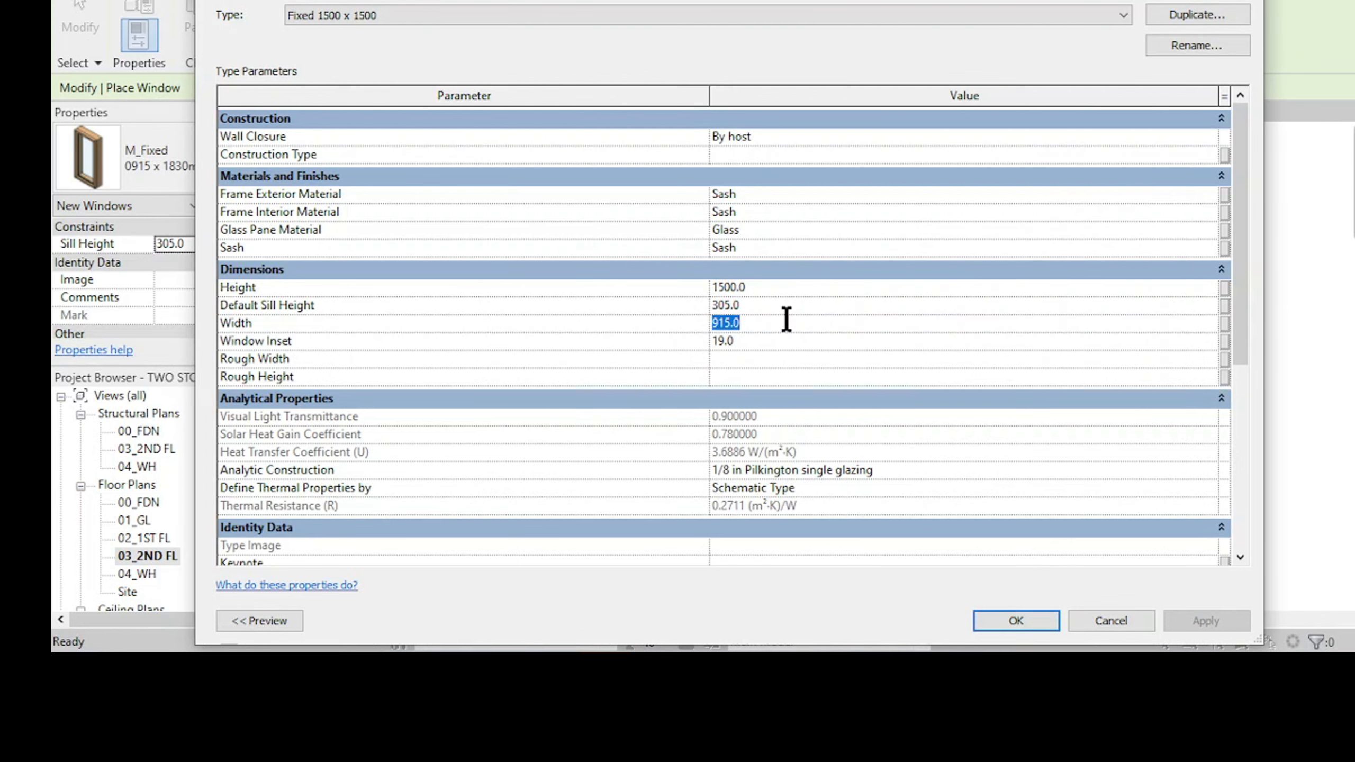
left_click(1003, 620)
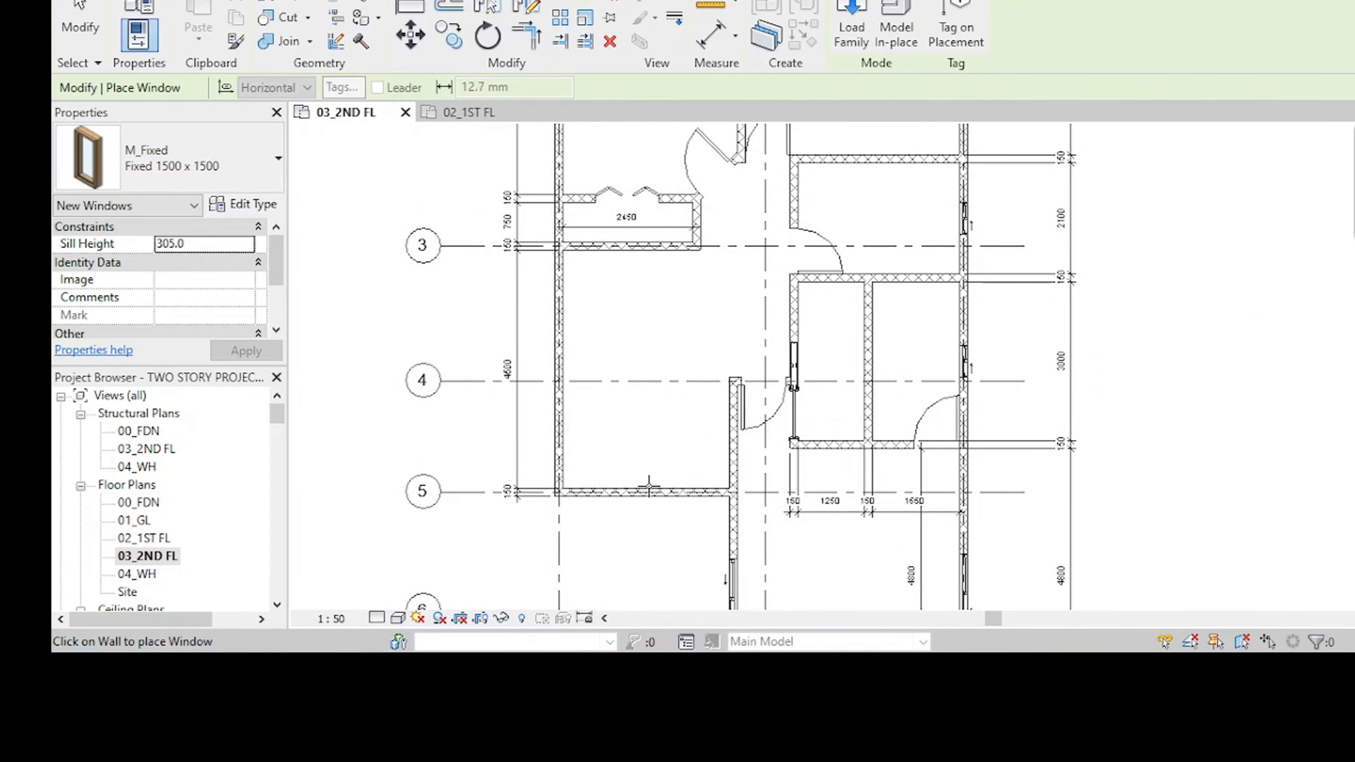
Step: Place a Fixed 1500 x 1500 window centred in the grid 5 wall, 825 mm from each end, and finish placing windows
scroll(654, 492, "up", 3)
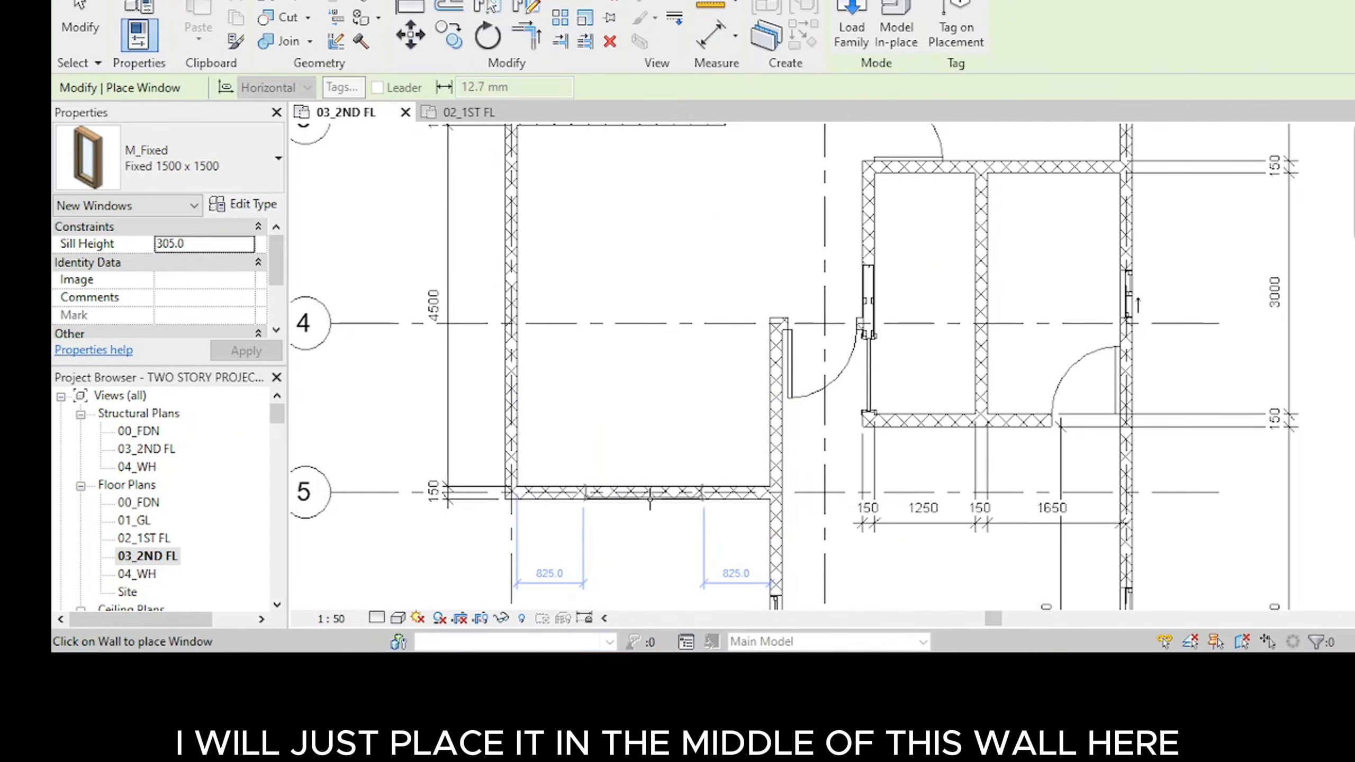
left_click(650, 498)
scroll(690, 494, "up", 1)
middle_click_drag(691, 502, 620, 501)
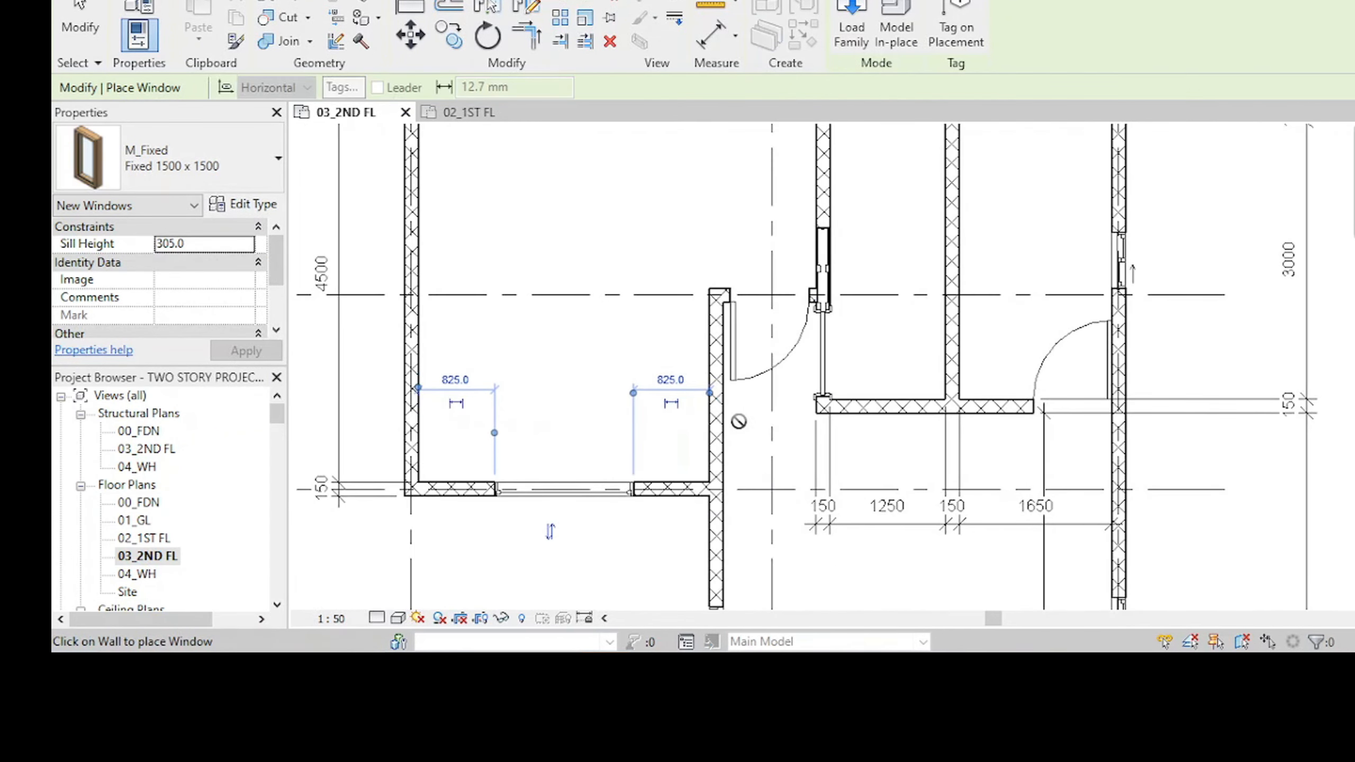
key("Escape")
key("Escape")
scroll(677, 417, "down", 5)
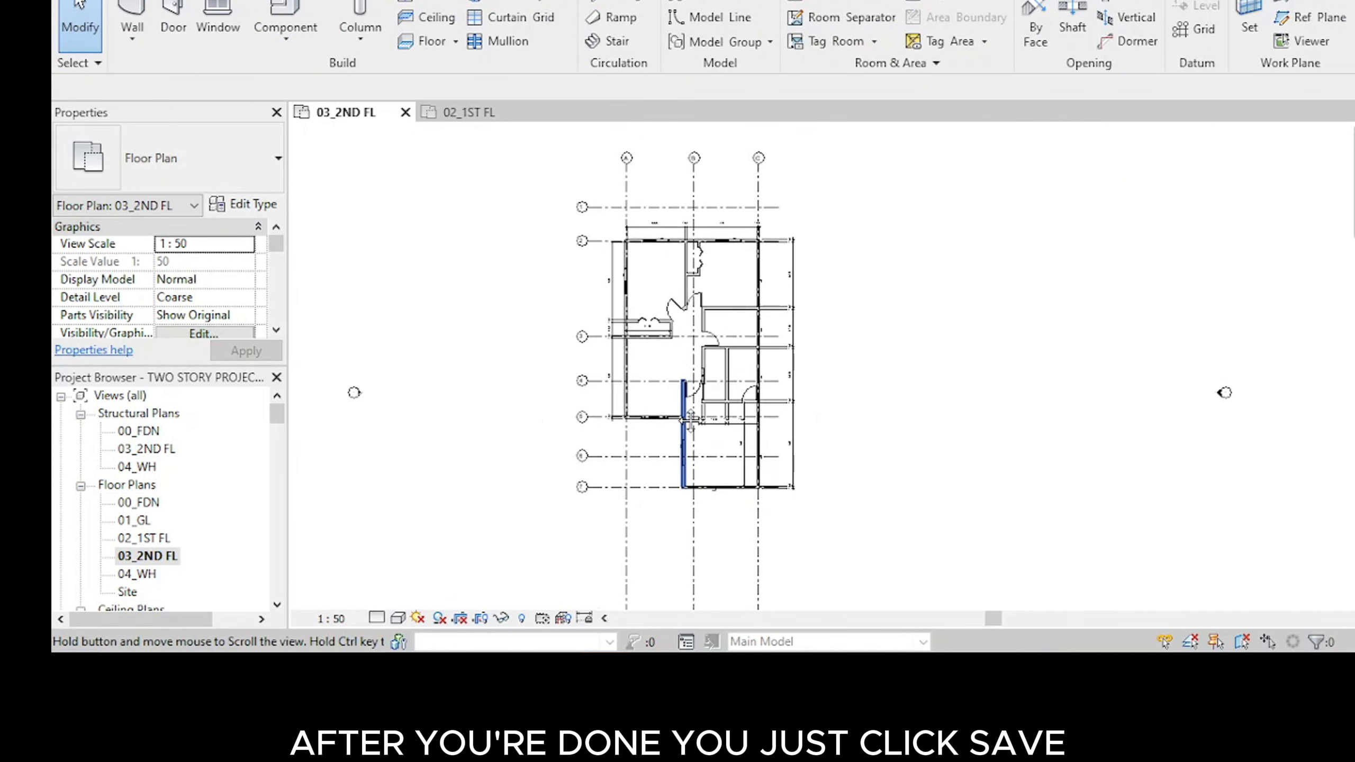
Step: Open the default 3D view of the house and orient it to face the right side elevation
middle_click_drag(690, 422, 690, 479)
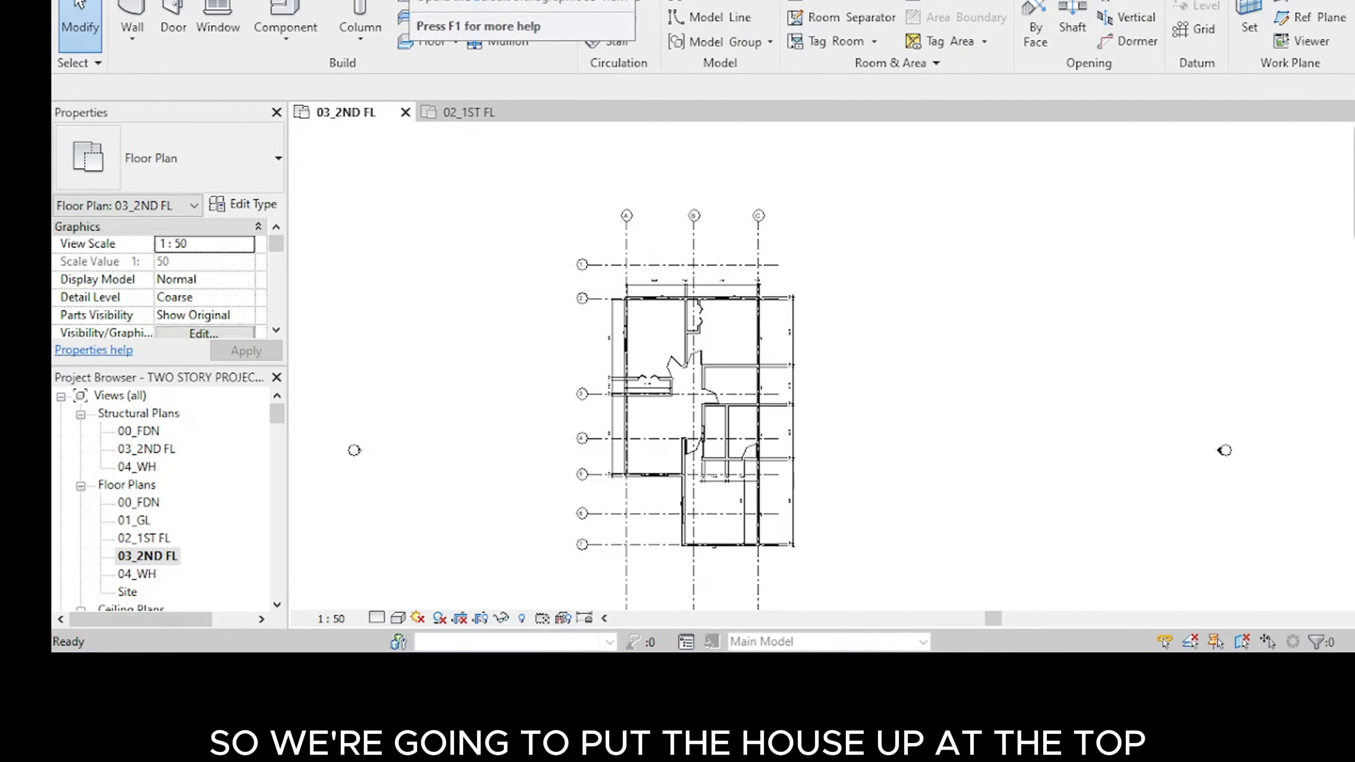
left_click(413, 1)
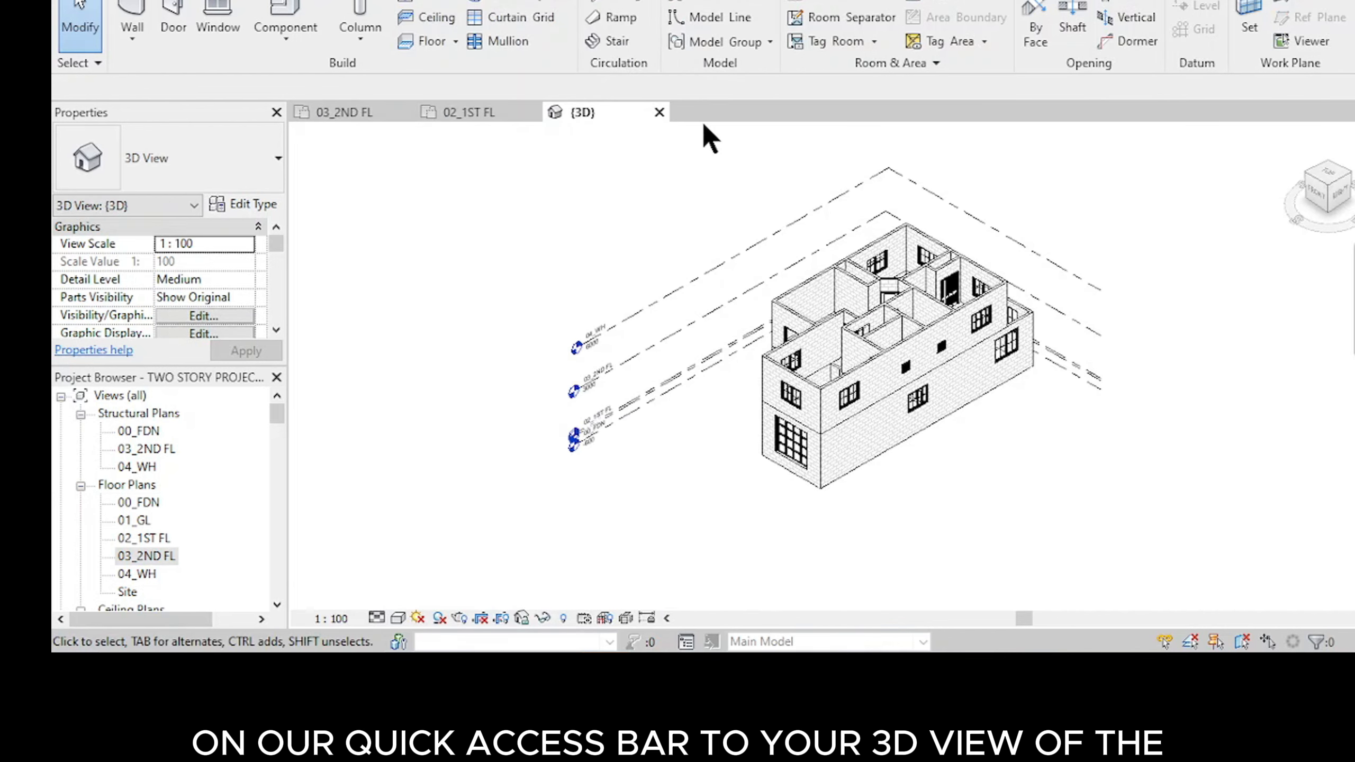
scroll(899, 376, "up", 10)
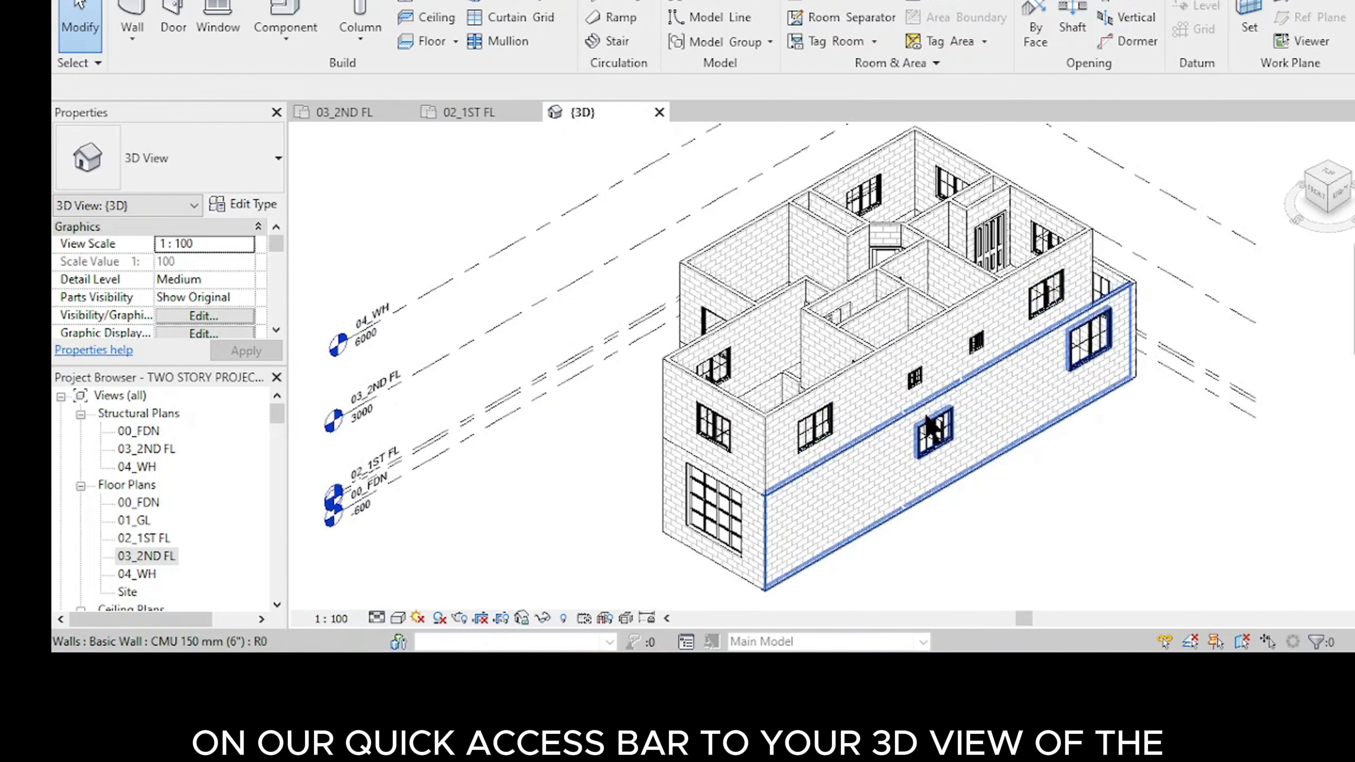
scroll(882, 341, "down", 6)
scroll(896, 385, "up", 2)
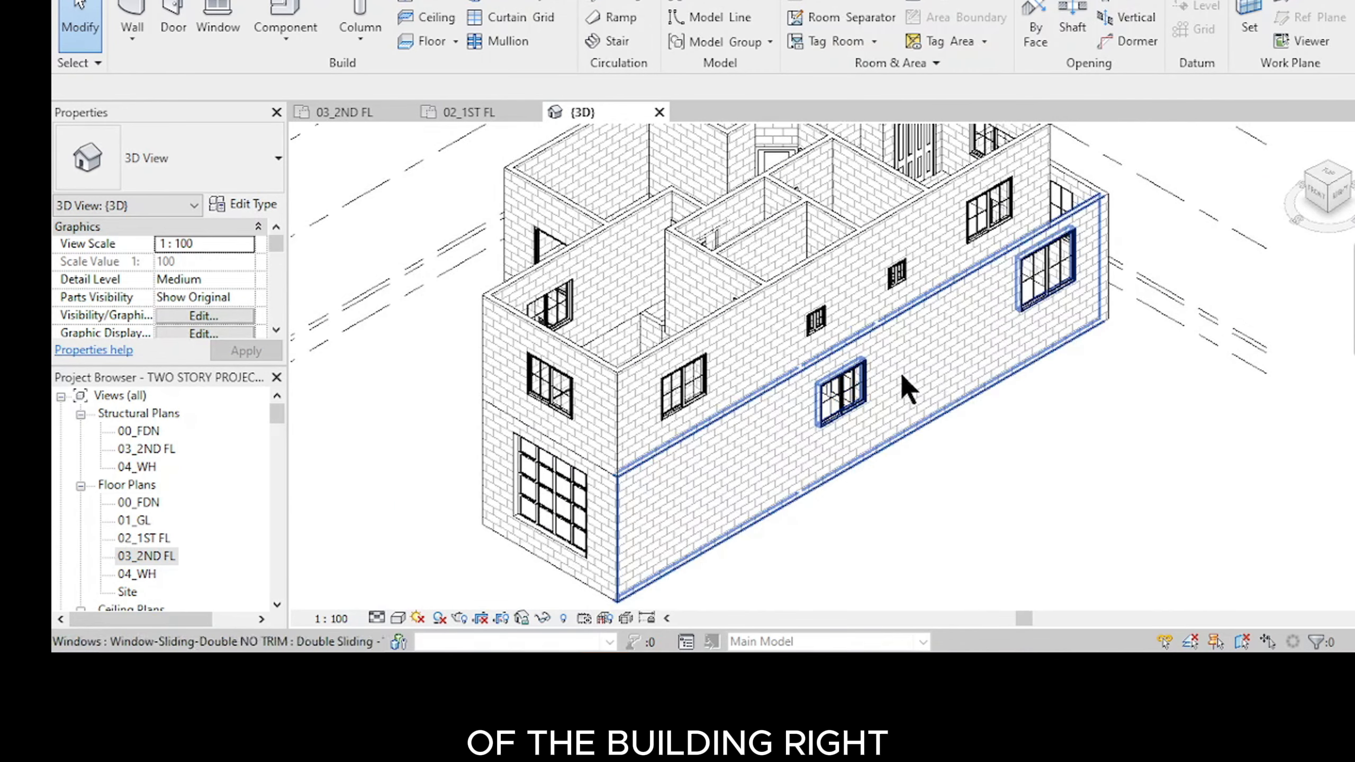
scroll(907, 363, "up", 2)
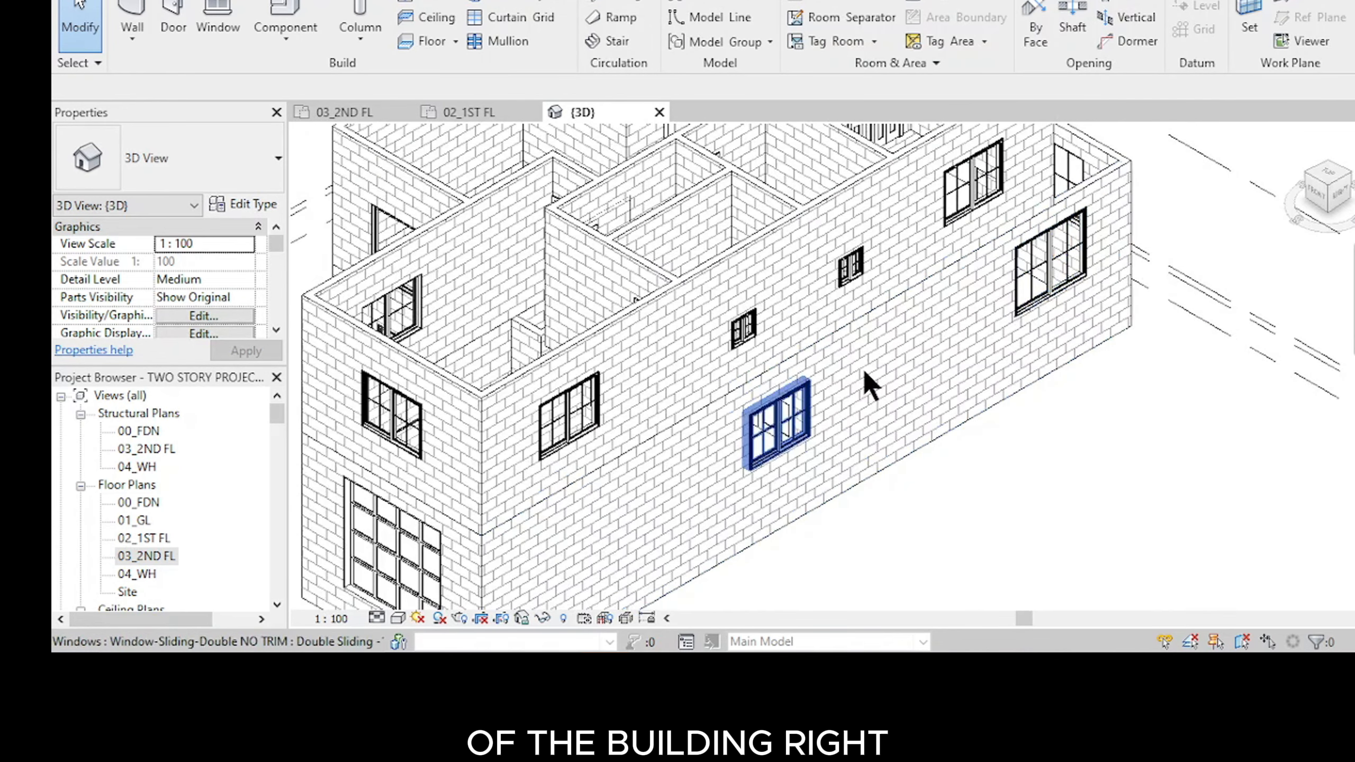
left_click(1340, 200)
scroll(877, 411, "up", 5)
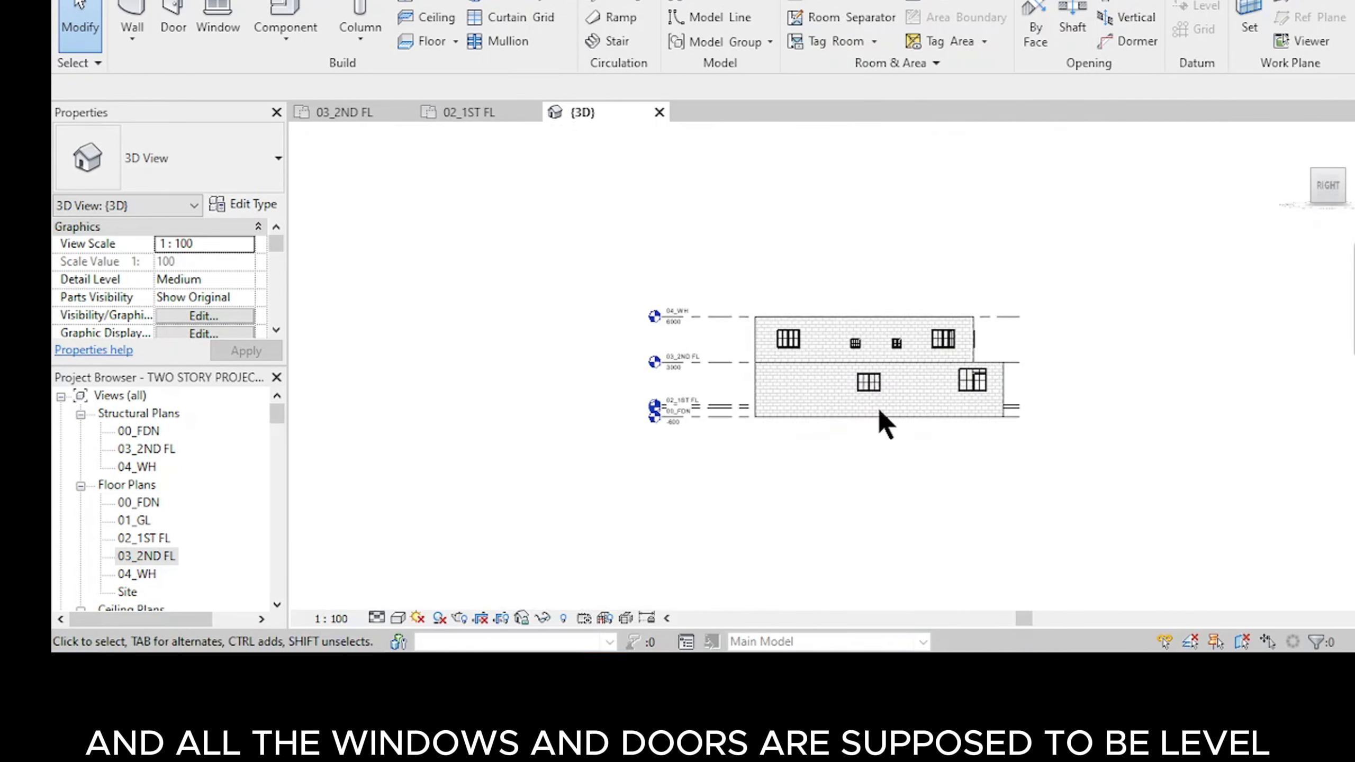
scroll(910, 365, "up", 2)
middle_click_drag(942, 335, 847, 388)
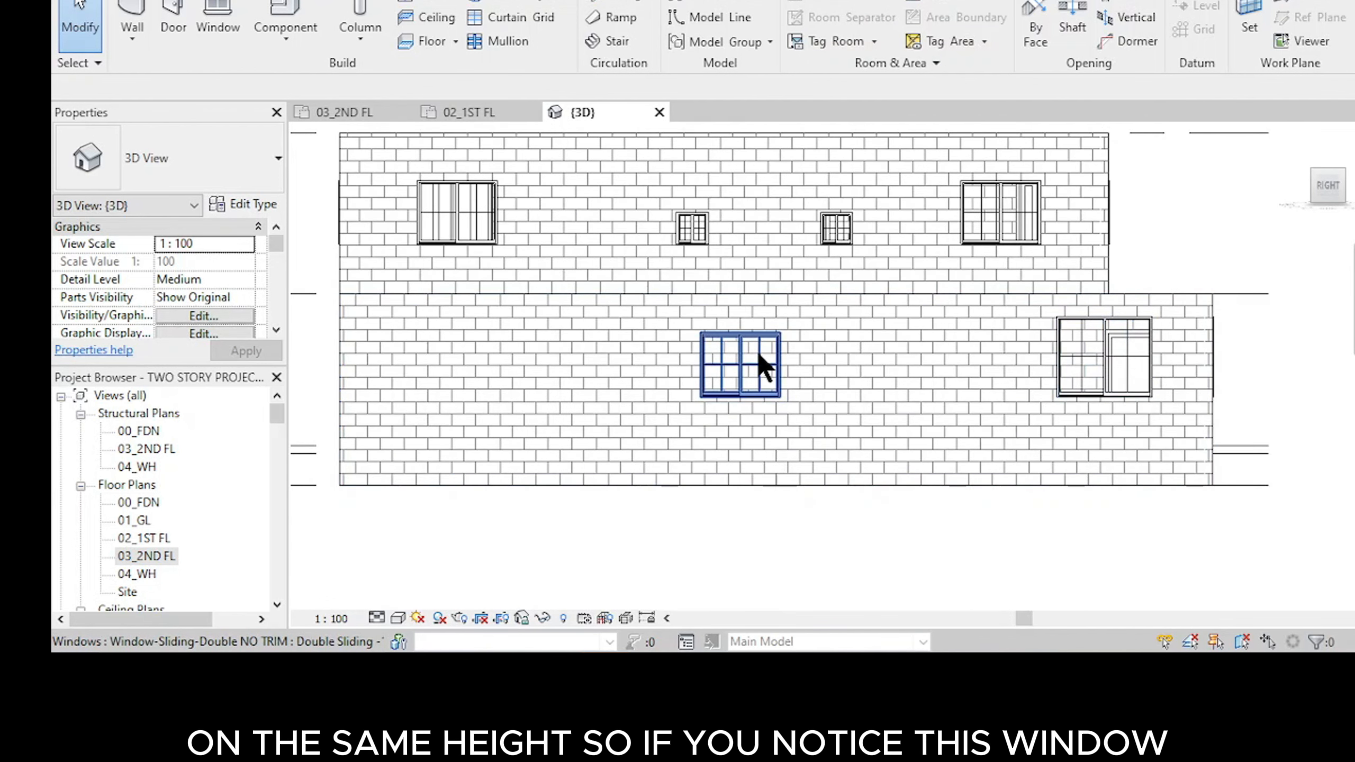
Step: Examine whether the two first-floor windows and the two second-floor bathroom windows line up in height with their neighbours
scroll(759, 363, "up", 2)
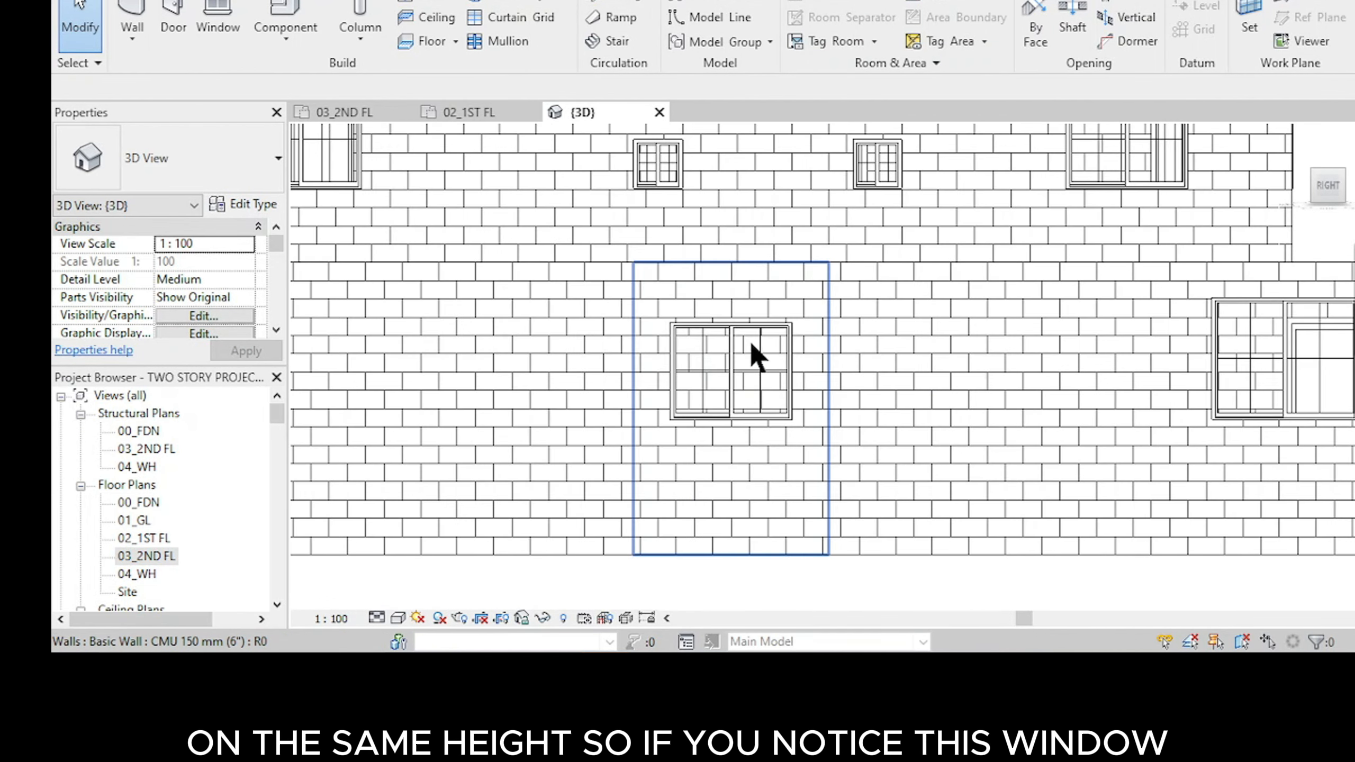
left_click(758, 349)
scroll(890, 373, "down", 5)
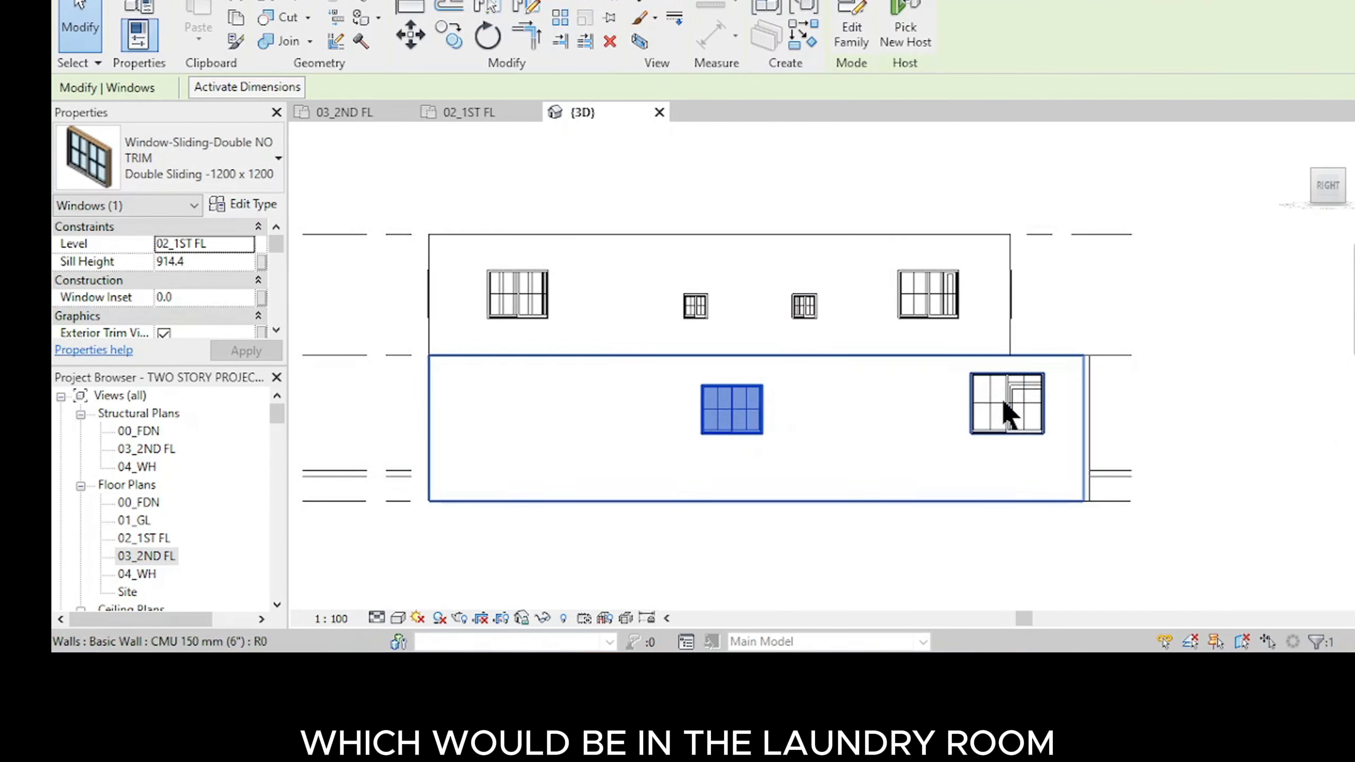
left_click(1007, 401)
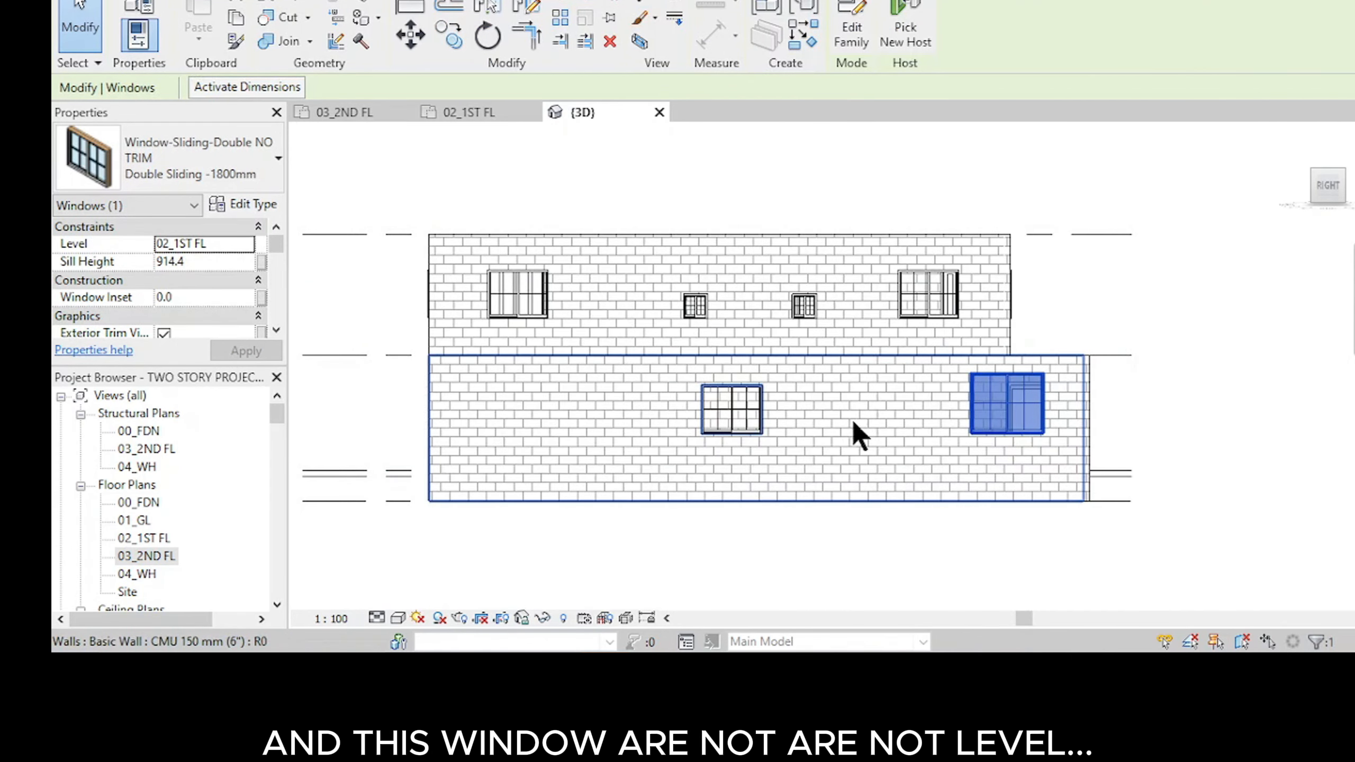
scroll(699, 315, "up", 2)
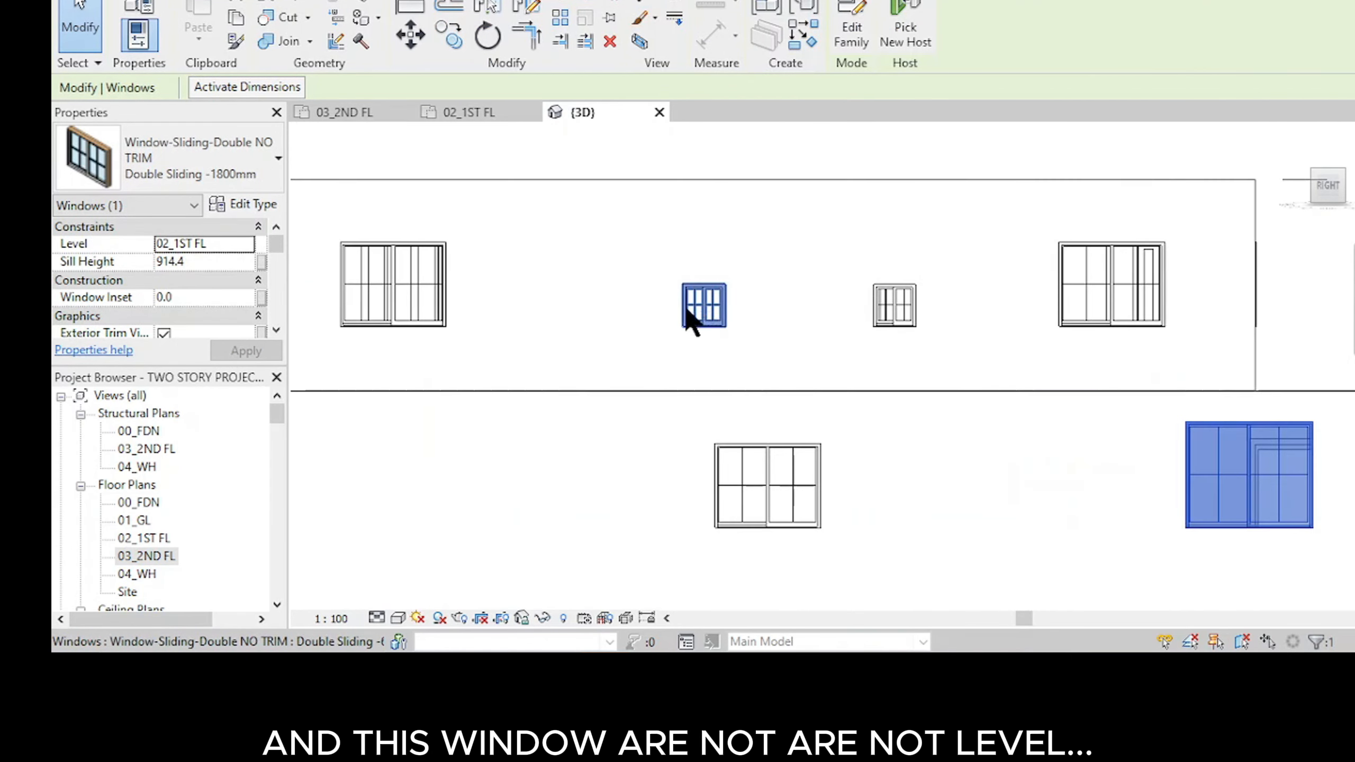
left_click(703, 319)
left_click(896, 307)
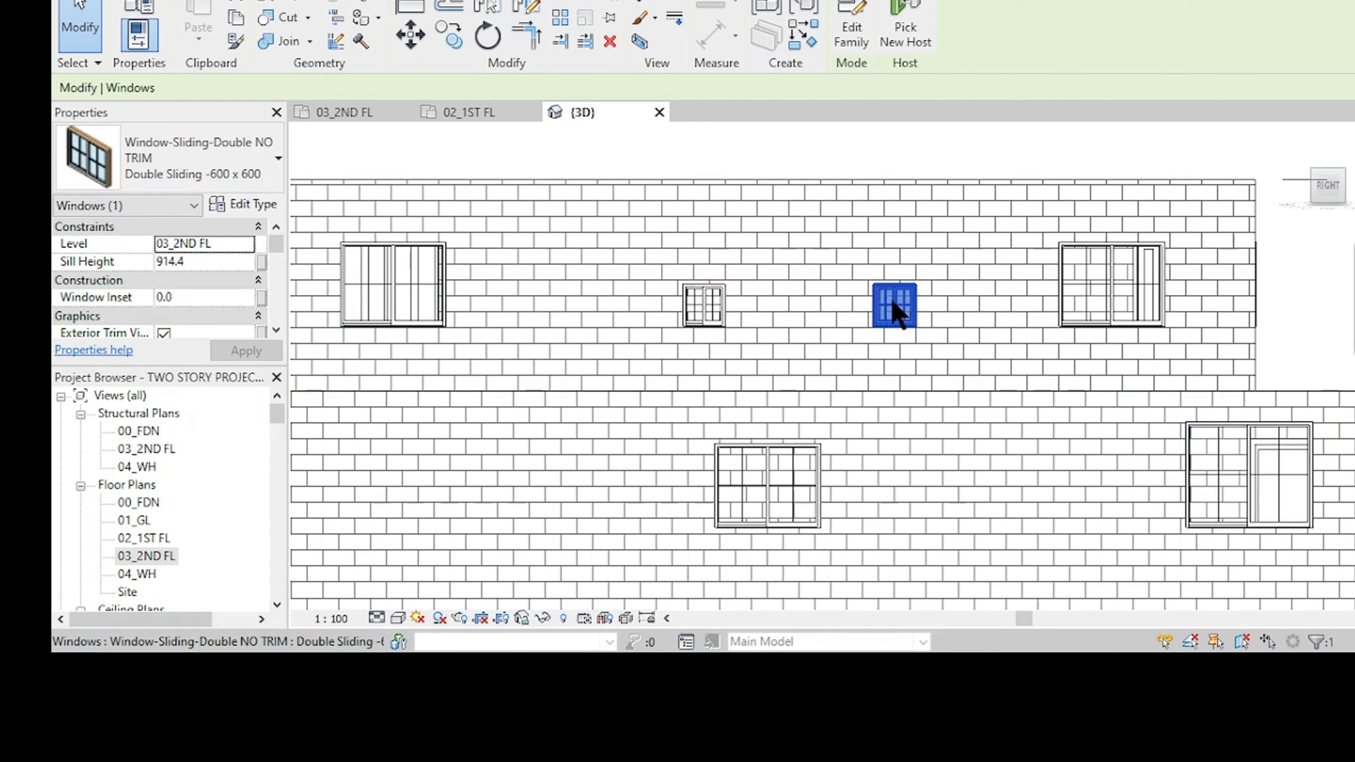
left_click(704, 316)
left_click(902, 309)
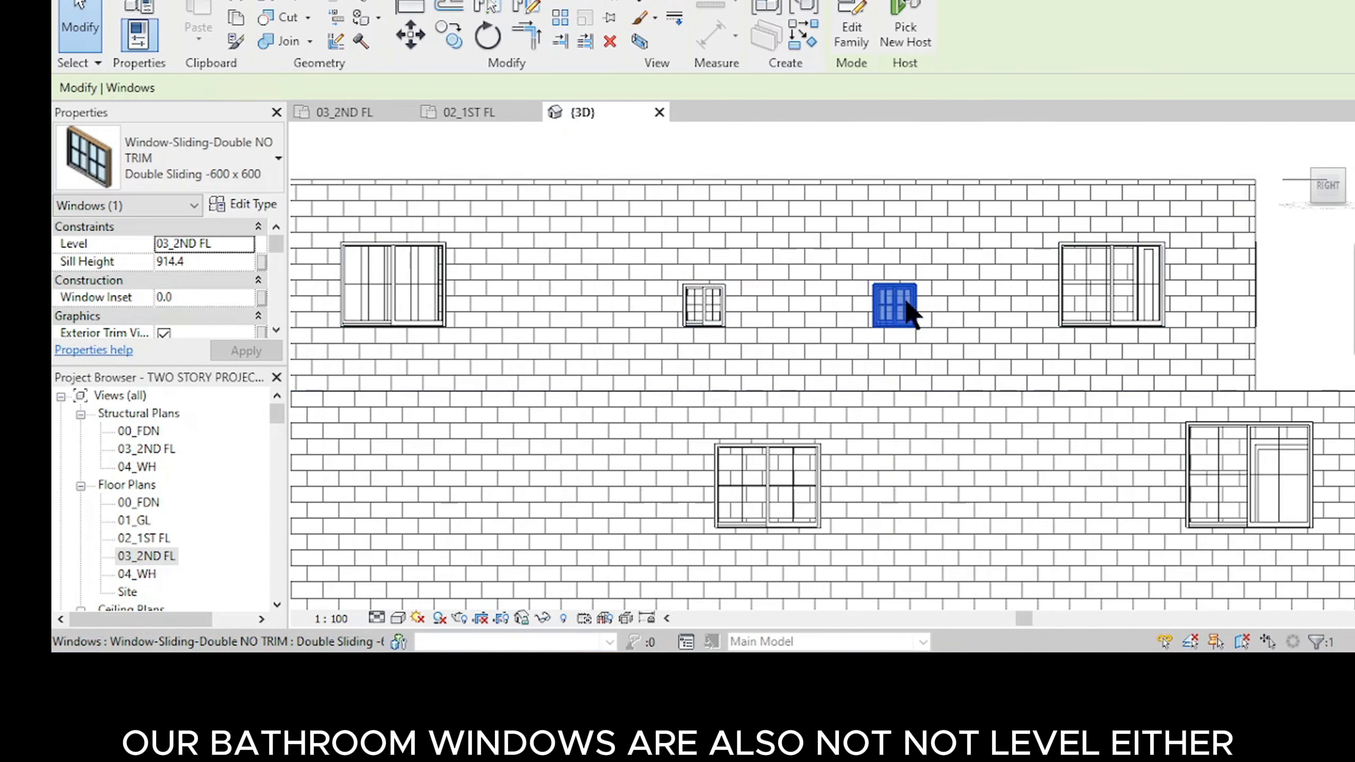
left_click(706, 318)
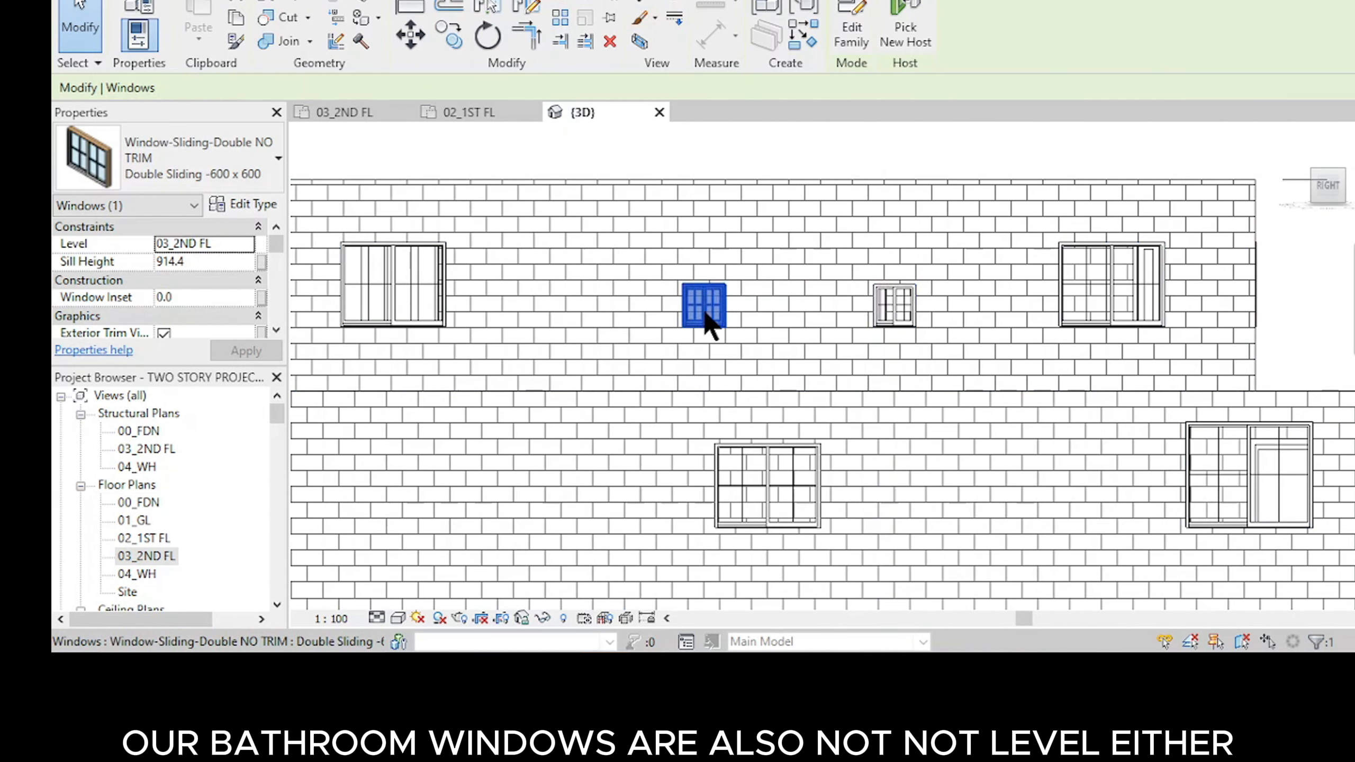
left_click(908, 307)
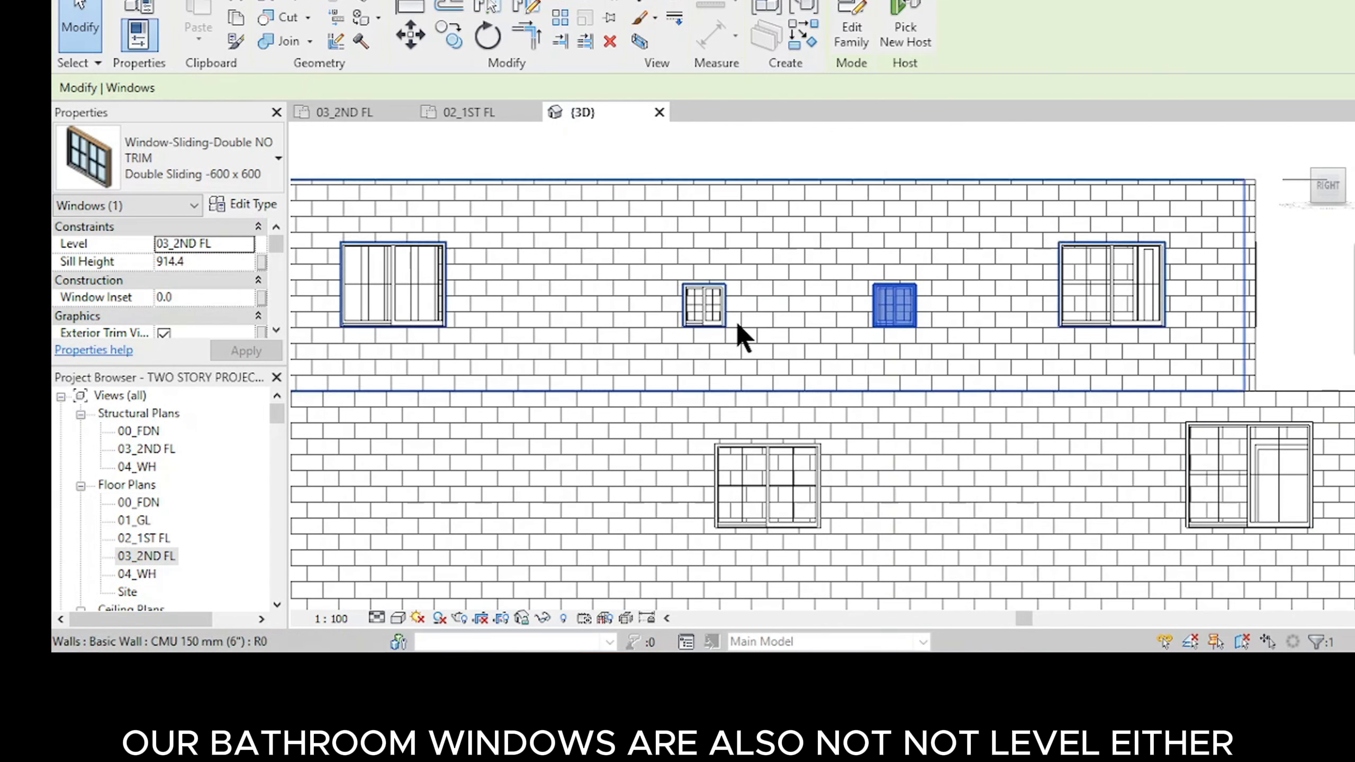
Step: Set the sill height of the first Double Sliding -600 x 600 bathroom window on the second floor to 1500 mm
left_click(693, 307)
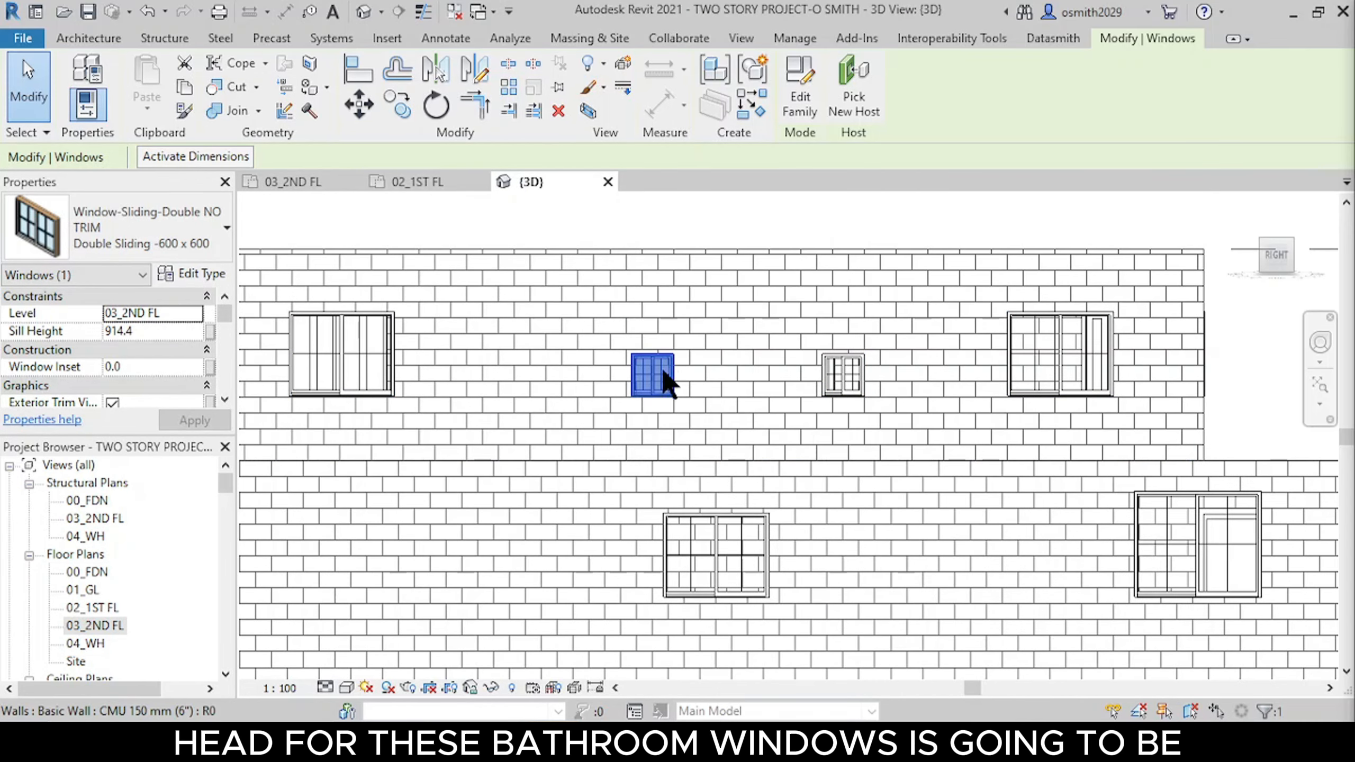
left_click(149, 330)
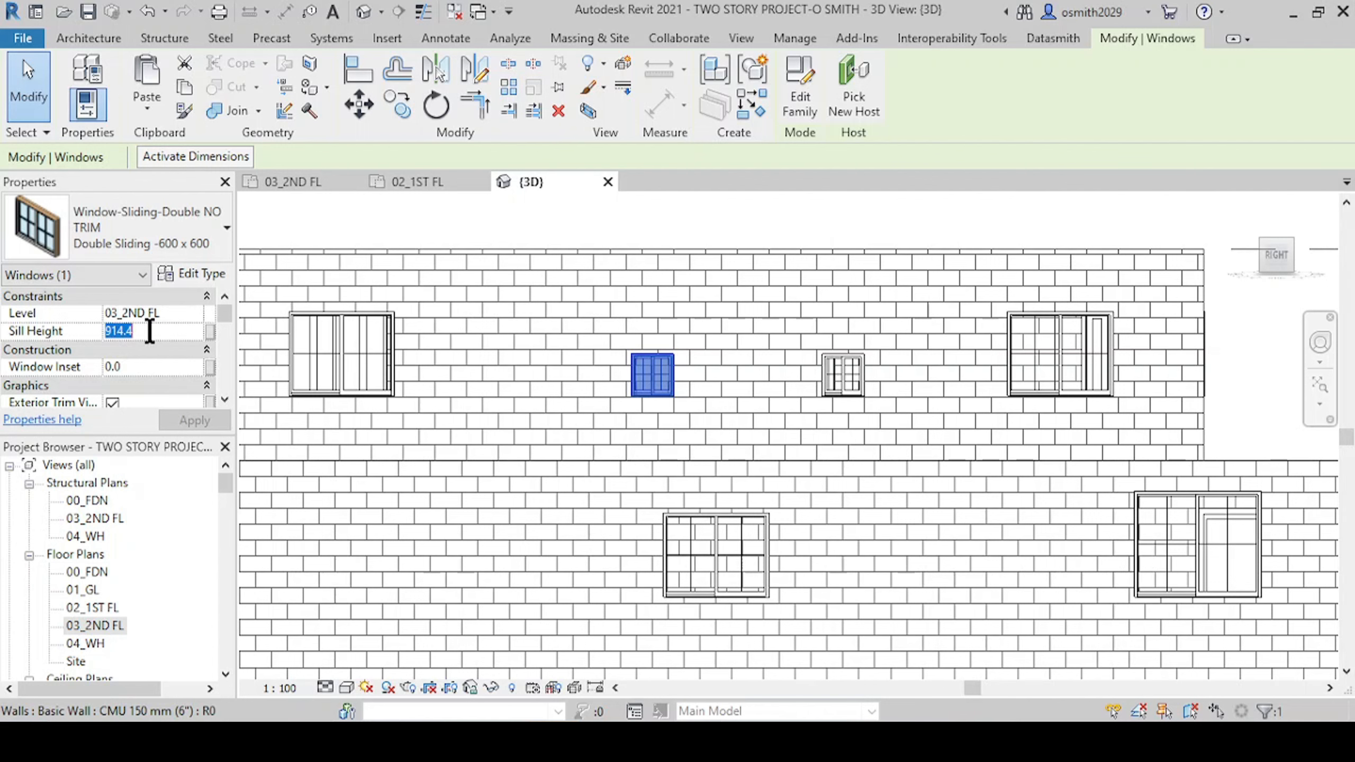
type("1500.0")
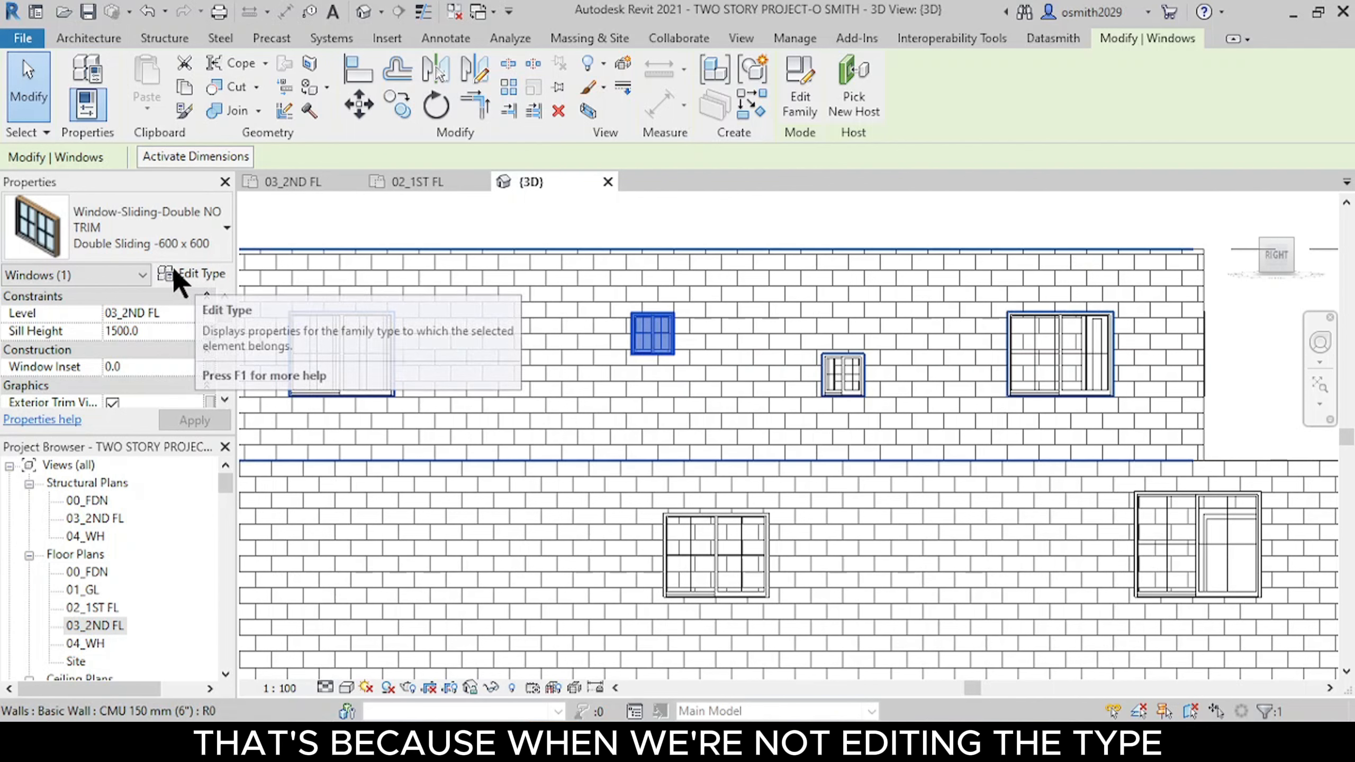
Step: Select all Double Sliding -600 x 600 windows visible in the view, set their sill height to 1500 mm, and clear the selection
right_click(647, 331)
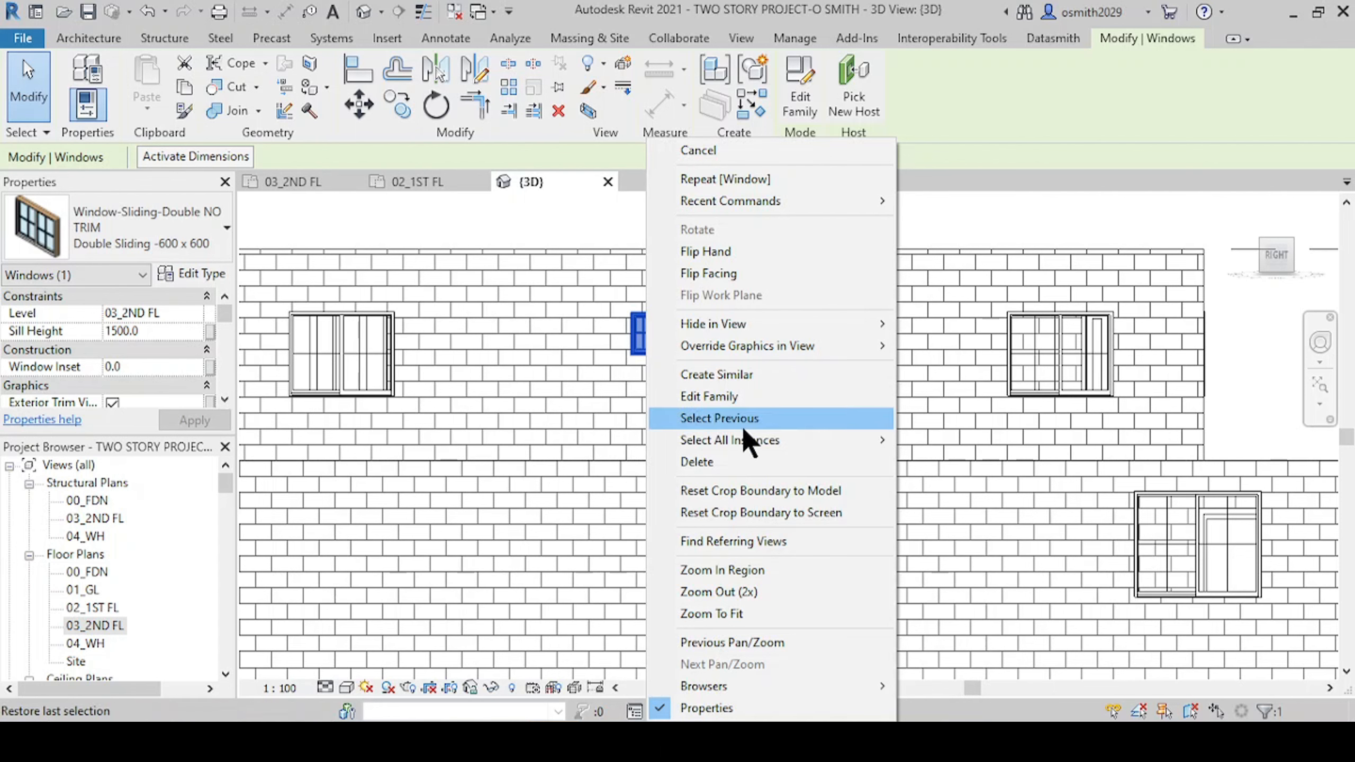
mouse_move(747, 439)
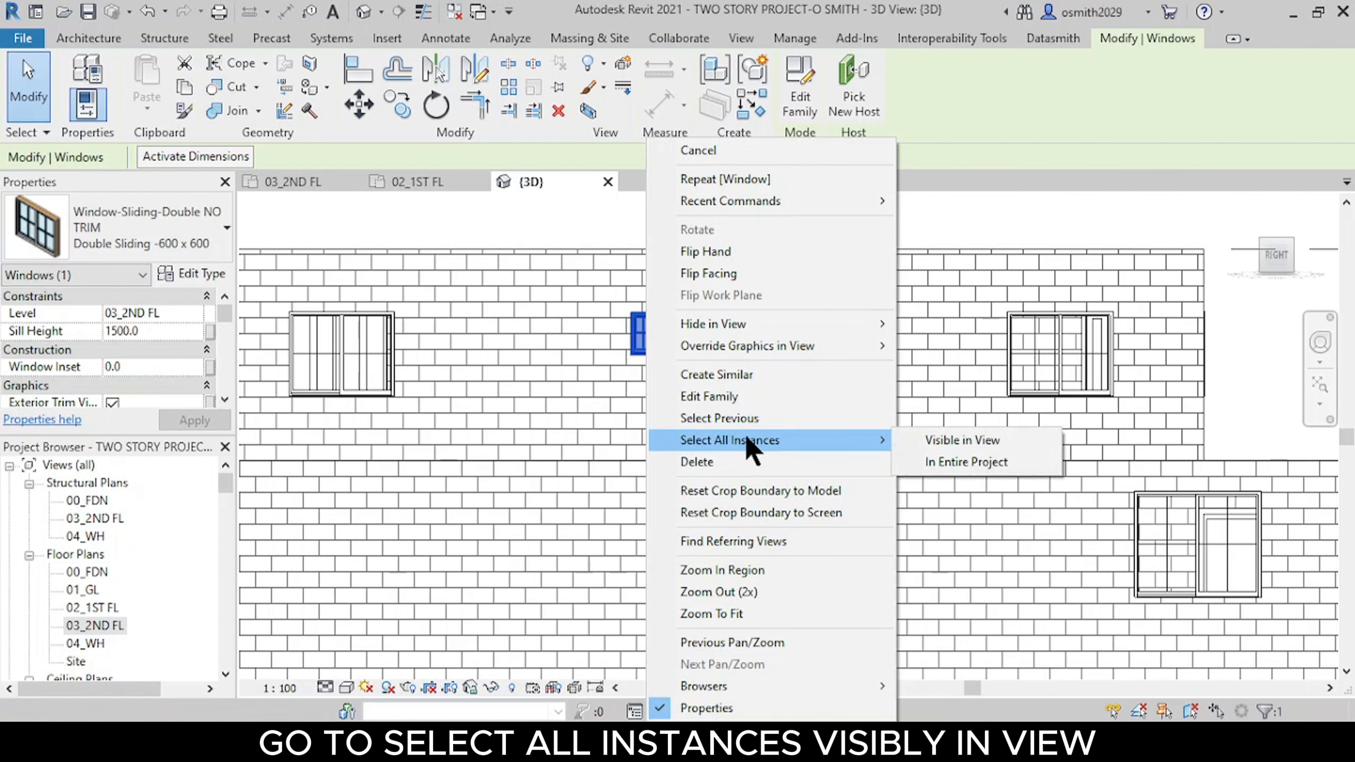
left_click(965, 441)
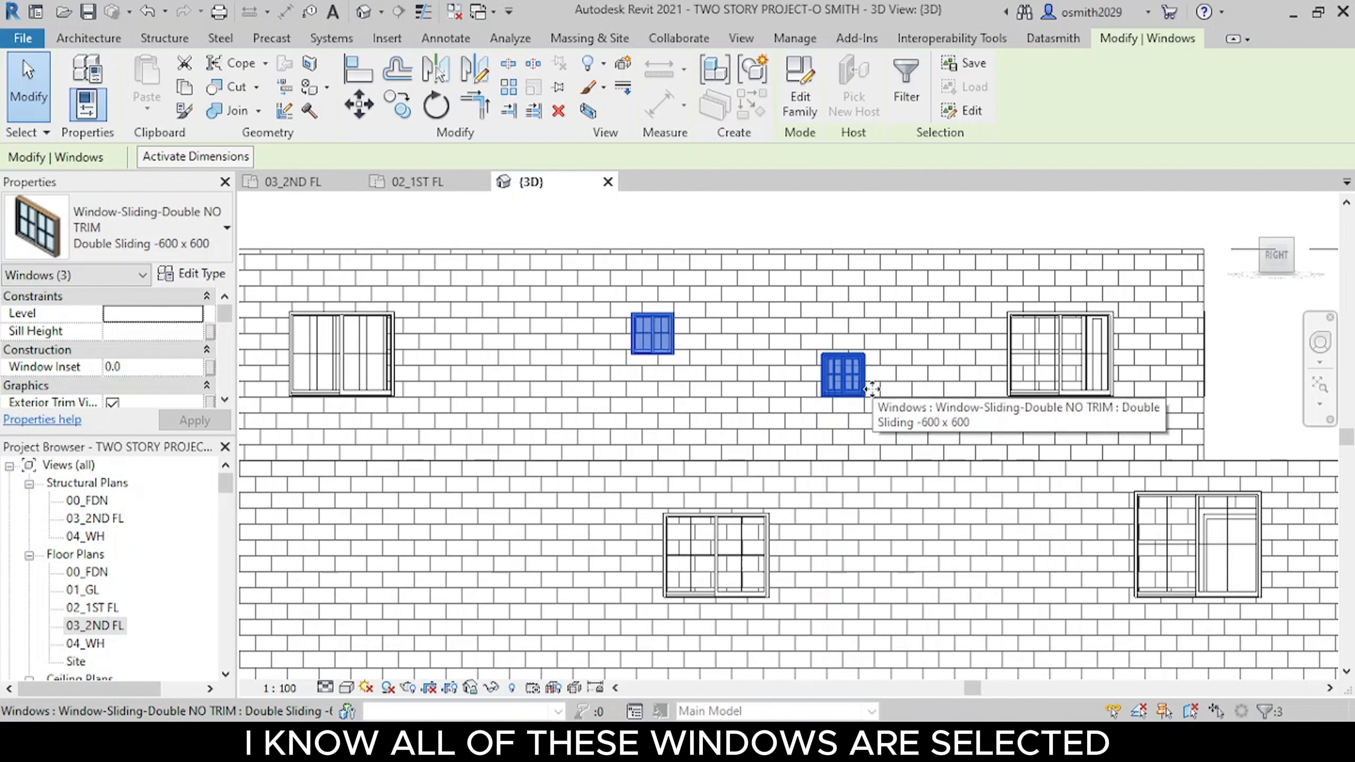
left_click(163, 329)
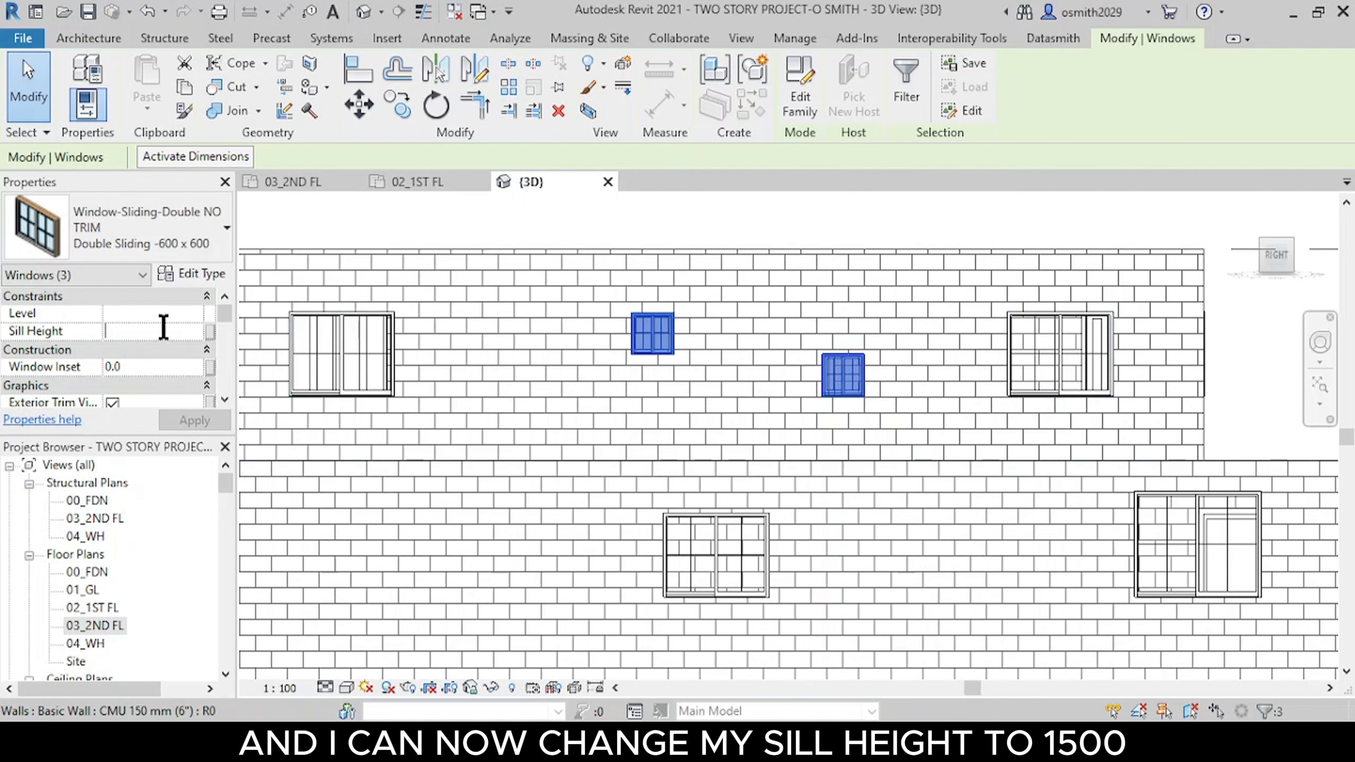
type("1500.0")
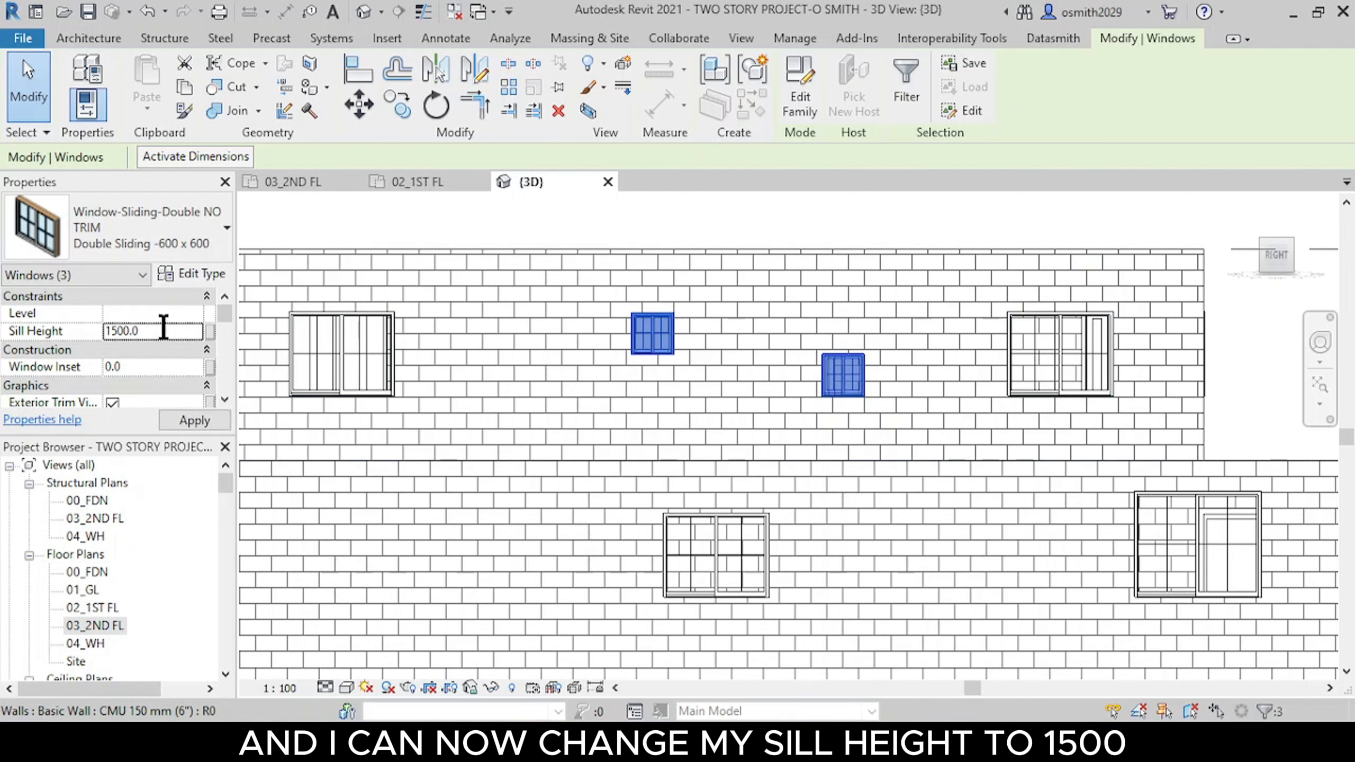
key("Return")
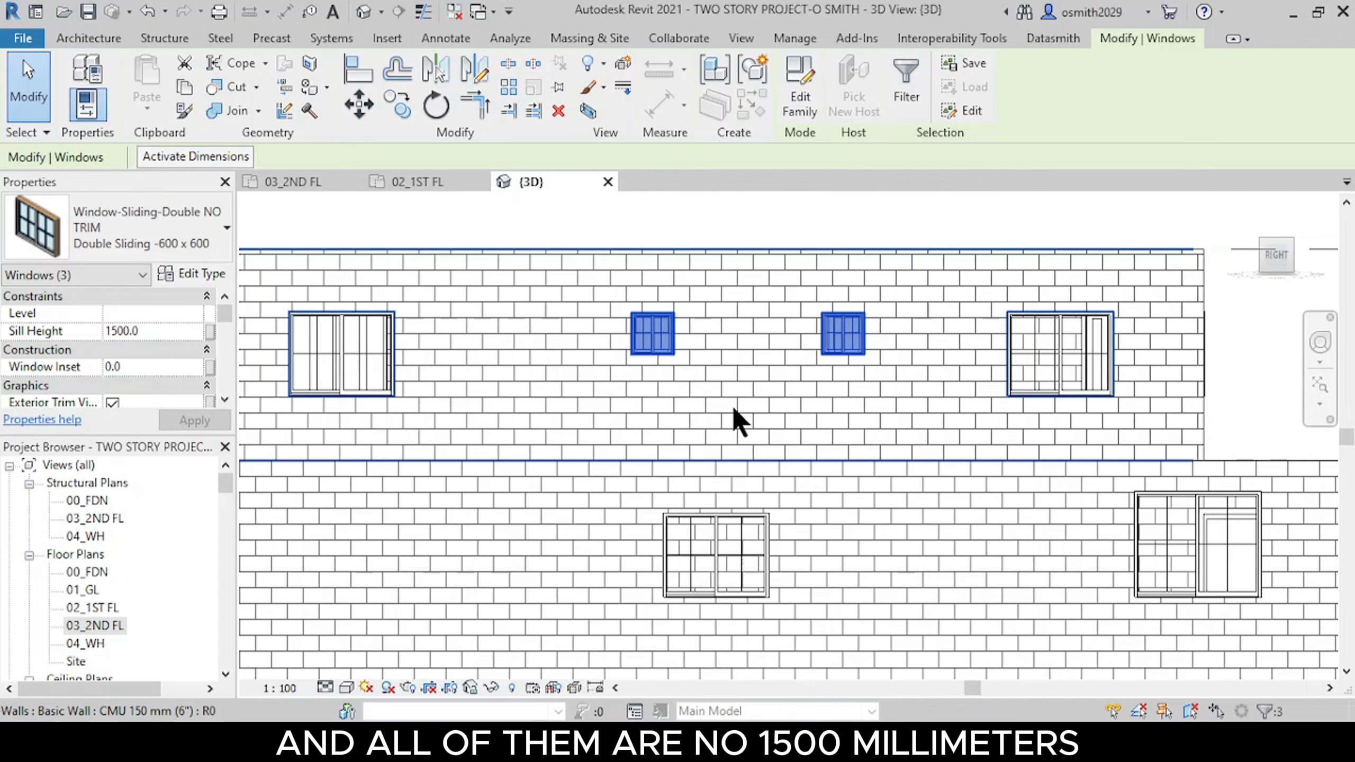
scroll(739, 422, "down", 3)
scroll(789, 427, "up", 3)
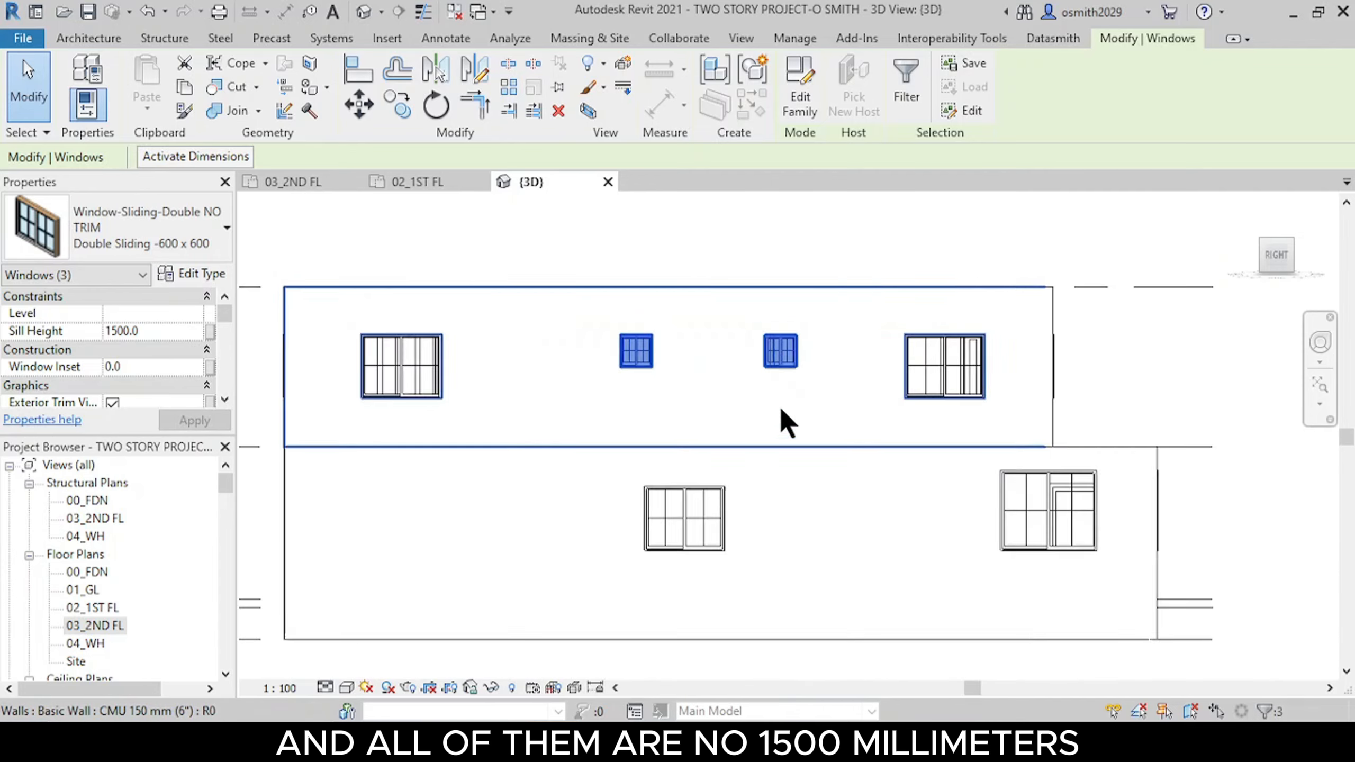
scroll(781, 409, "up", 1)
middle_click_drag(709, 506, 684, 478)
middle_click_drag(938, 521, 933, 492)
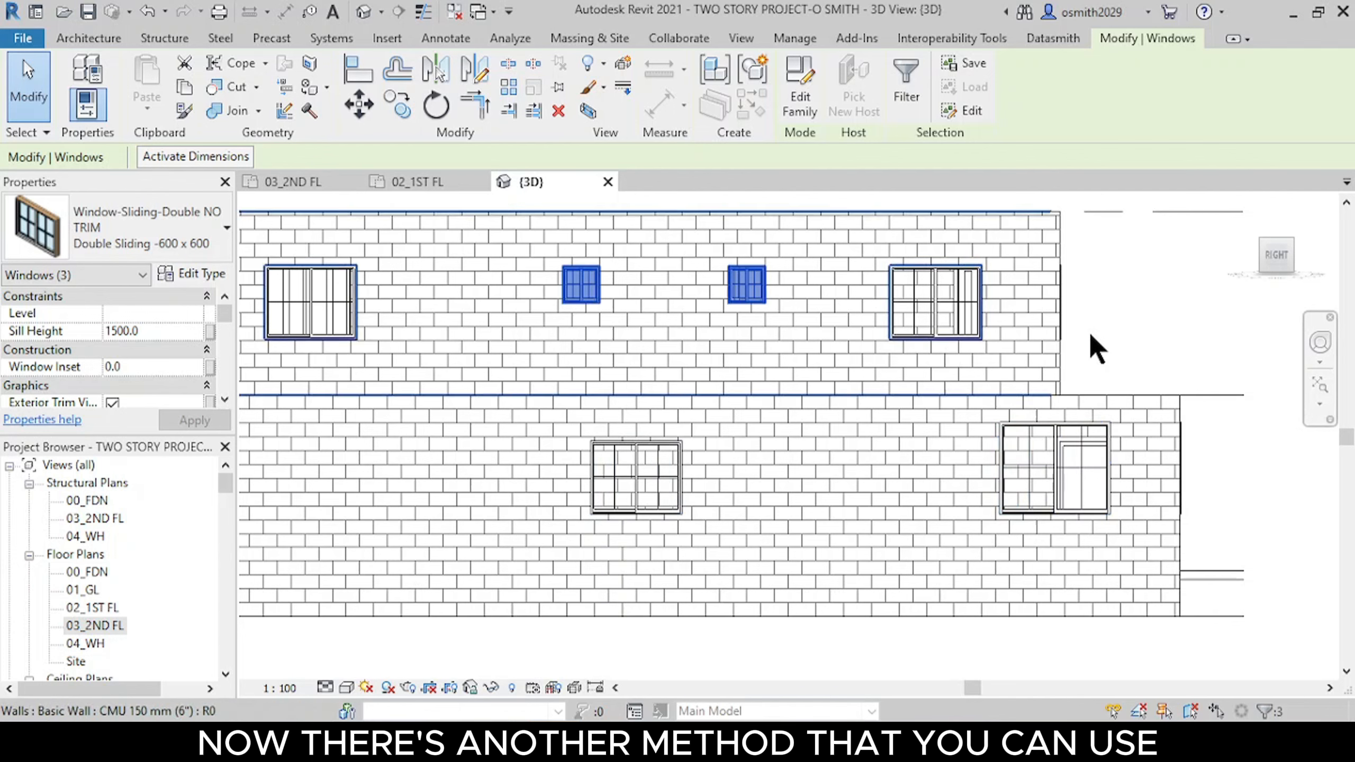
left_click(1143, 324)
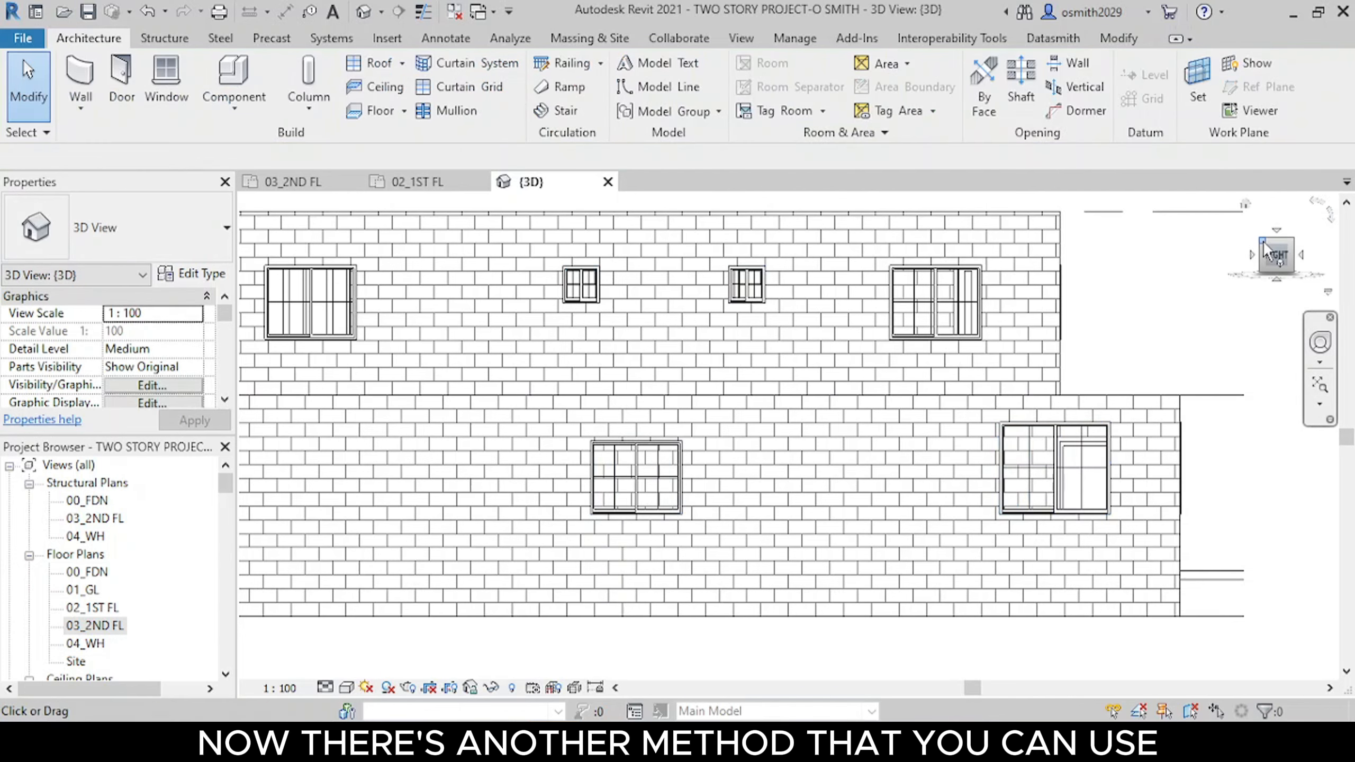
Step: Align the head of the first-floor Double Sliding -1800mm window with the top of the 1200 x 1200 laundry window in the same wall
left_click_drag(1278, 255, 242, 275)
scroll(763, 489, "down", 2)
middle_click_drag(752, 494, 672, 421)
scroll(817, 430, "up", 2)
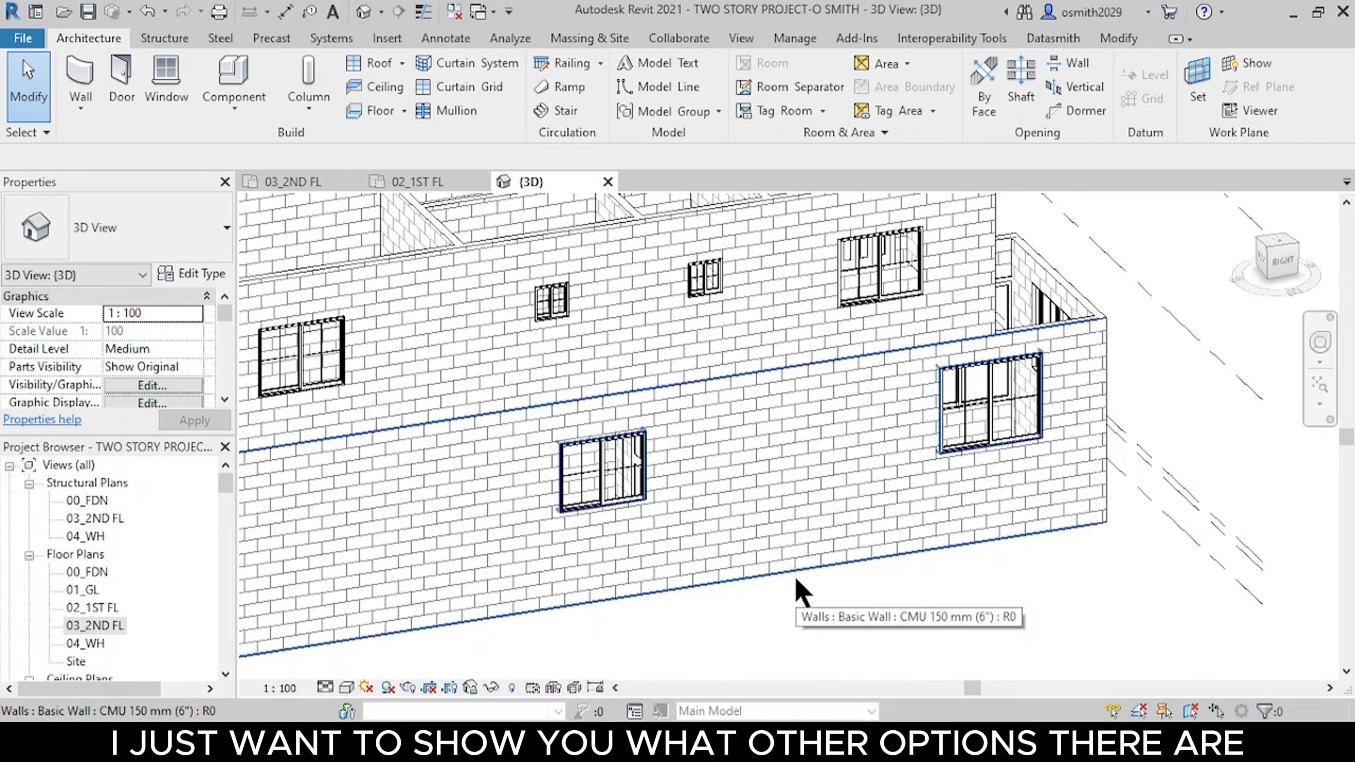
left_click(1131, 46)
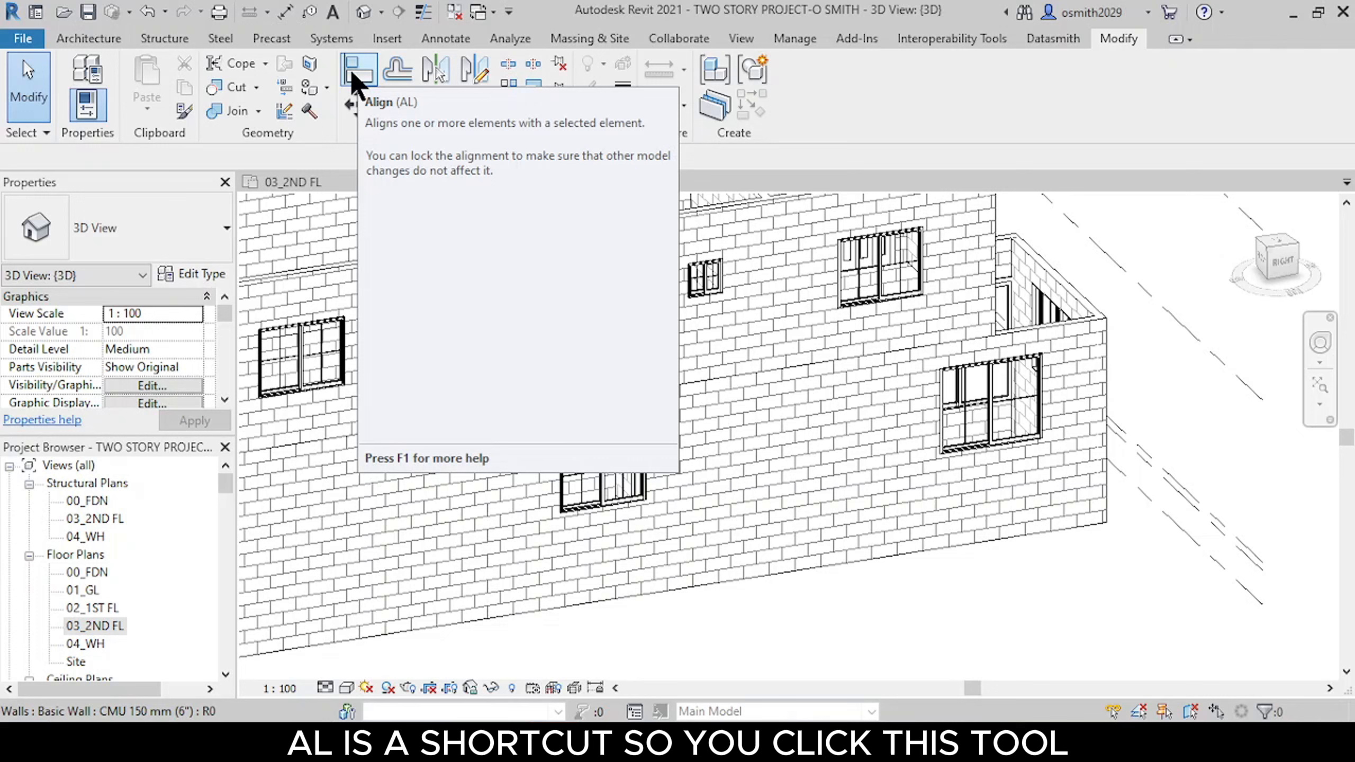
left_click(301, 136)
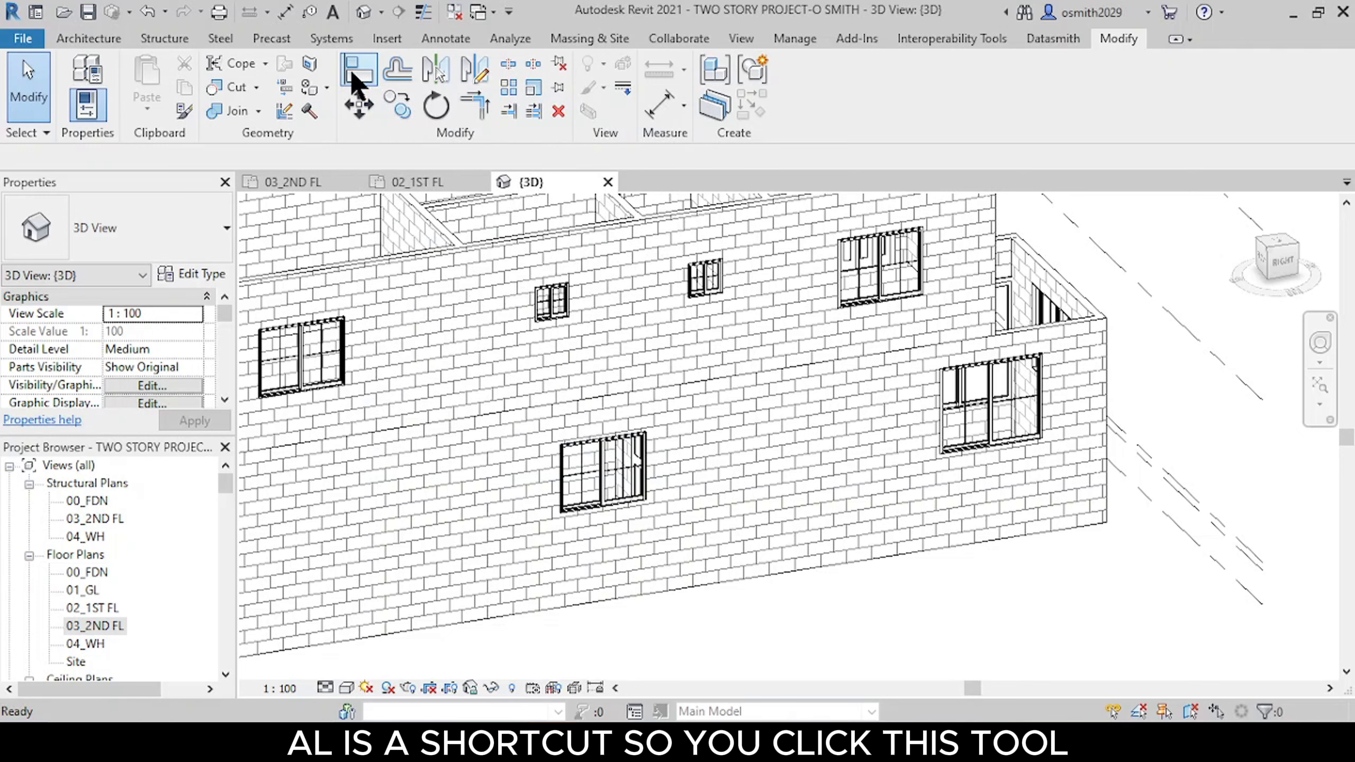
scroll(581, 468, "up", 5)
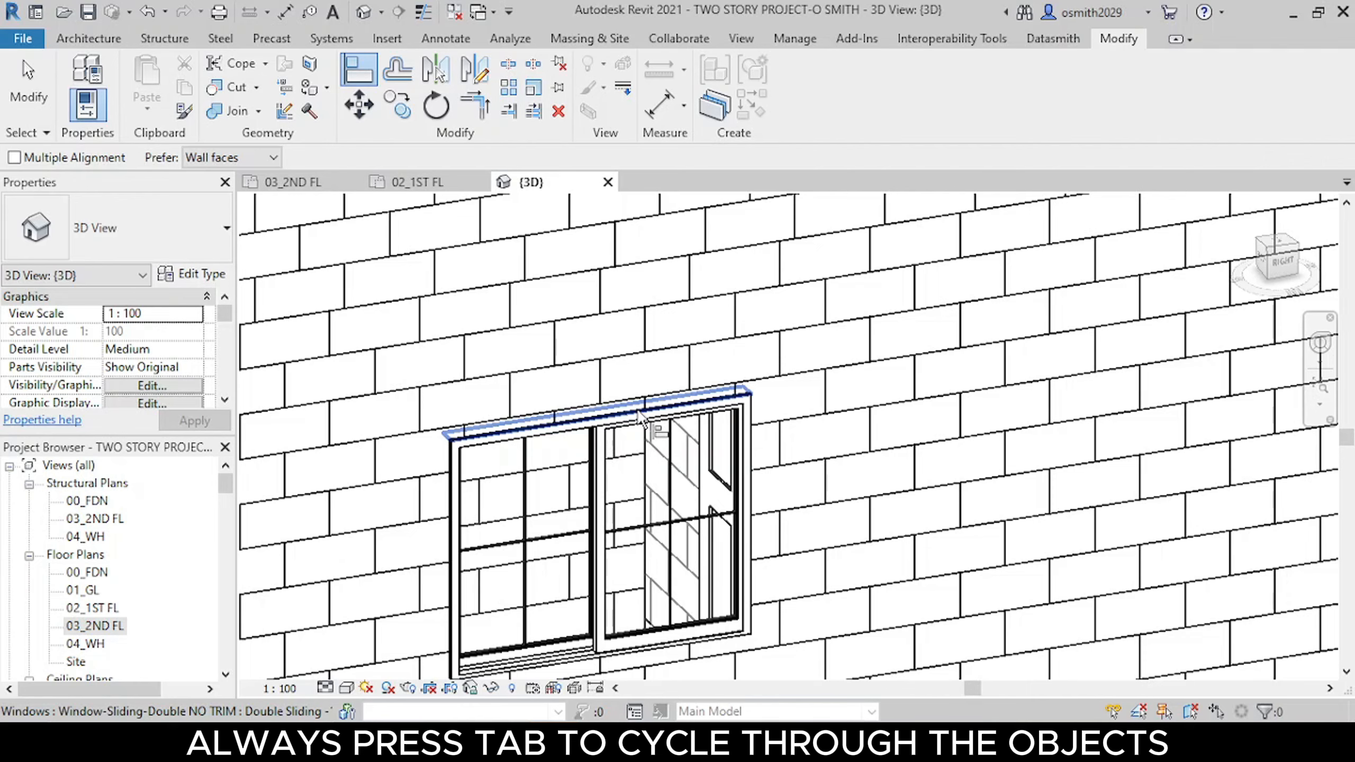
left_click(640, 415)
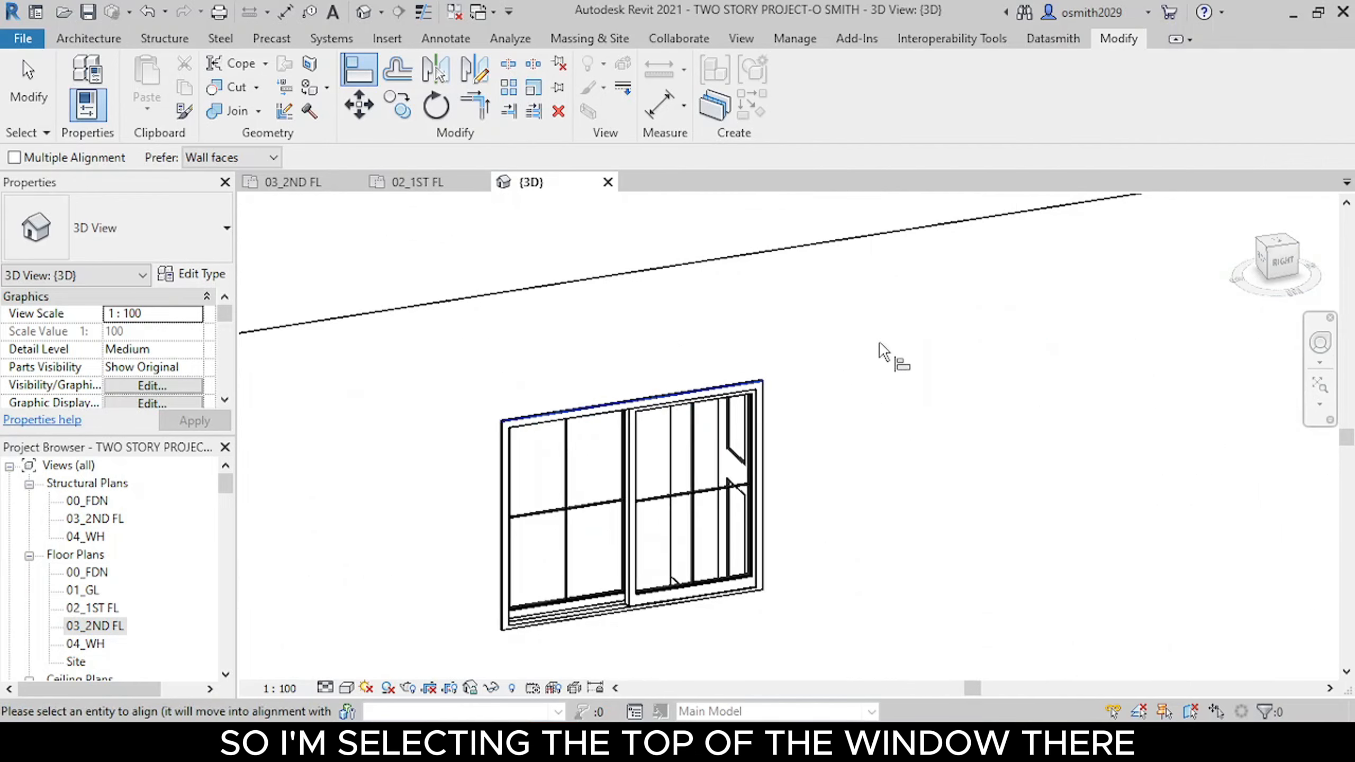
scroll(859, 330, "down", 1)
middle_click_drag(799, 377, 303, 484)
scroll(1075, 336, "up", 2)
middle_click_drag(1066, 318, 1019, 334)
left_click(1019, 333)
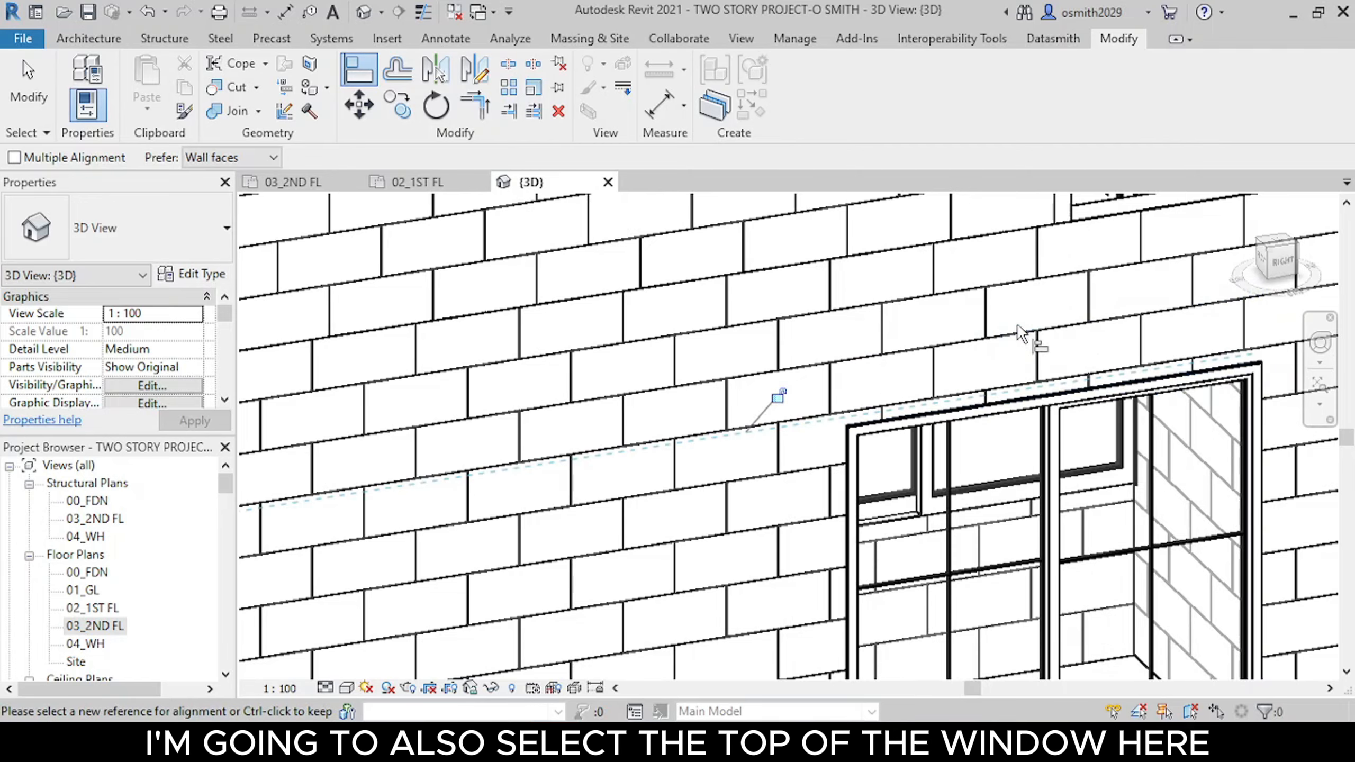
scroll(822, 408, "down", 4)
scroll(822, 408, "up", 3)
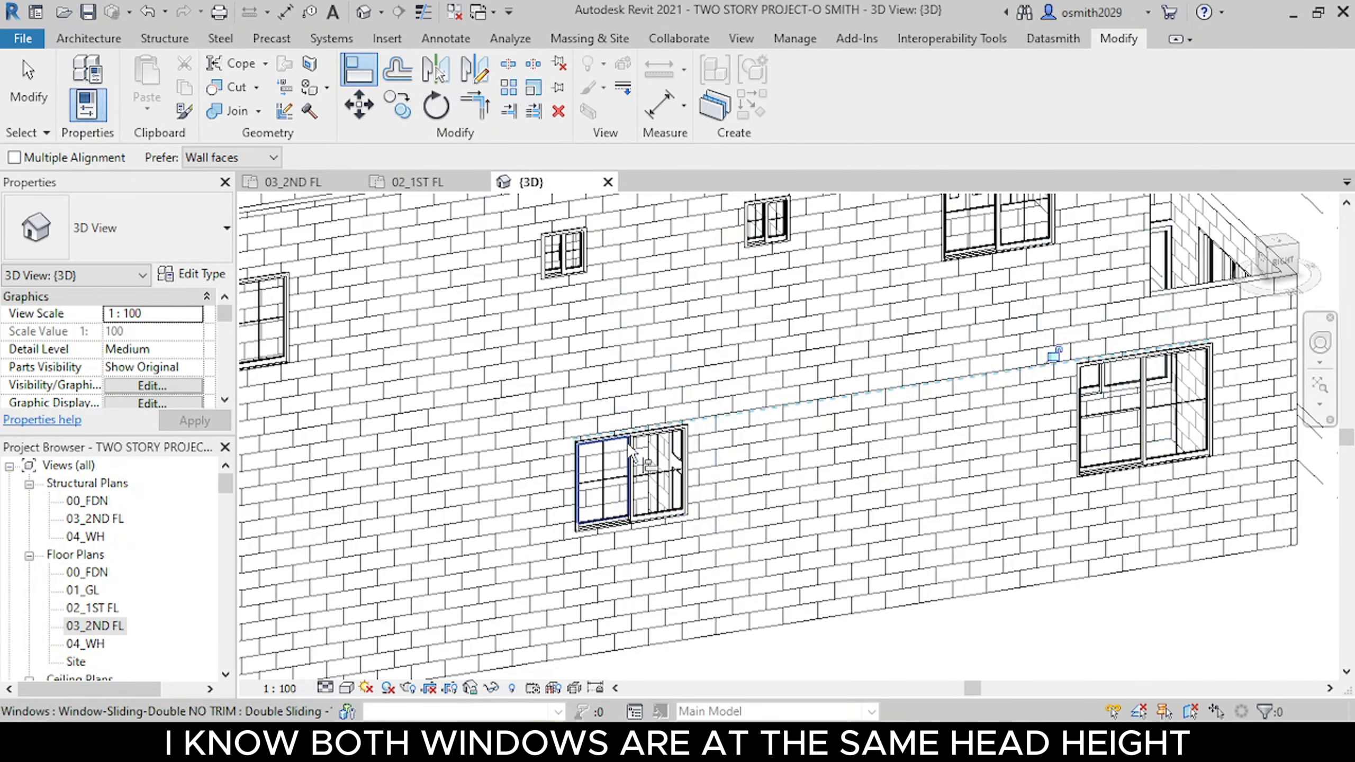
scroll(818, 396, "down", 5)
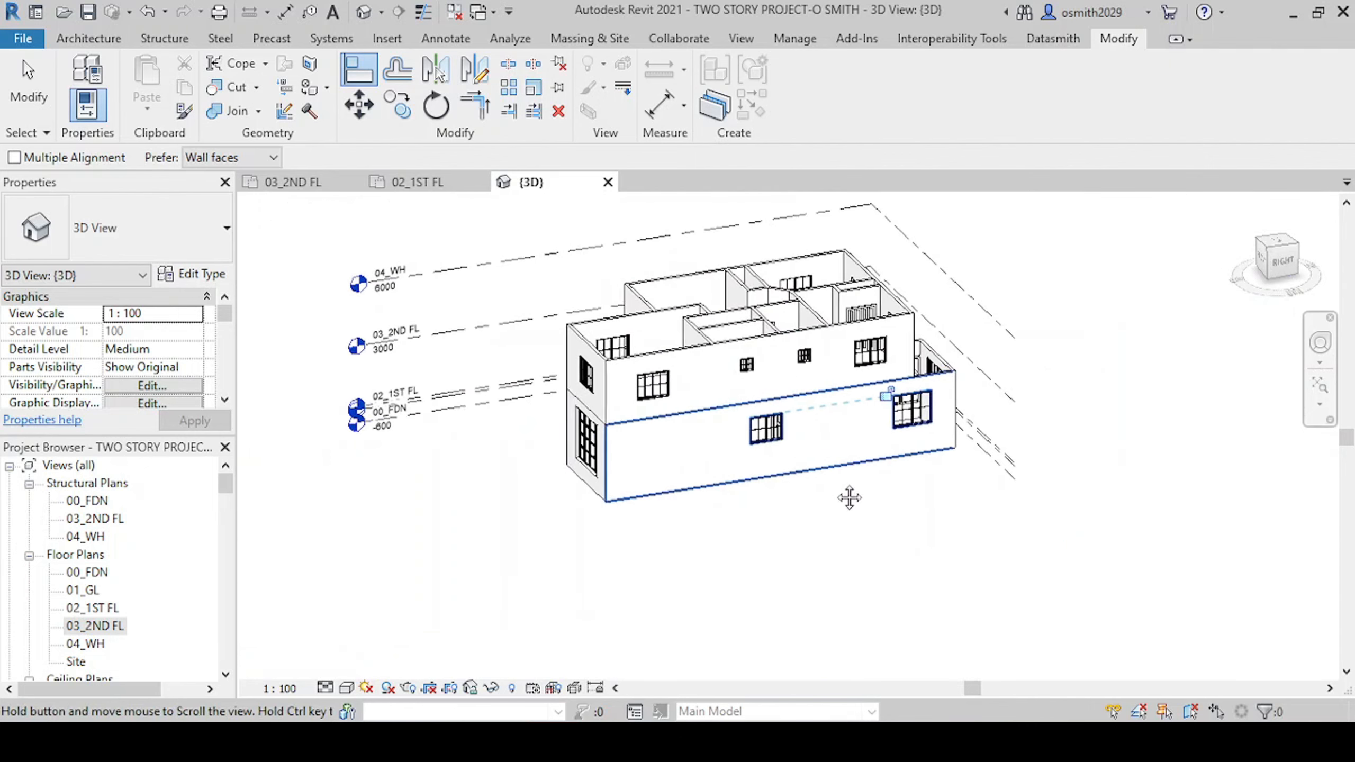
Step: End the alignment, select all Double Sliding -1800mm windows visible in the view, and set their sill height to 600 mm
scroll(813, 412, "up", 5)
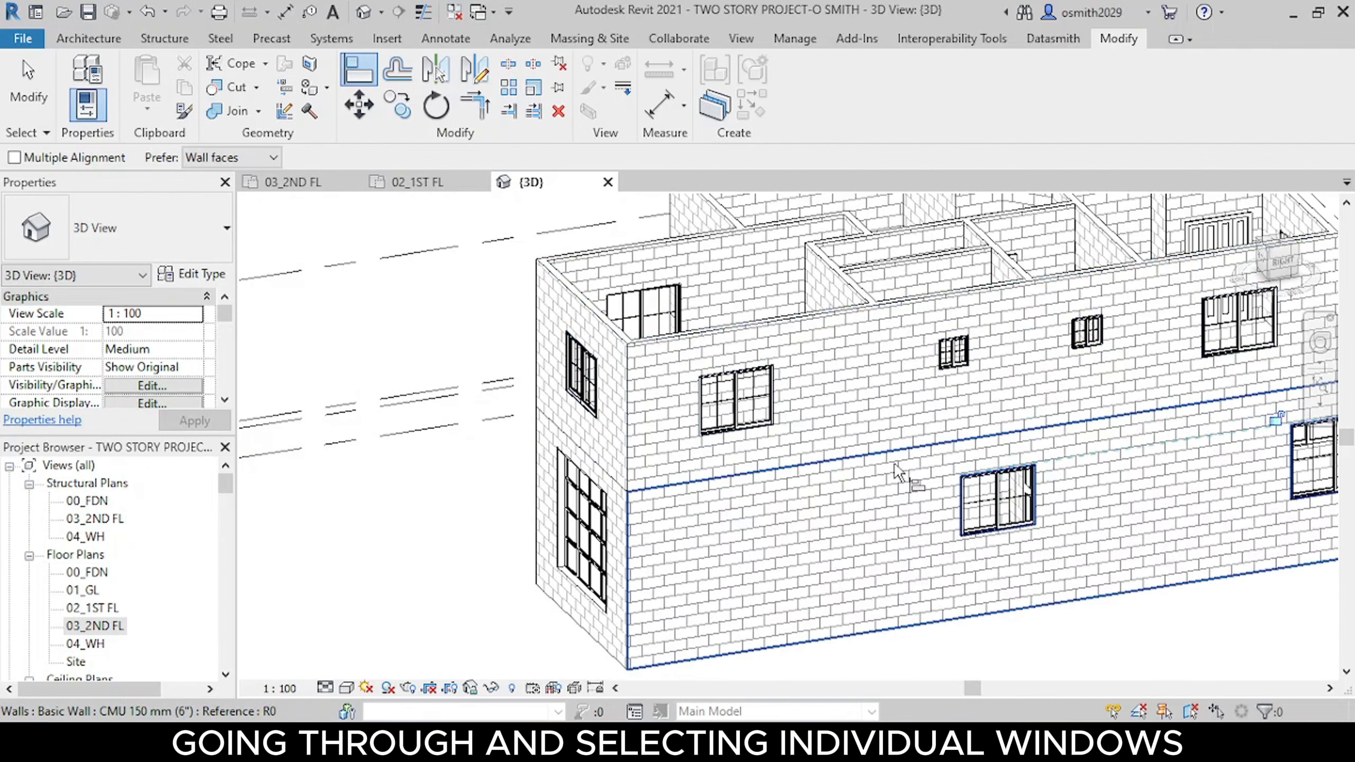
scroll(870, 573, "down", 1)
middle_click_drag(630, 613, 631, 611)
scroll(631, 610, "down", 2)
key("Escape")
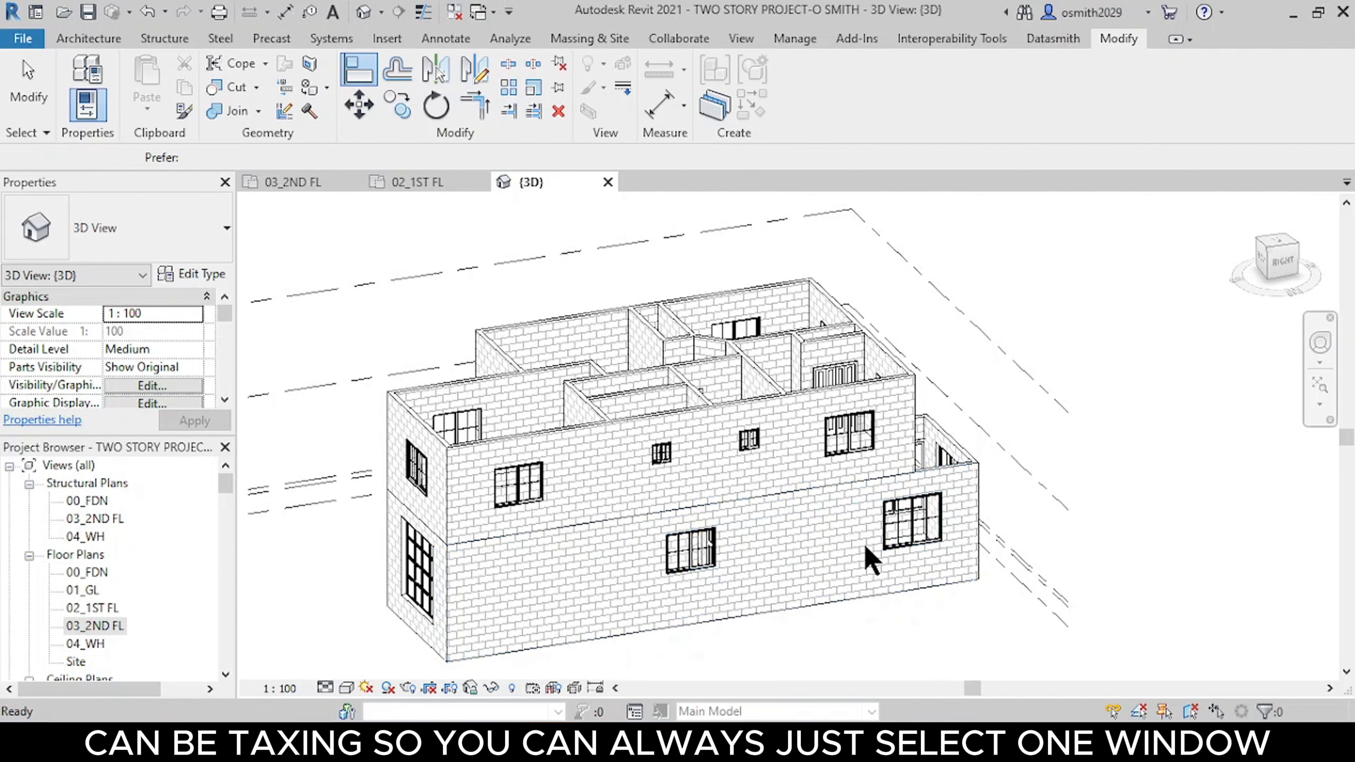
scroll(911, 519, "up", 3)
left_click(912, 526)
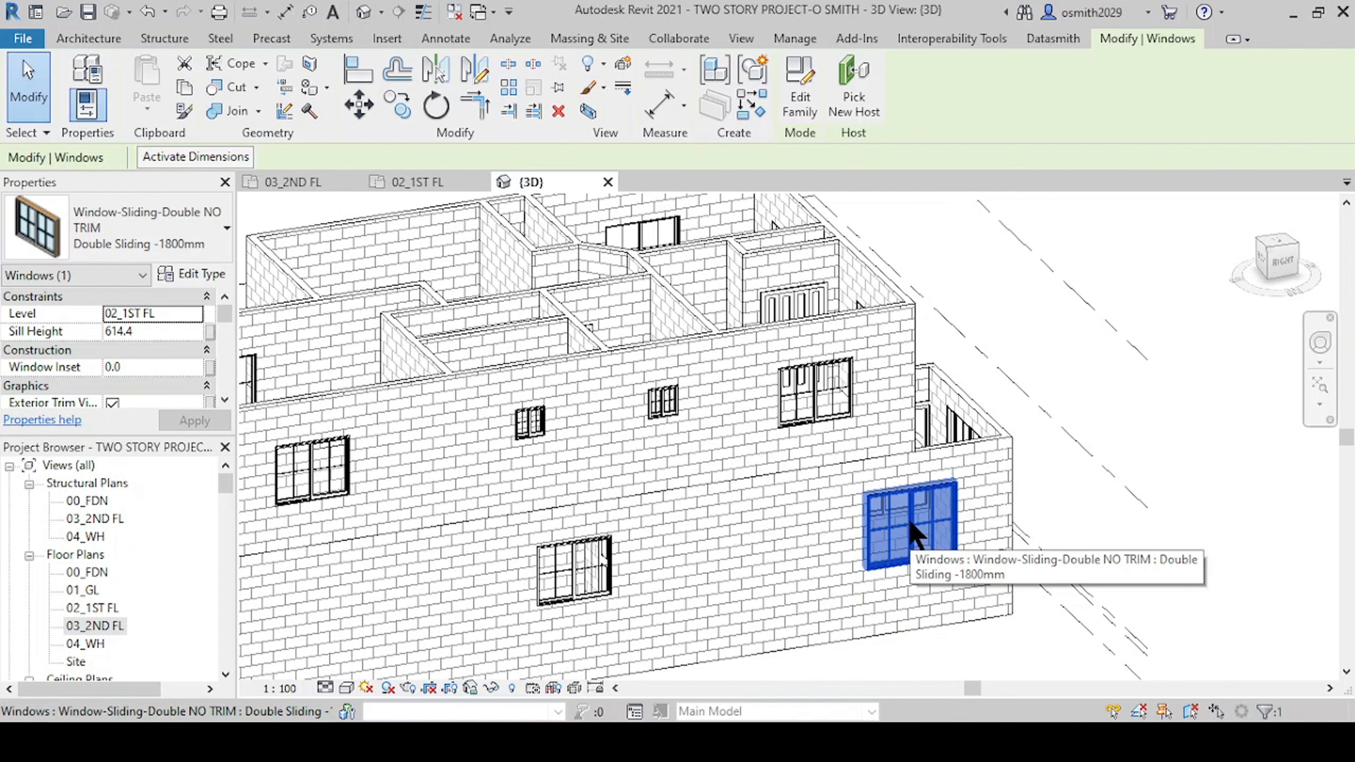
right_click(913, 535)
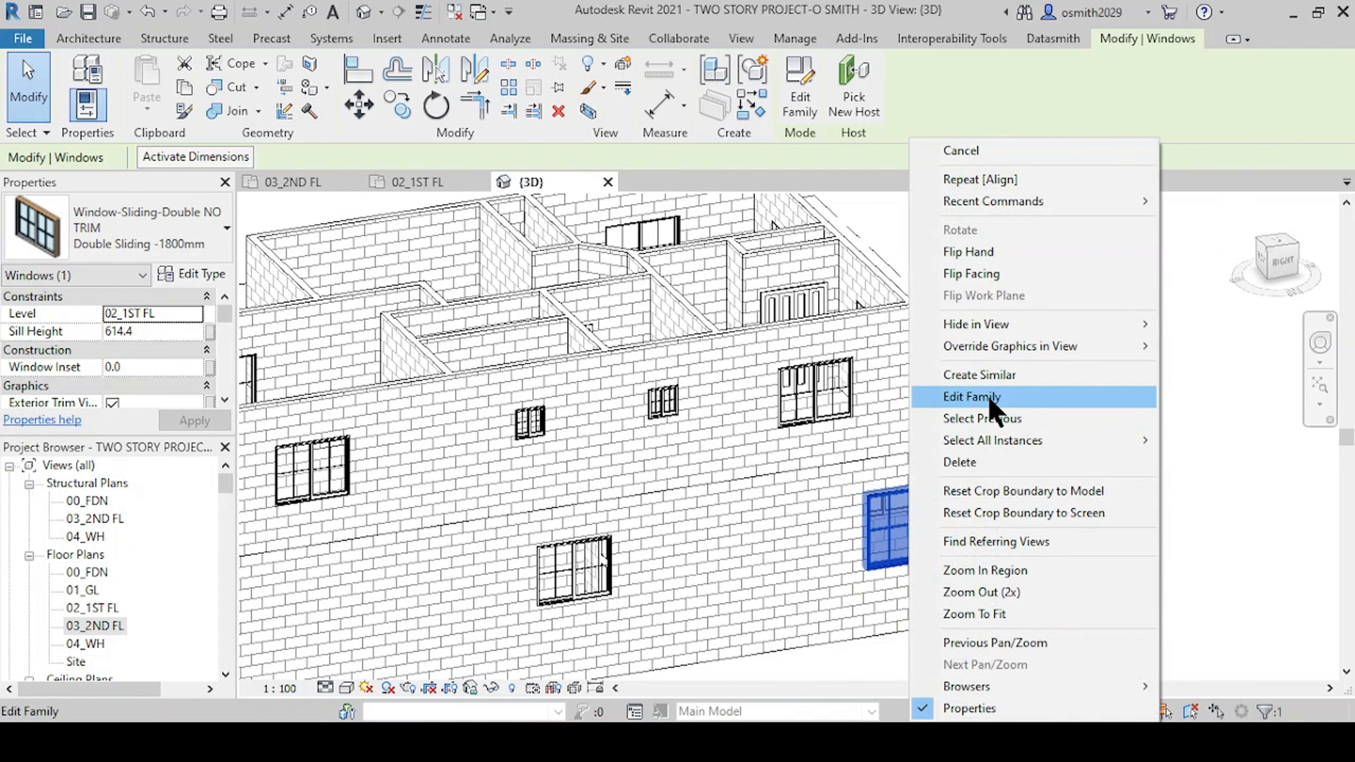
mouse_move(1017, 443)
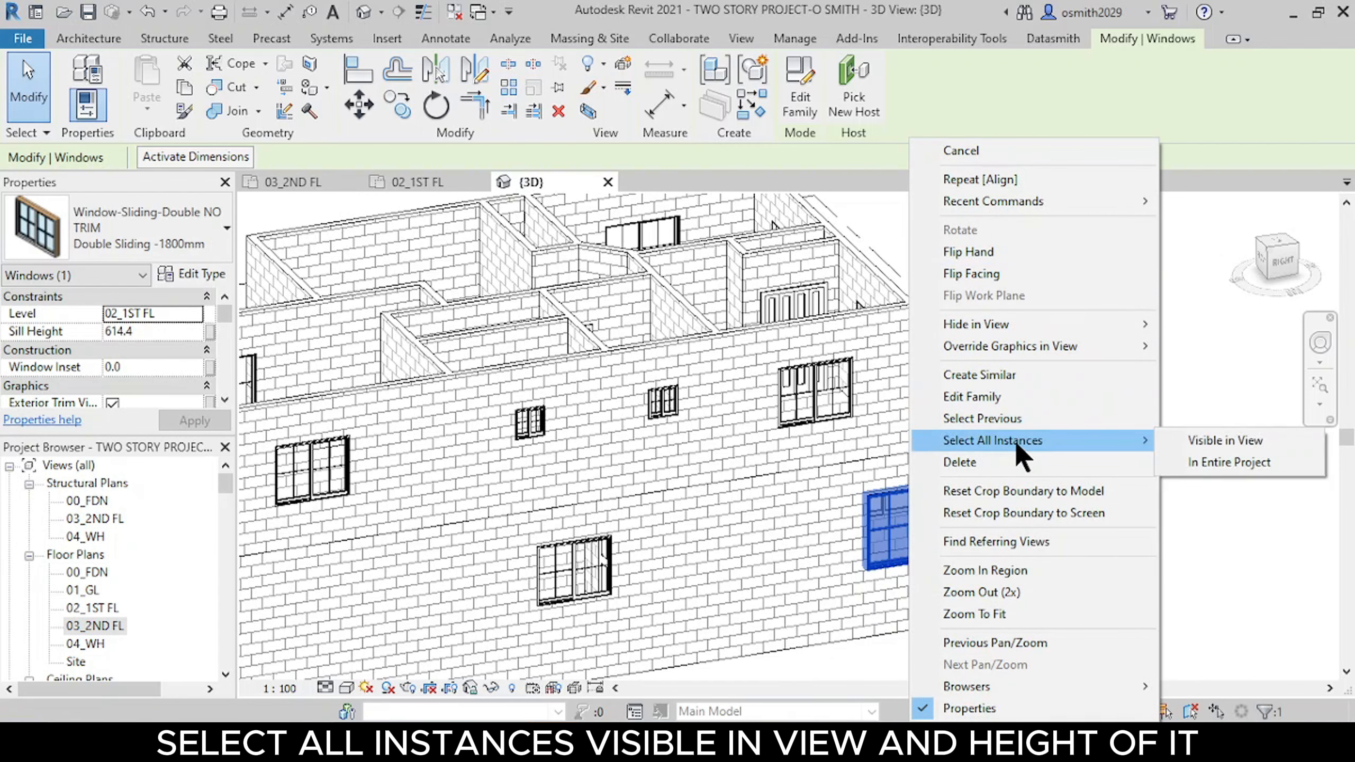
left_click(1222, 441)
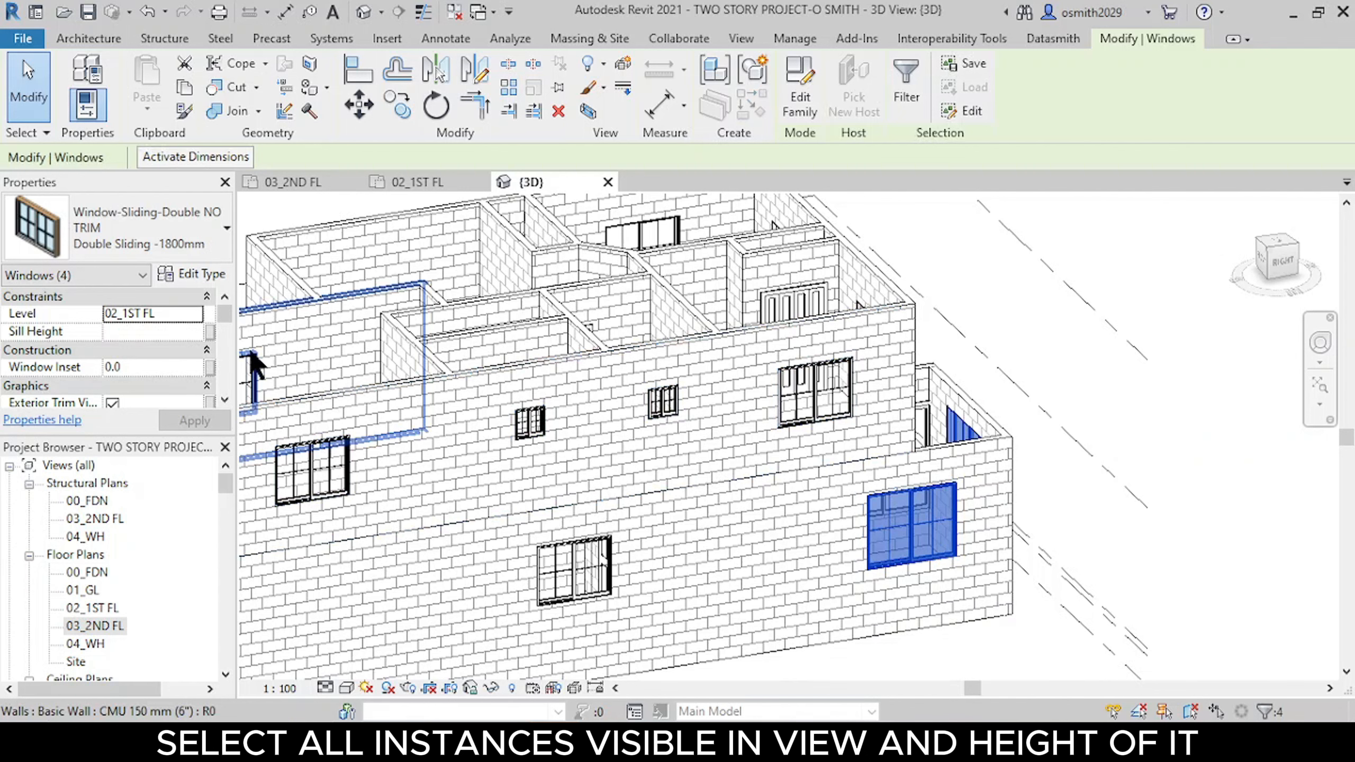
type("600.0")
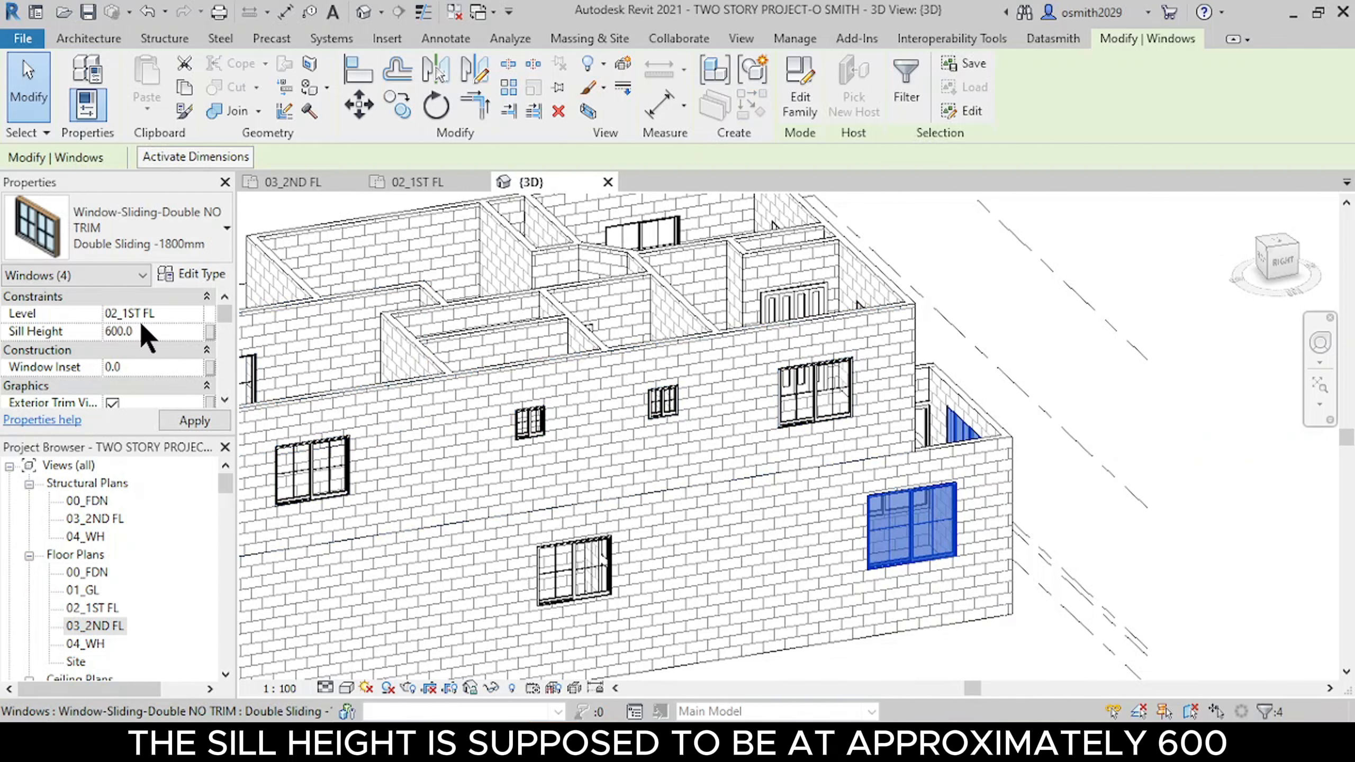
key("Return")
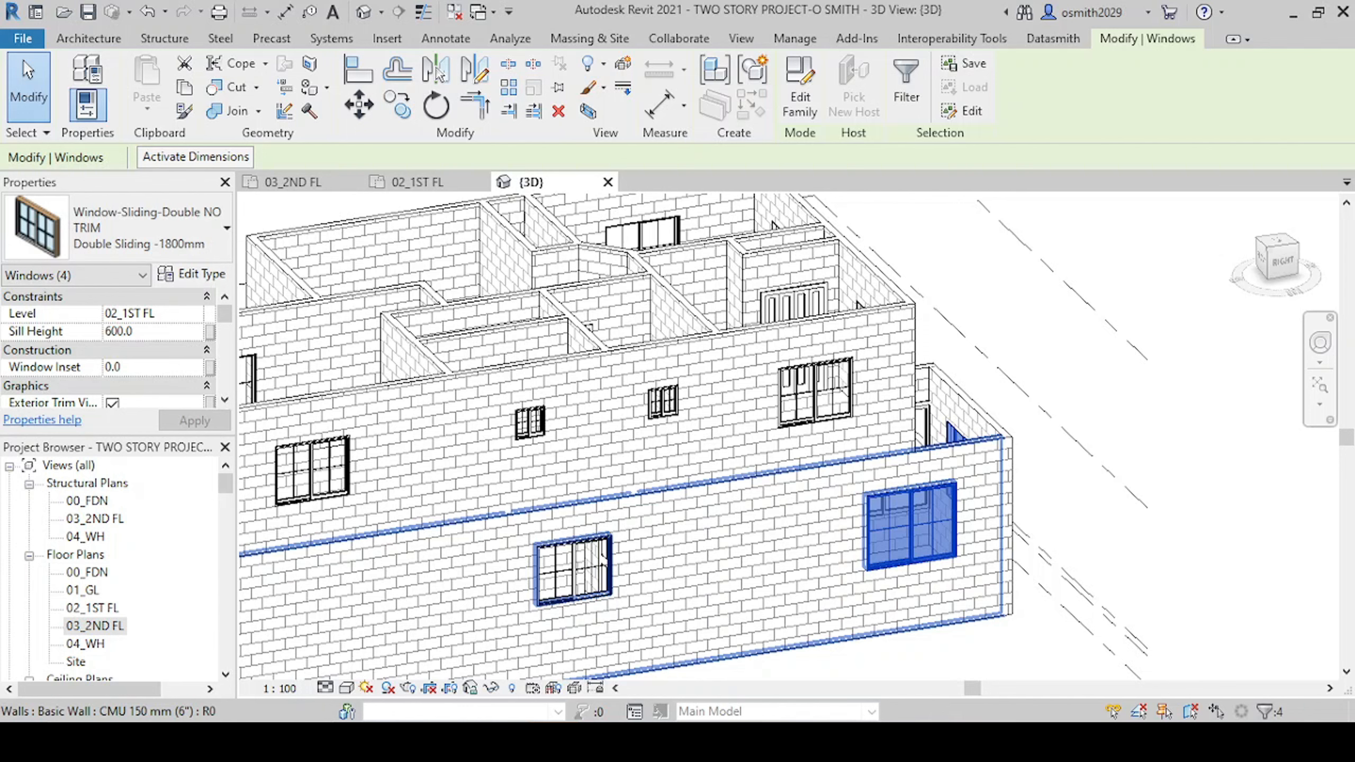
Step: Set the sill height of the fixed 1500 x 1500 window above the front entrance to 600 mm and clear the selection
scroll(568, 456, "down", 3)
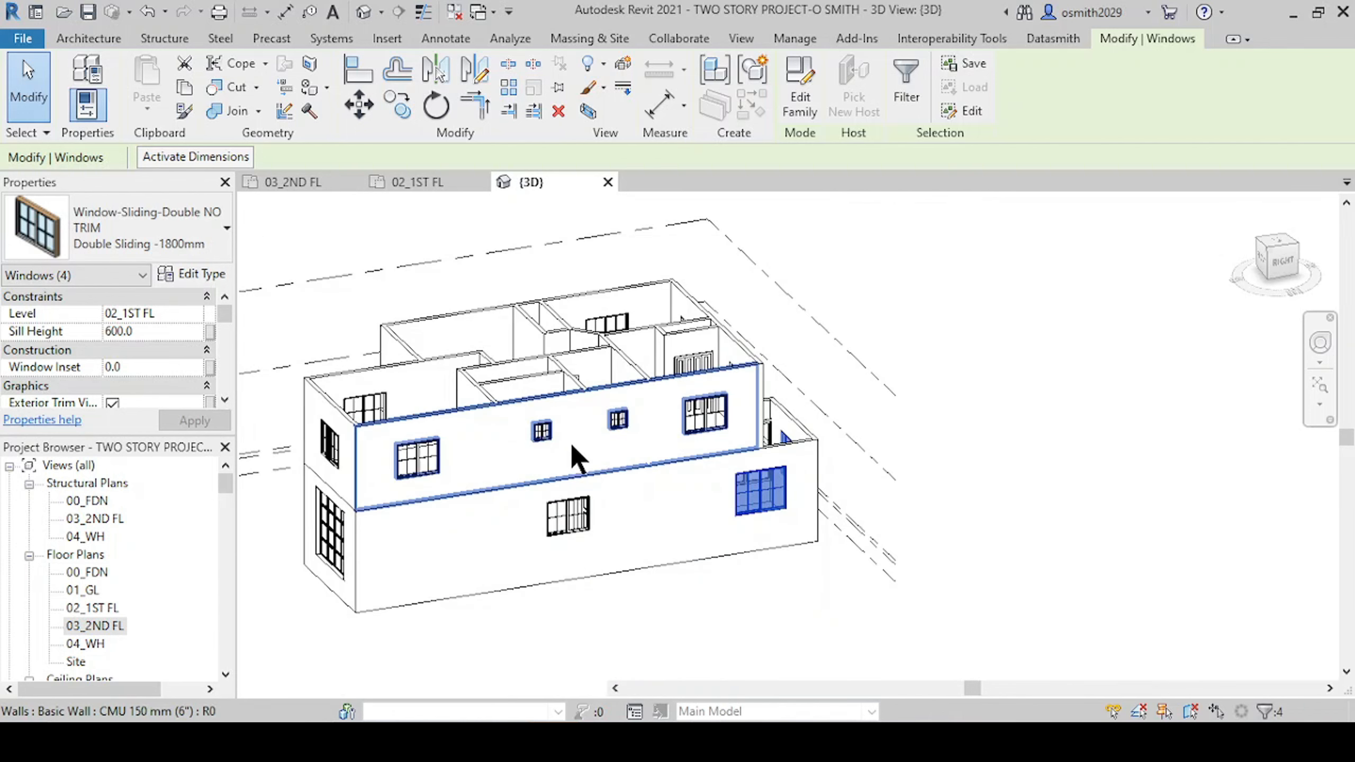
middle_click_drag(575, 460, 672, 430, "shift")
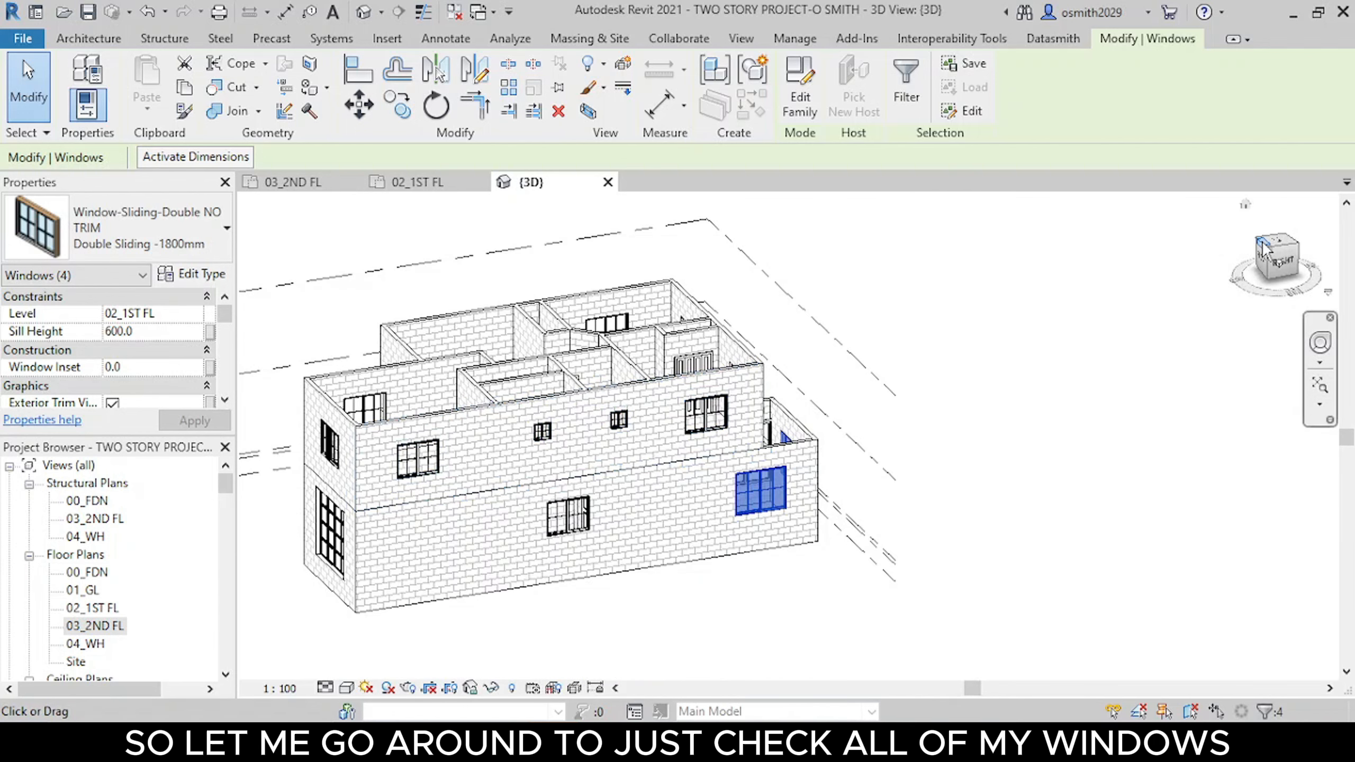
left_click_drag(1255, 239, 540, 239)
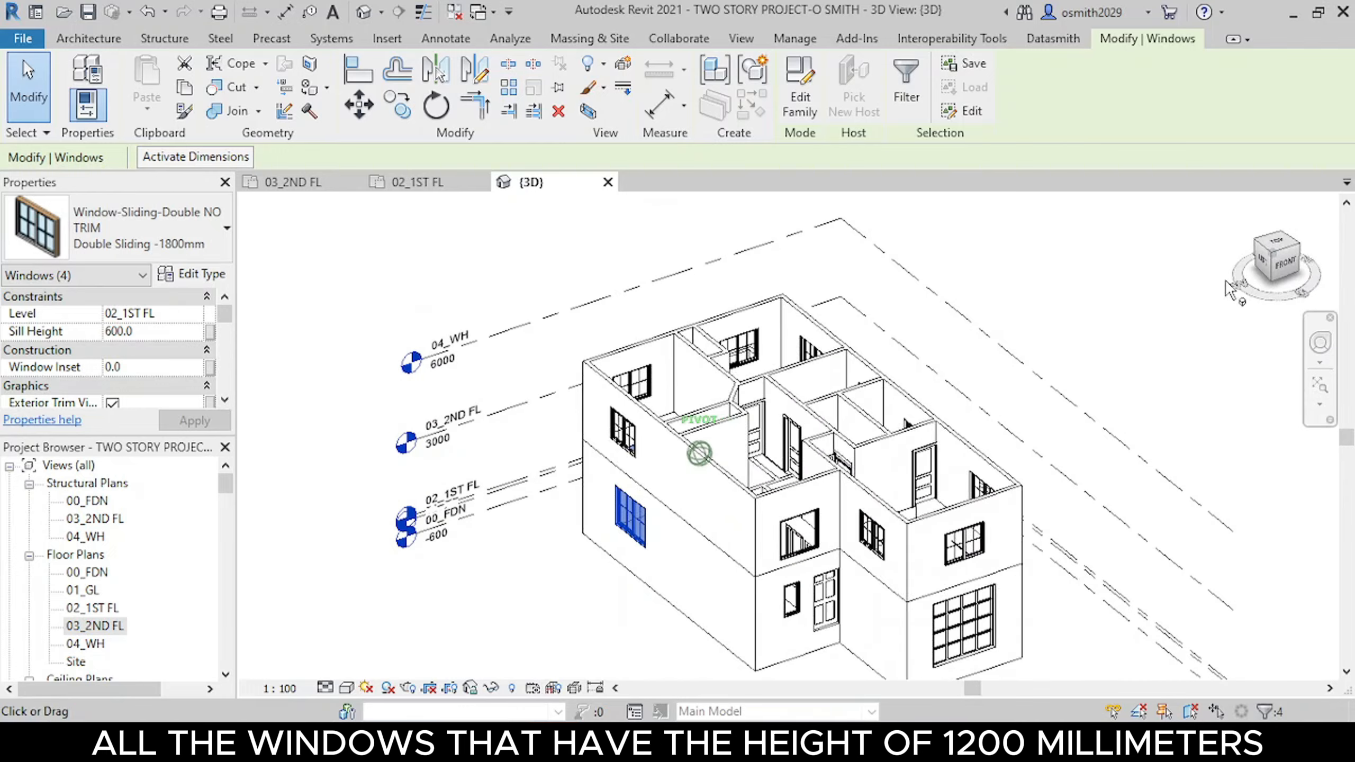
scroll(613, 478, "up", 3)
middle_click_drag(620, 486, 506, 275)
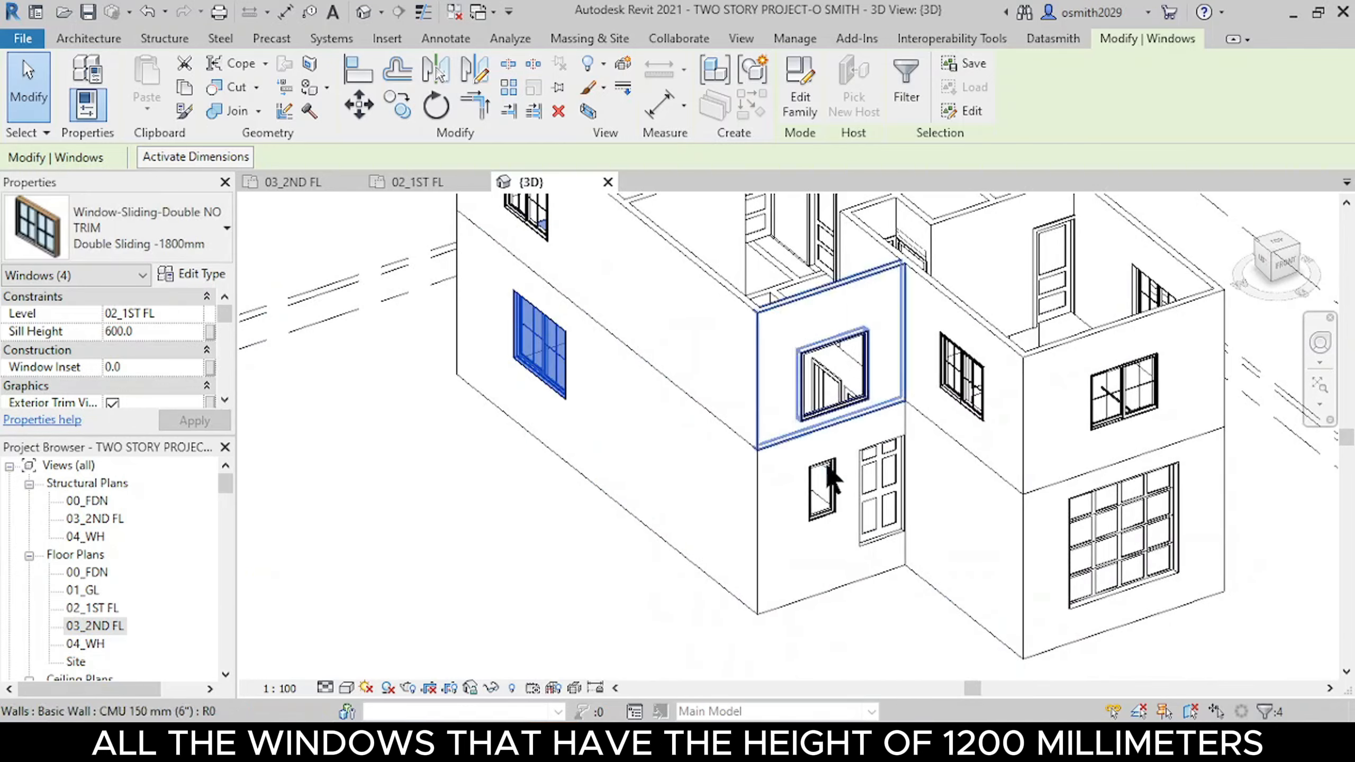
scroll(805, 516, "up", 2)
middle_click_drag(812, 536, 616, 538)
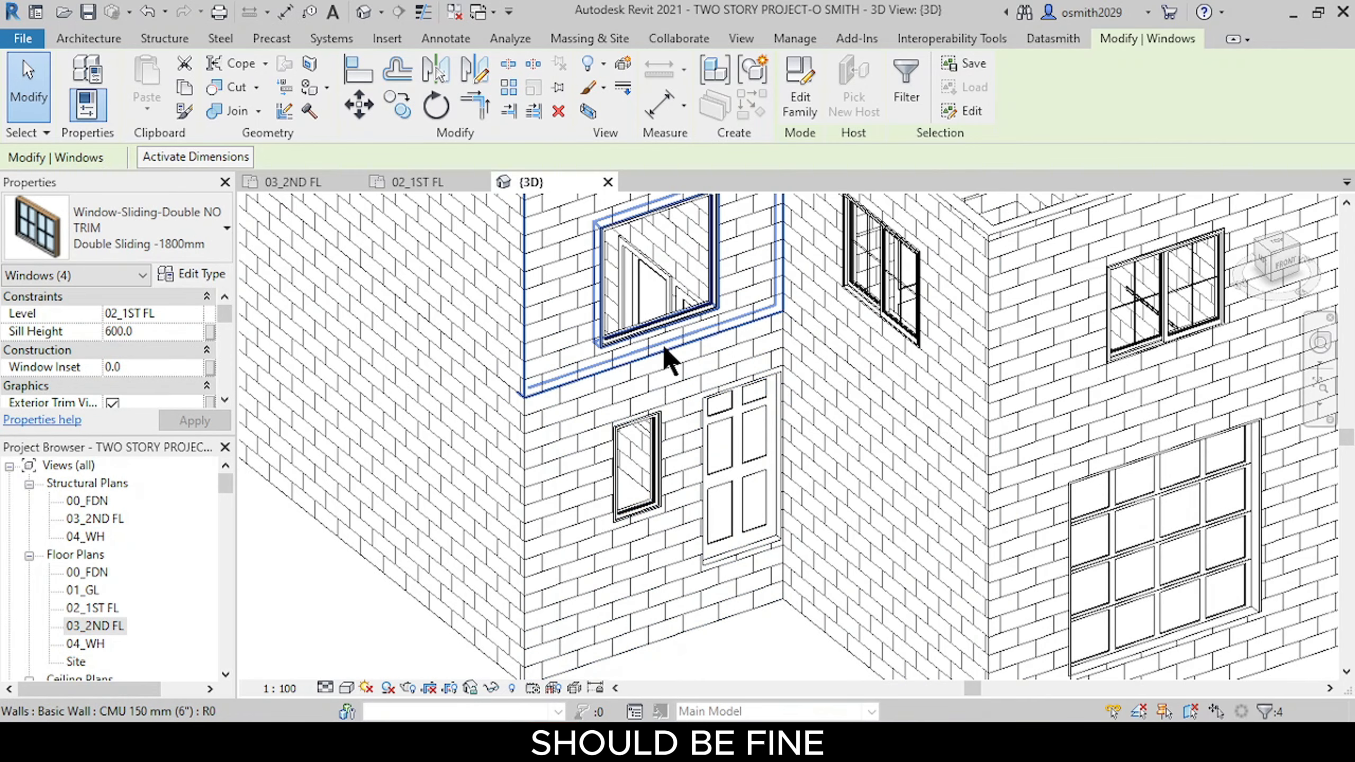
middle_click_drag(665, 357, 689, 515)
left_click(673, 378)
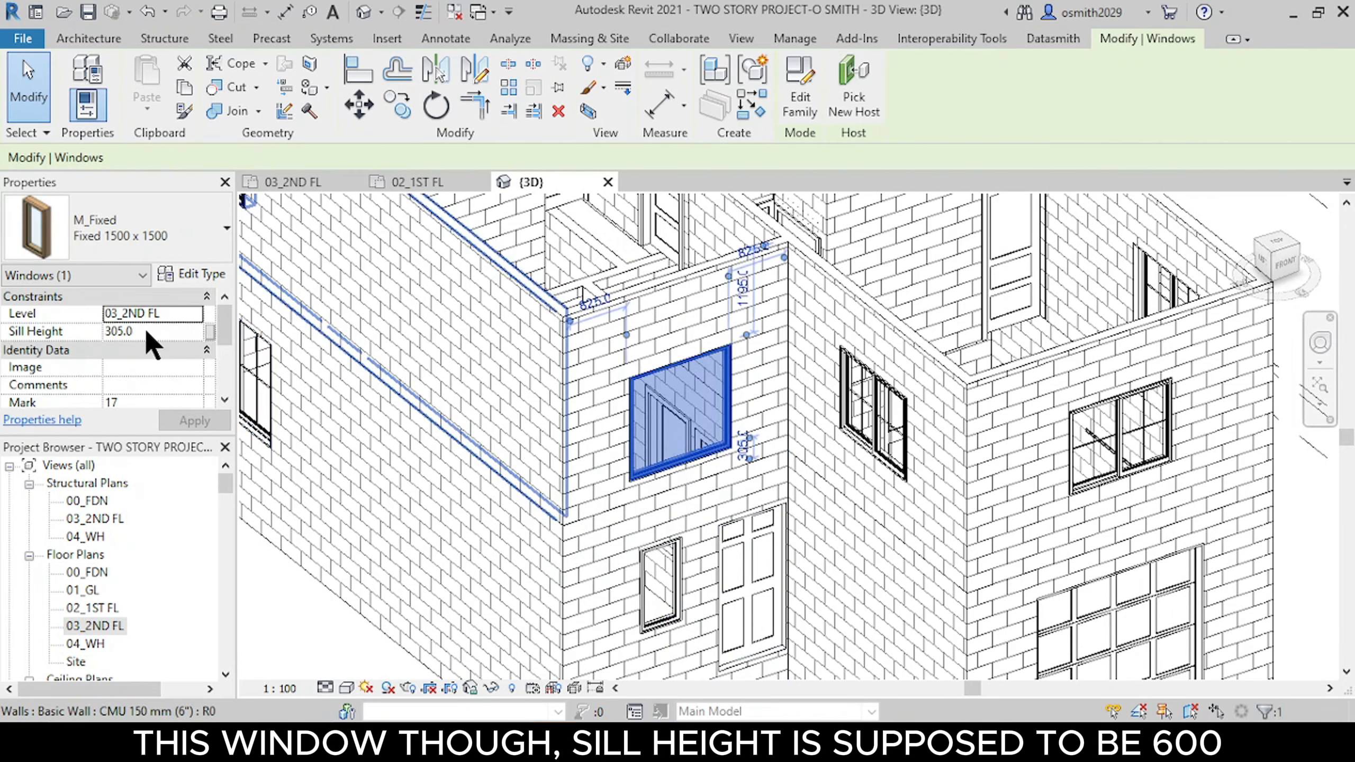
left_click(148, 330)
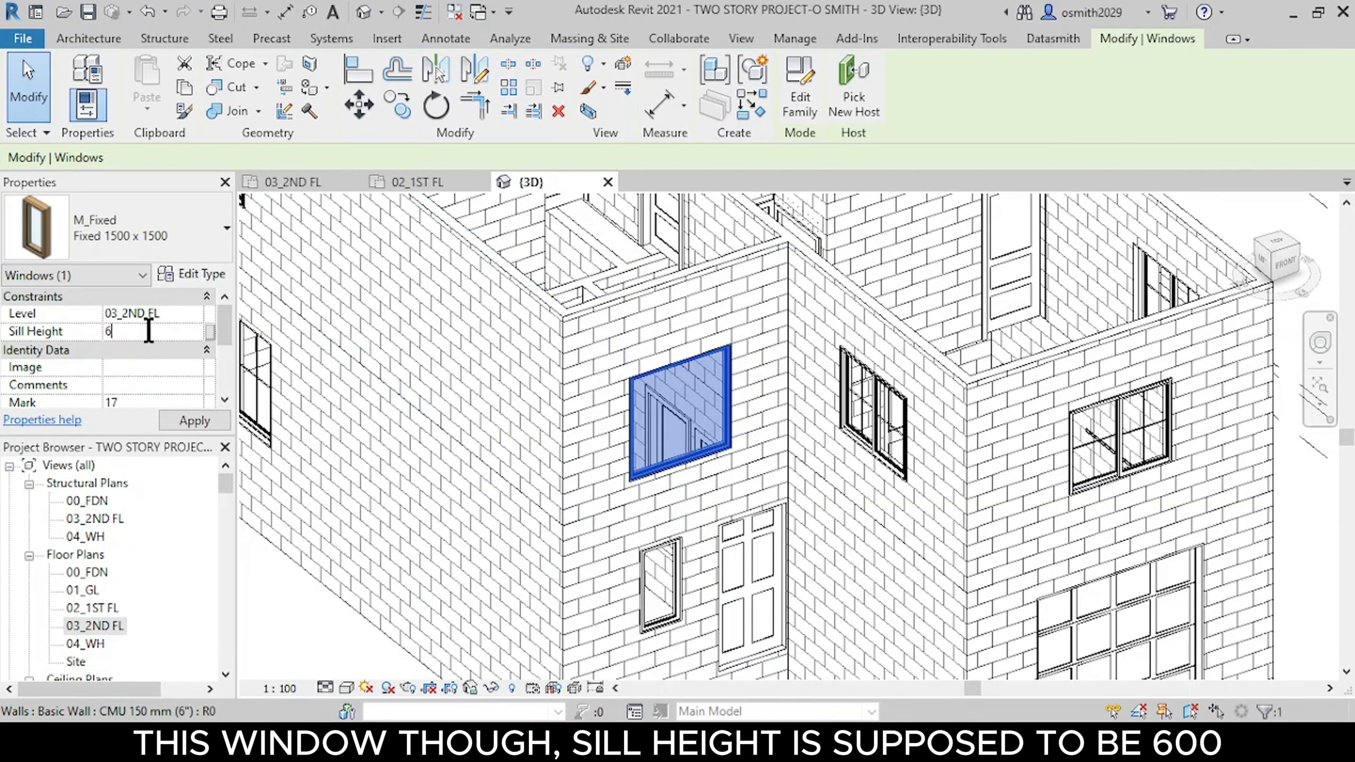
type("600")
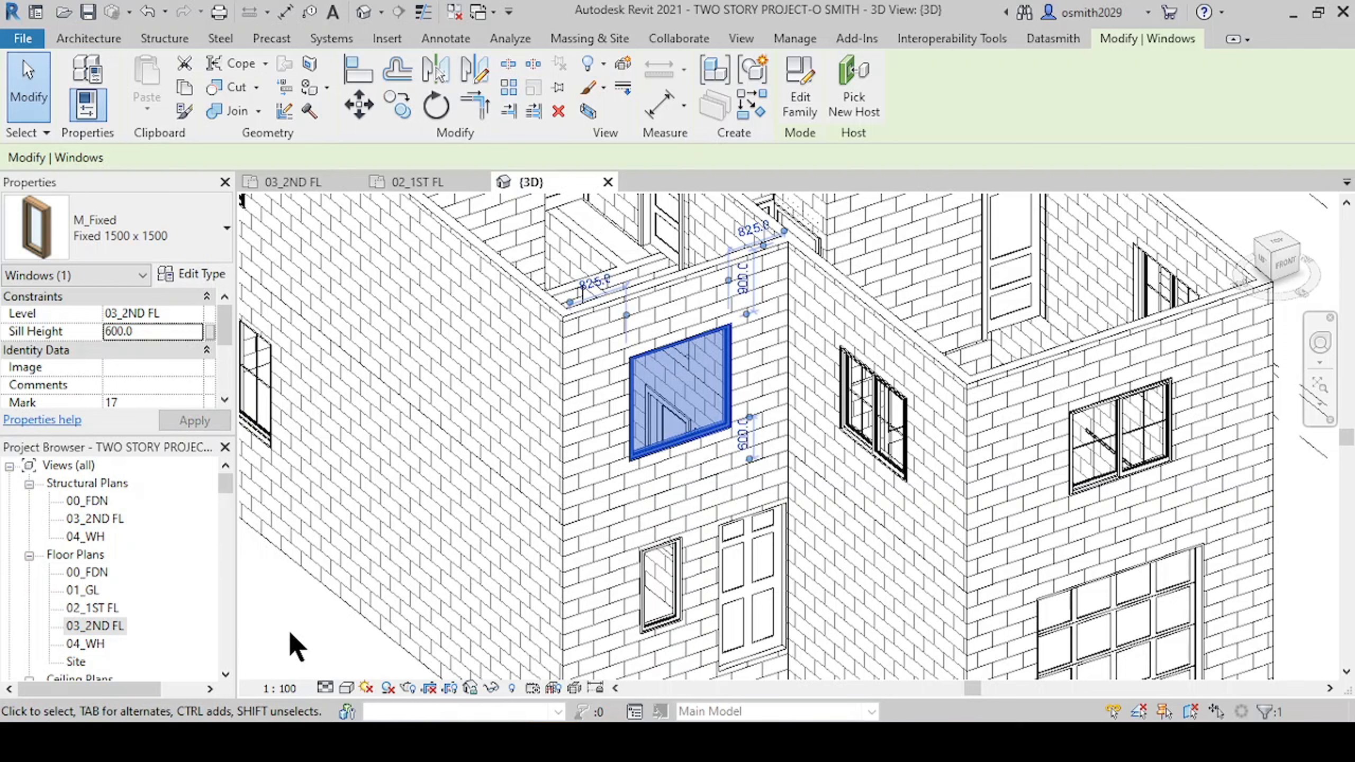
left_click(288, 627)
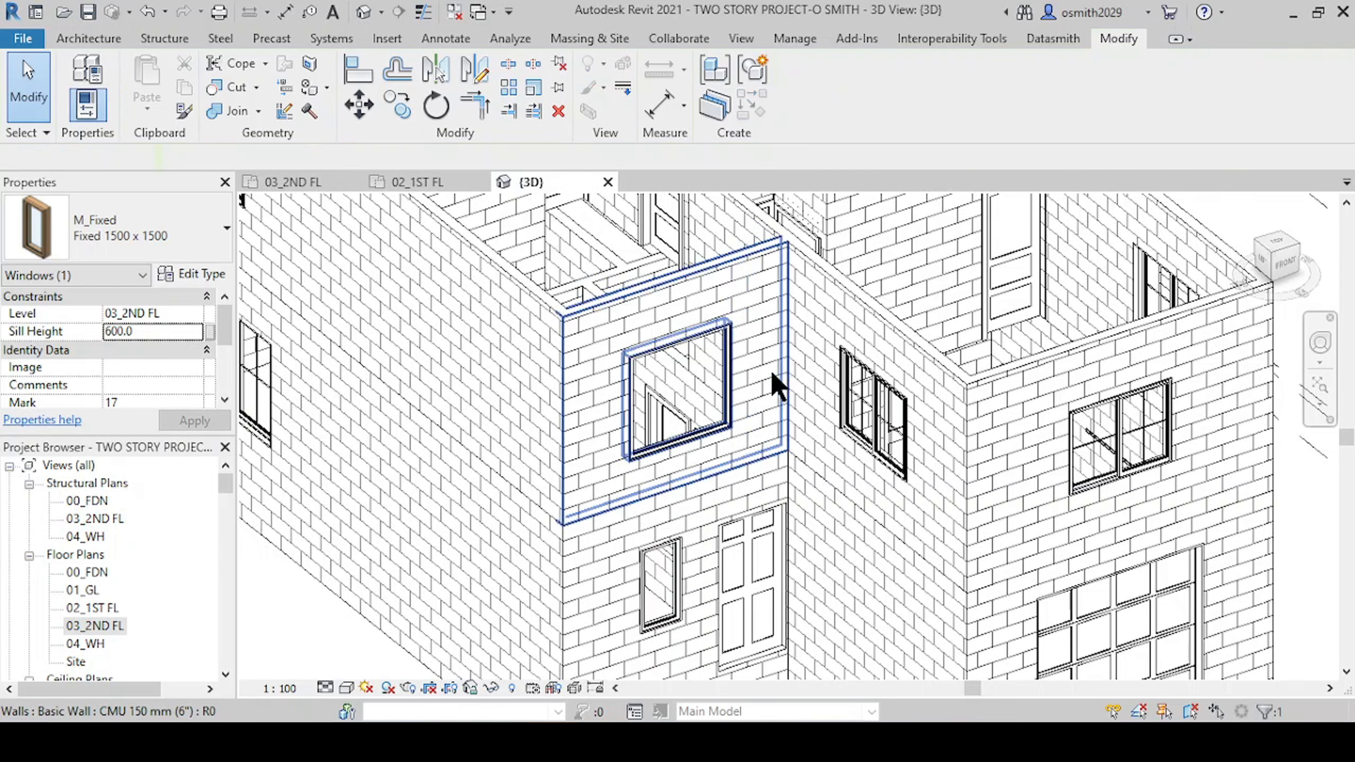
Step: Check the sill heights of the two second-floor Double Sliding -1200 x 1200 windows near the front corner and review the whole house
left_click(877, 393)
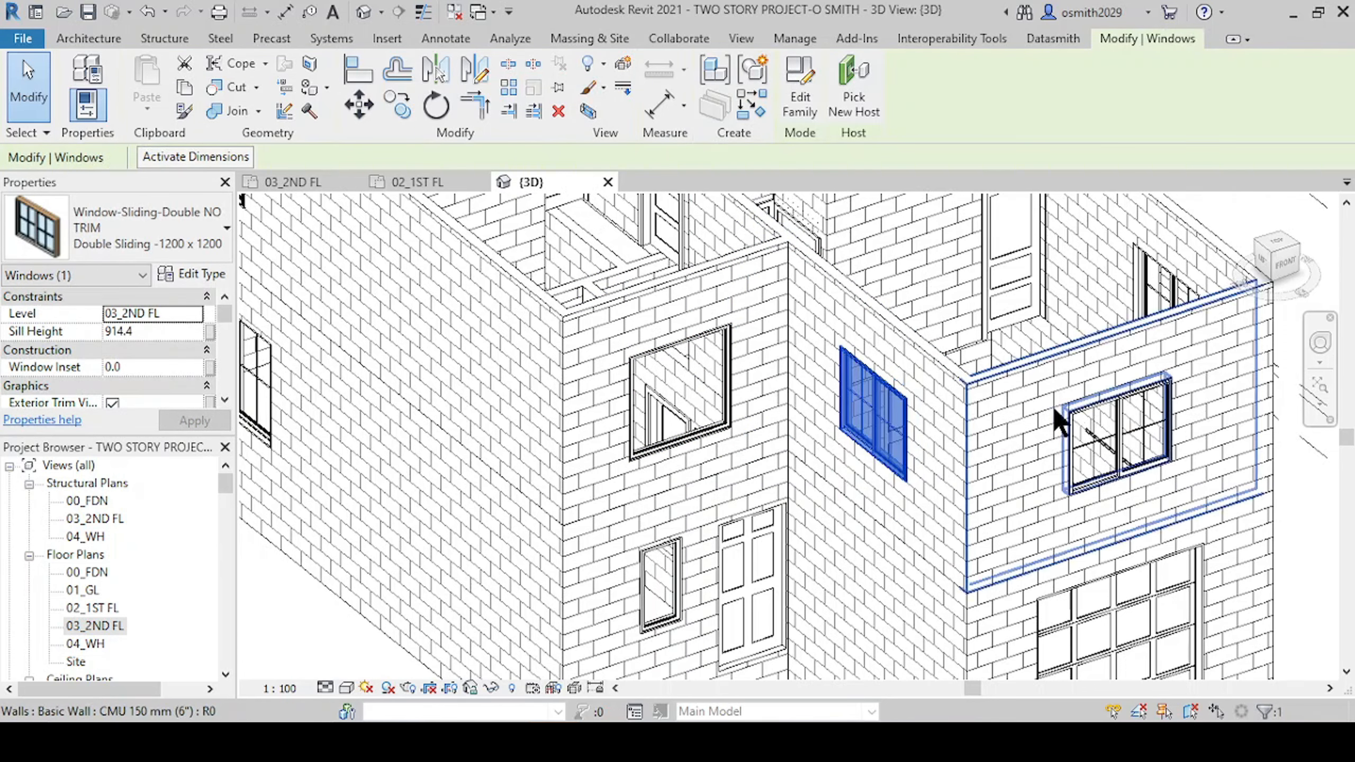
left_click(1115, 441)
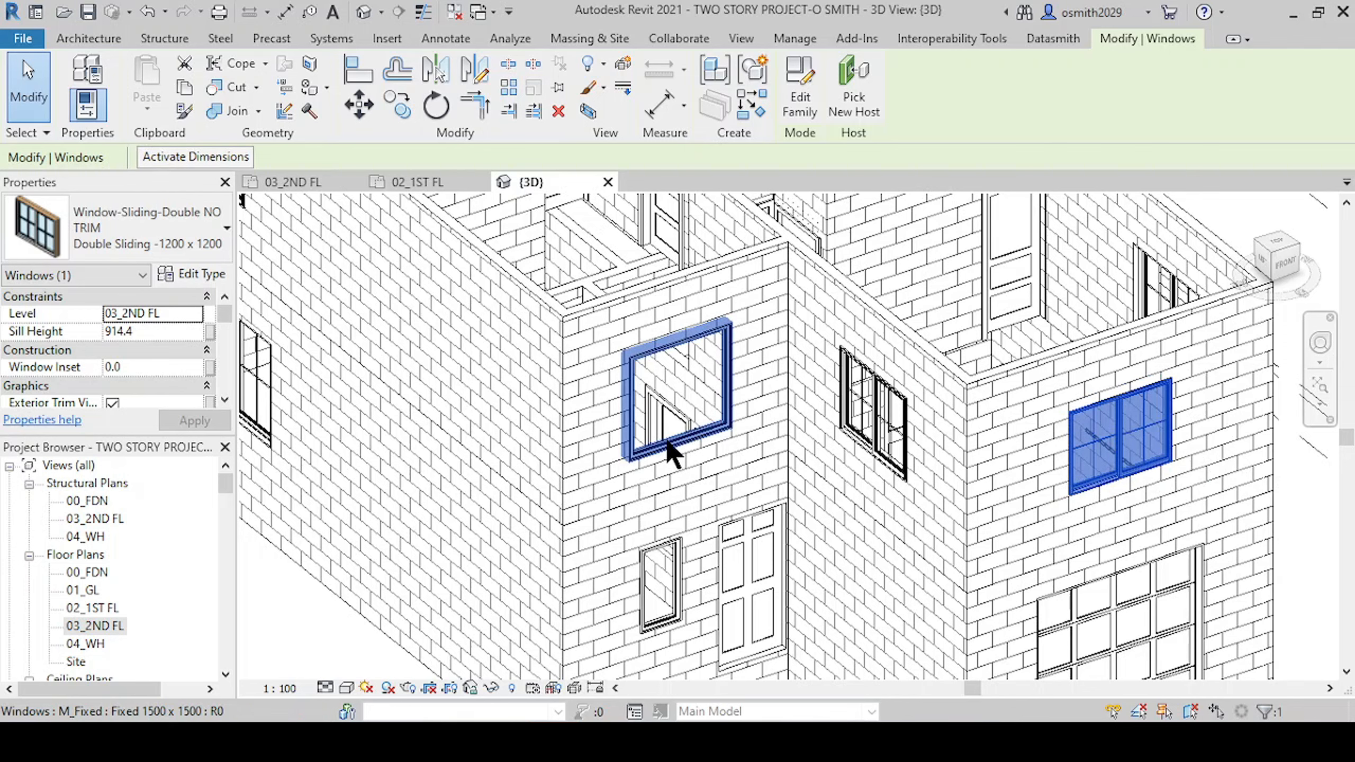
scroll(747, 460, "down", 3)
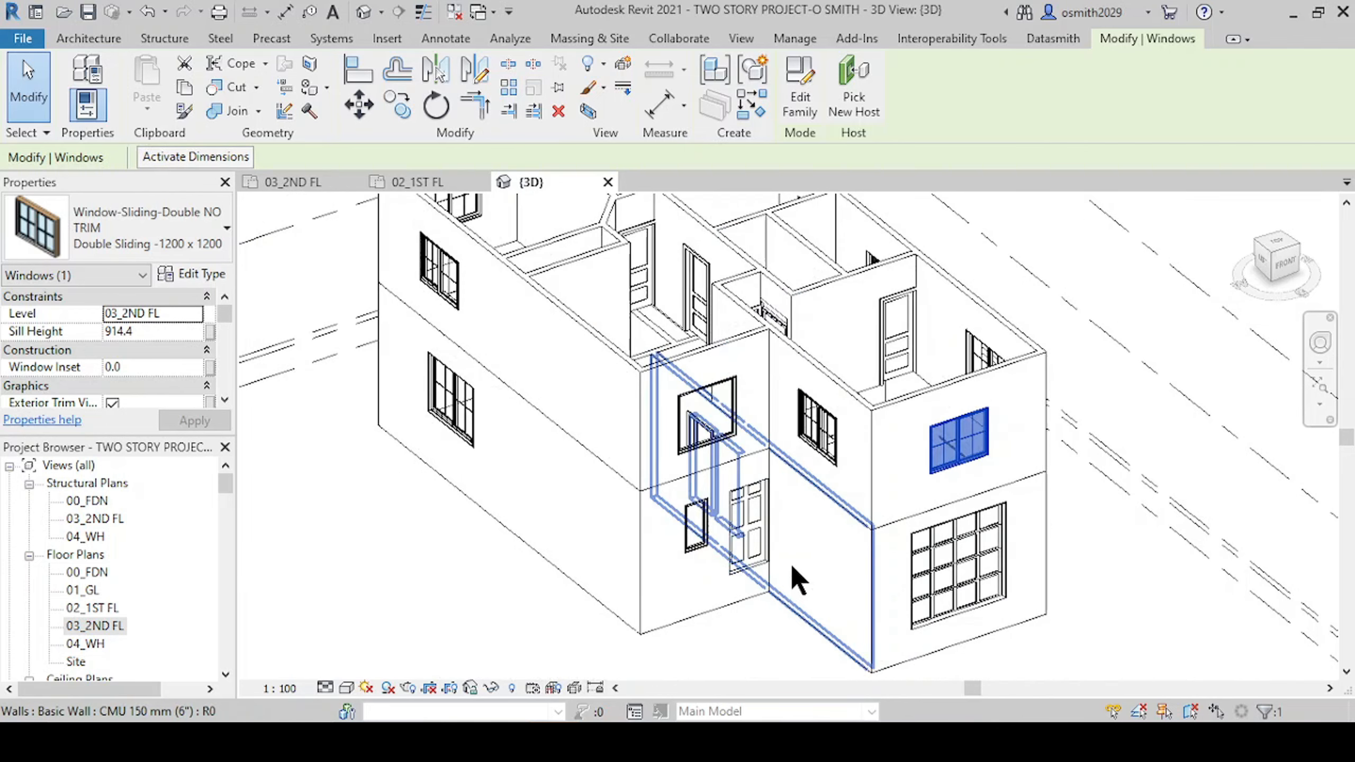
middle_click_drag(792, 575, 612, 449)
scroll(601, 514, "down", 3)
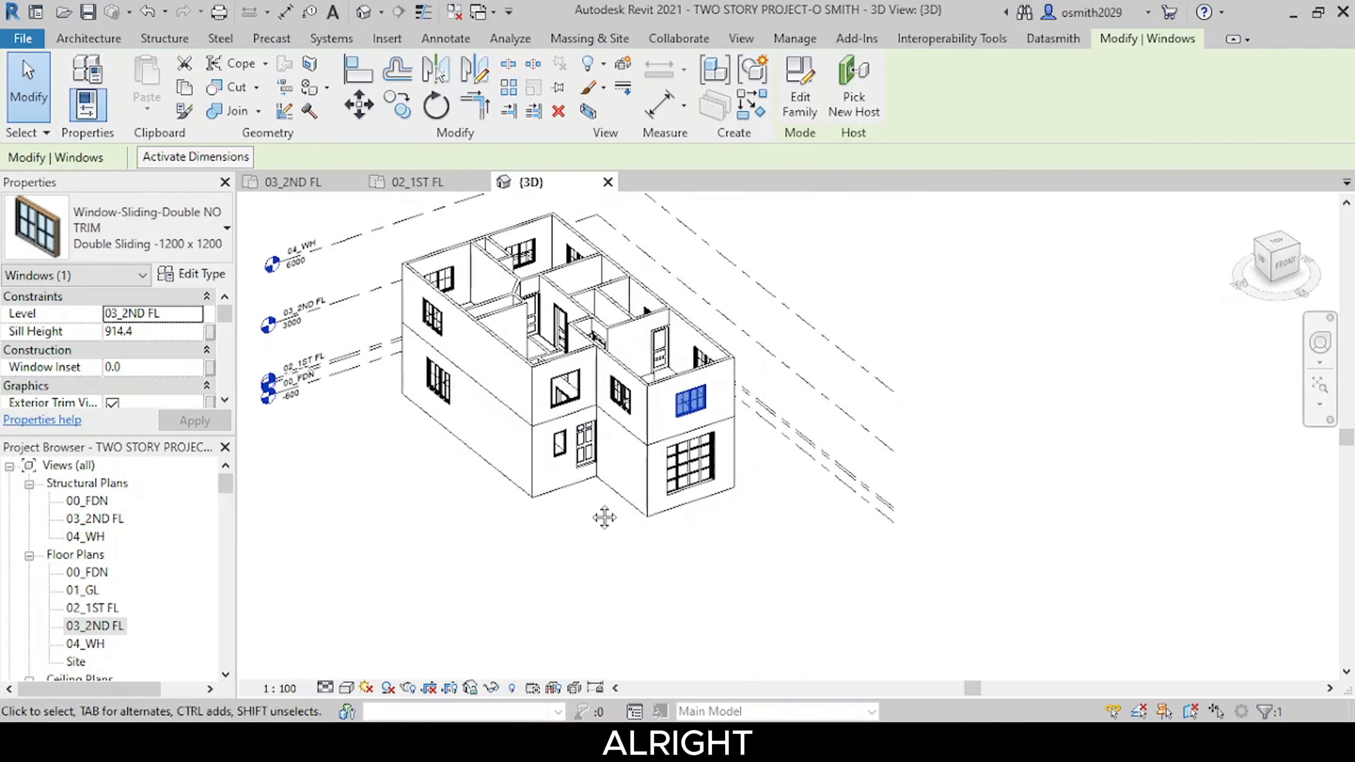
scroll(587, 443, "up", 4)
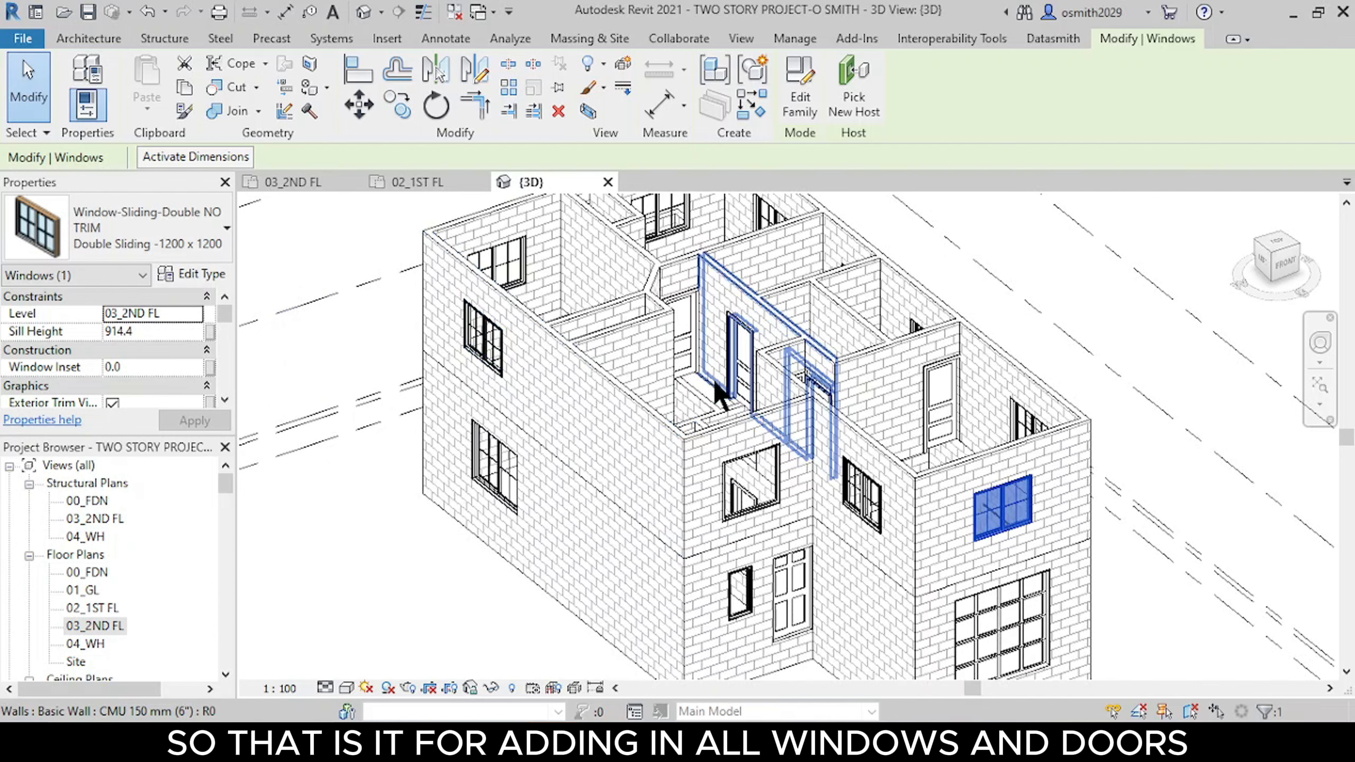
scroll(715, 427, "down", 4)
scroll(574, 526, "down", 1)
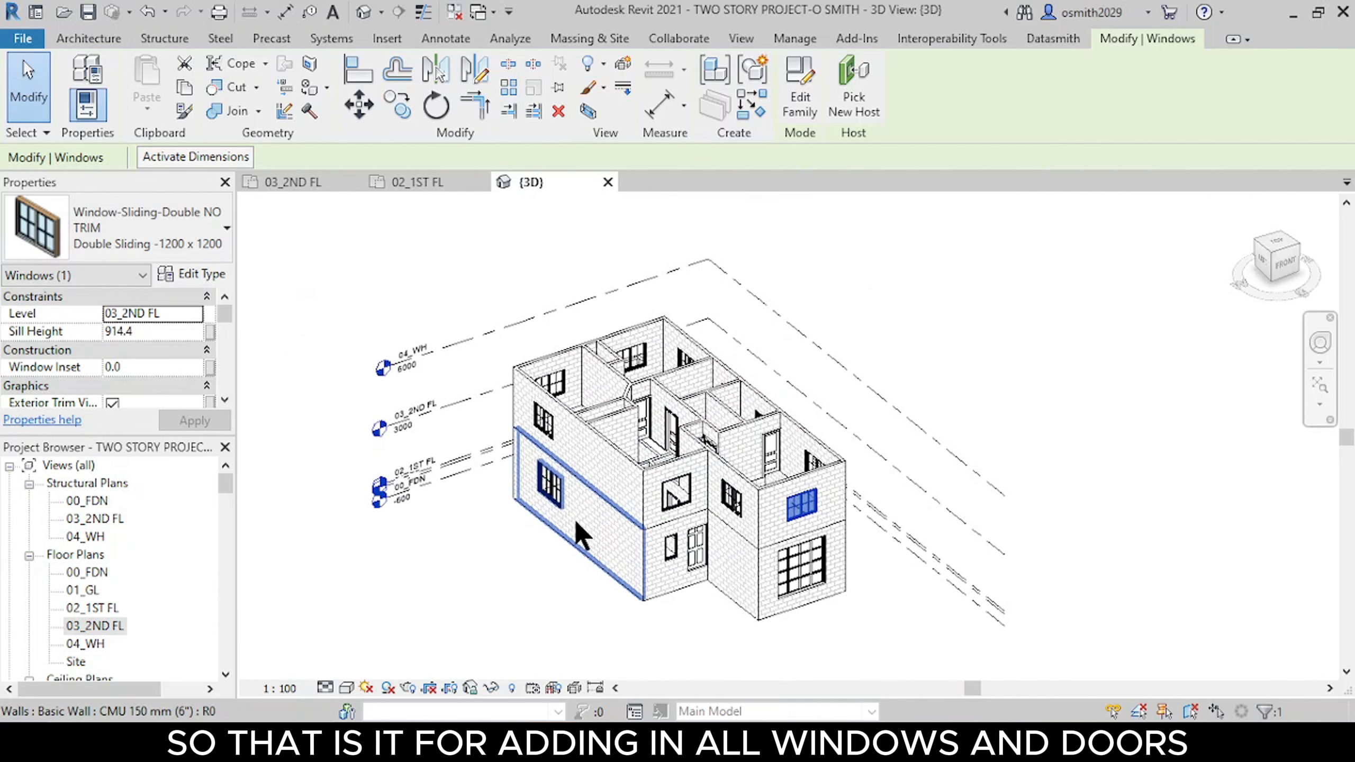